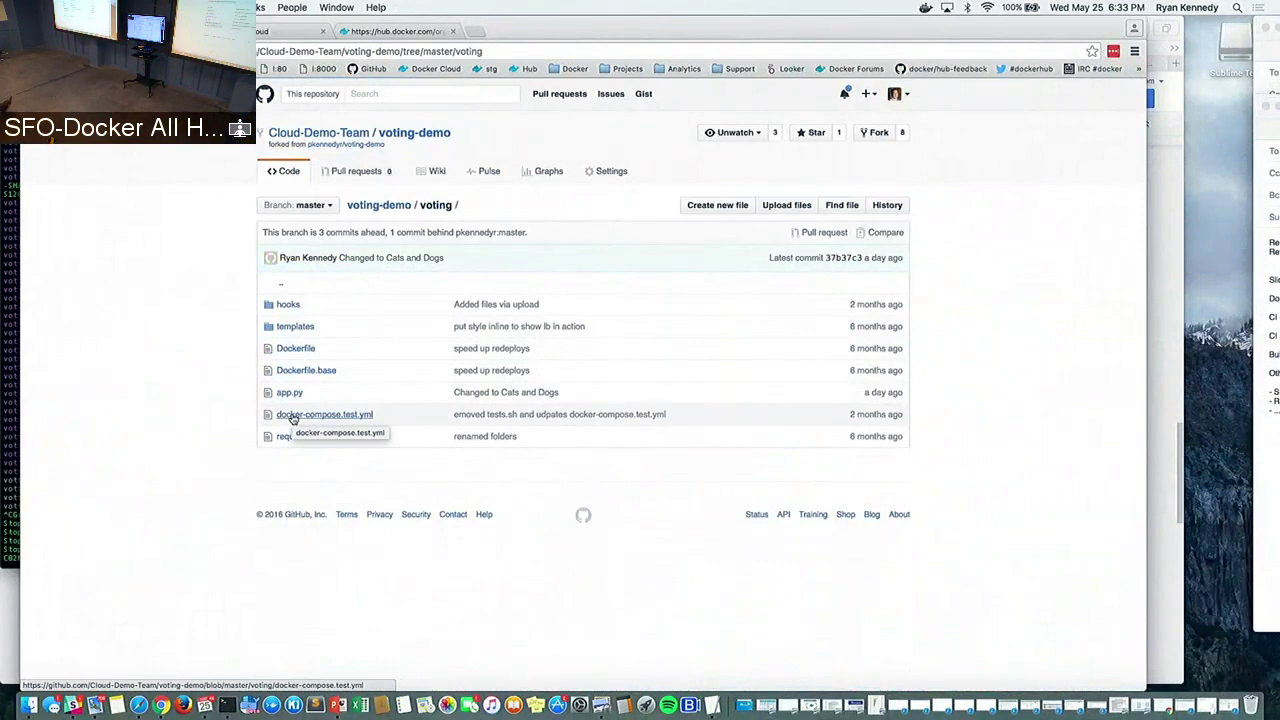
# Inspect docker-compose.test.yml and the voting/hooks folder, then return to the voting-demo root
pyautogui.click(293, 418)
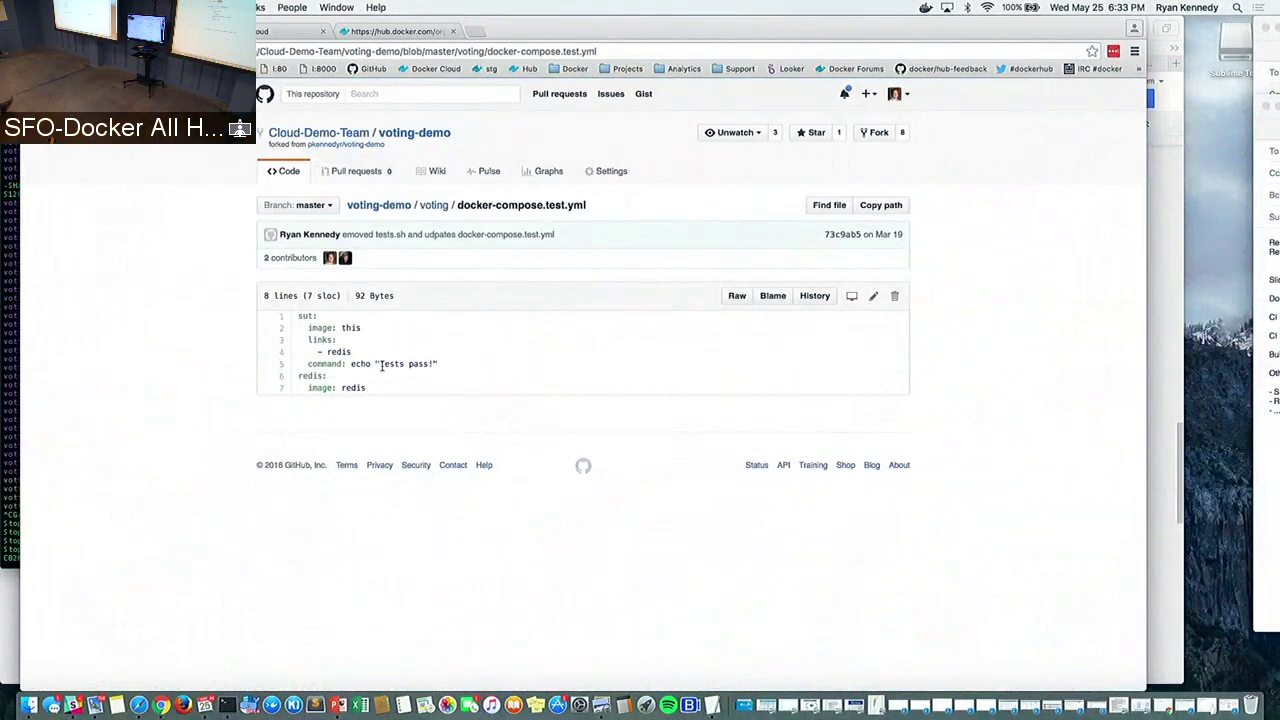
pyautogui.press('super+bracketleft')
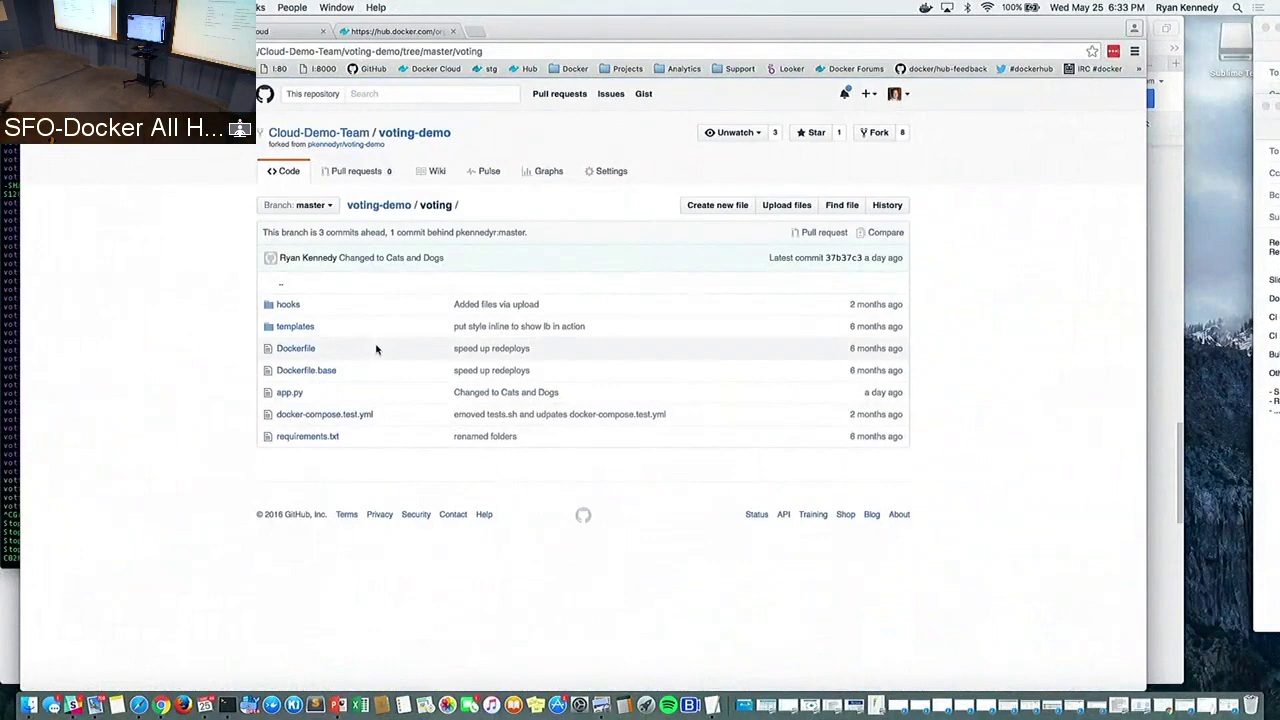
pyautogui.click(295, 306)
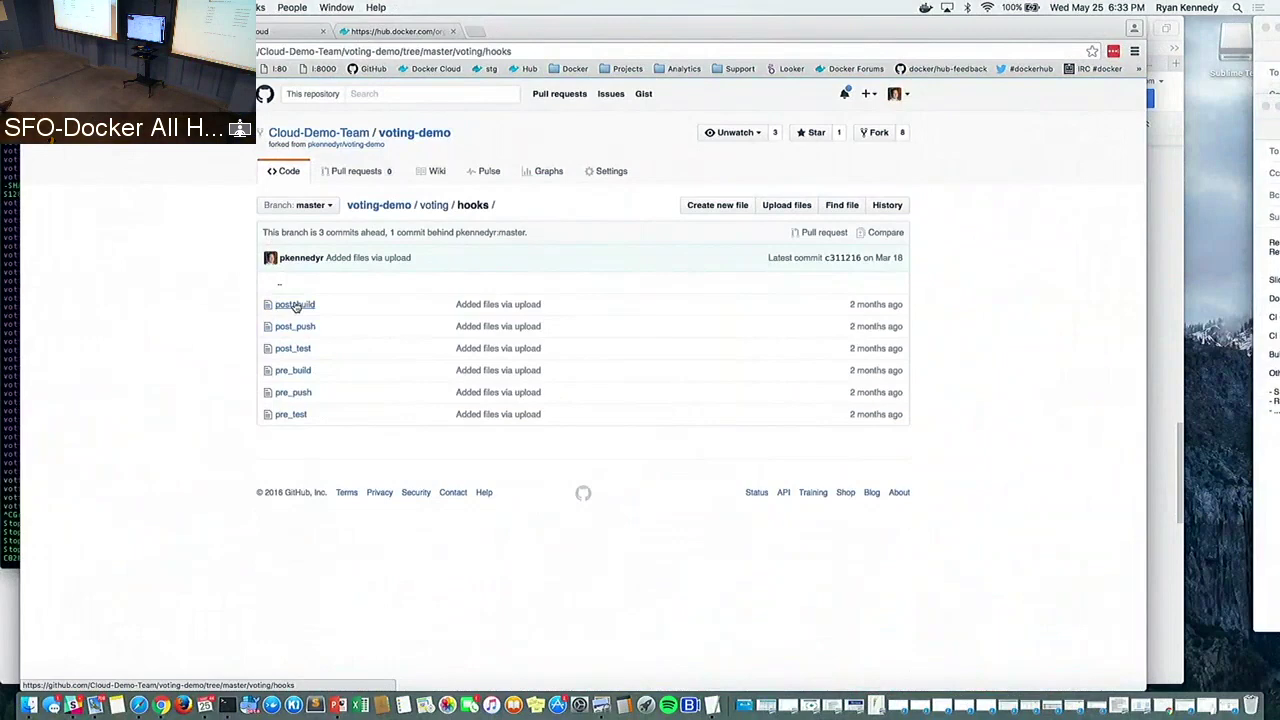
pyautogui.press('super+bracketleft')
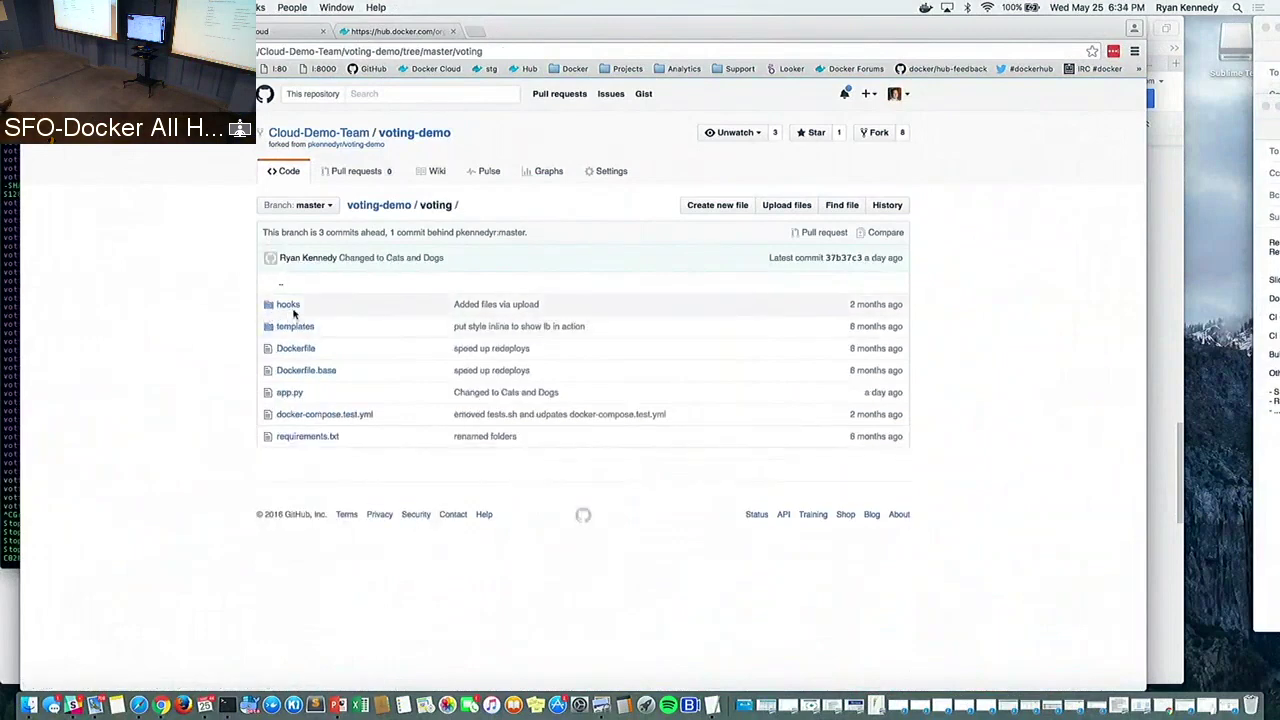
pyautogui.press('super+bracketleft')
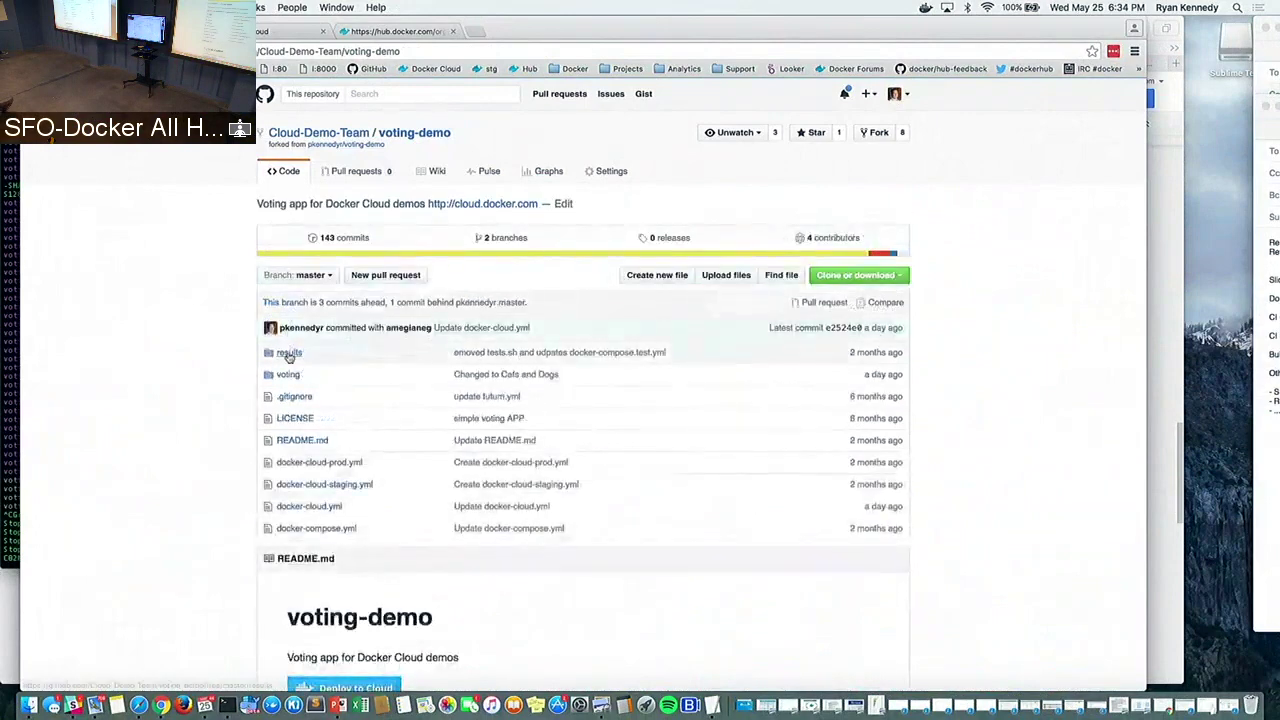
# Inspect the results folder and its hooks, then go back to the repository root
pyautogui.click(289, 354)
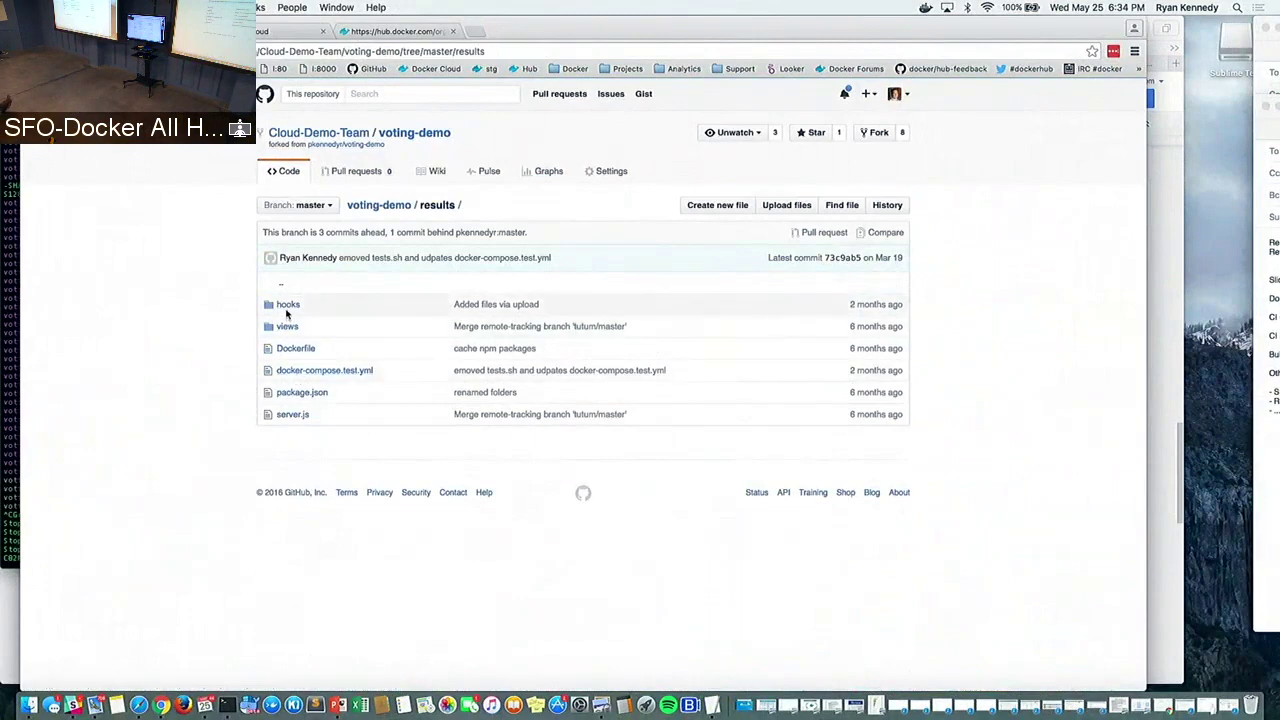
pyautogui.click(286, 310)
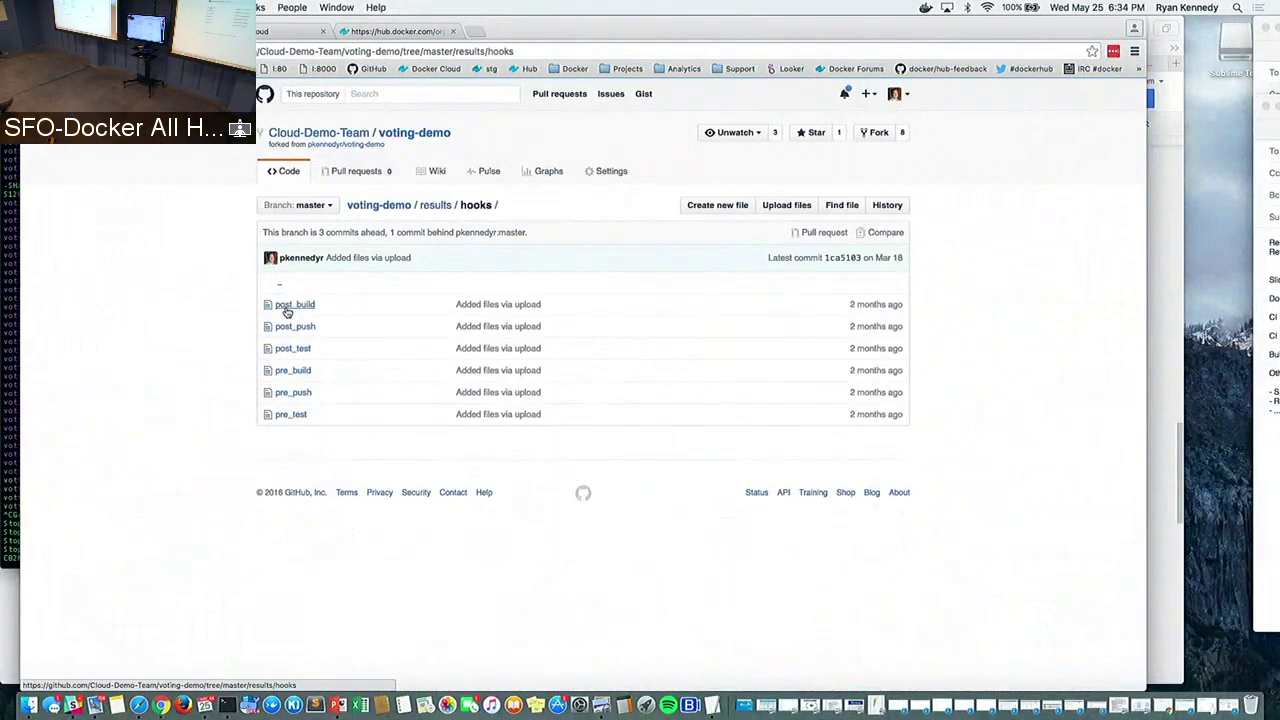
pyautogui.press('super+bracketleft')
pyautogui.press('super+bracketleft')
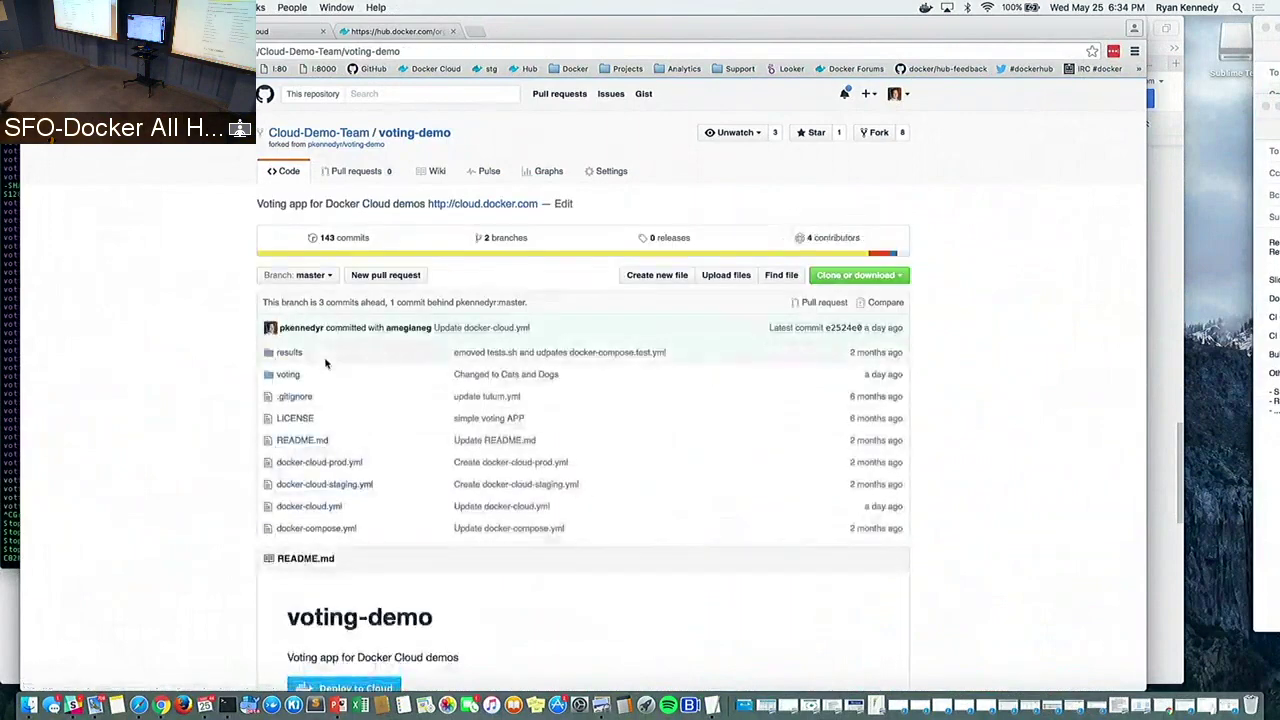
pyautogui.press('super+Tab')
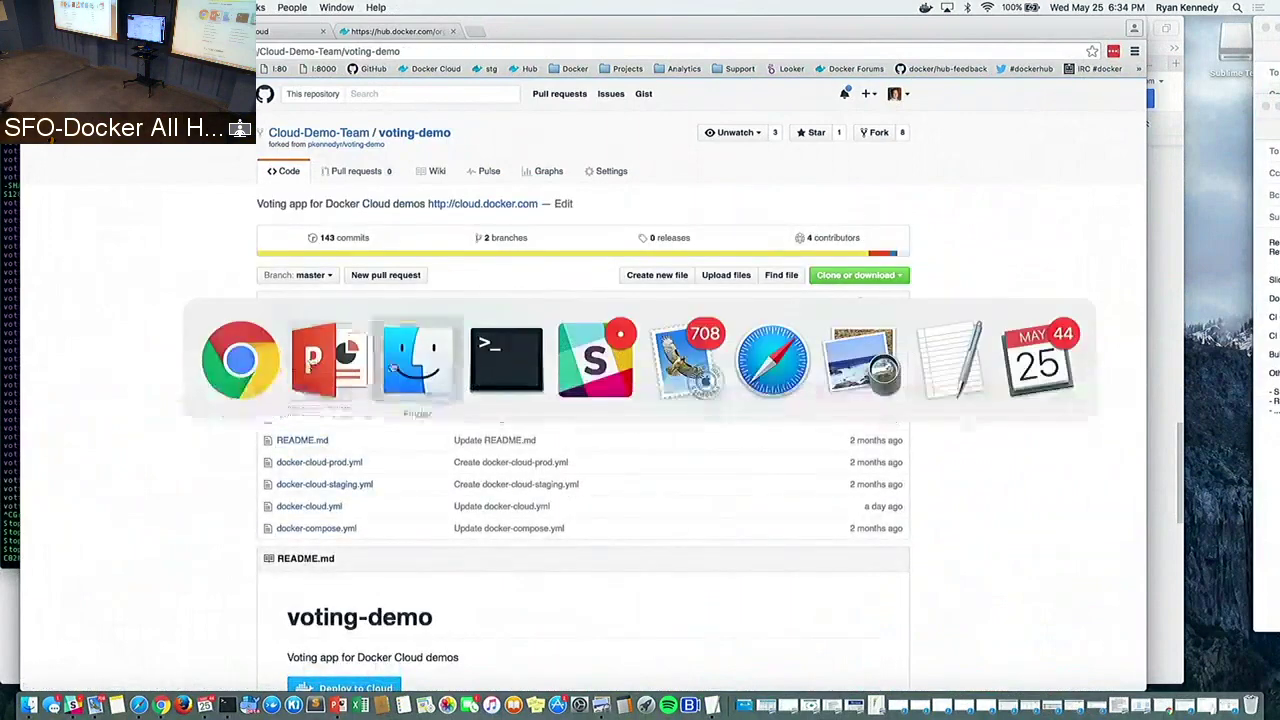
# Run docker-compose up in Terminal with enlarged text, then open a new Chrome tab
pyautogui.click(477, 358)
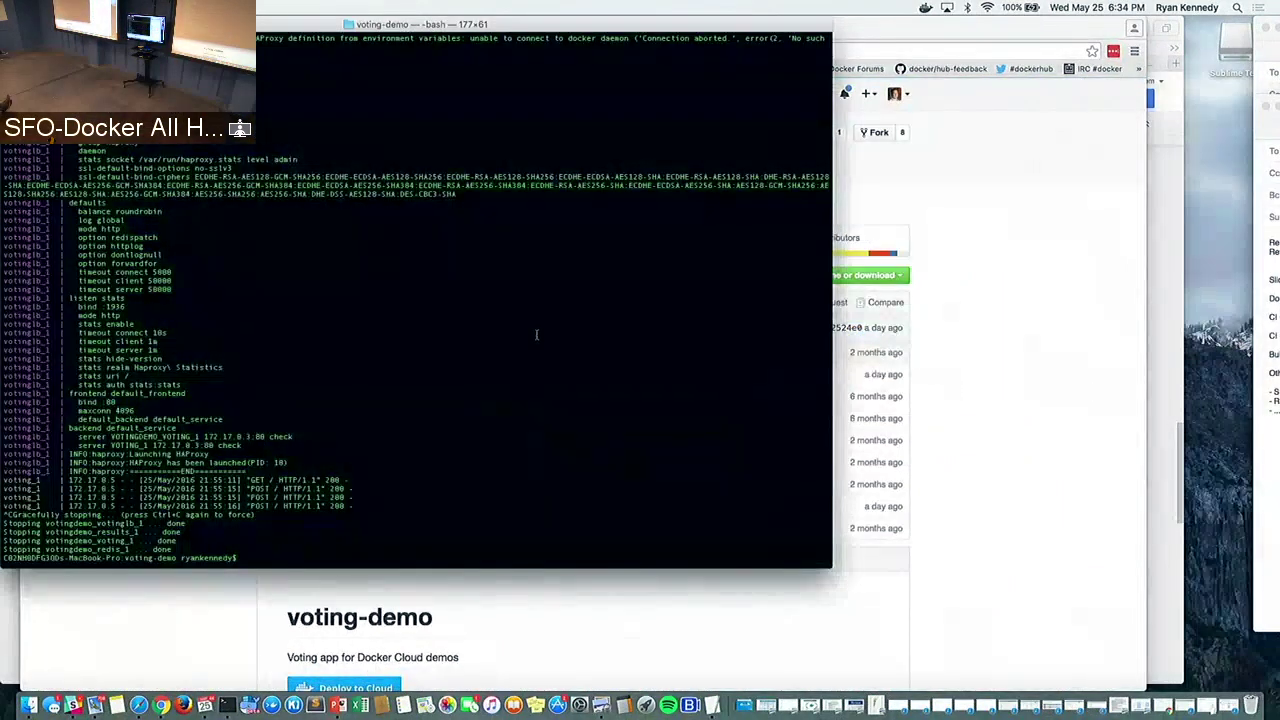
pyautogui.write('docker-compsoe up')
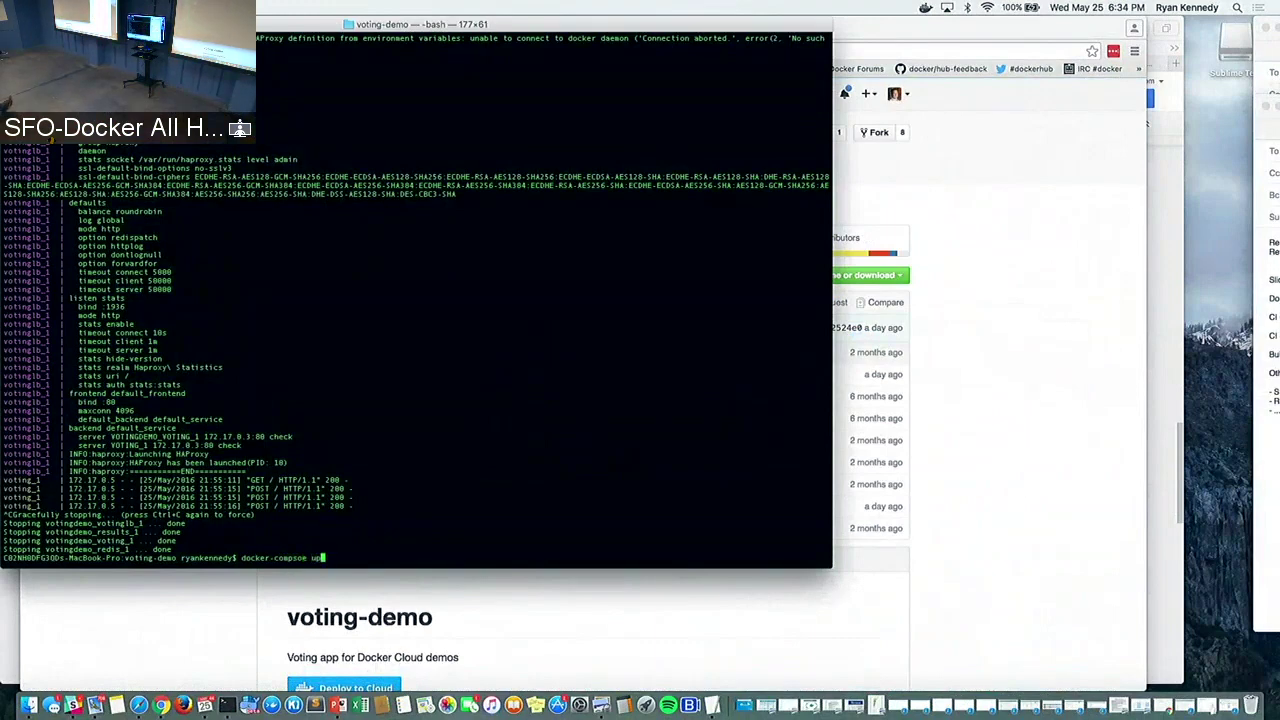
pyautogui.press('BackSpace')
pyautogui.press('BackSpace')
pyautogui.press('BackSpace')
pyautogui.press('BackSpace')
pyautogui.press('BackSpace')
pyautogui.press('BackSpace')
pyautogui.press('BackSpace')
pyautogui.press('super+plus')
pyautogui.press('super+plus')
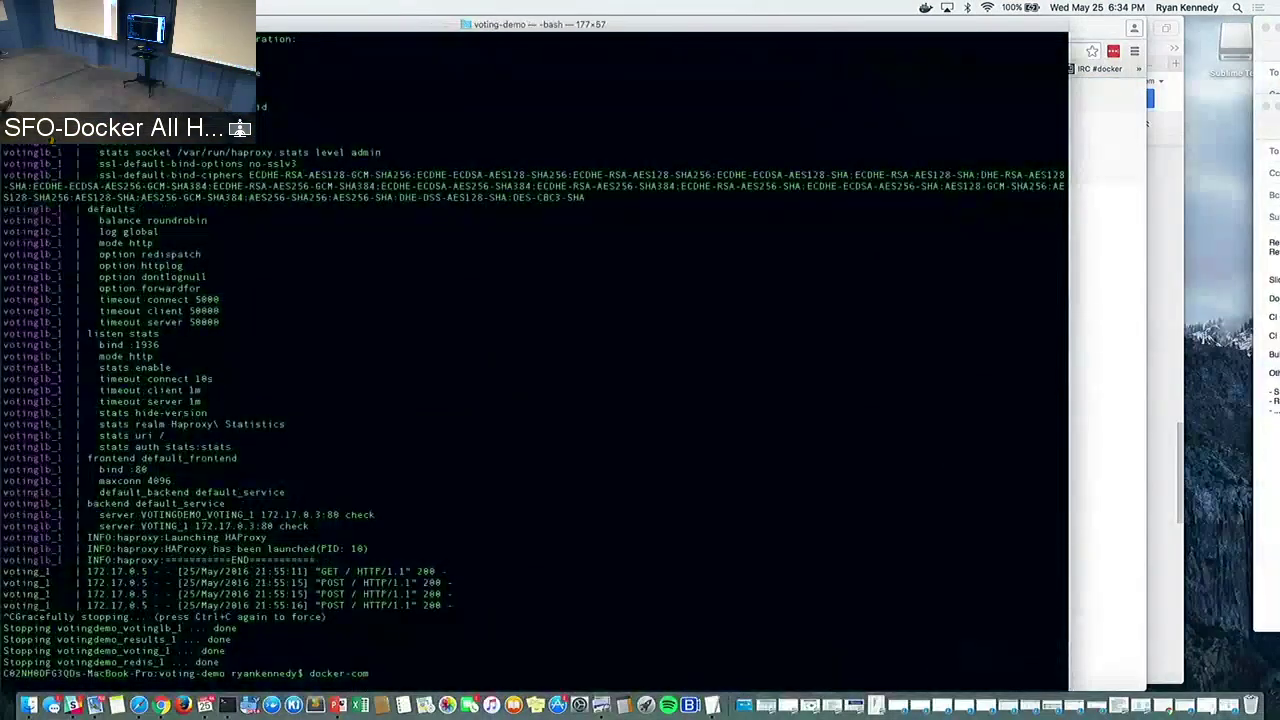
pyautogui.write('pose up')
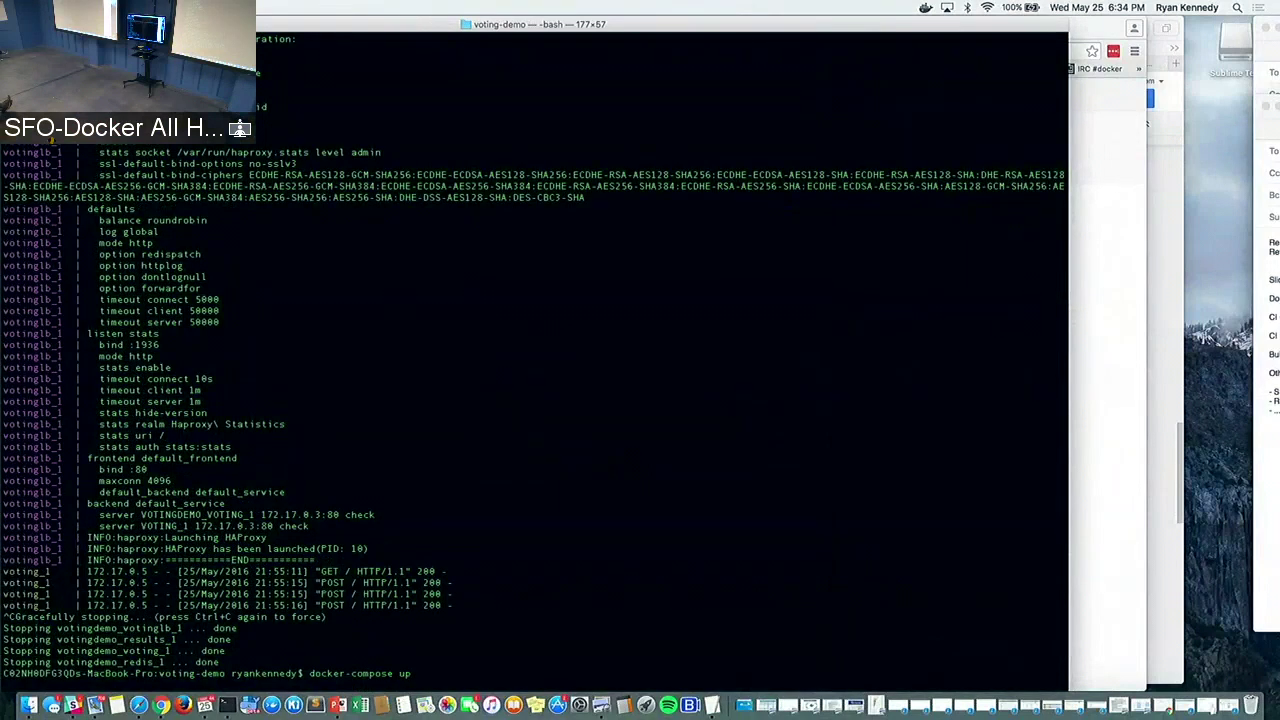
pyautogui.press('Return')
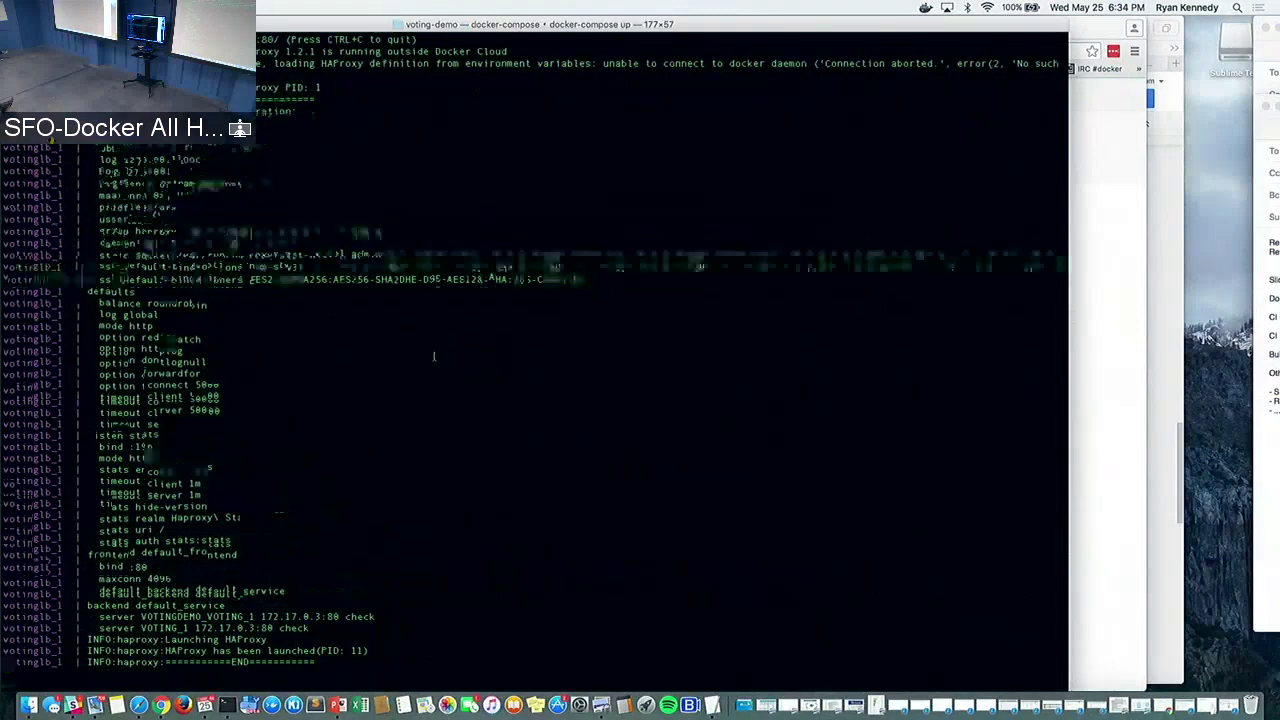
pyautogui.press('super+plus')
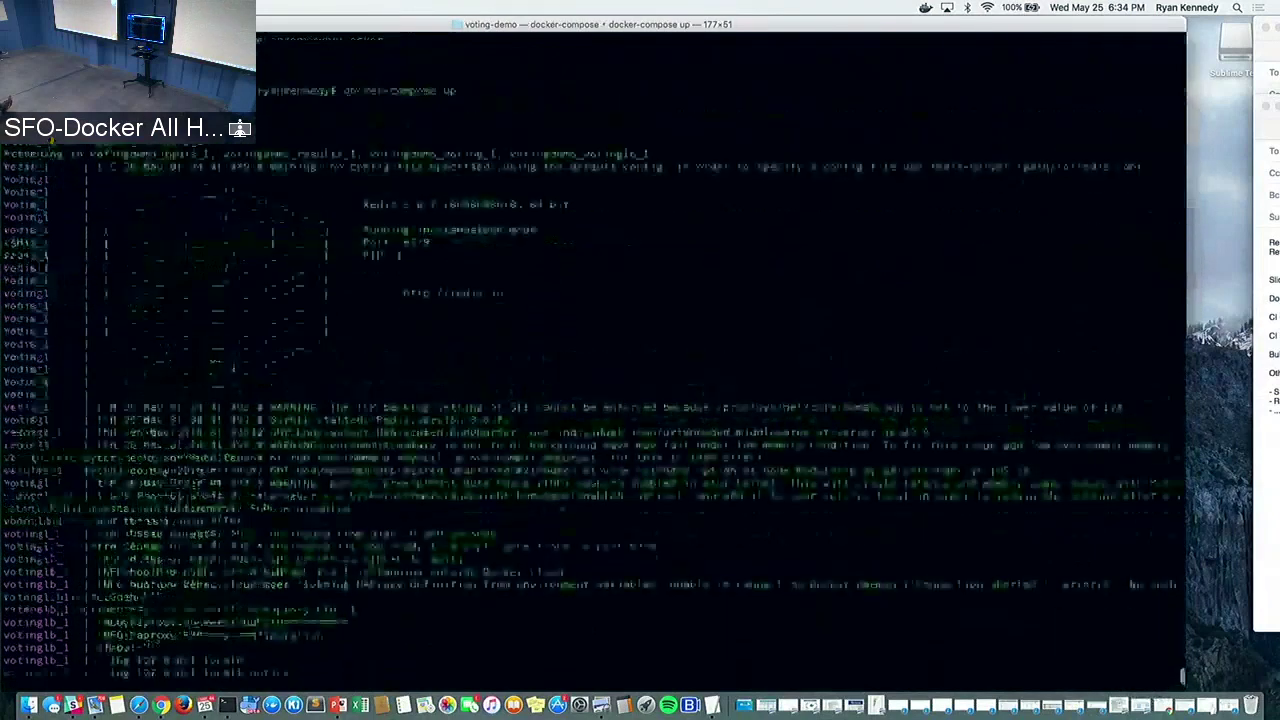
pyautogui.press('super+Tab')
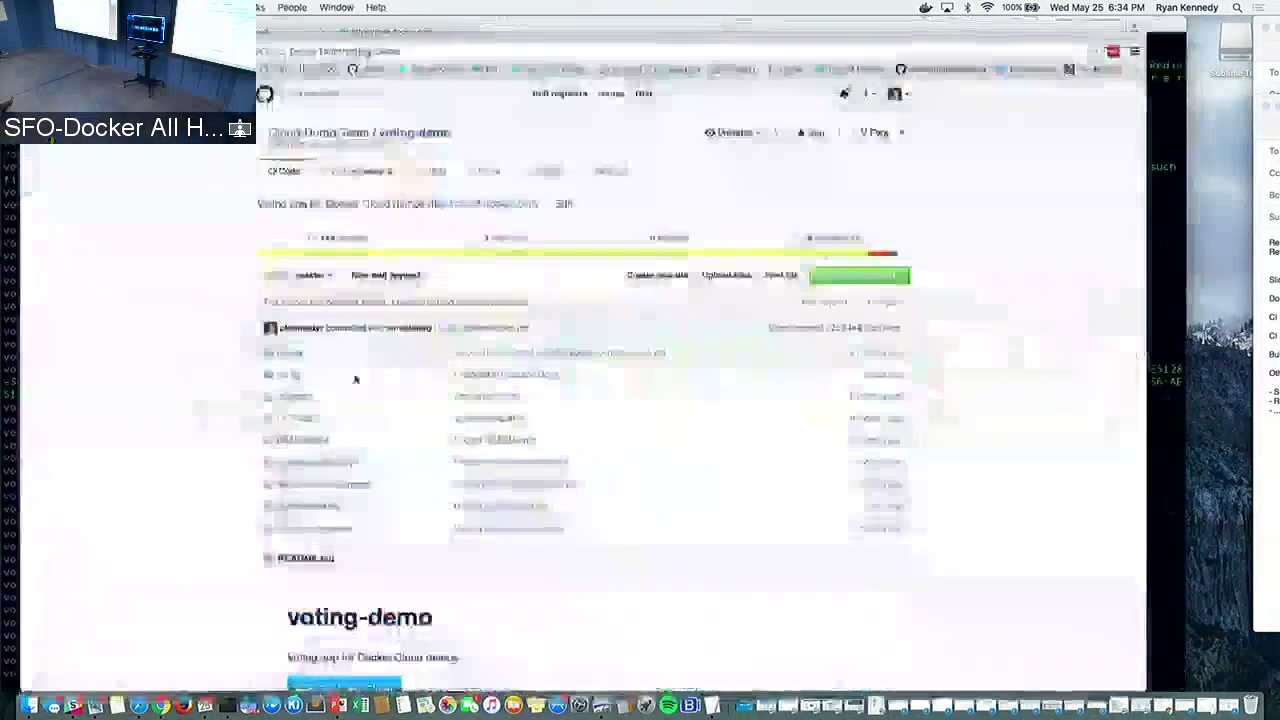
pyautogui.press('super+t')
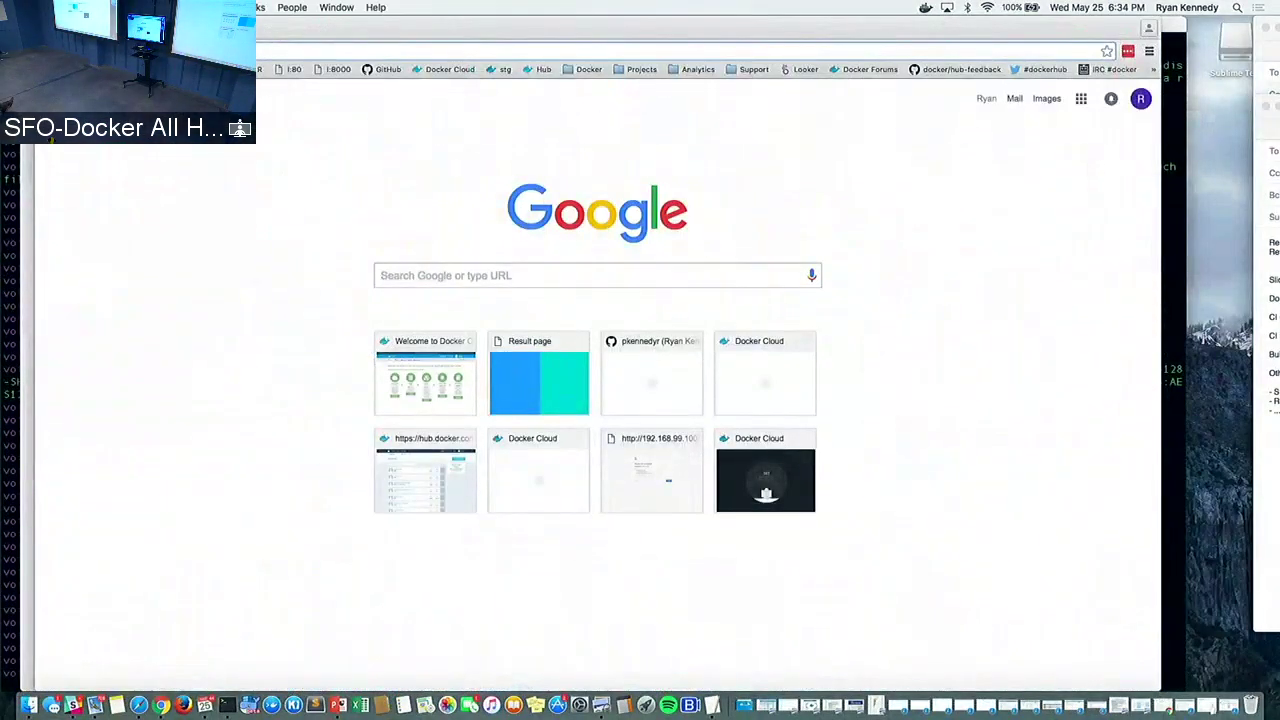
# Open the Cats VS Dogs voting app and cast a final vote for DOGS
pyautogui.click(338, 69)
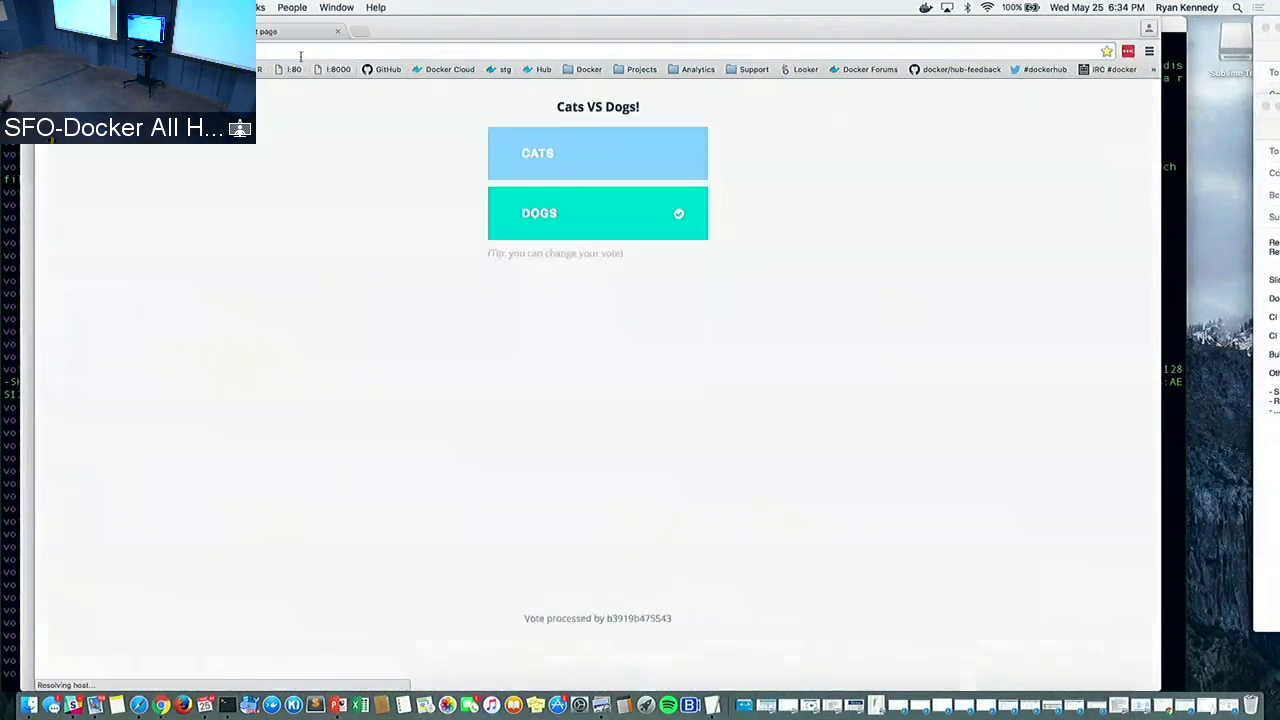
pyautogui.click(546, 152)
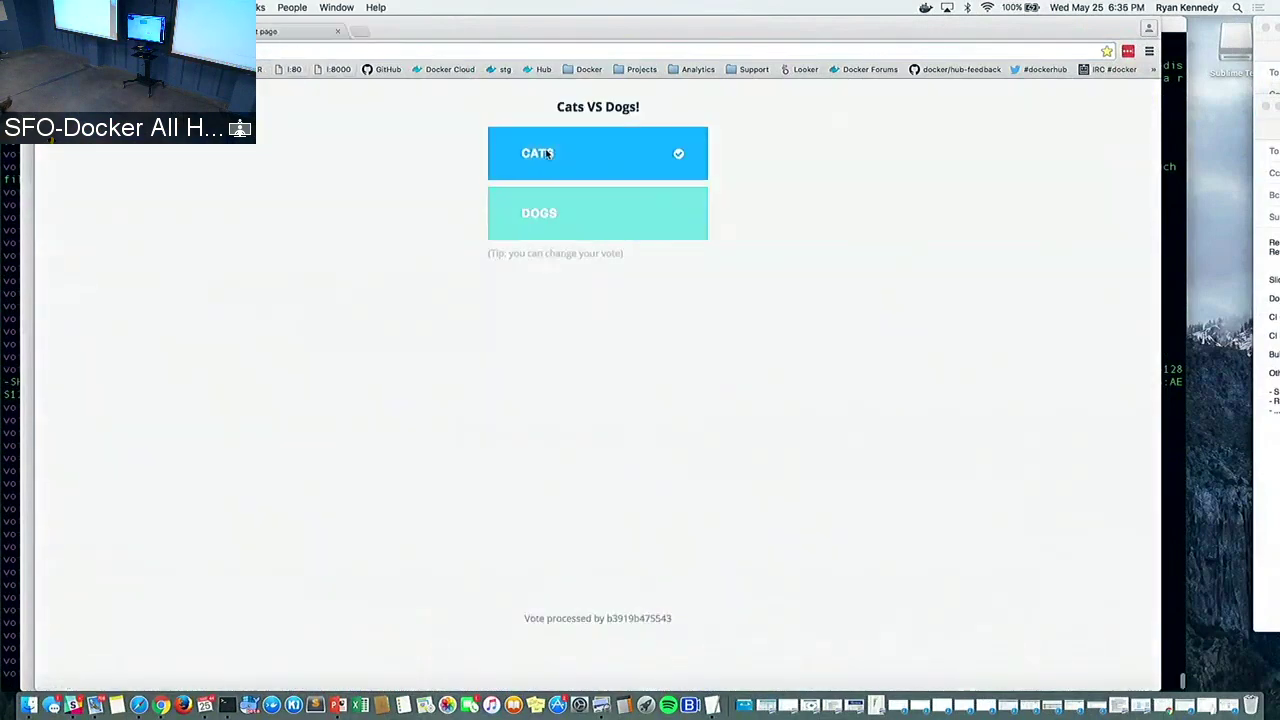
pyautogui.click(550, 203)
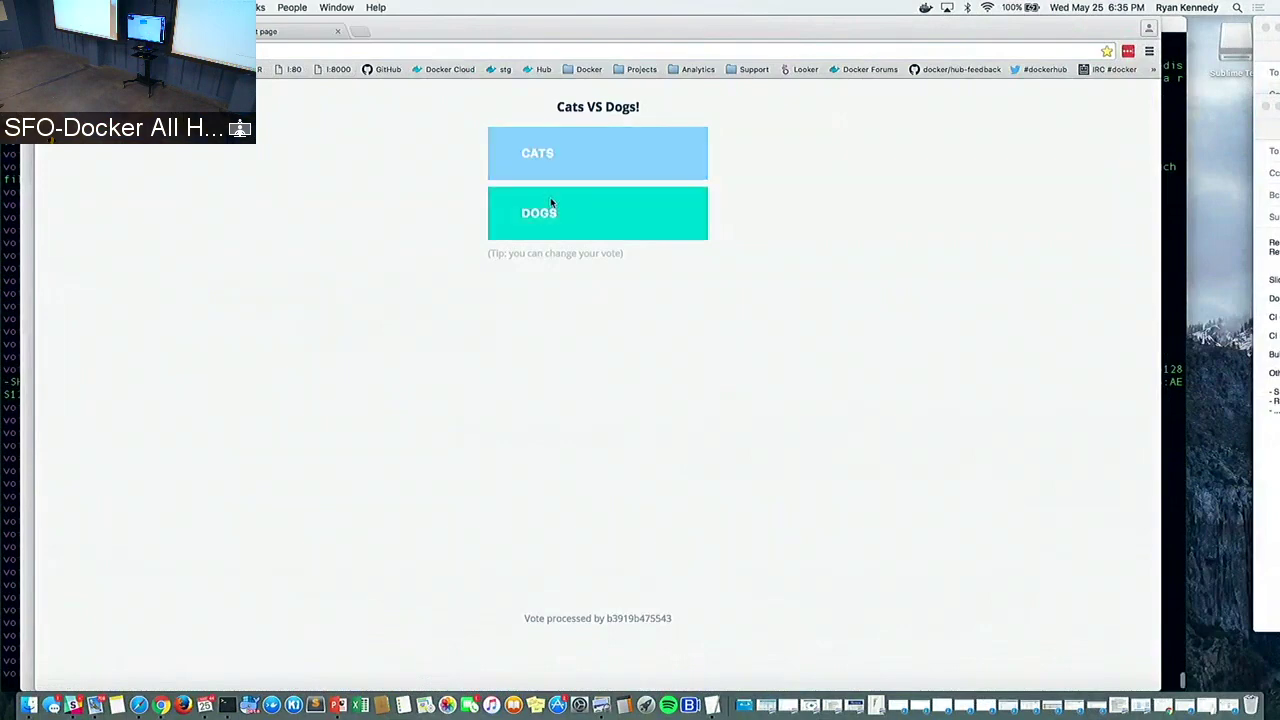
pyautogui.click(551, 170)
pyautogui.click(553, 209)
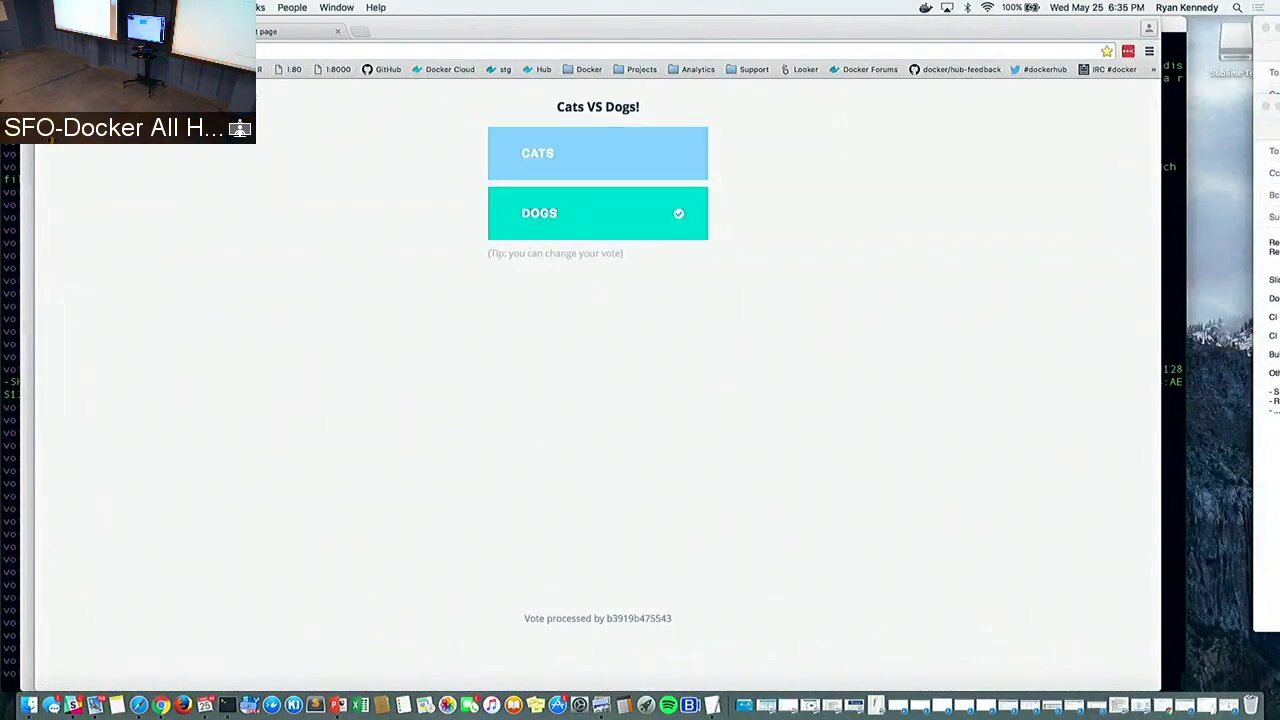
# Check the results page showing DOGS at 100.0% and CATS at 0.0%
pyautogui.click(282, 35)
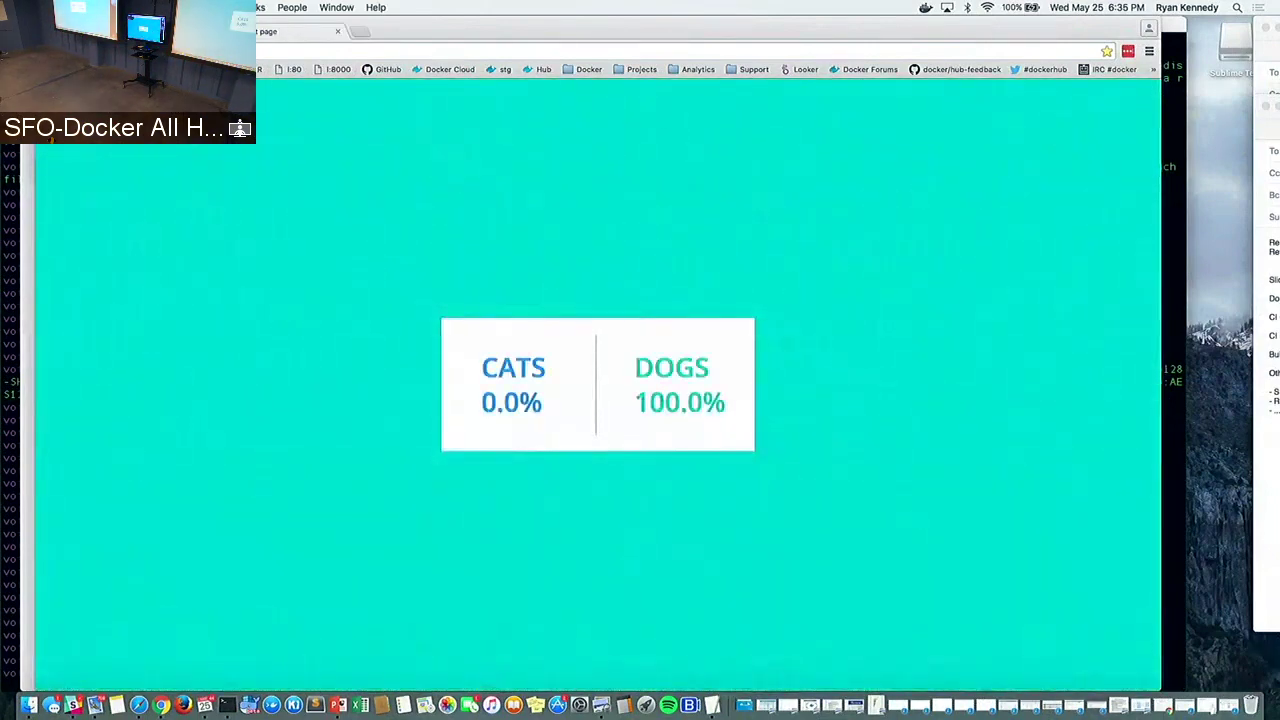
pyautogui.click(200, 31)
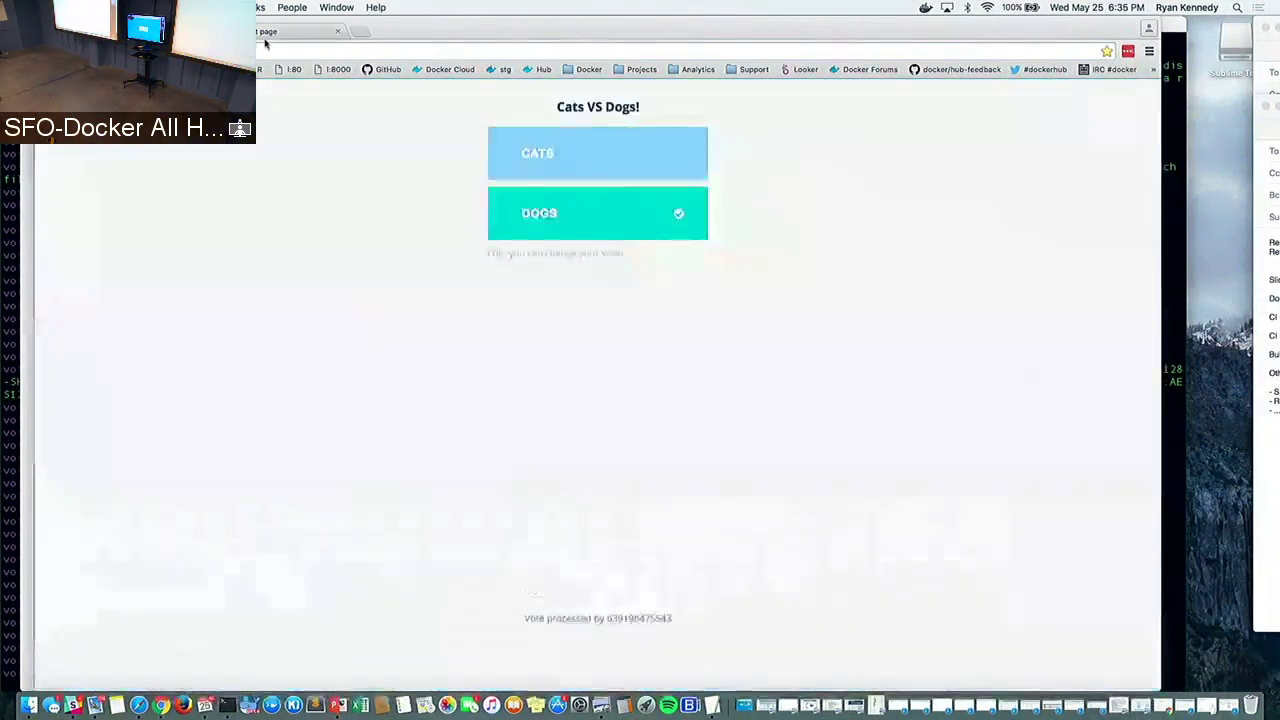
pyautogui.click(268, 35)
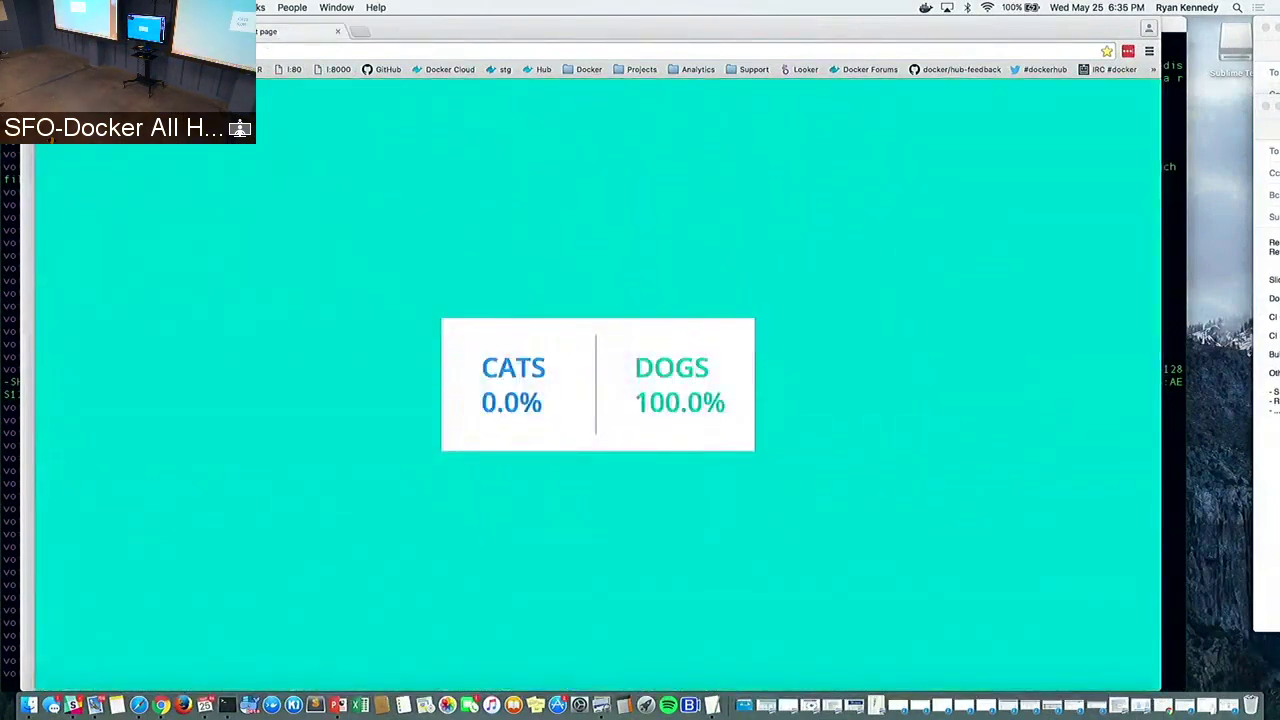
pyautogui.press('super+grave')
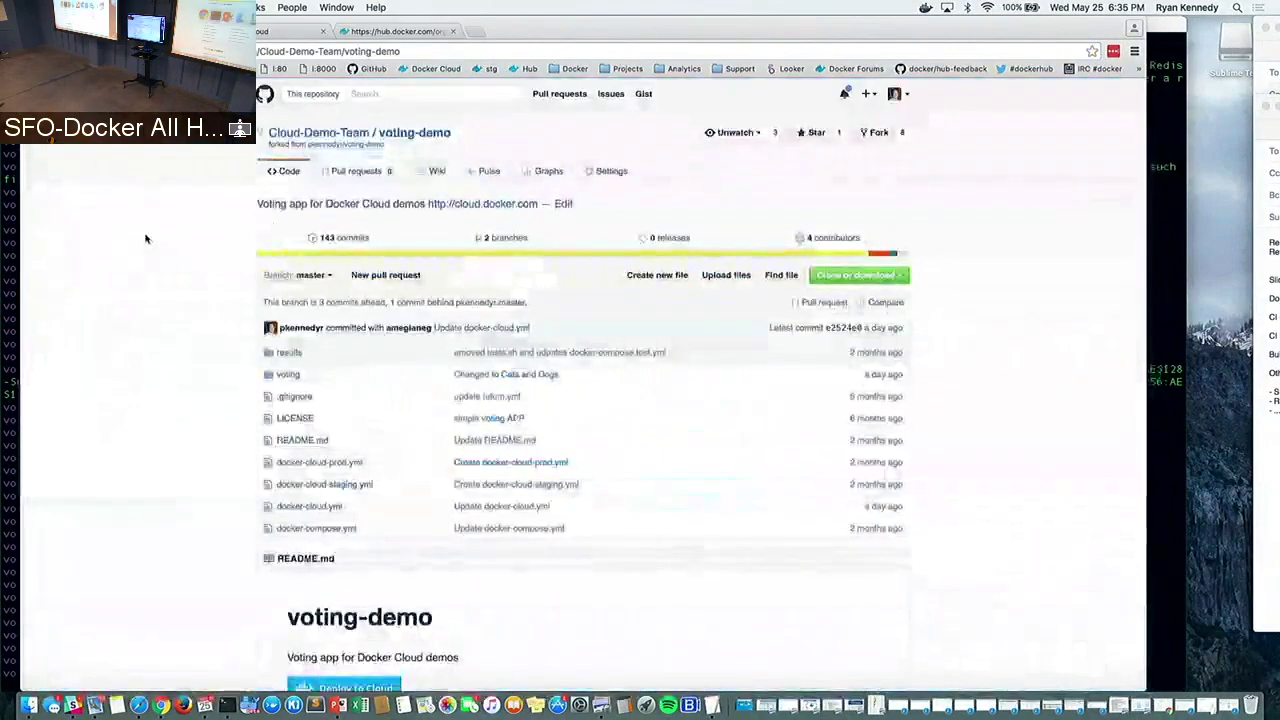
# Stop the docker-compose app with Ctrl+C and return to the Docker Cloud tab in Chrome
pyautogui.press('super+Tab')
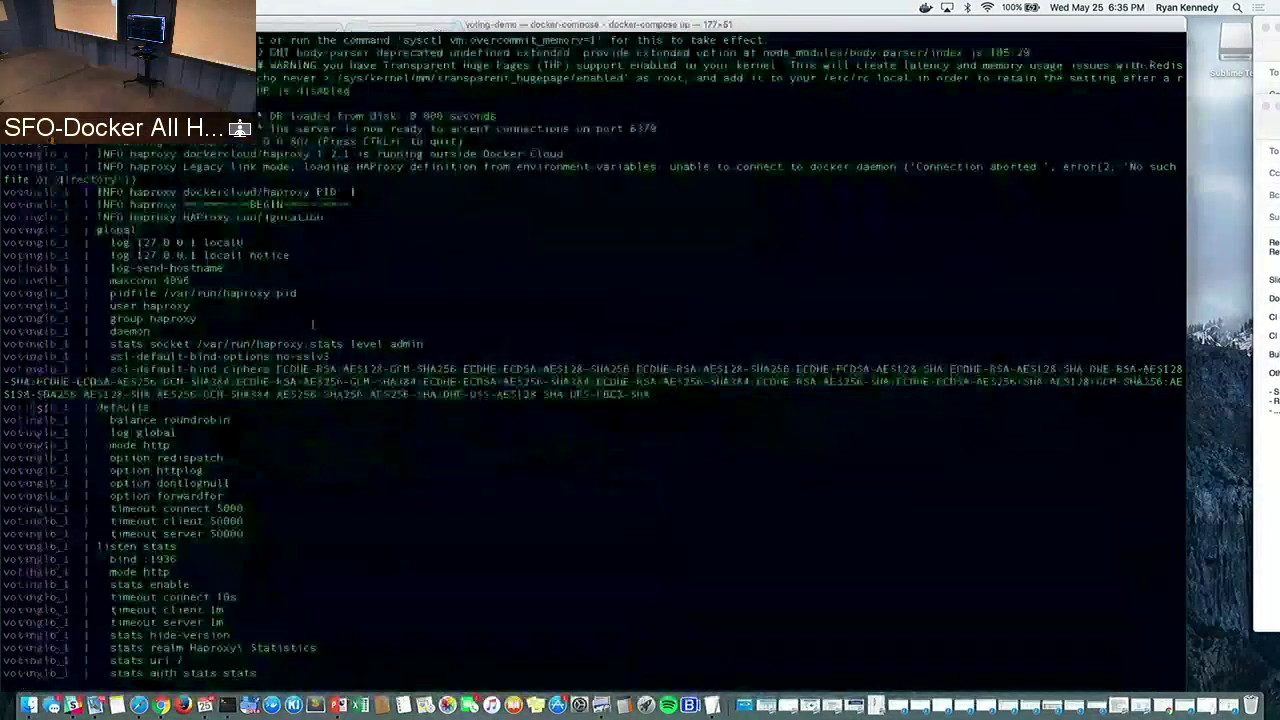
pyautogui.hotkey('ctrl', 'c')
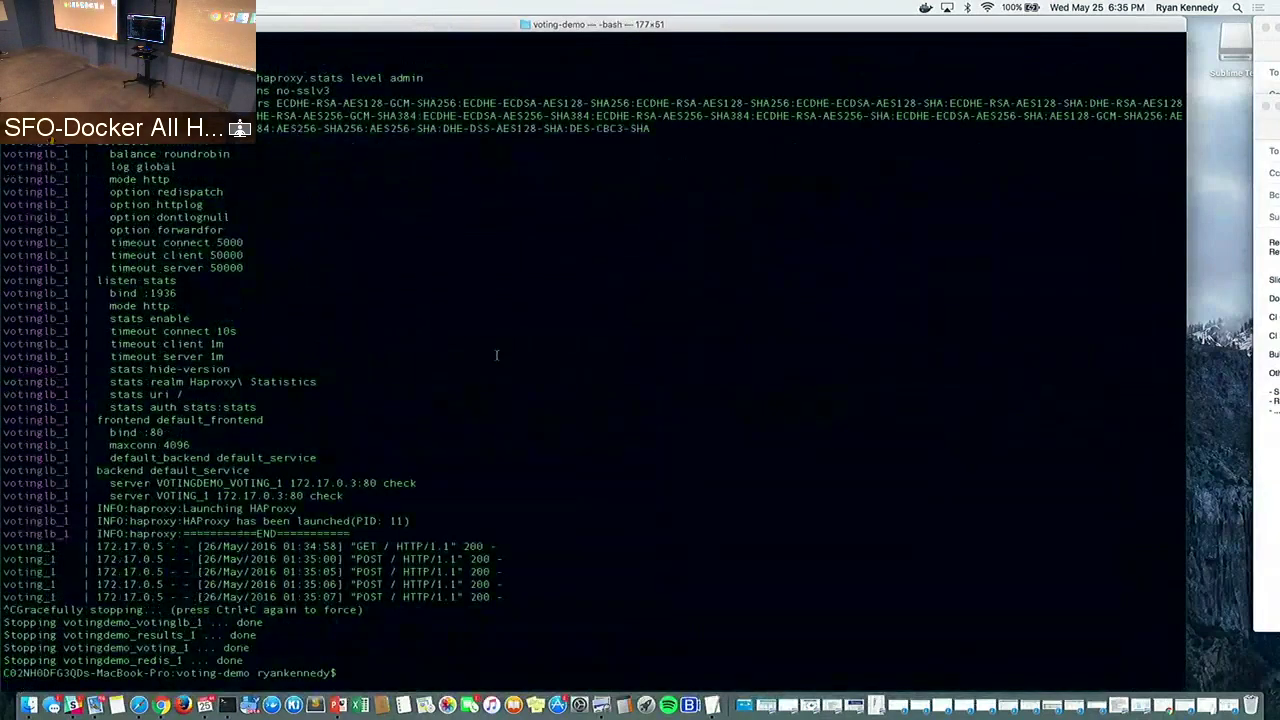
pyautogui.press('super+Tab')
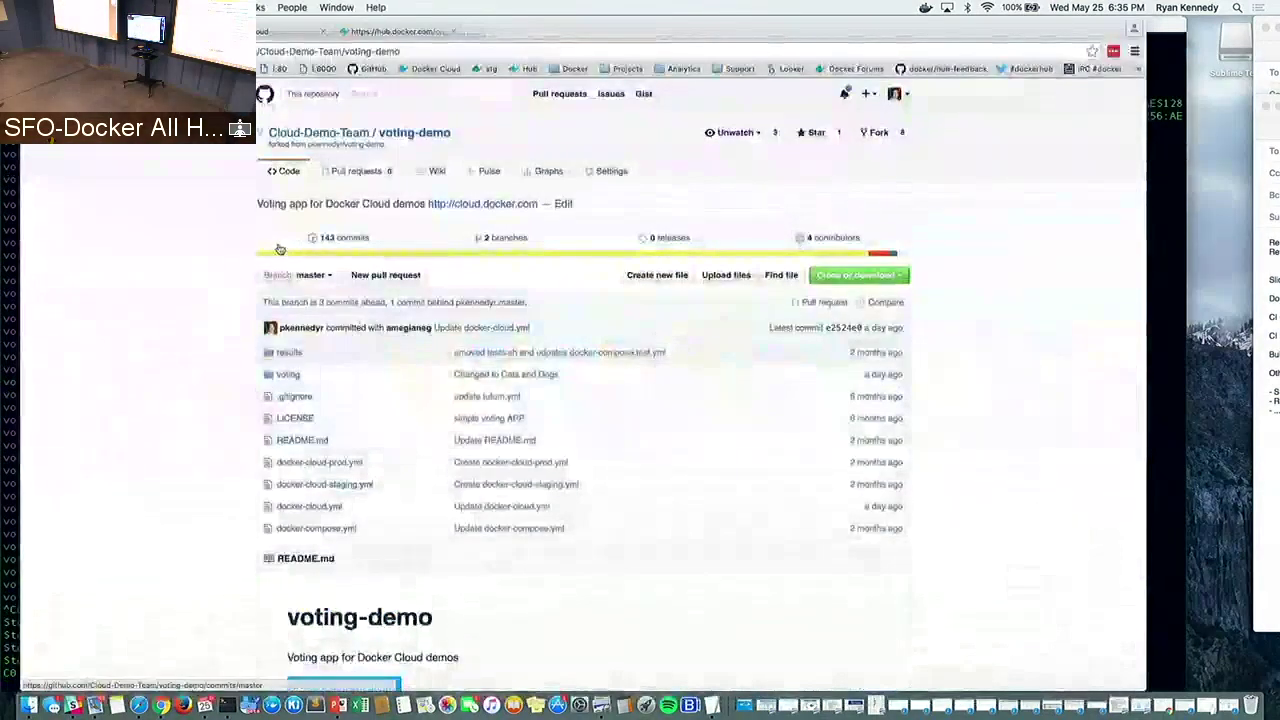
pyautogui.click(275, 31)
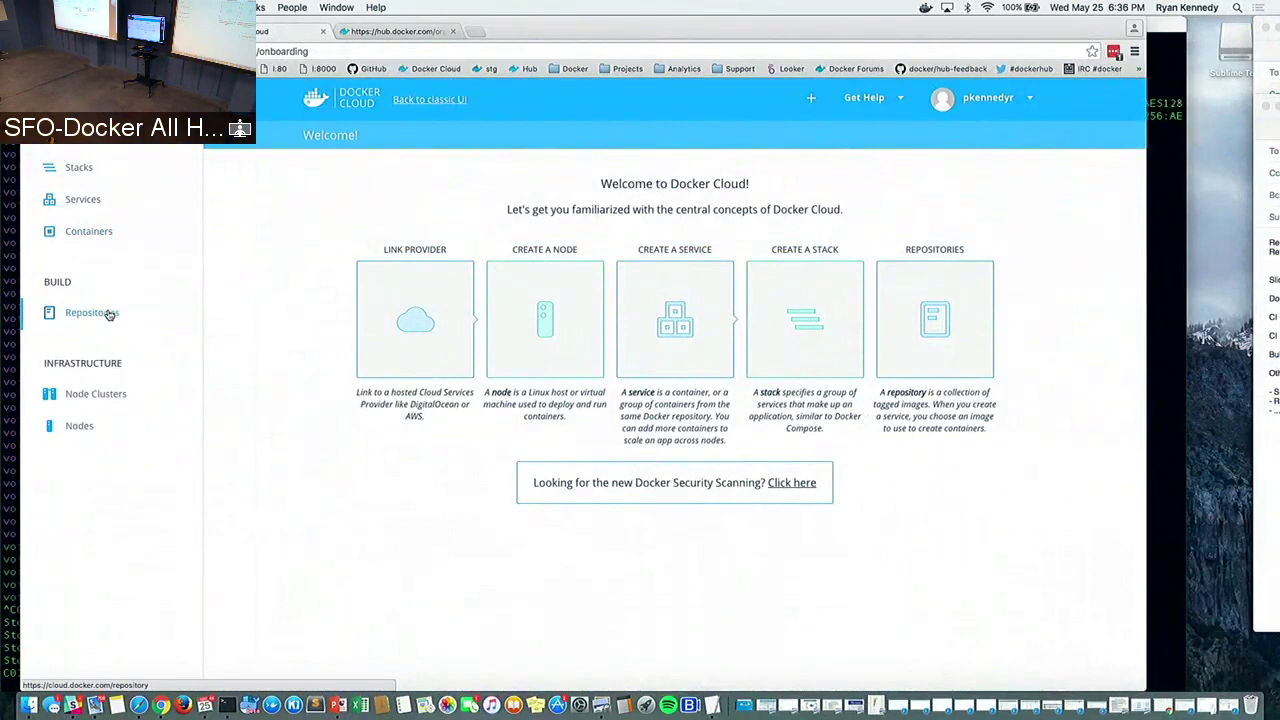
# List the cloudorg namespace's repositories and start creating a new repository
pyautogui.click(109, 314)
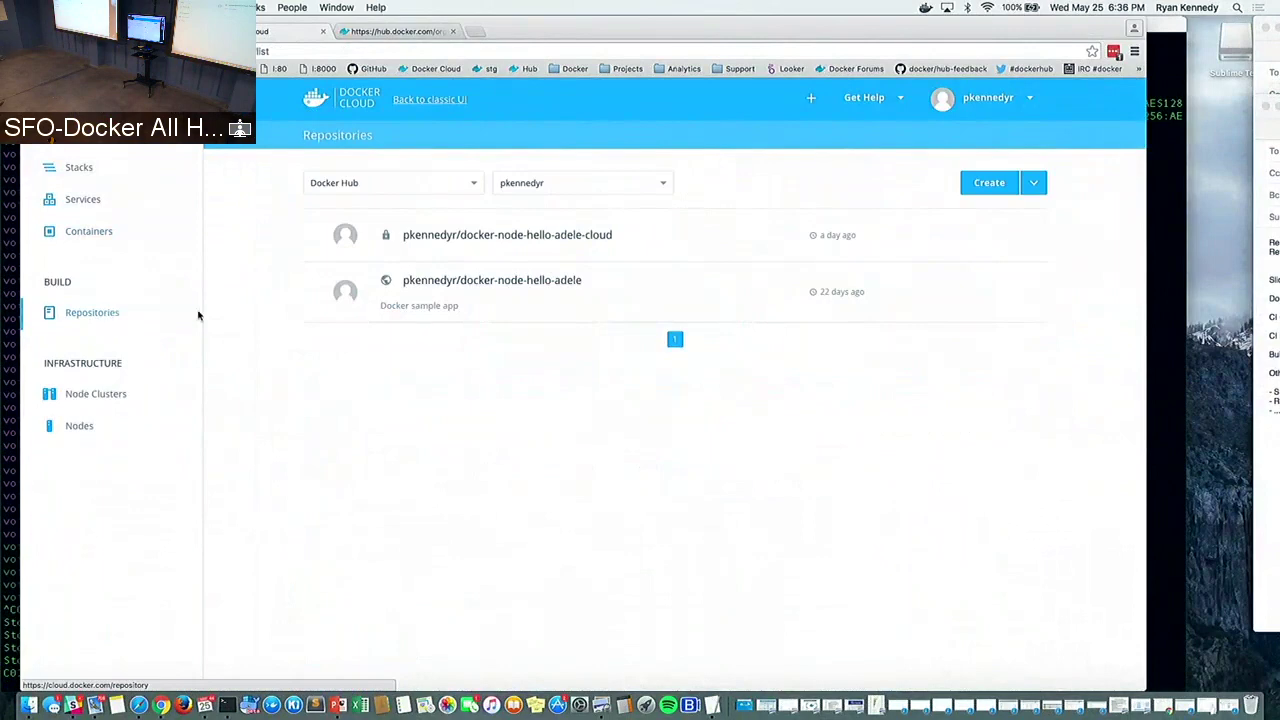
pyautogui.click(567, 186)
pyautogui.click(548, 229)
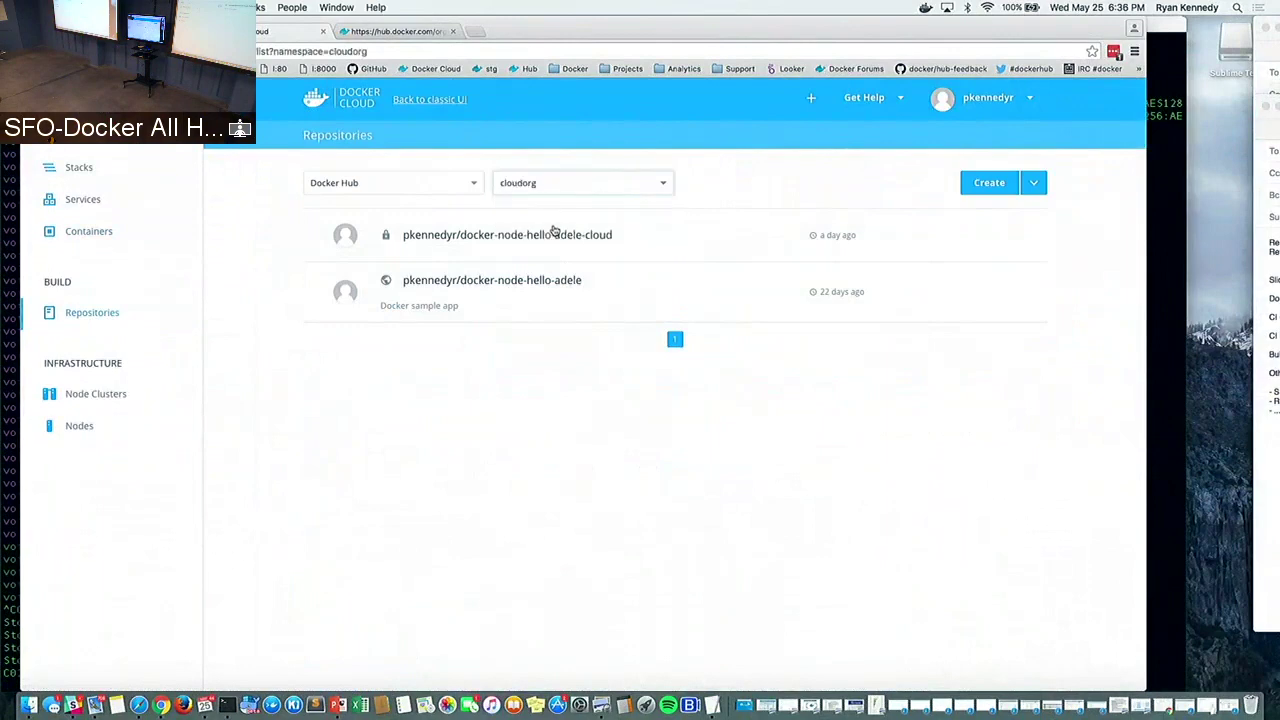
pyautogui.click(553, 186)
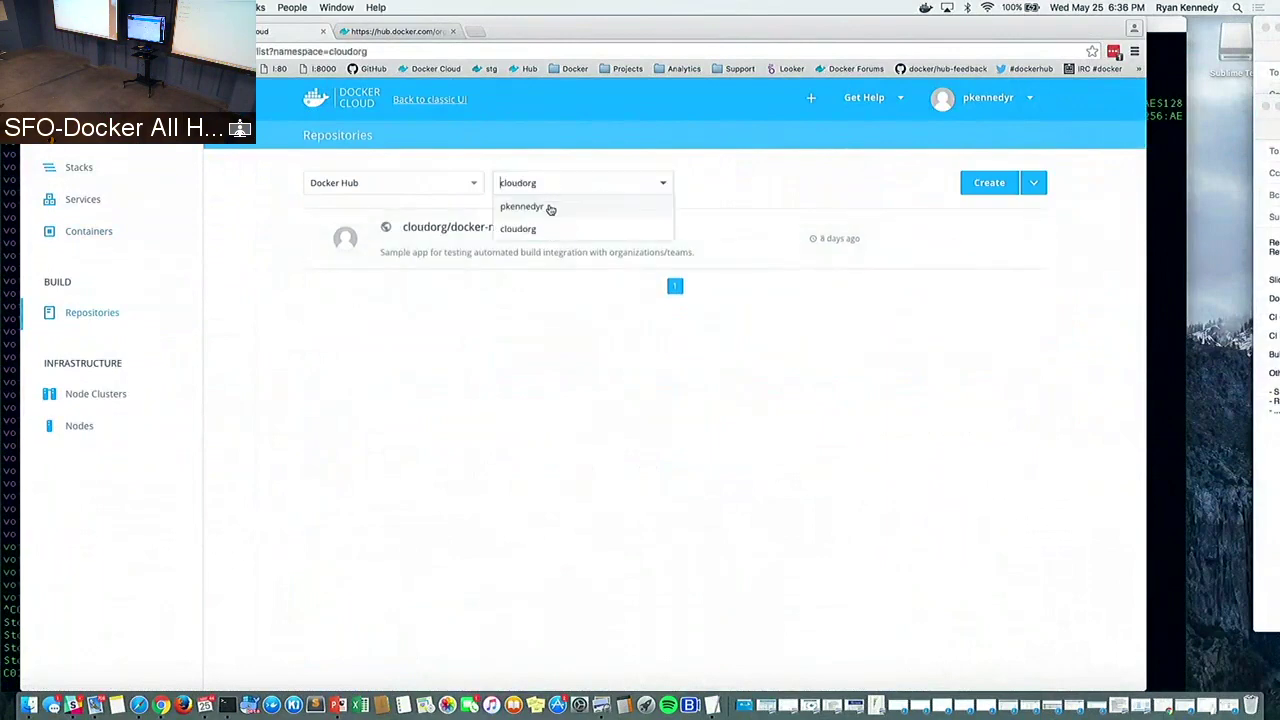
pyautogui.click(549, 207)
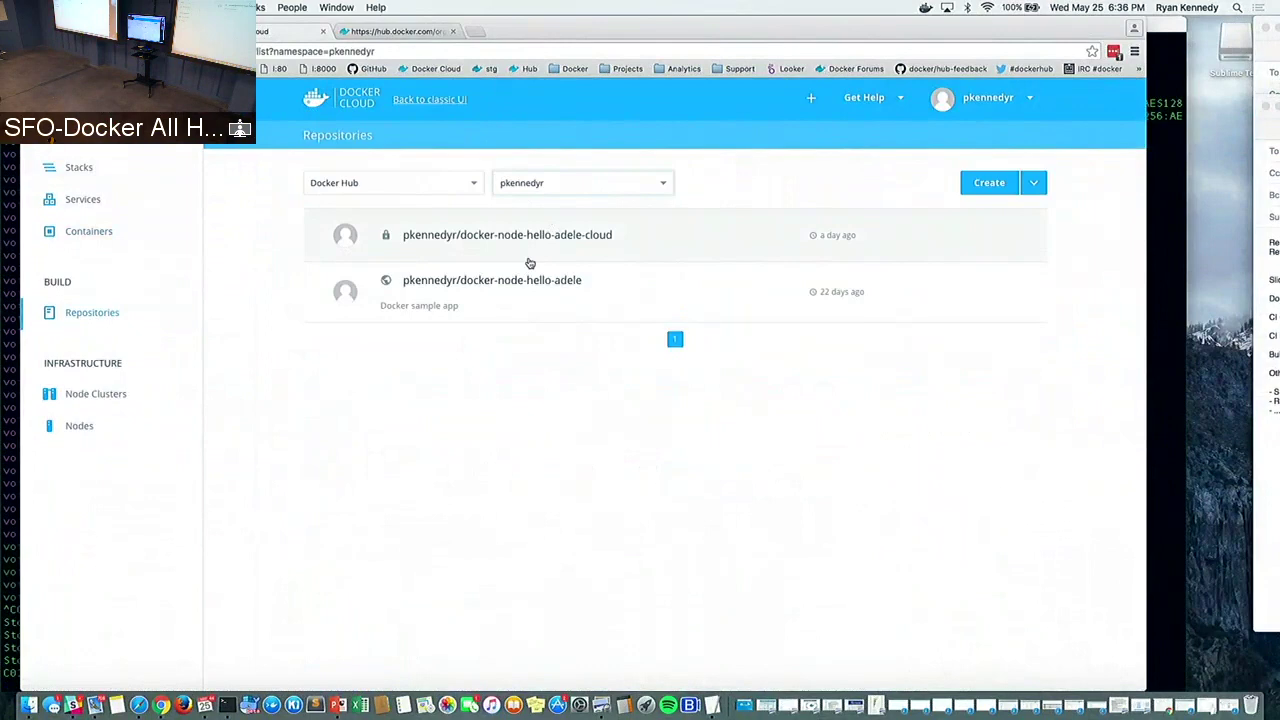
pyautogui.click(553, 185)
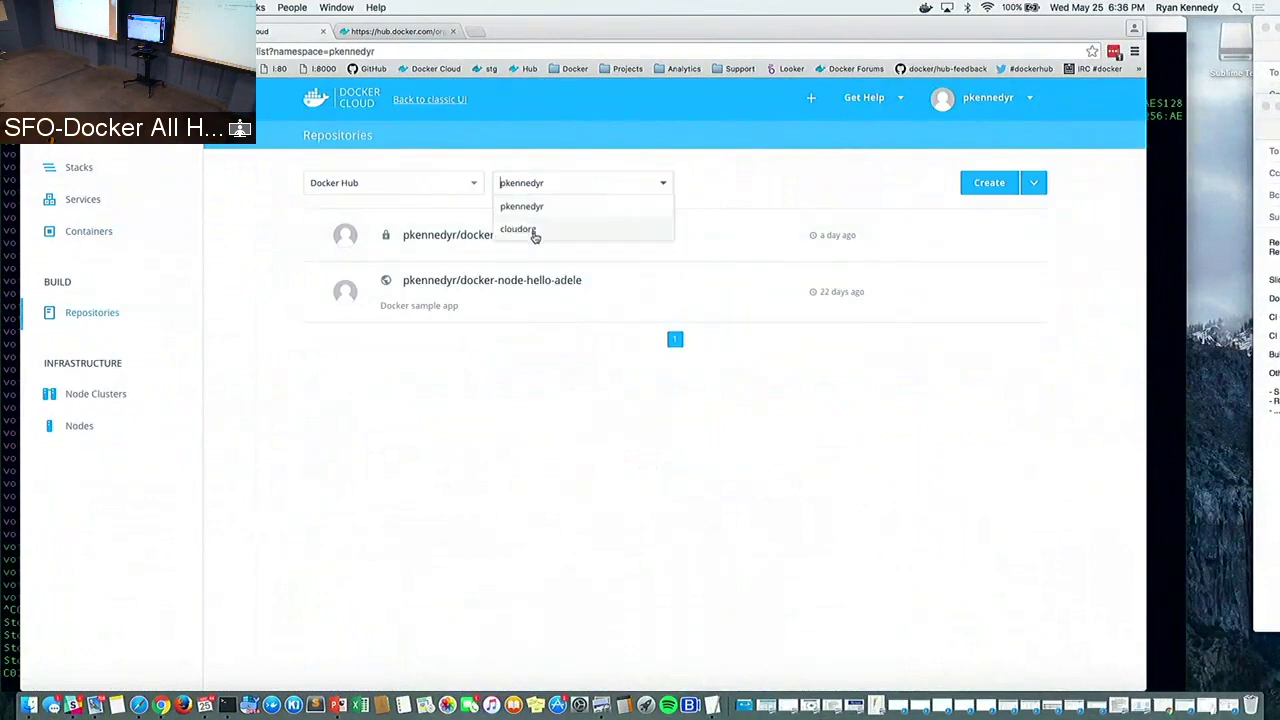
pyautogui.click(531, 232)
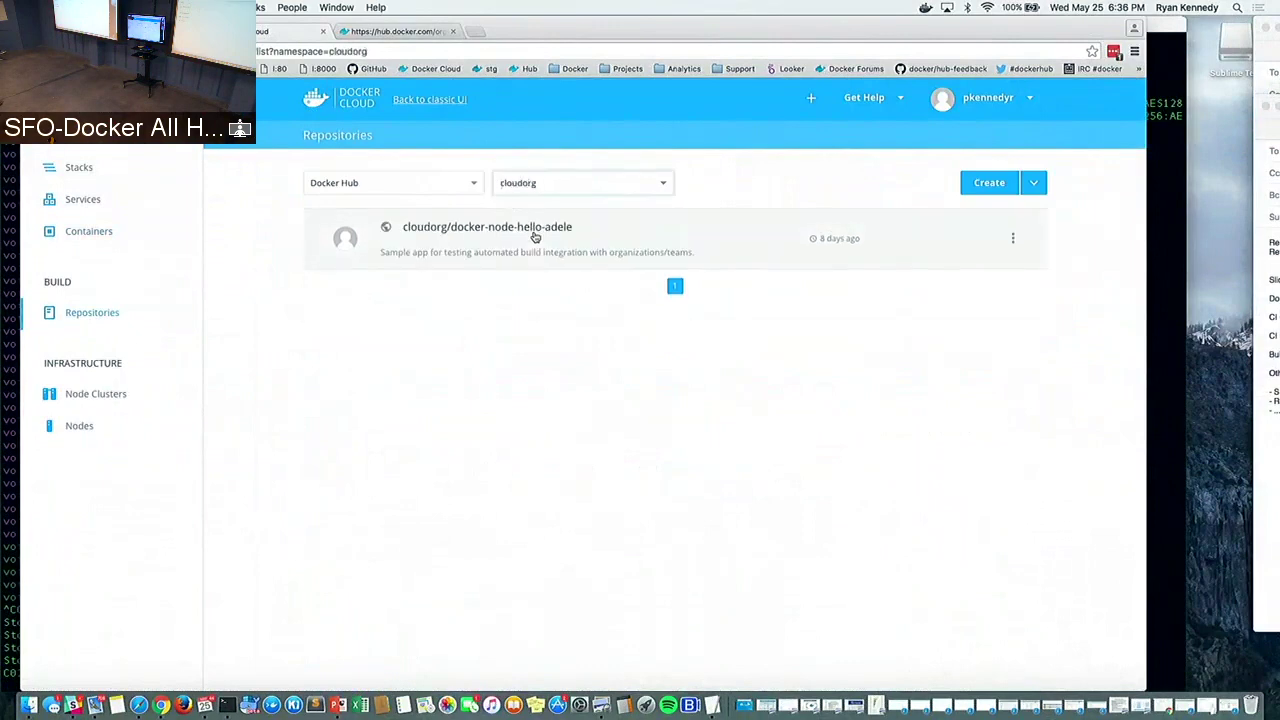
pyautogui.click(978, 187)
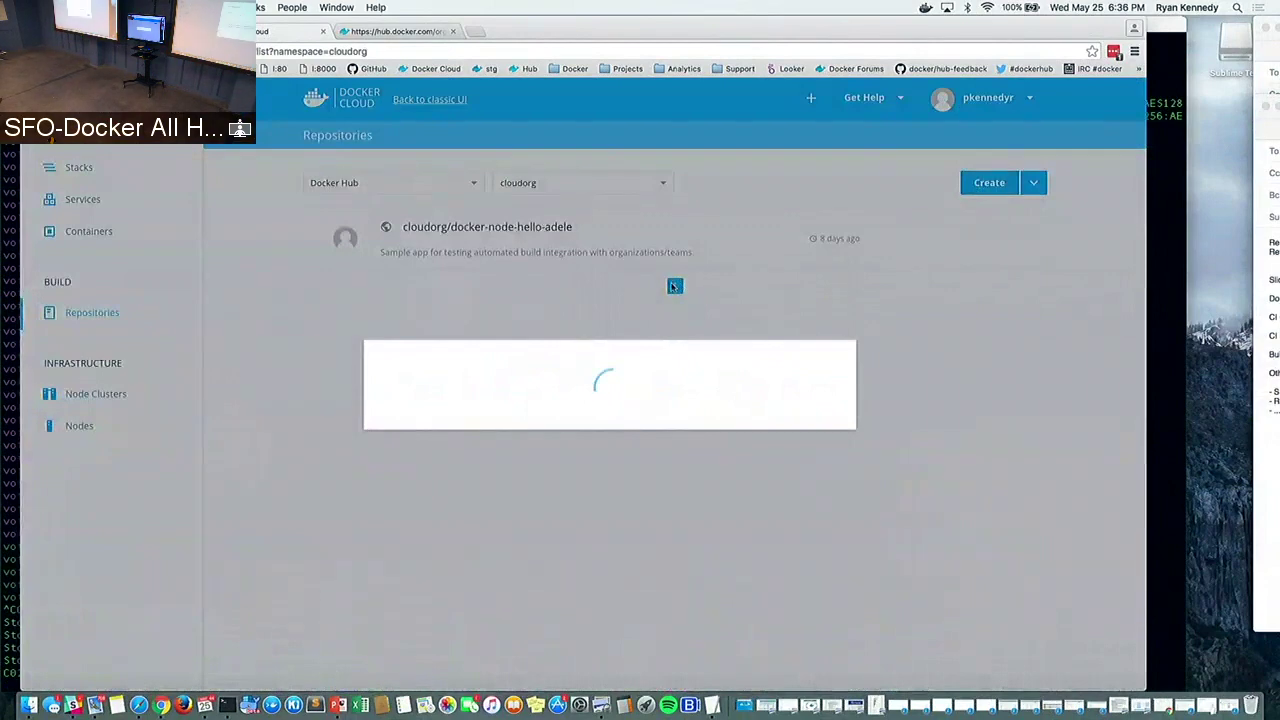
# Create repository 'voting' with description 'Voting service for Docker Cloud demo'
pyautogui.click(524, 330)
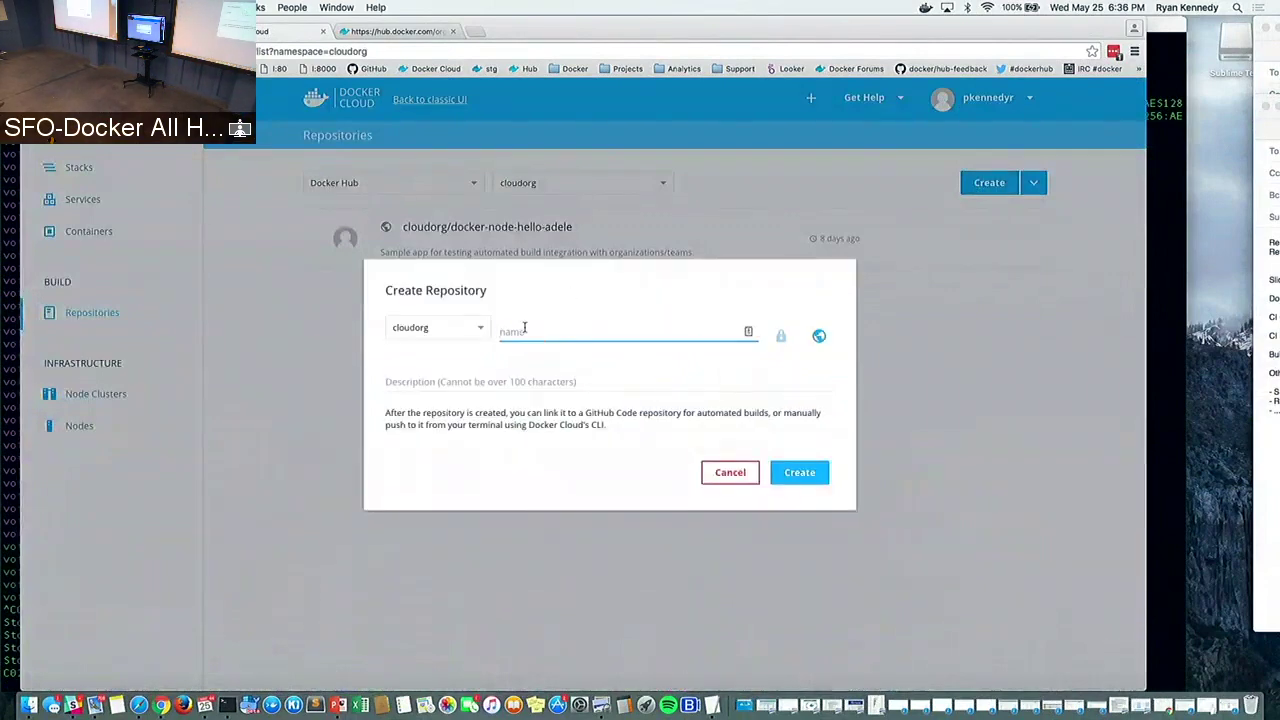
pyautogui.write('voting')
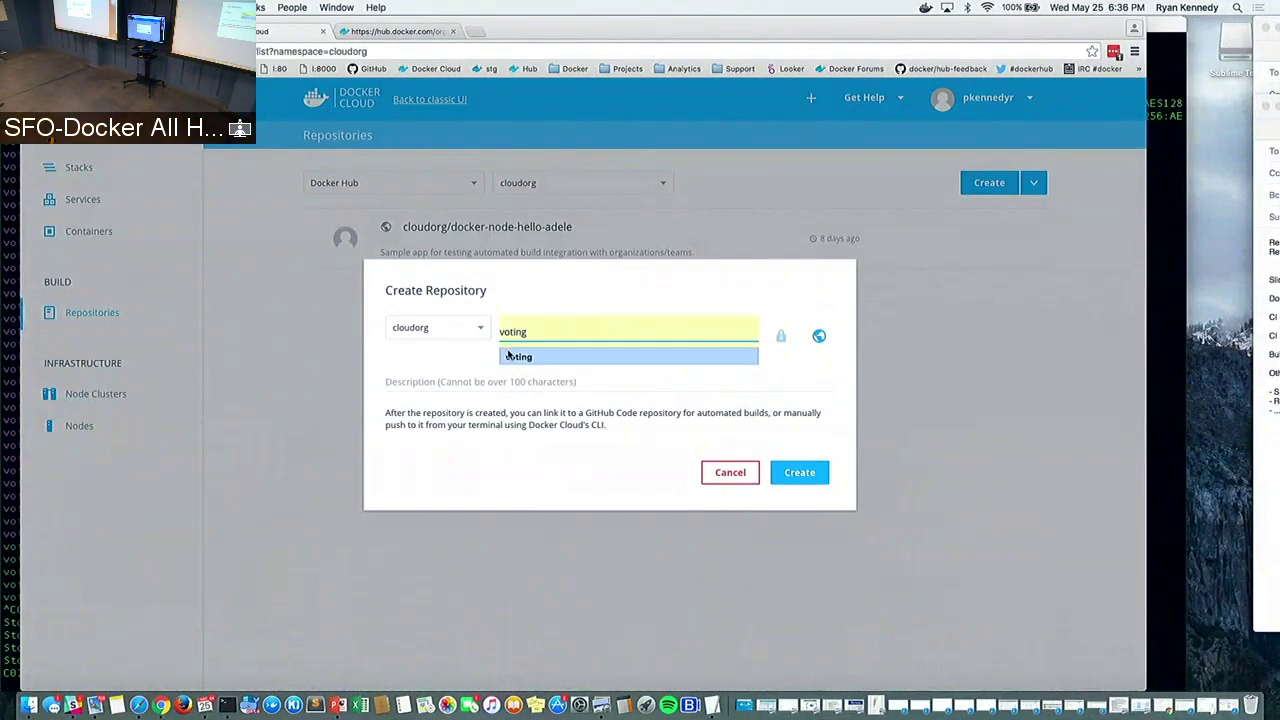
pyautogui.click(508, 356)
pyautogui.click(420, 381)
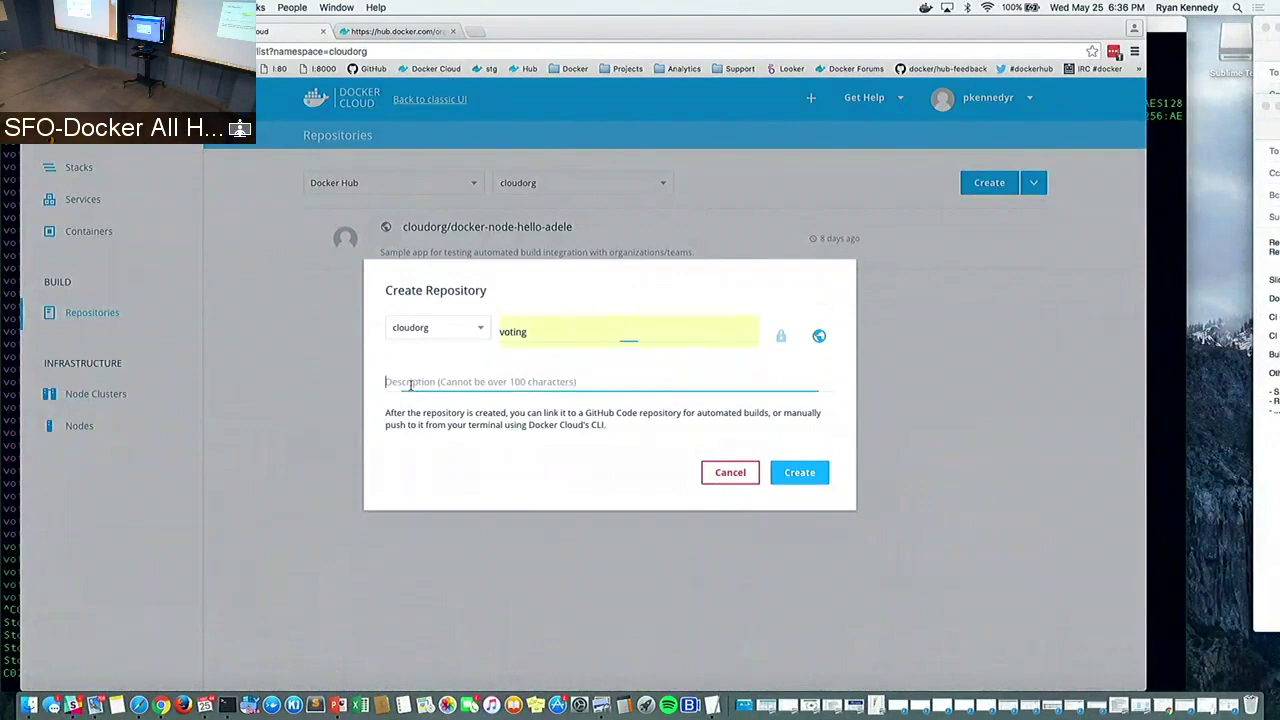
pyautogui.write('Voting')
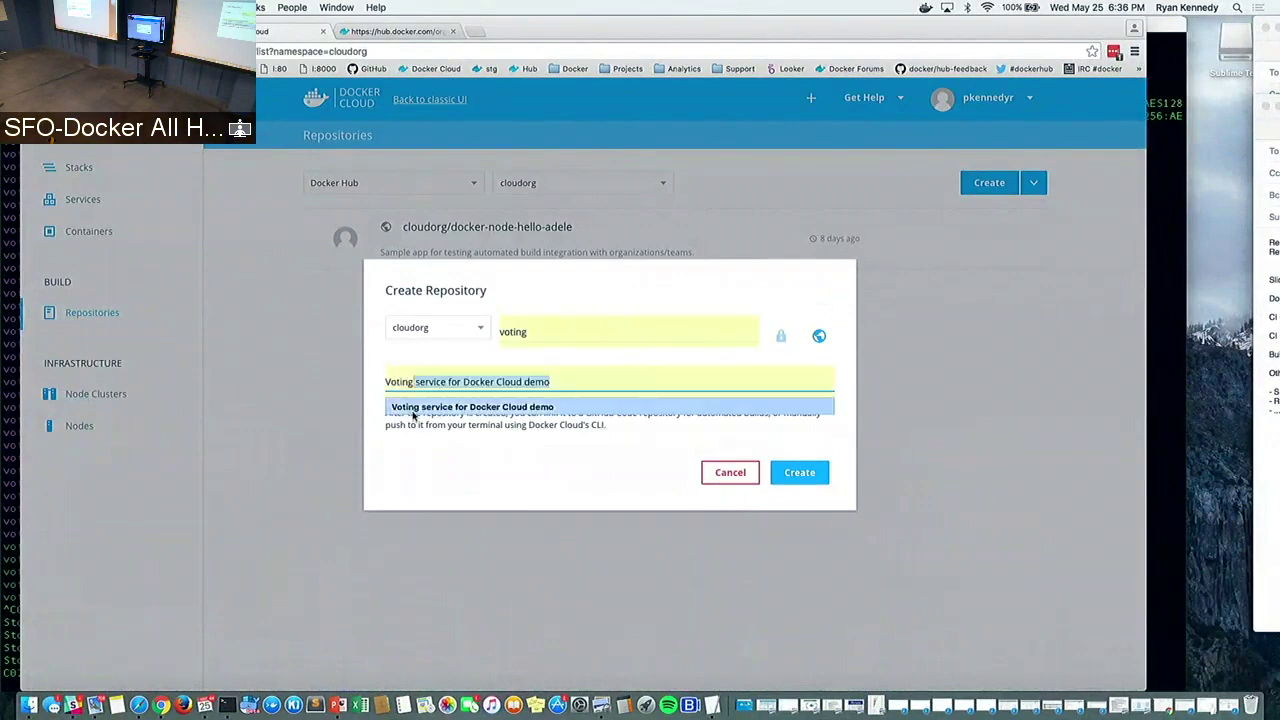
pyautogui.click(414, 407)
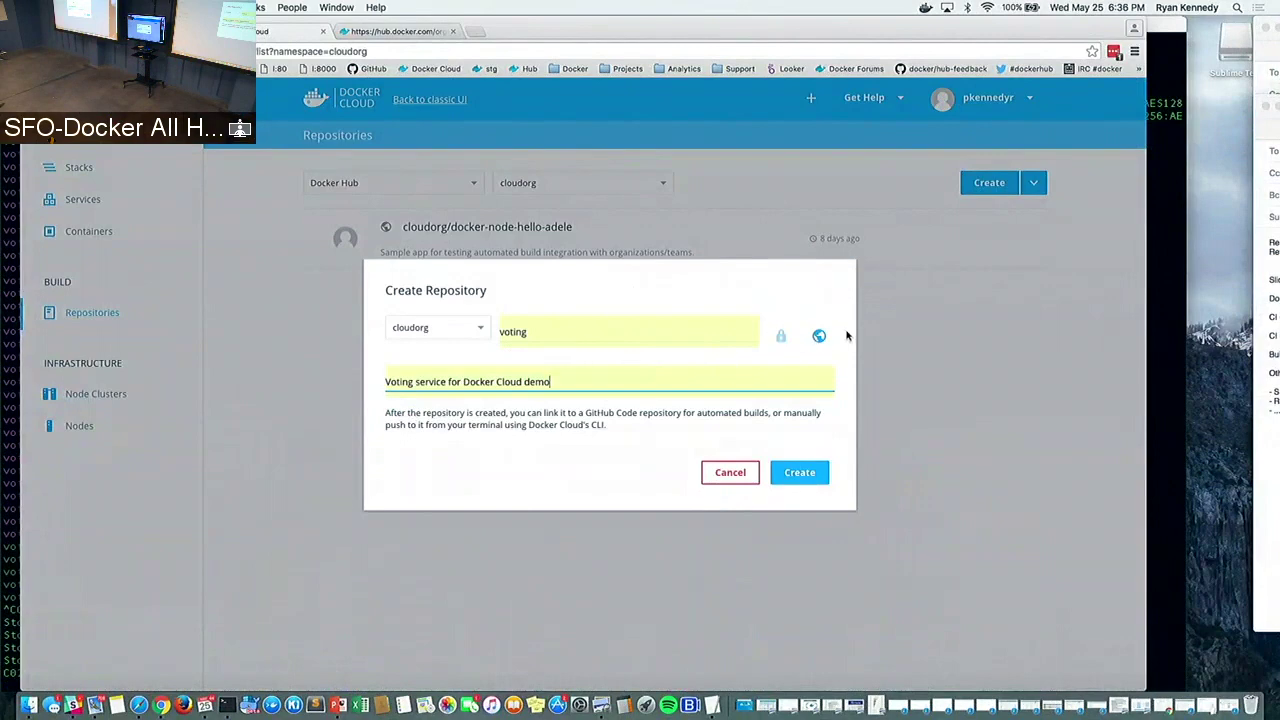
pyautogui.click(797, 476)
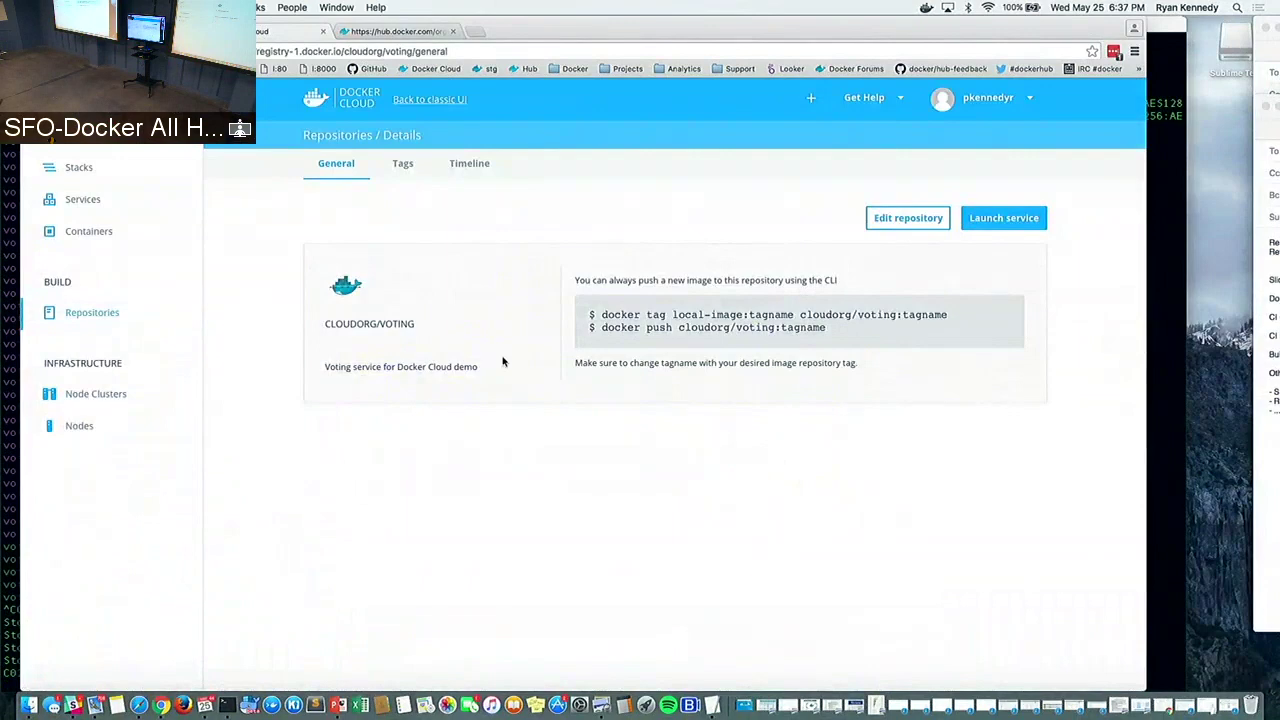
# Link the voting repository to the GitHub source Cloud-Demo-Team/voting-demo
pyautogui.click(883, 218)
pyautogui.click(920, 497)
pyautogui.click(880, 218)
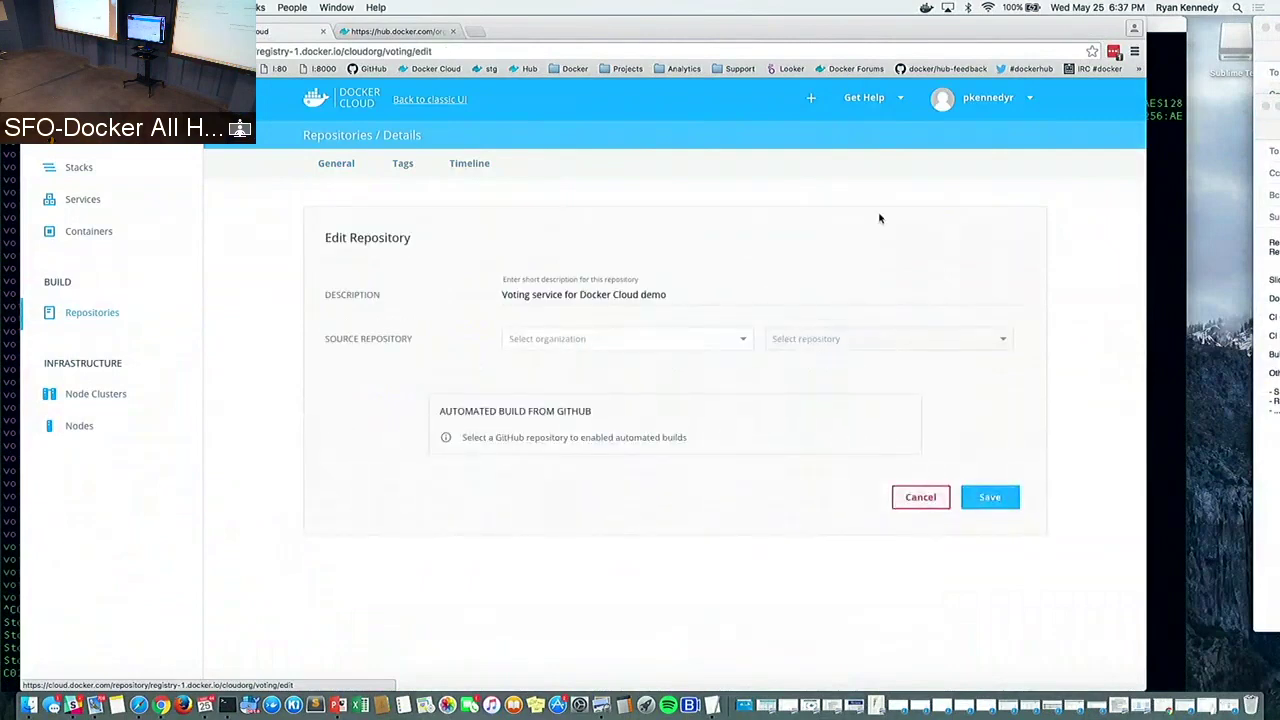
pyautogui.click(721, 341)
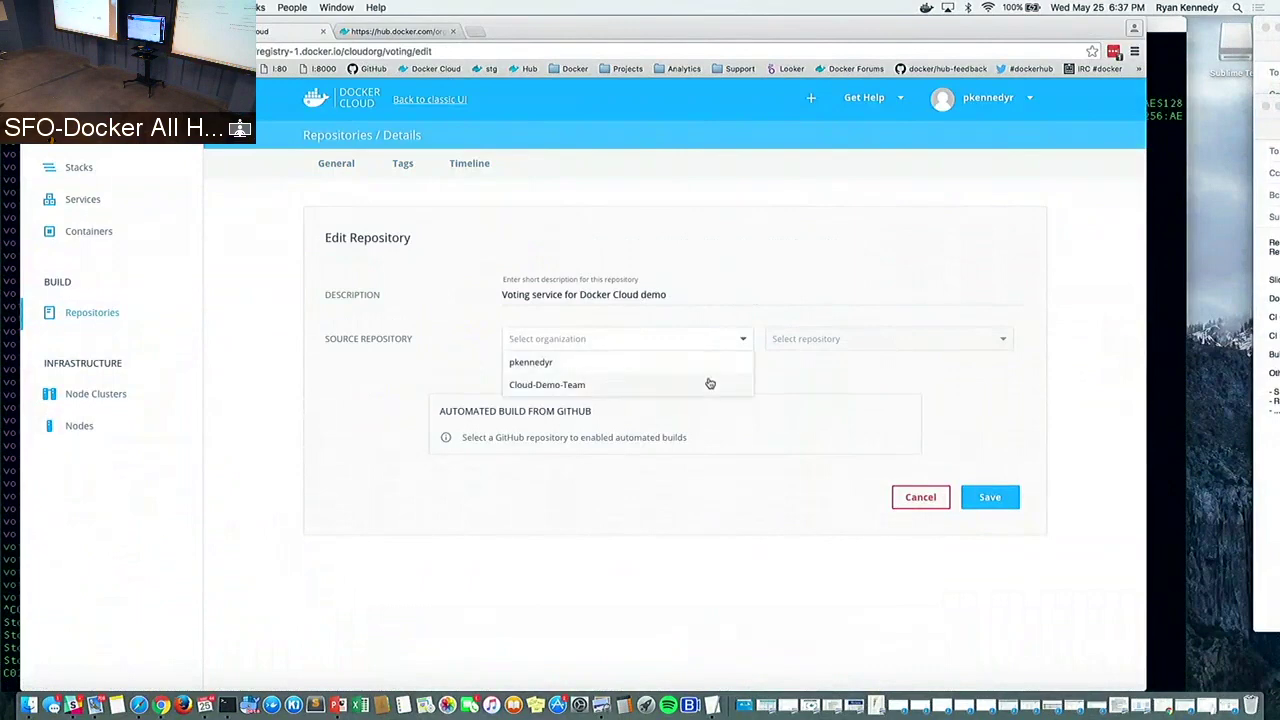
pyautogui.click(709, 382)
pyautogui.click(814, 341)
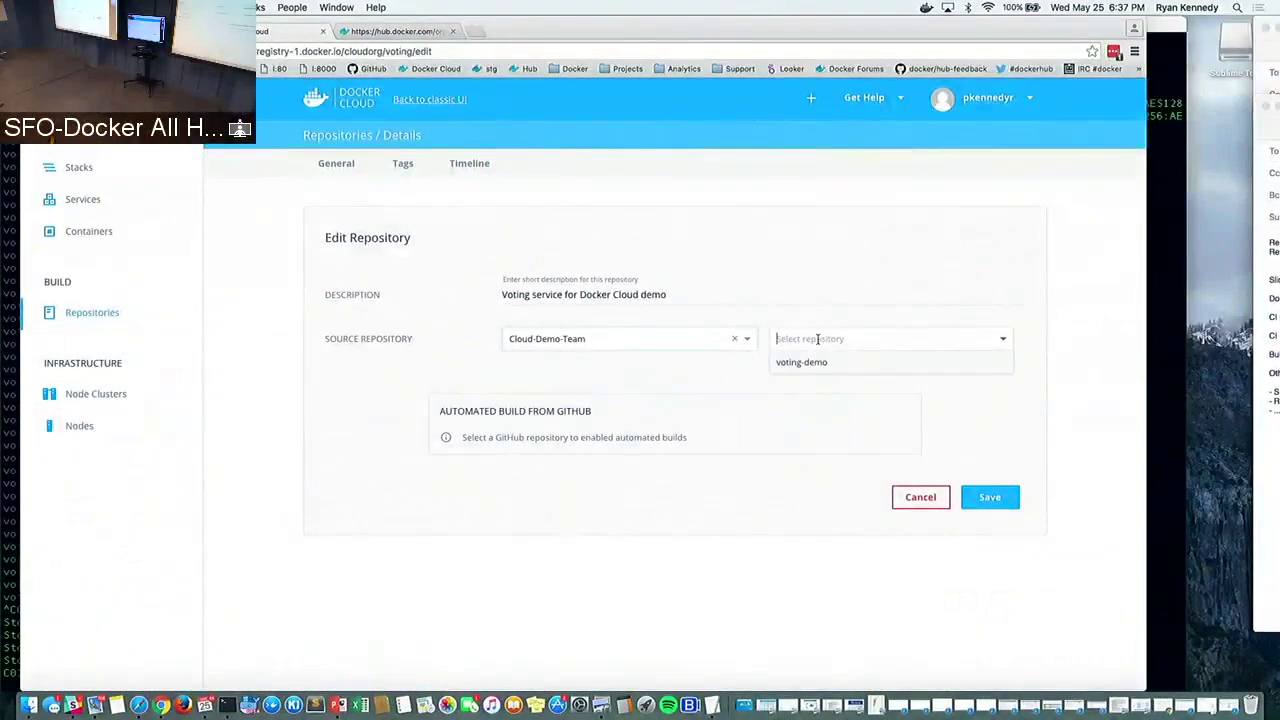
pyautogui.click(814, 369)
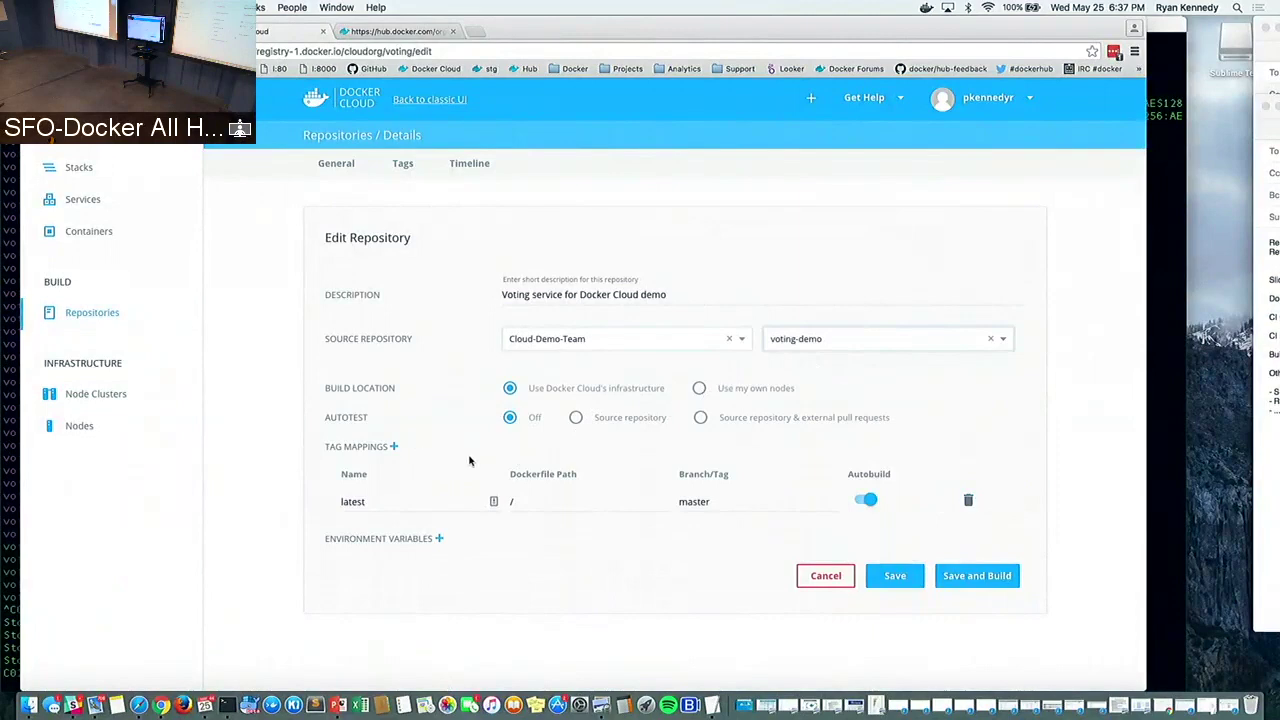
# Turn on autotest for the source repository, set Dockerfile path to /voting, and save
pyautogui.click(576, 418)
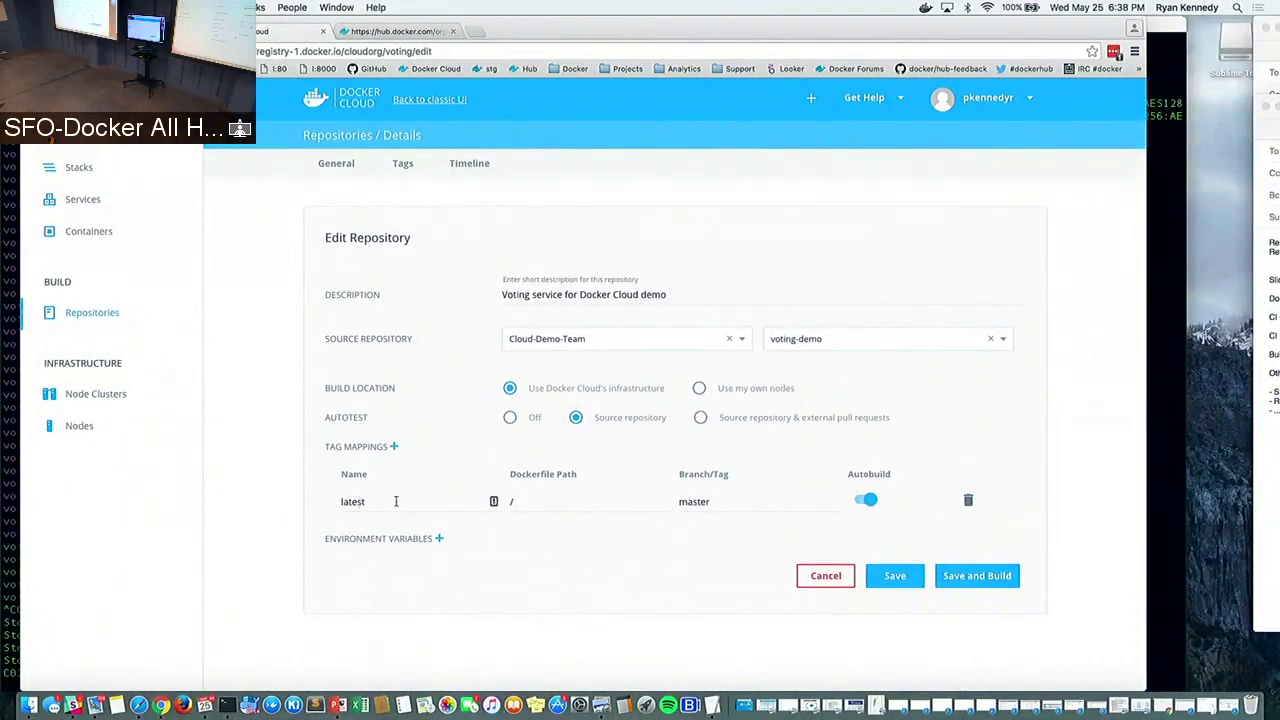
pyautogui.click(528, 500)
pyautogui.write('voting')
pyautogui.click(884, 577)
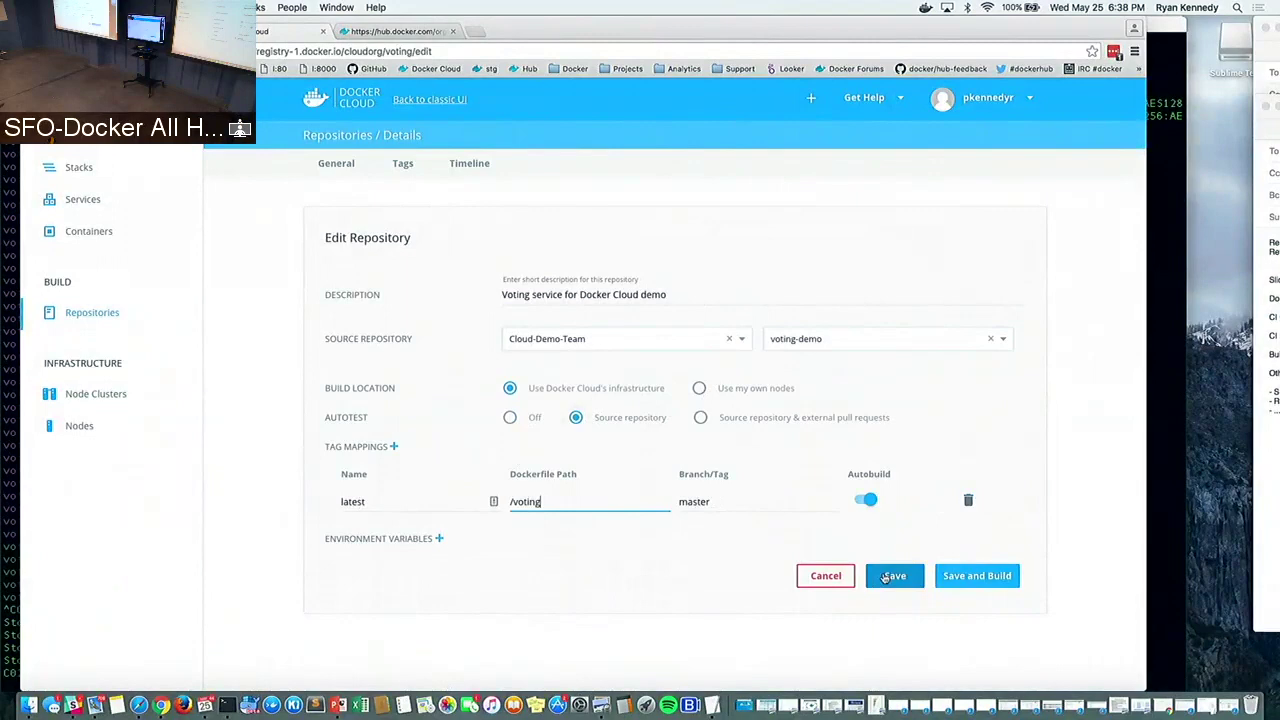
pyautogui.click(884, 577)
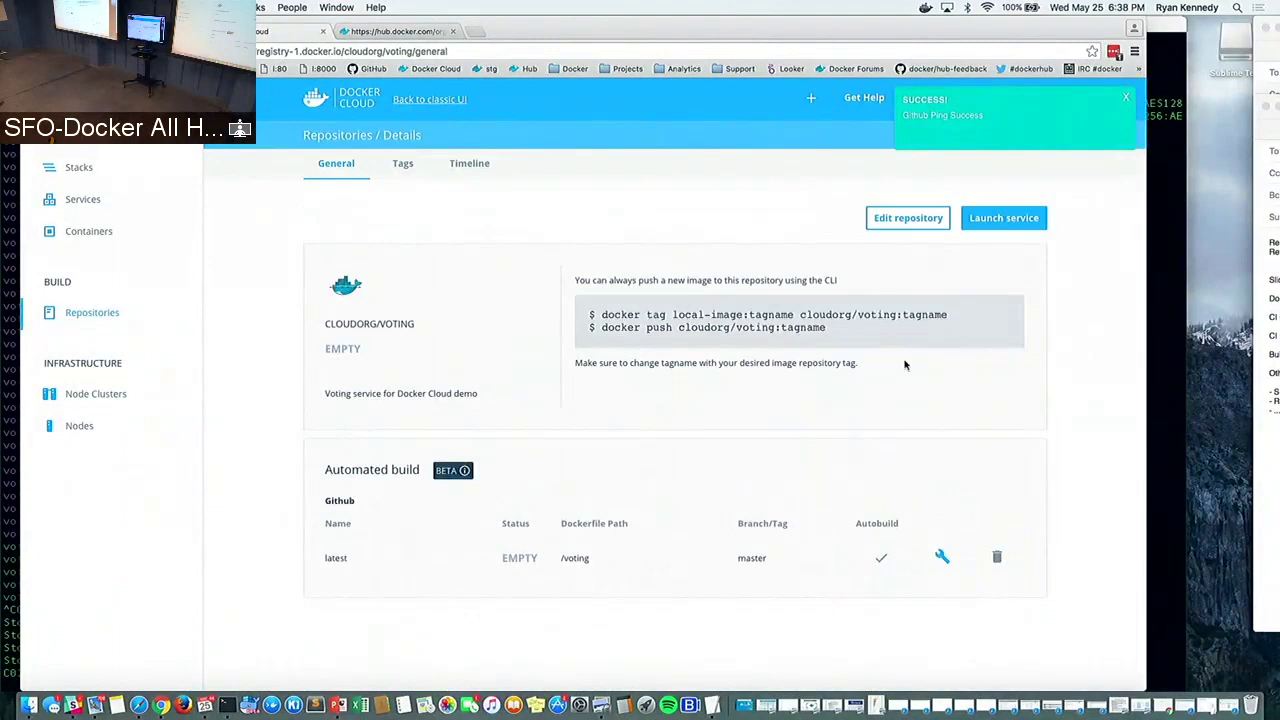
# Trigger a build of the voting repository's latest tag, then return to the repositories list
pyautogui.click(967, 120)
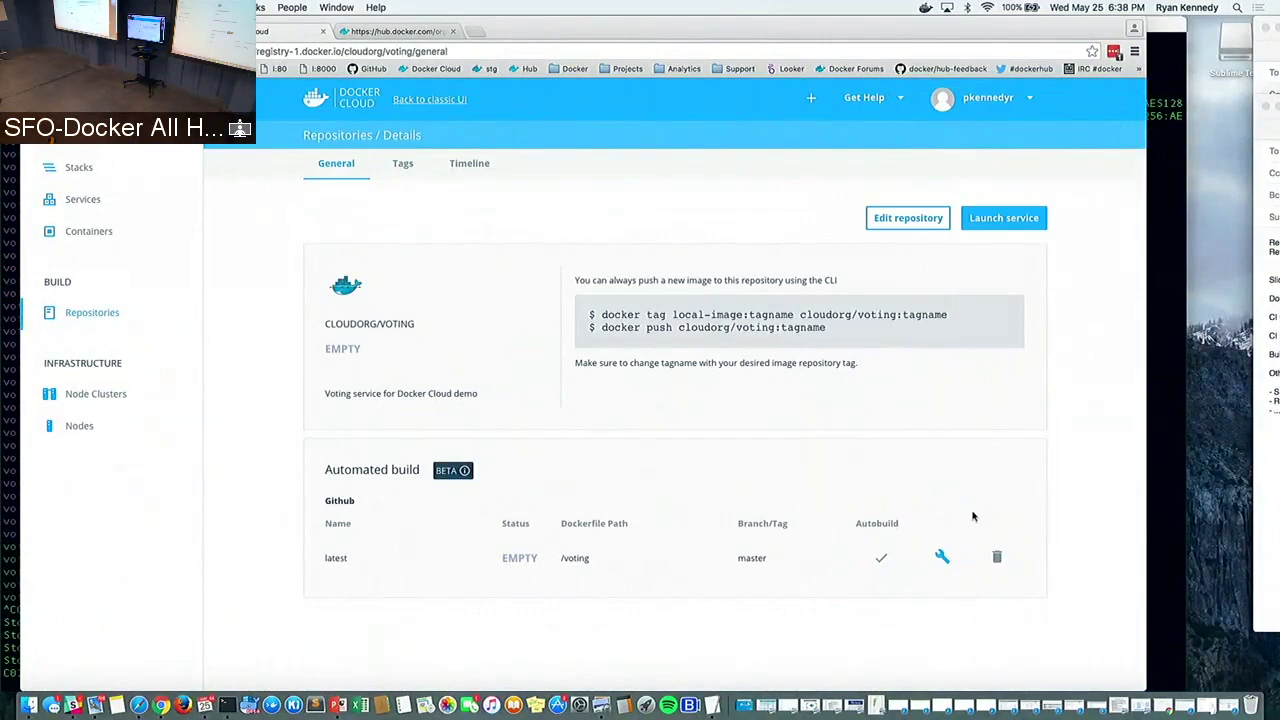
pyautogui.click(941, 556)
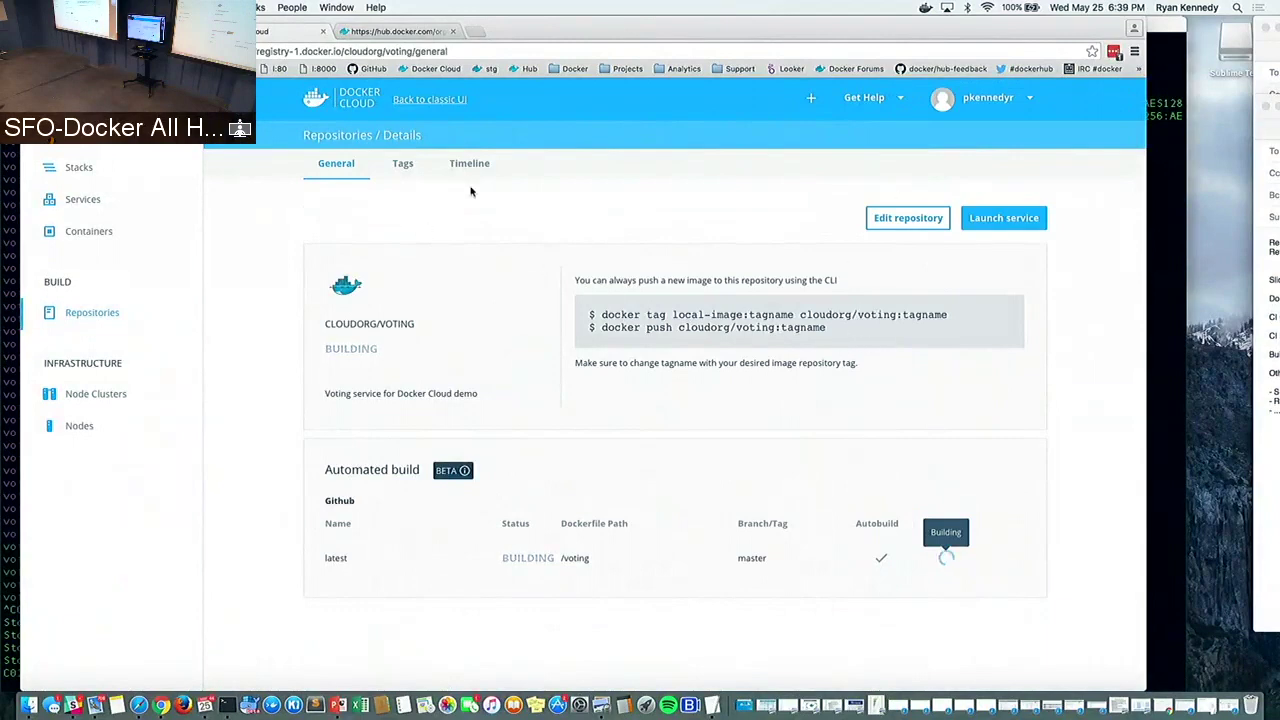
pyautogui.press('super+bracketleft')
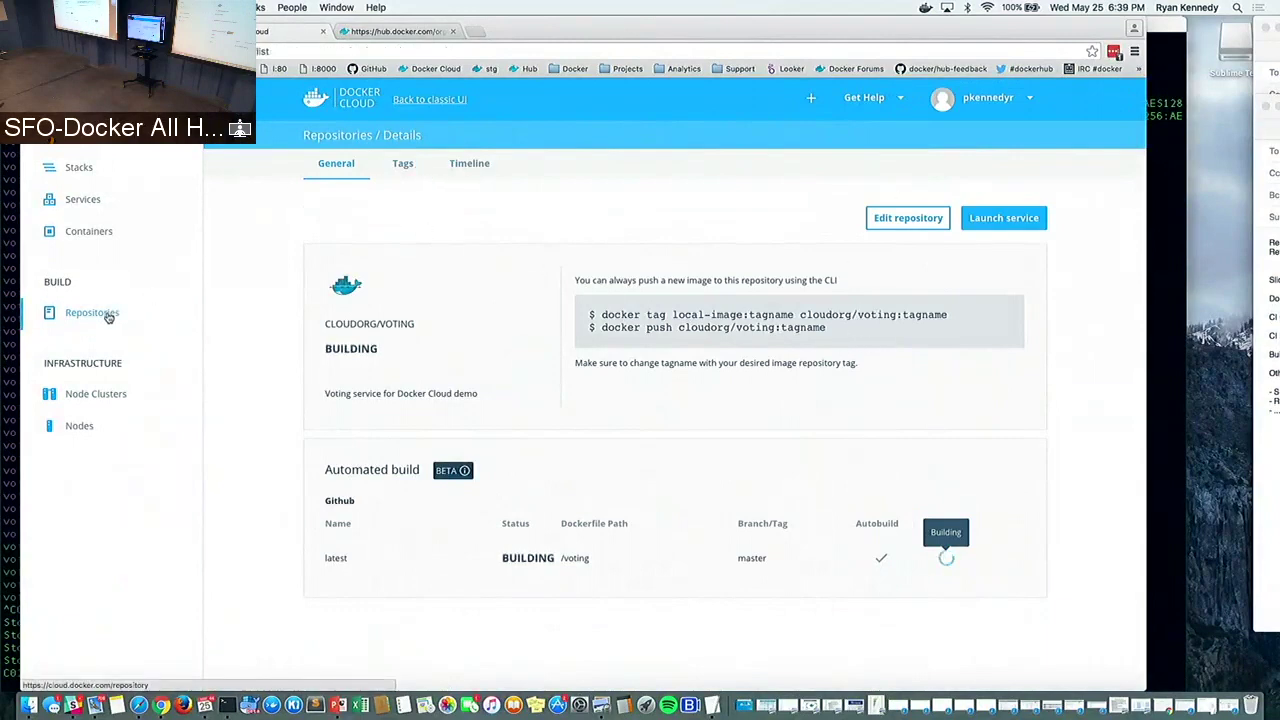
pyautogui.click(595, 192)
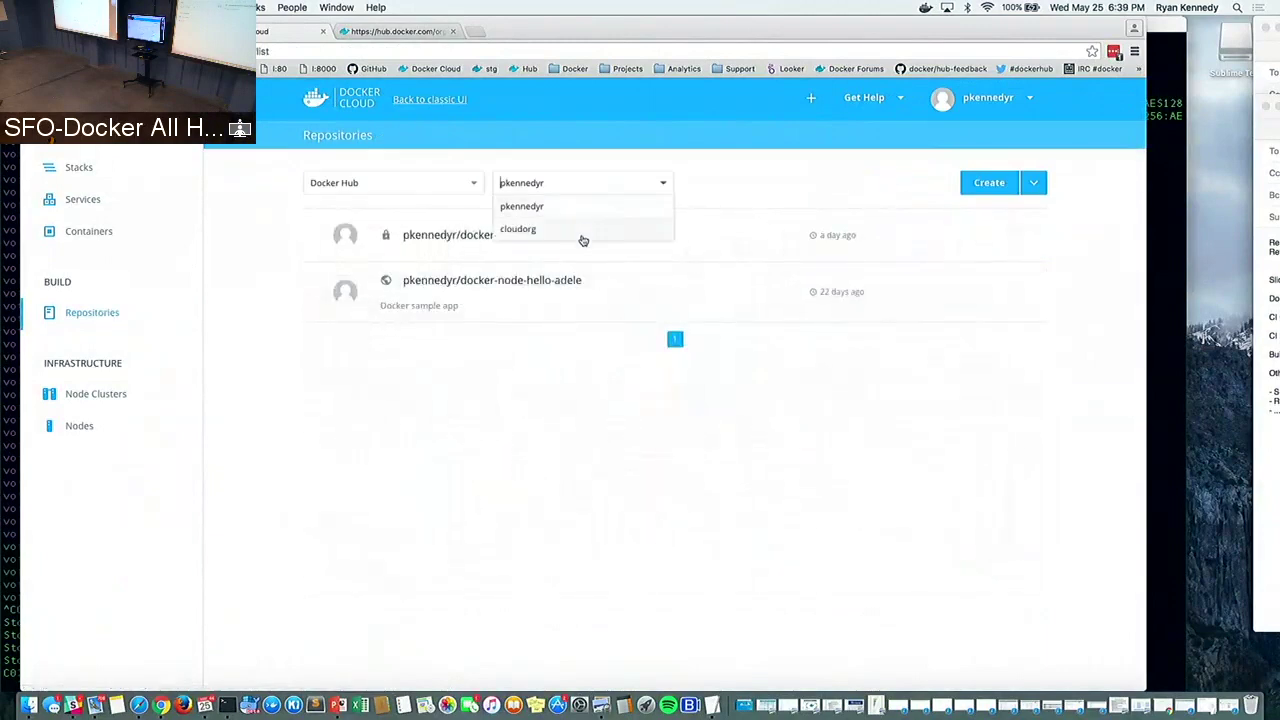
# Create cloudorg repository 'results' with description 'Results service for Docker Cloud demo'
pyautogui.click(580, 230)
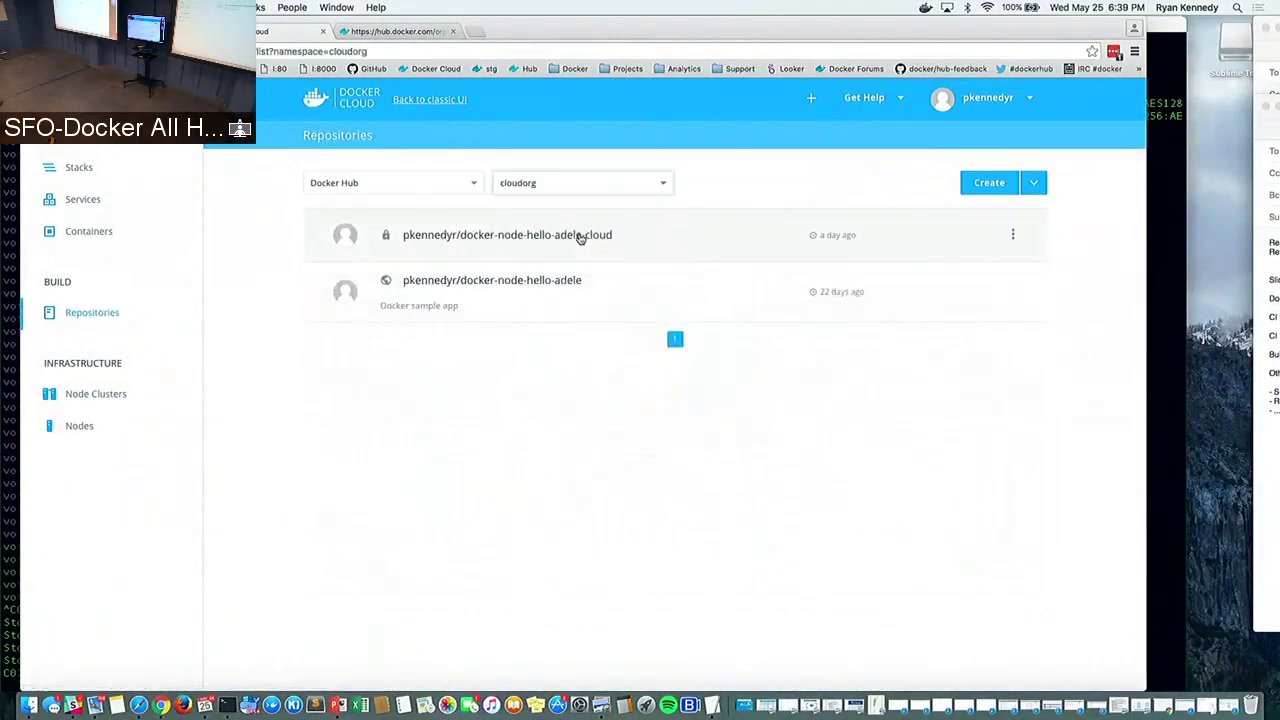
pyautogui.click(988, 186)
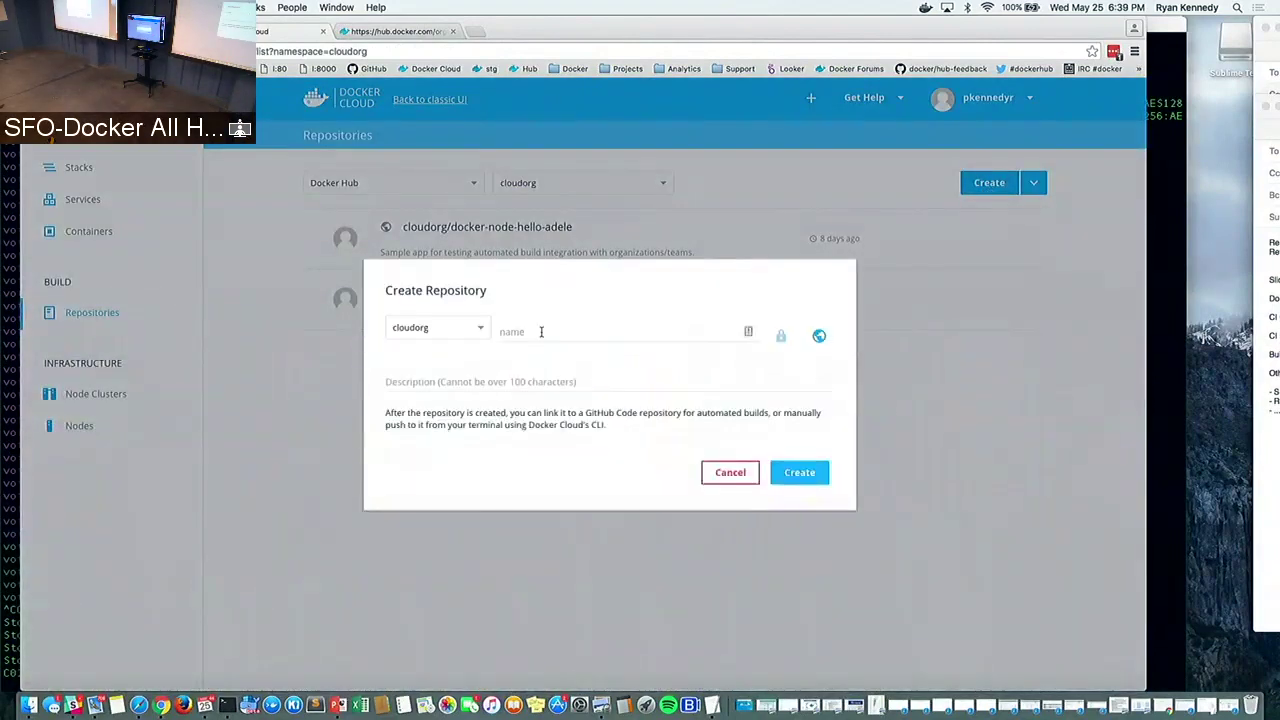
pyautogui.click(552, 341)
pyautogui.write('results')
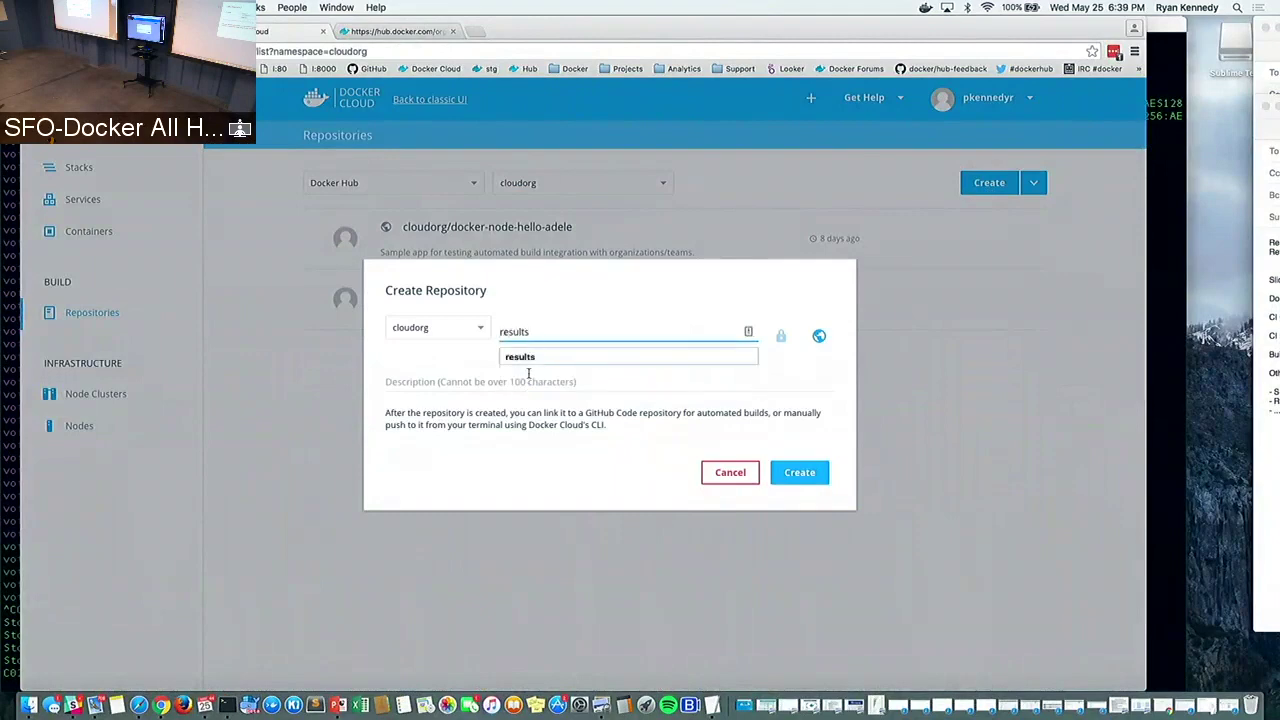
pyautogui.click(528, 357)
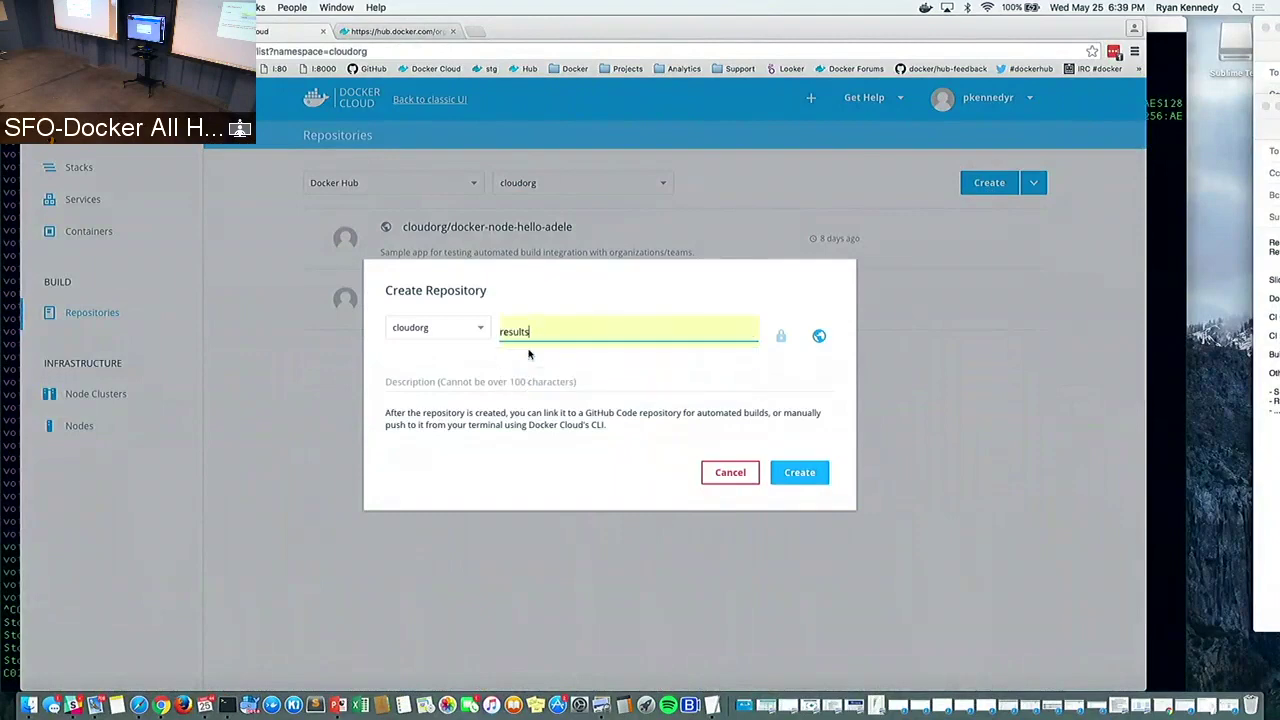
pyautogui.click(430, 381)
pyautogui.write('Res')
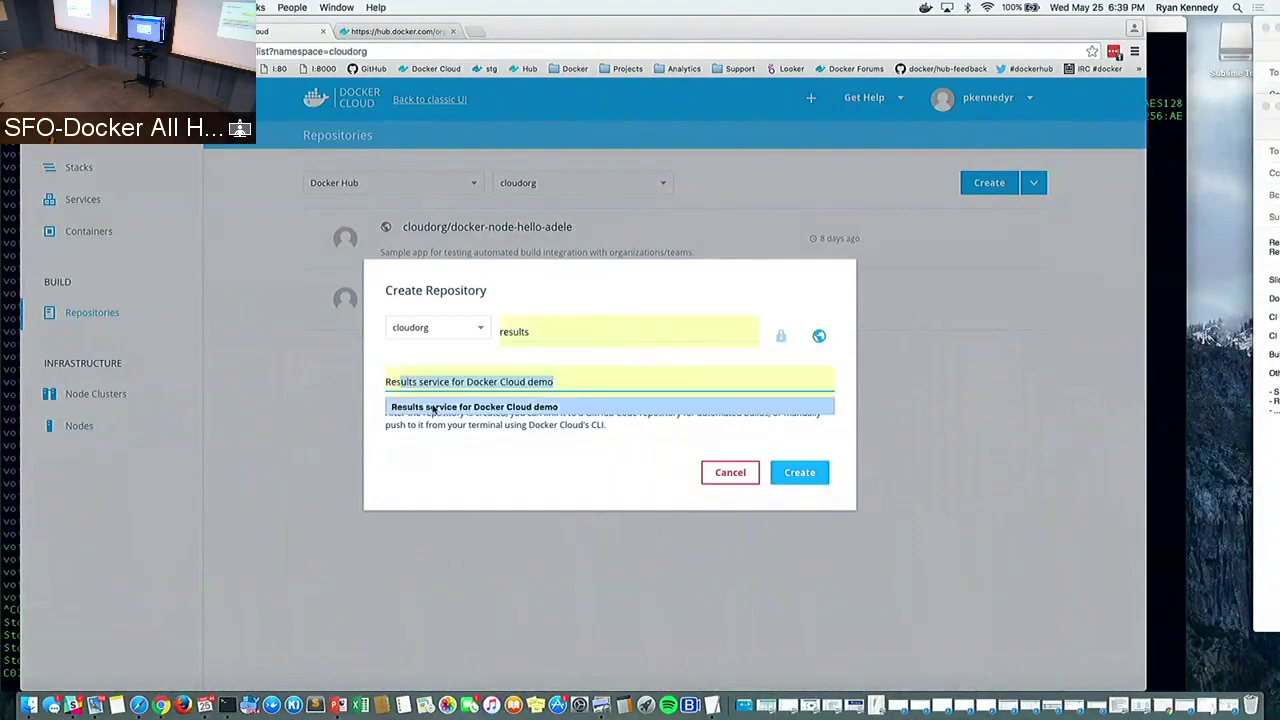
pyautogui.click(433, 405)
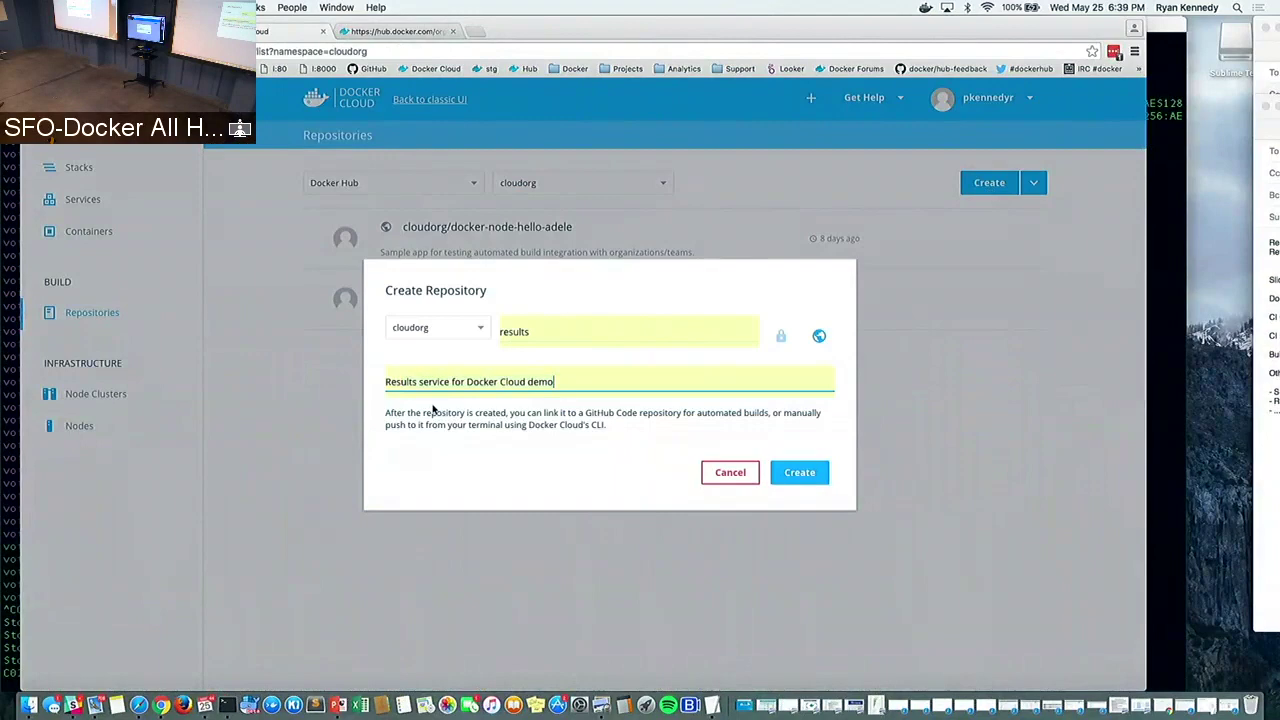
pyautogui.click(799, 472)
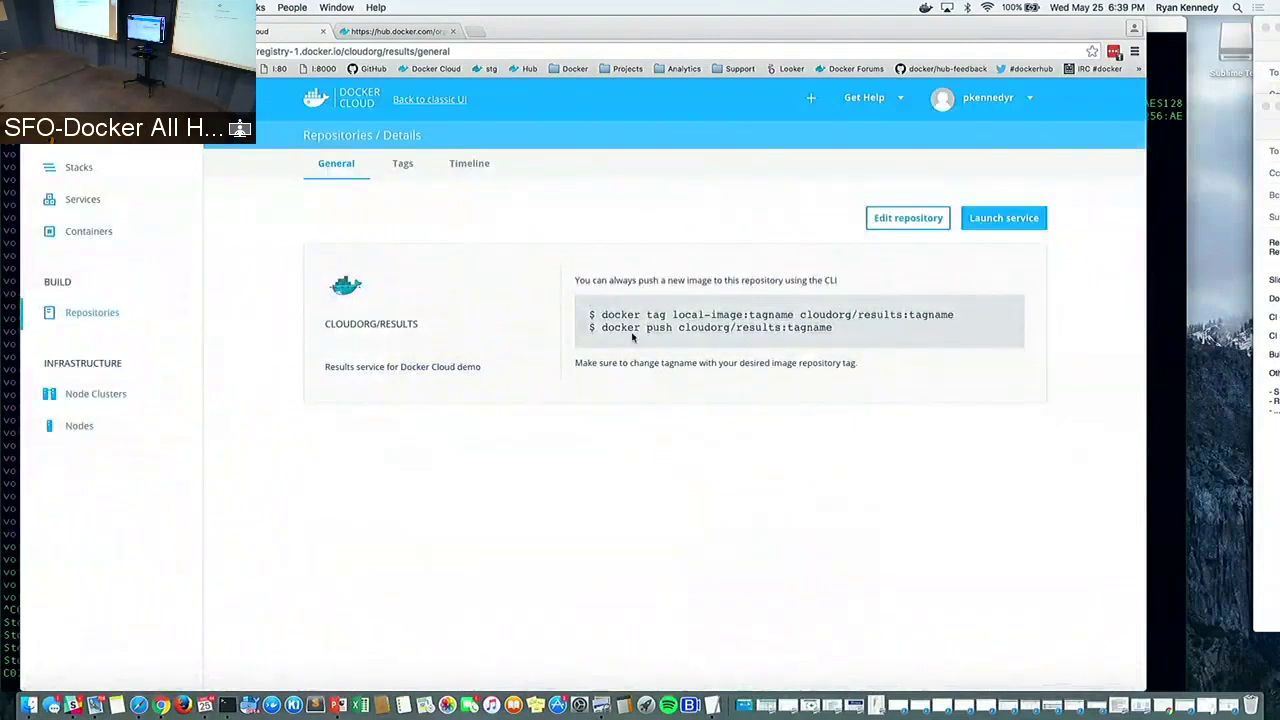
# Link cloudorg/results to the Cloud-Demo-Team organization's voting-demo source repository
pyautogui.click(900, 218)
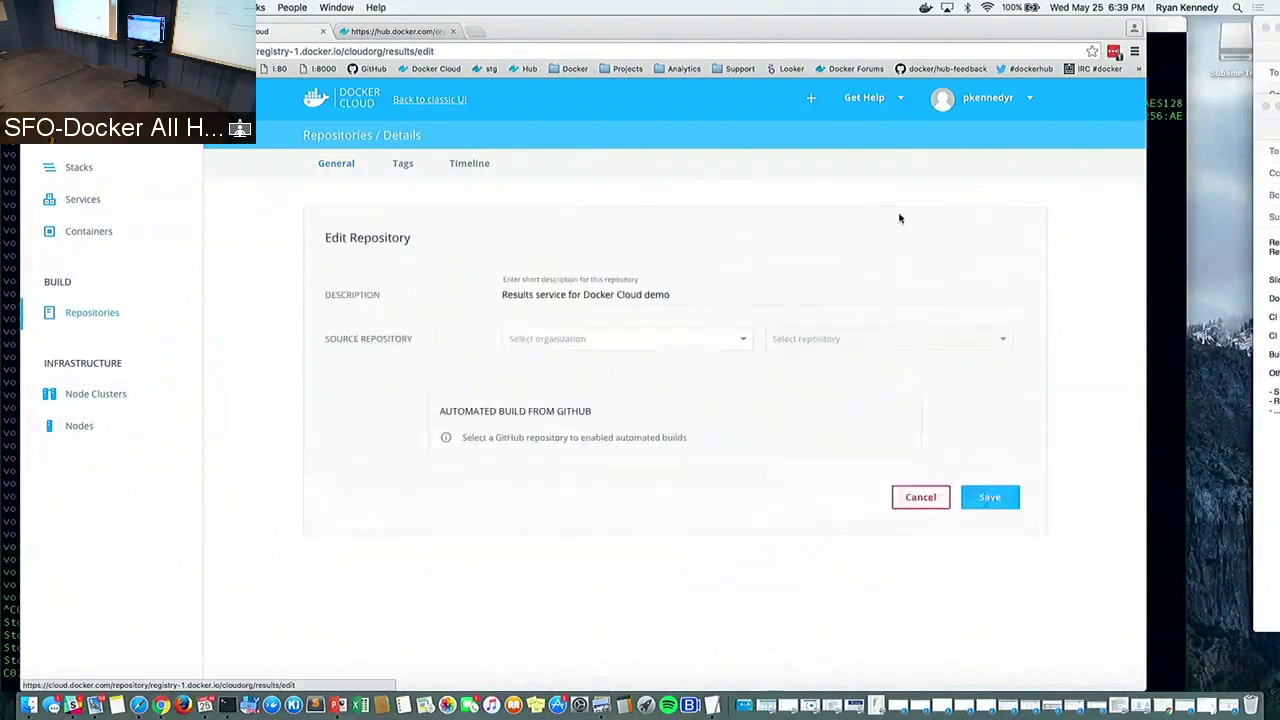
pyautogui.click(574, 336)
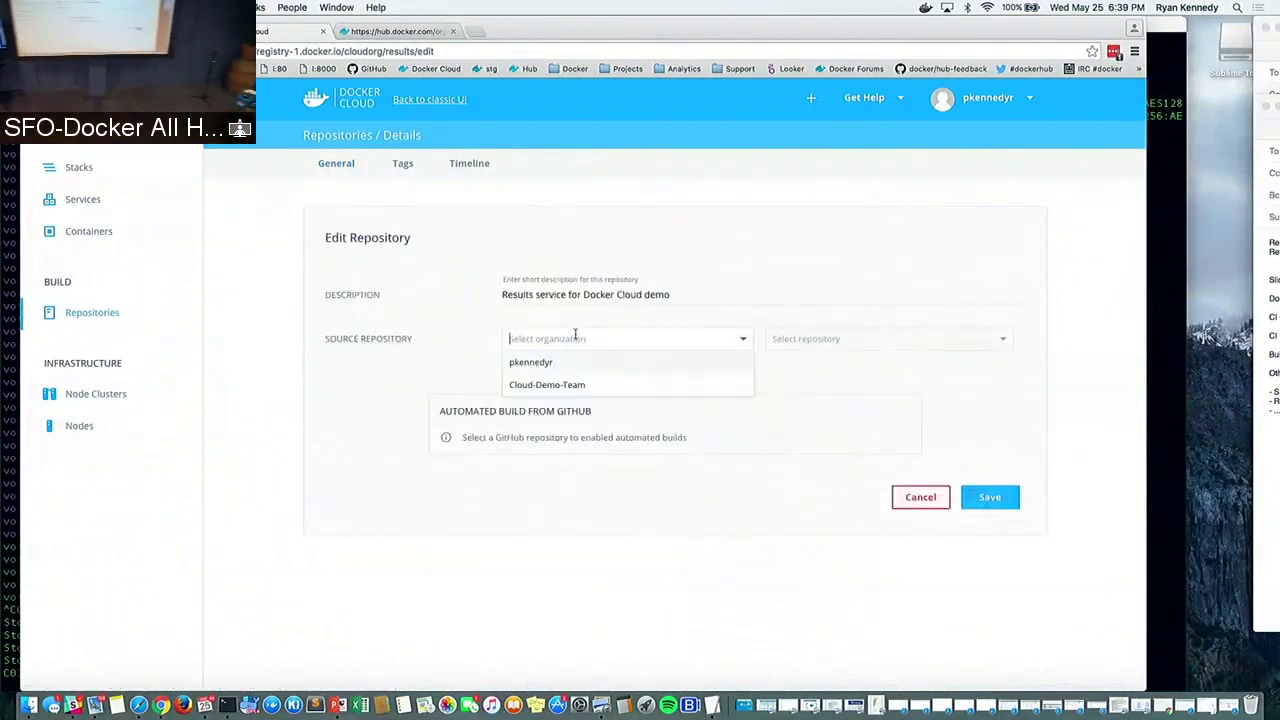
pyautogui.click(558, 384)
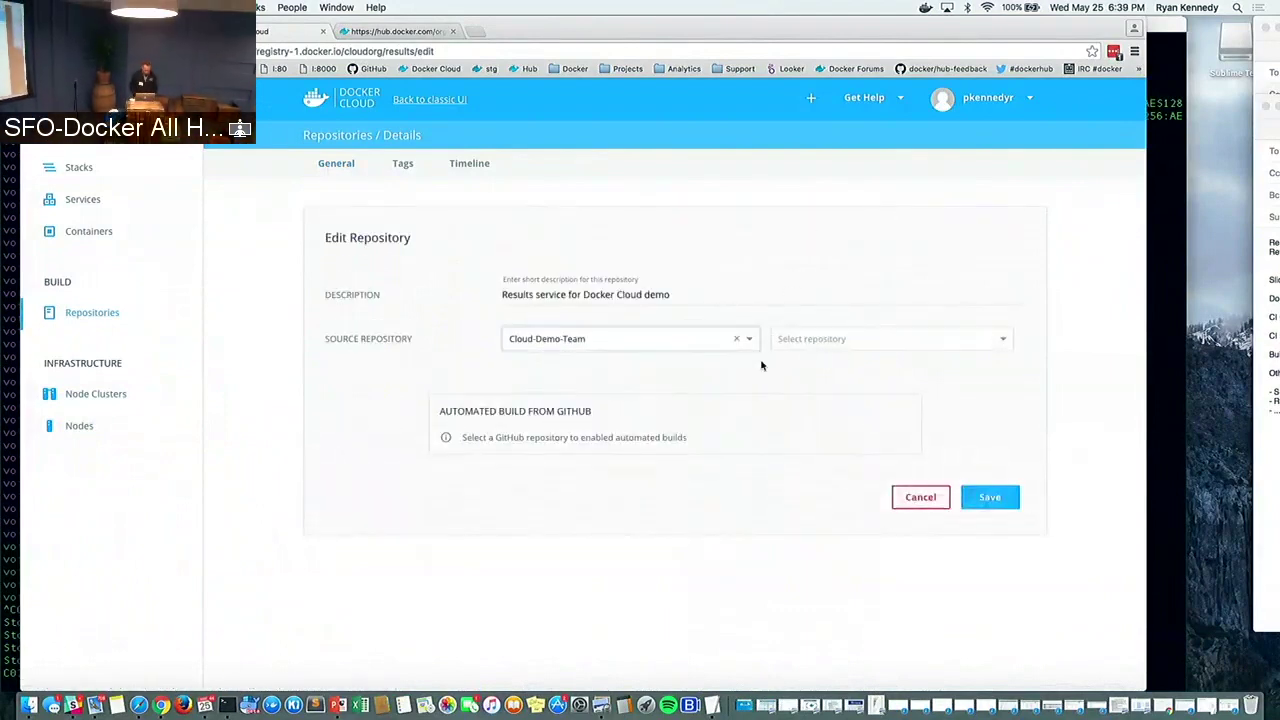
pyautogui.click(840, 339)
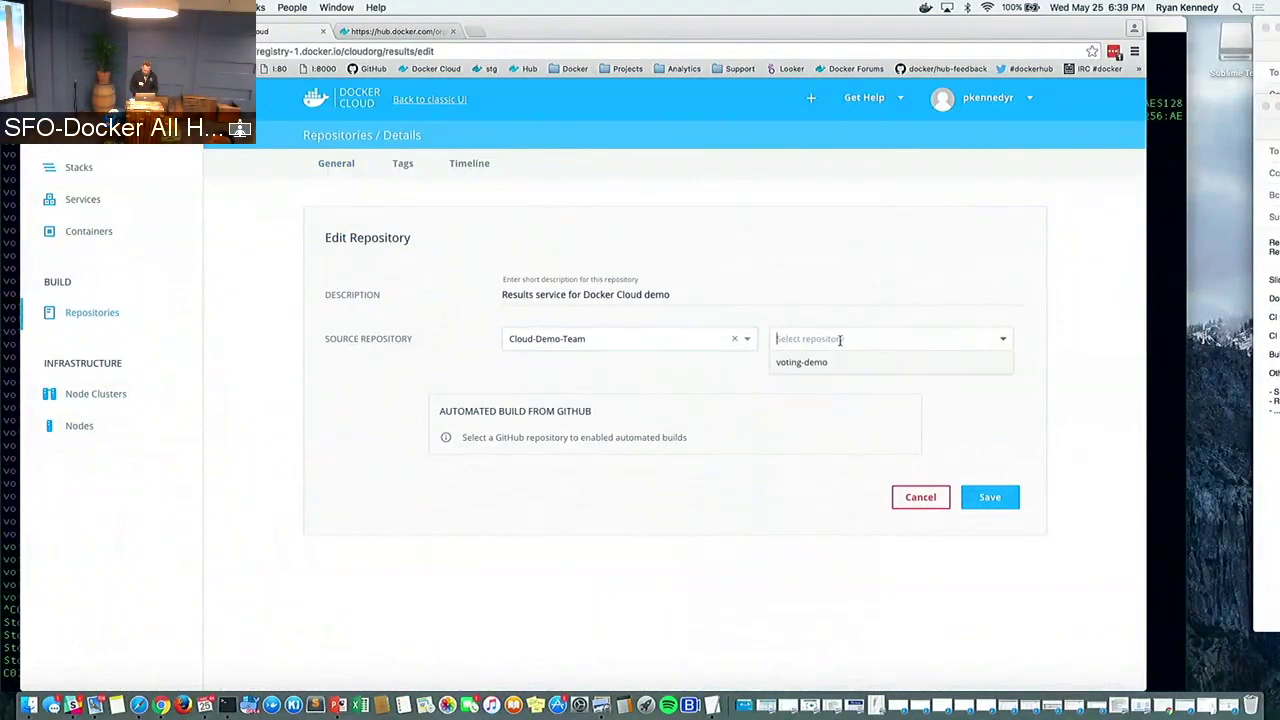
pyautogui.click(833, 363)
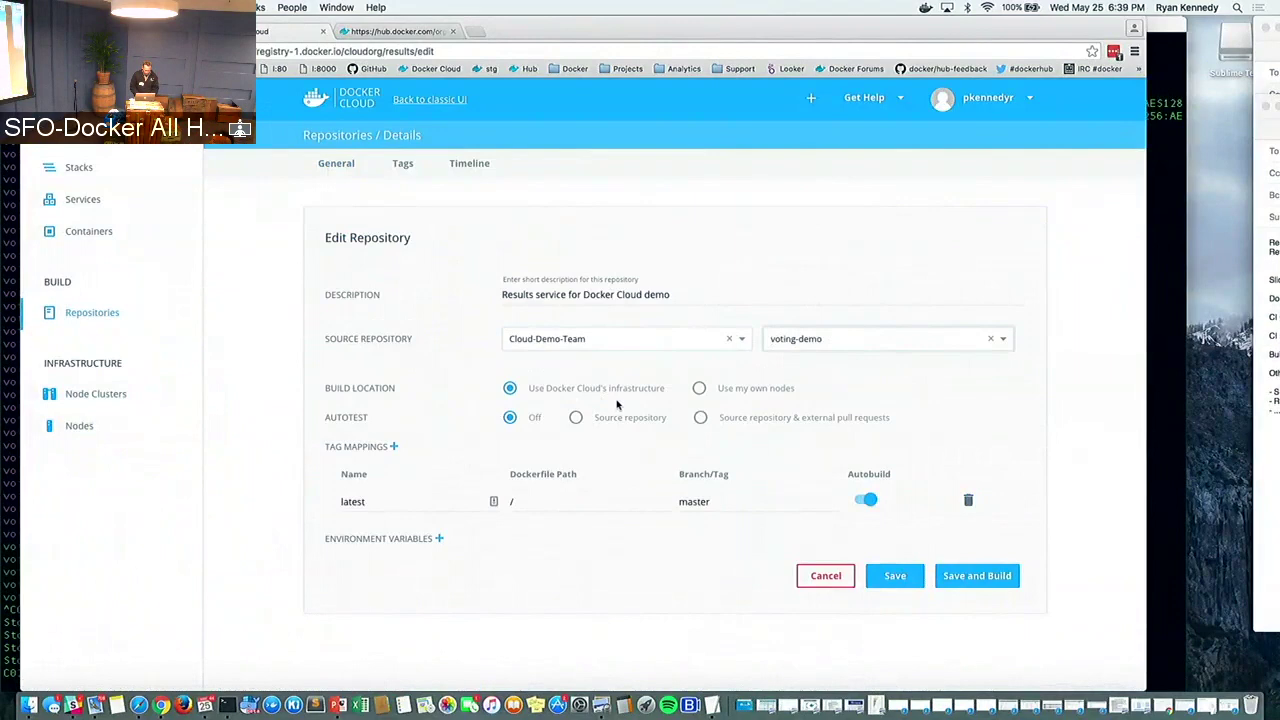
# Turn on Source repository autotest, set the latest tag's Dockerfile path to /results, and save
pyautogui.click(578, 417)
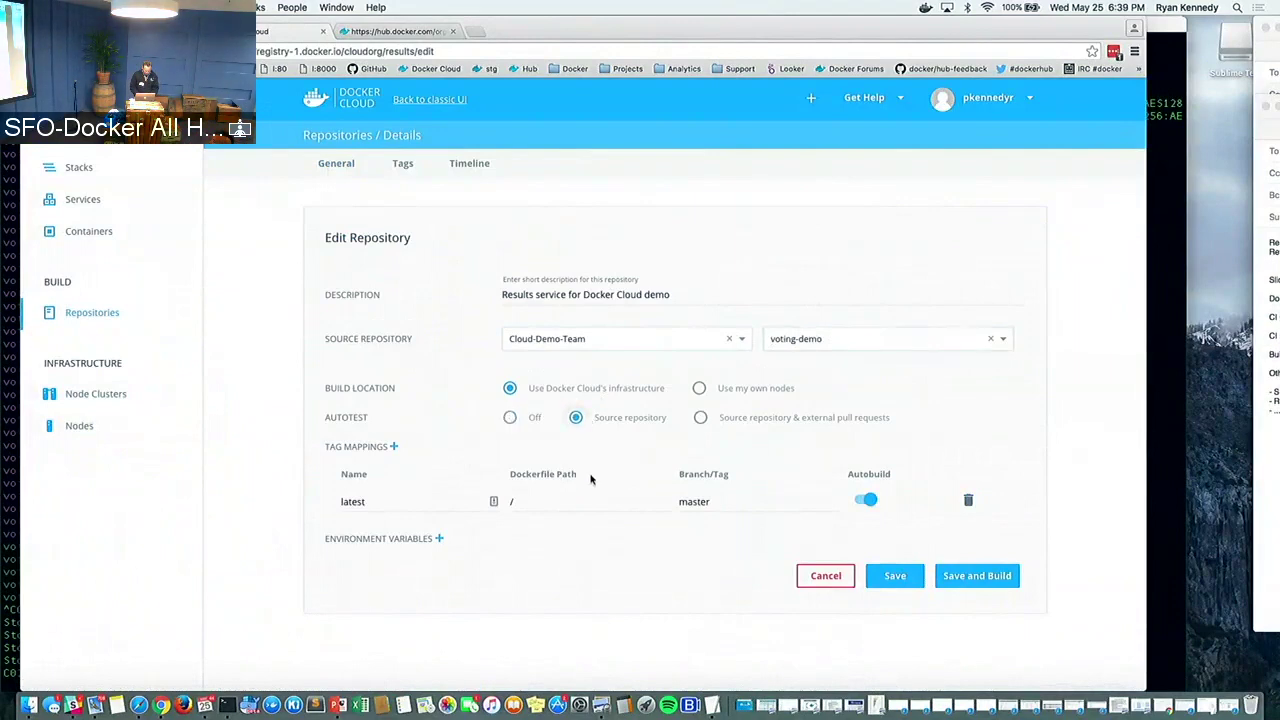
pyautogui.click(537, 502)
pyautogui.write('results')
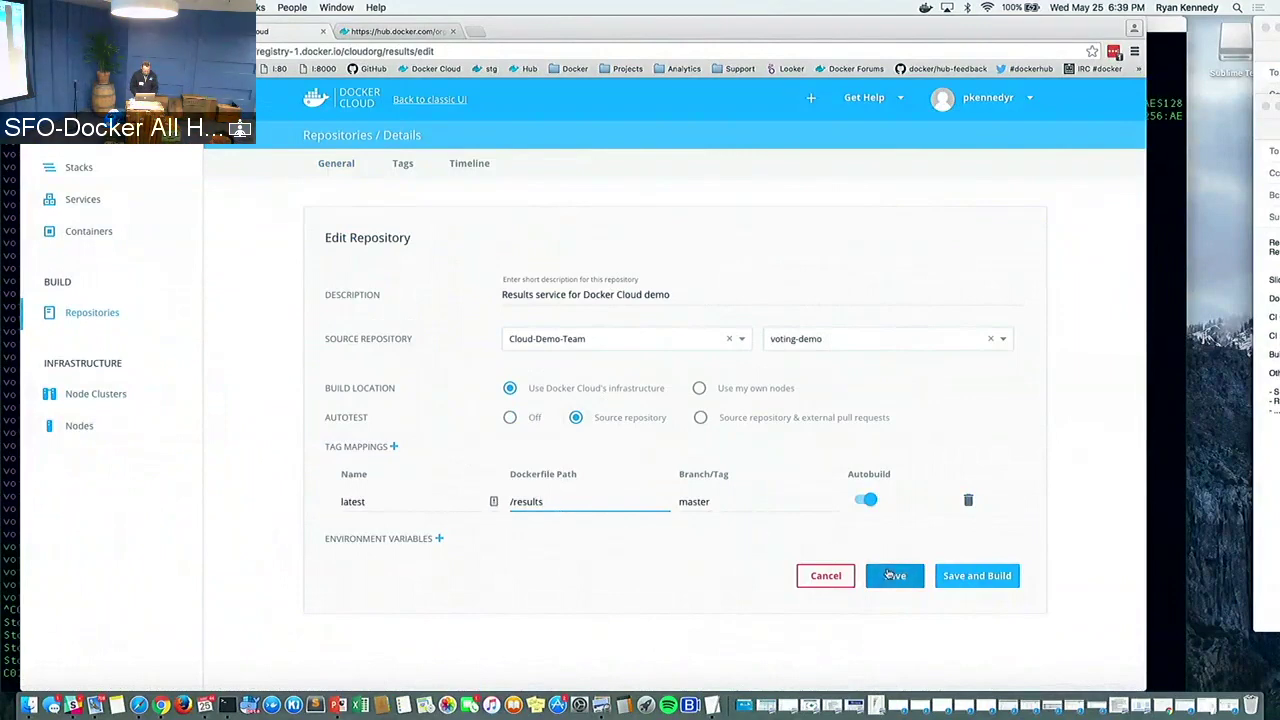
pyautogui.click(889, 574)
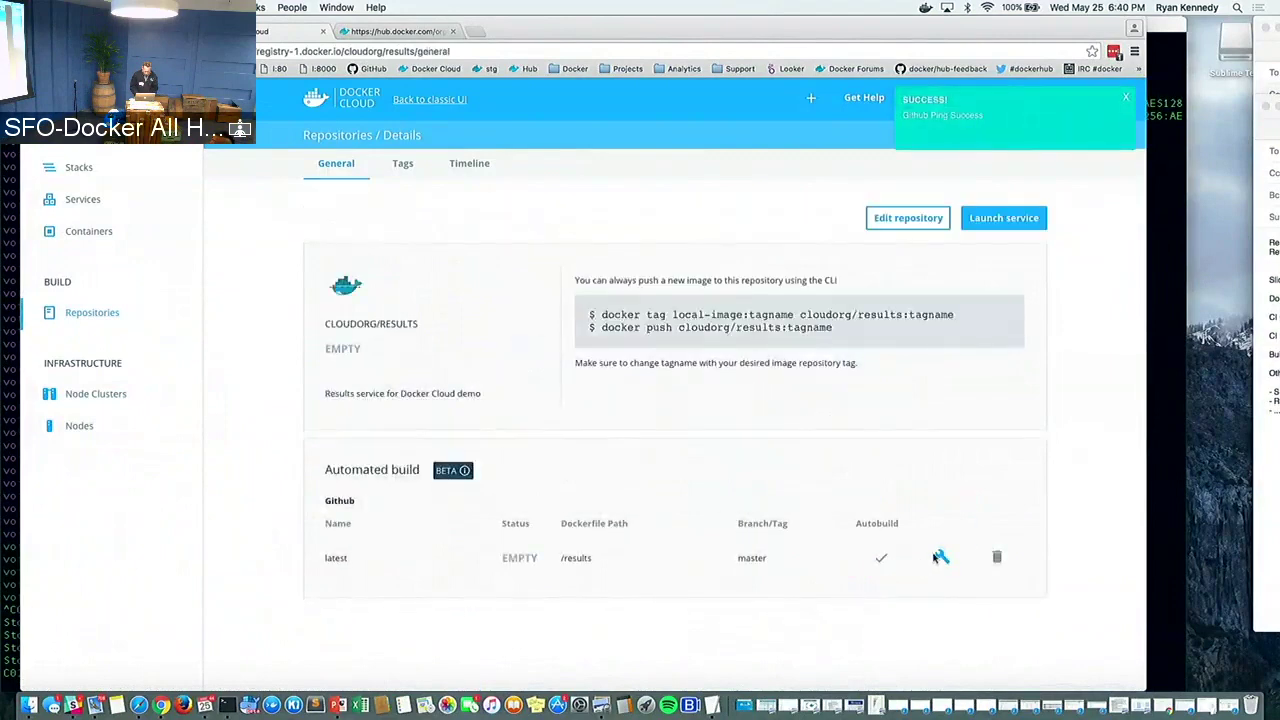
# Trigger a build of the latest tag, review Tags, Timeline and General, then return to Repositories
pyautogui.click(938, 558)
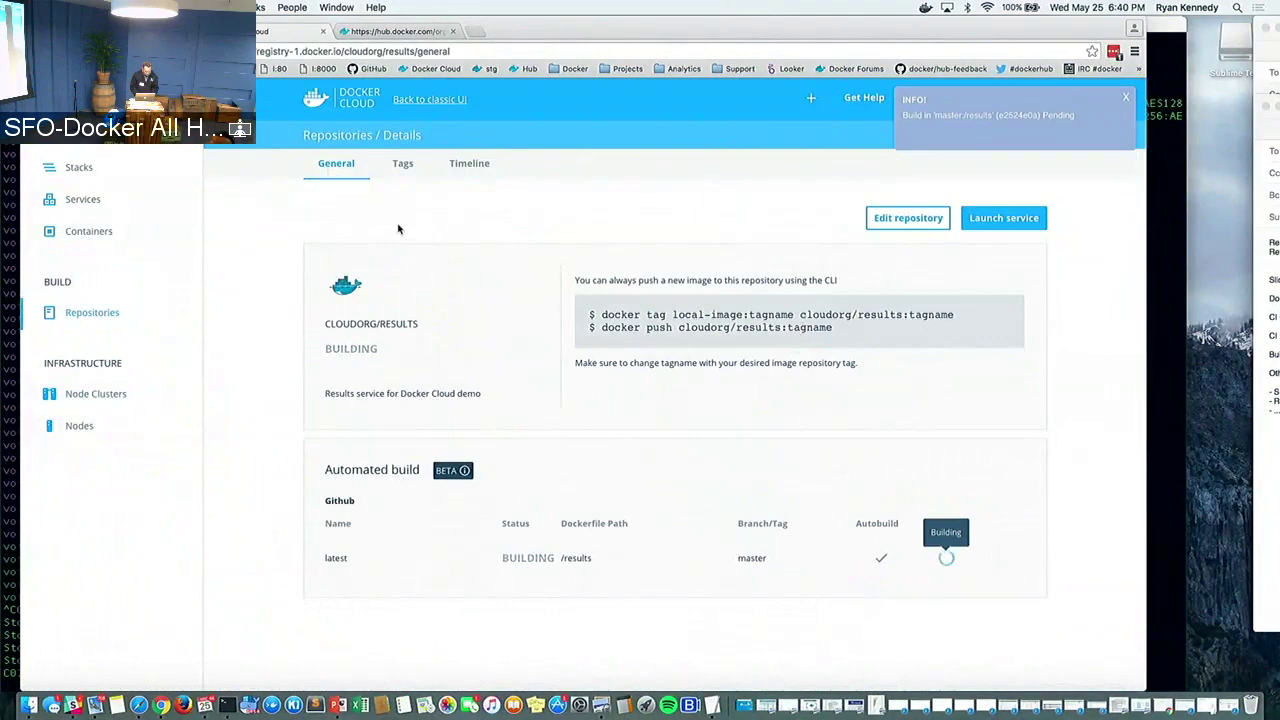
pyautogui.click(403, 164)
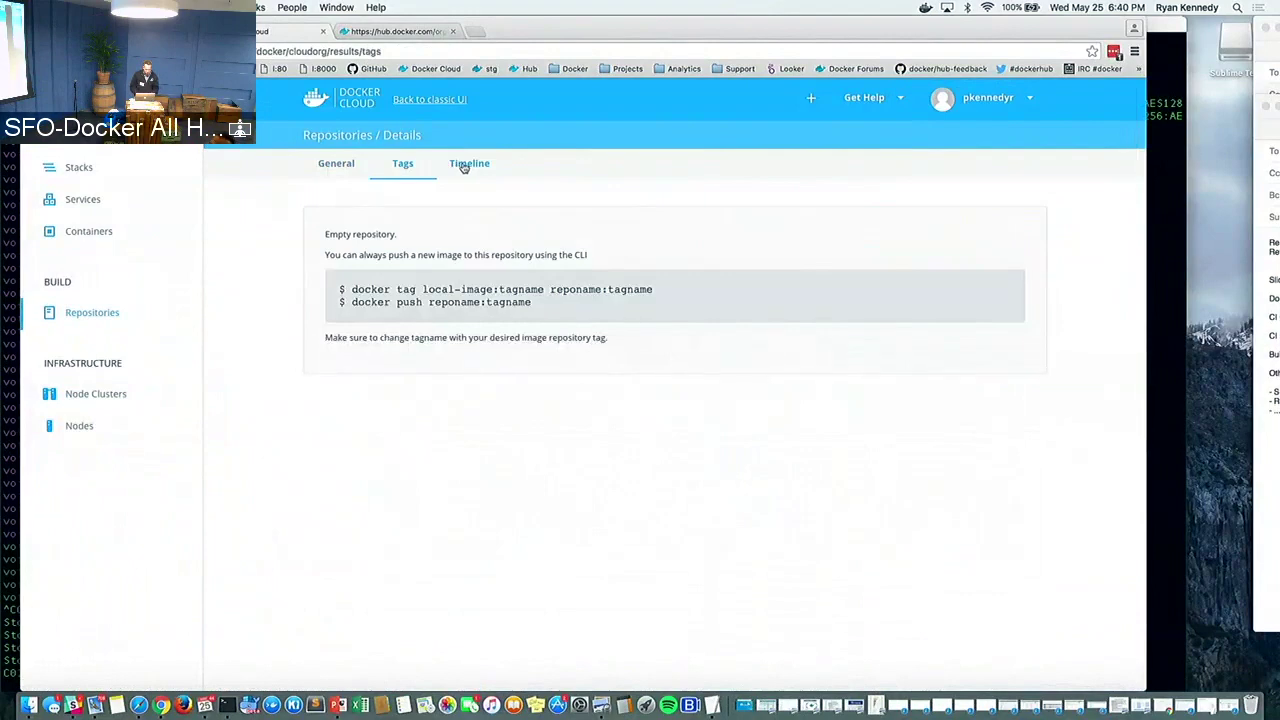
pyautogui.click(464, 166)
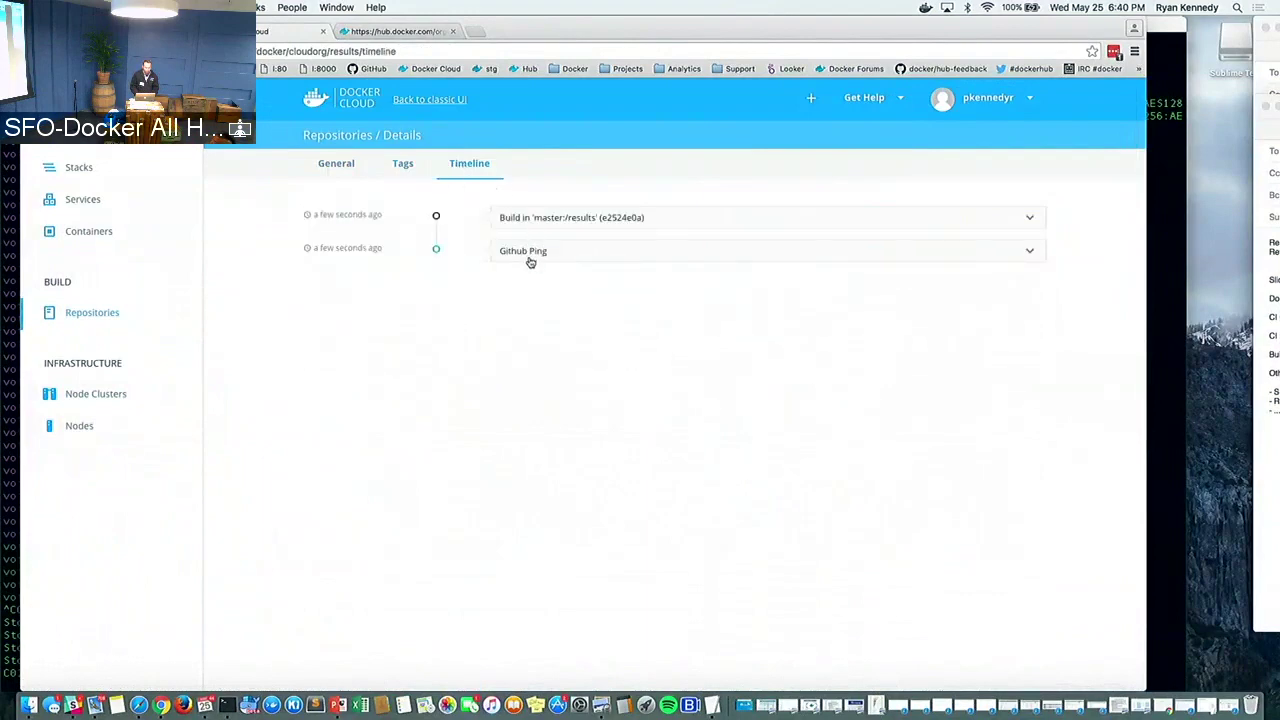
pyautogui.click(335, 165)
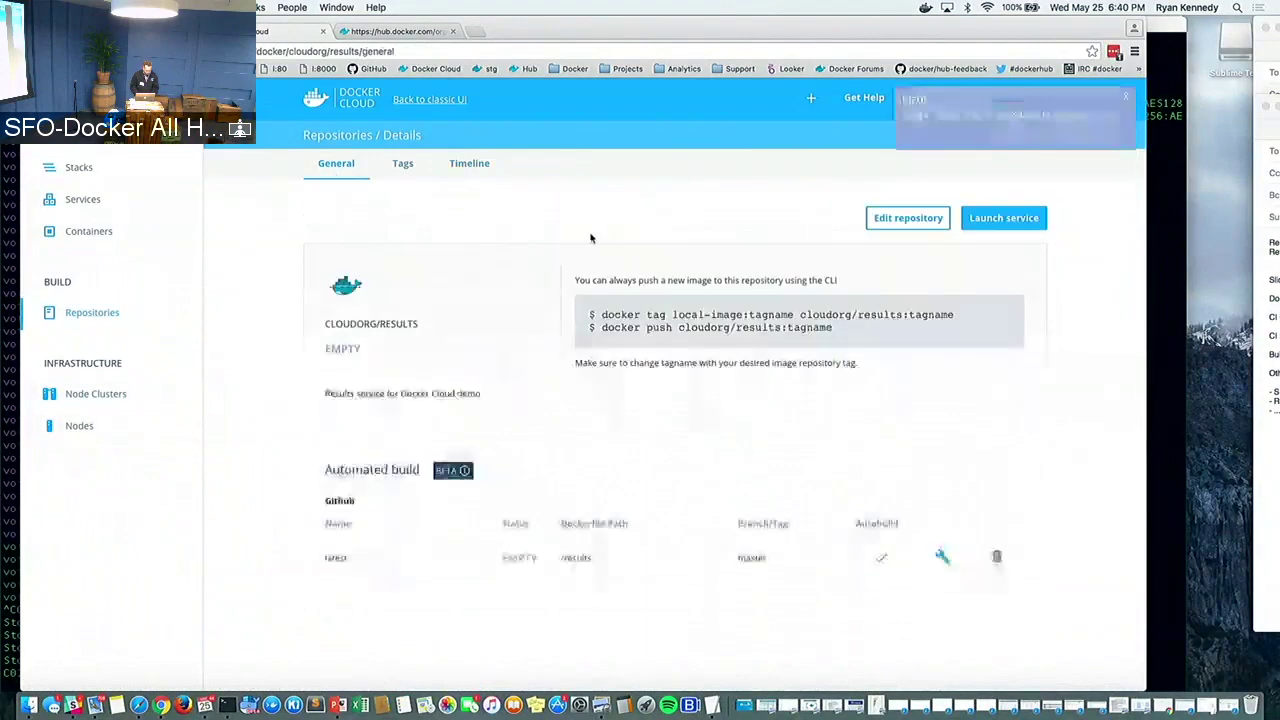
pyautogui.click(97, 317)
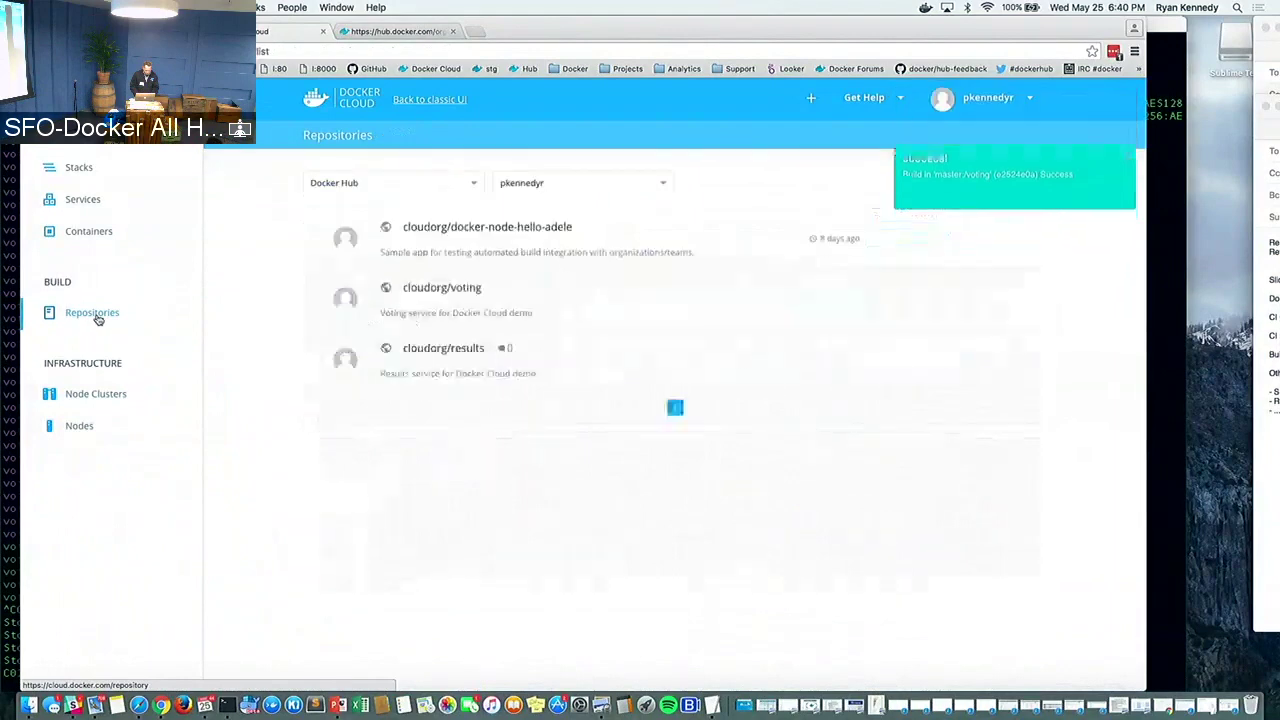
pyautogui.click(546, 192)
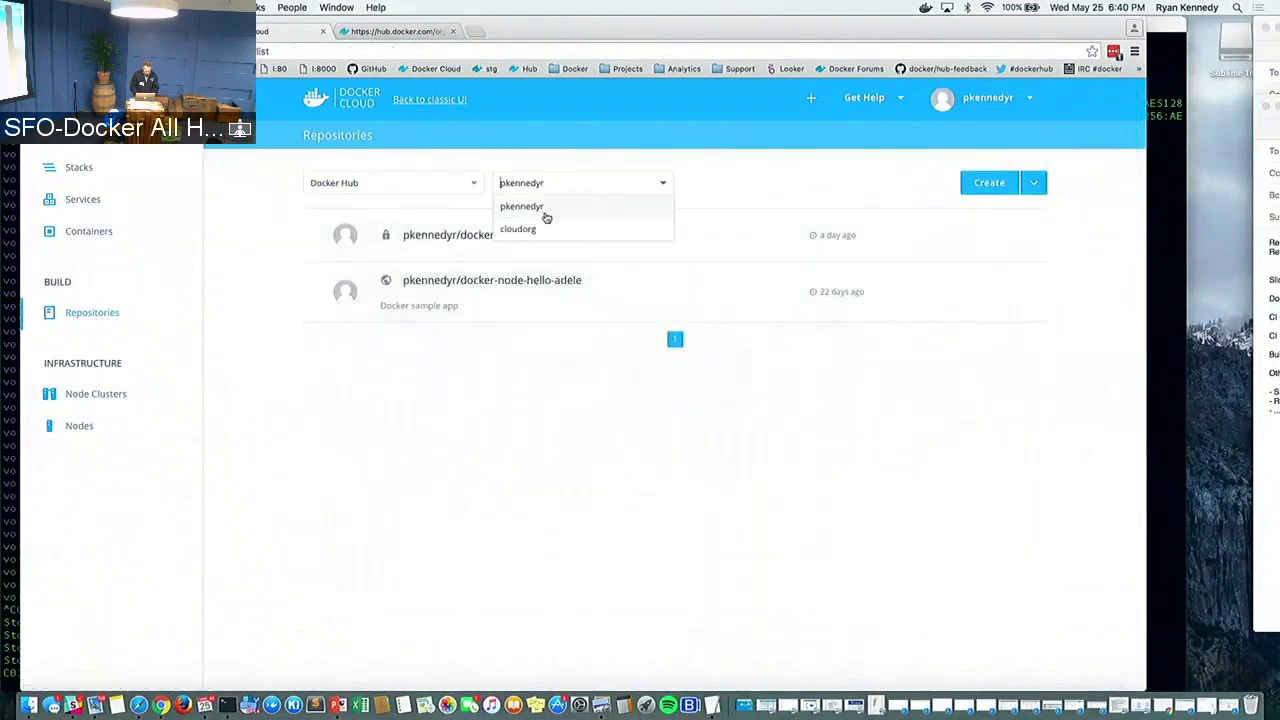
pyautogui.click(541, 227)
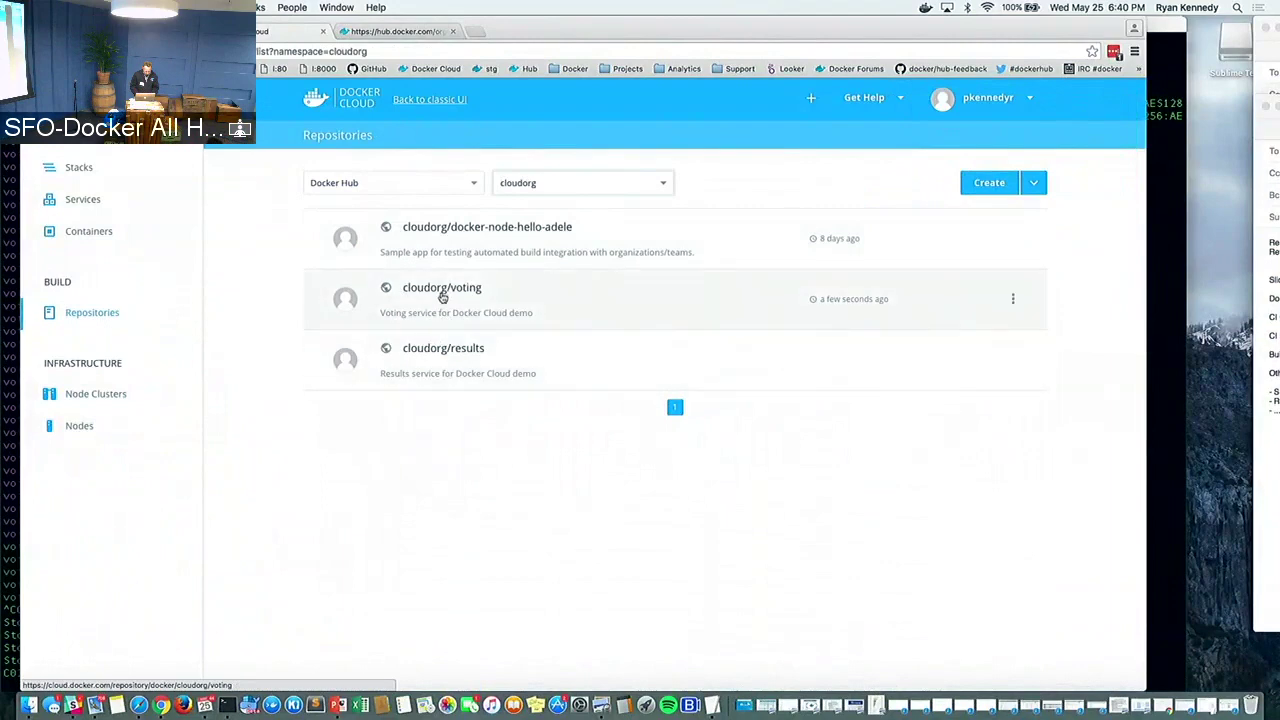
pyautogui.click(442, 290)
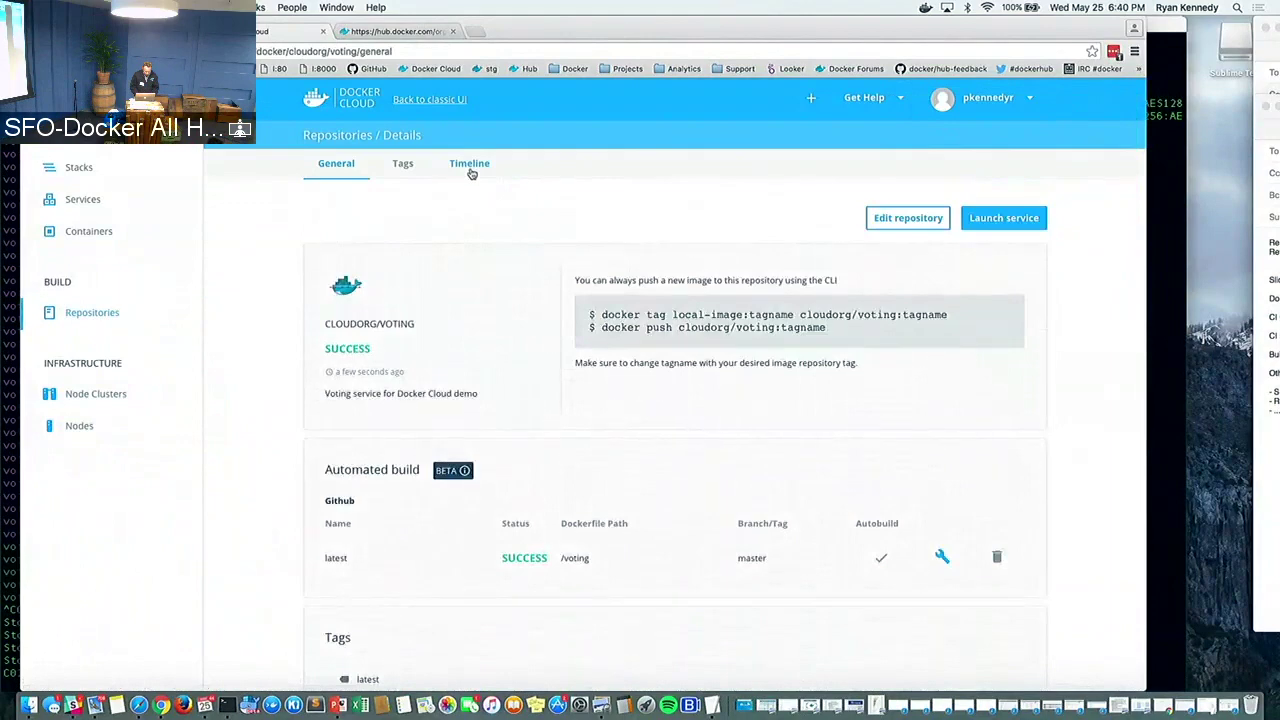
pyautogui.click(470, 164)
pyautogui.click(519, 216)
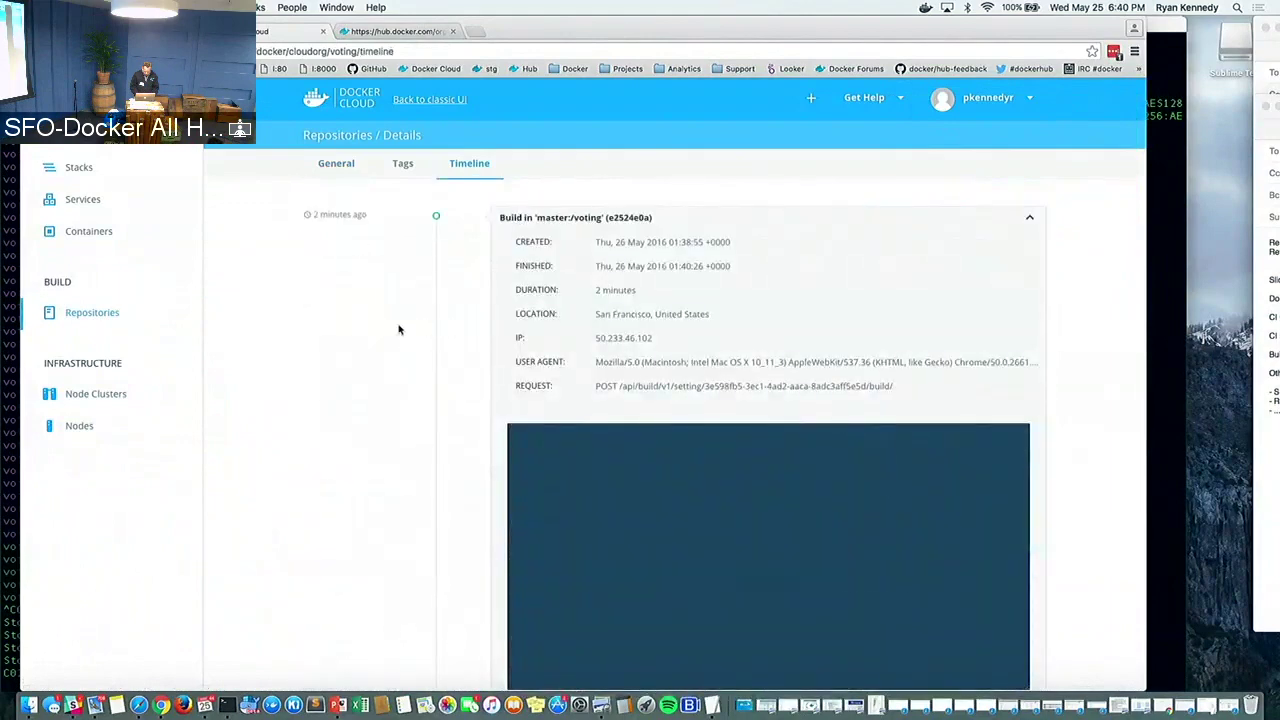
pyautogui.click(330, 168)
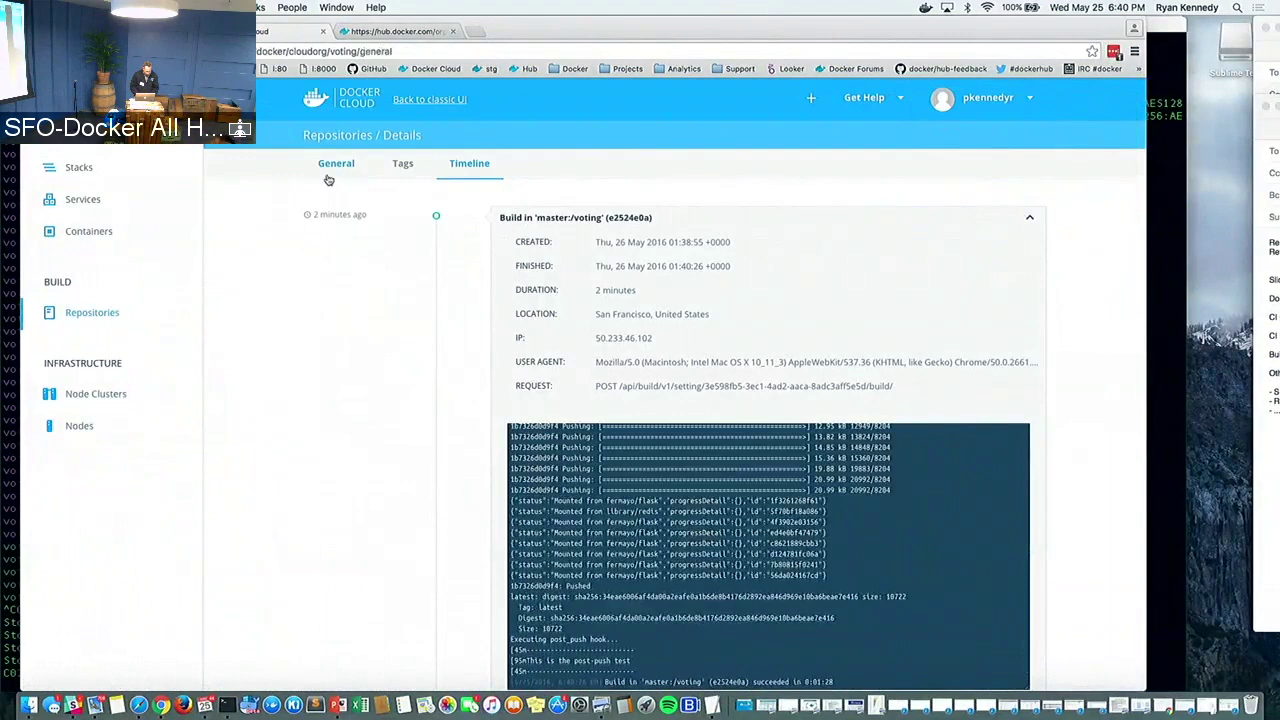
pyautogui.click(92, 312)
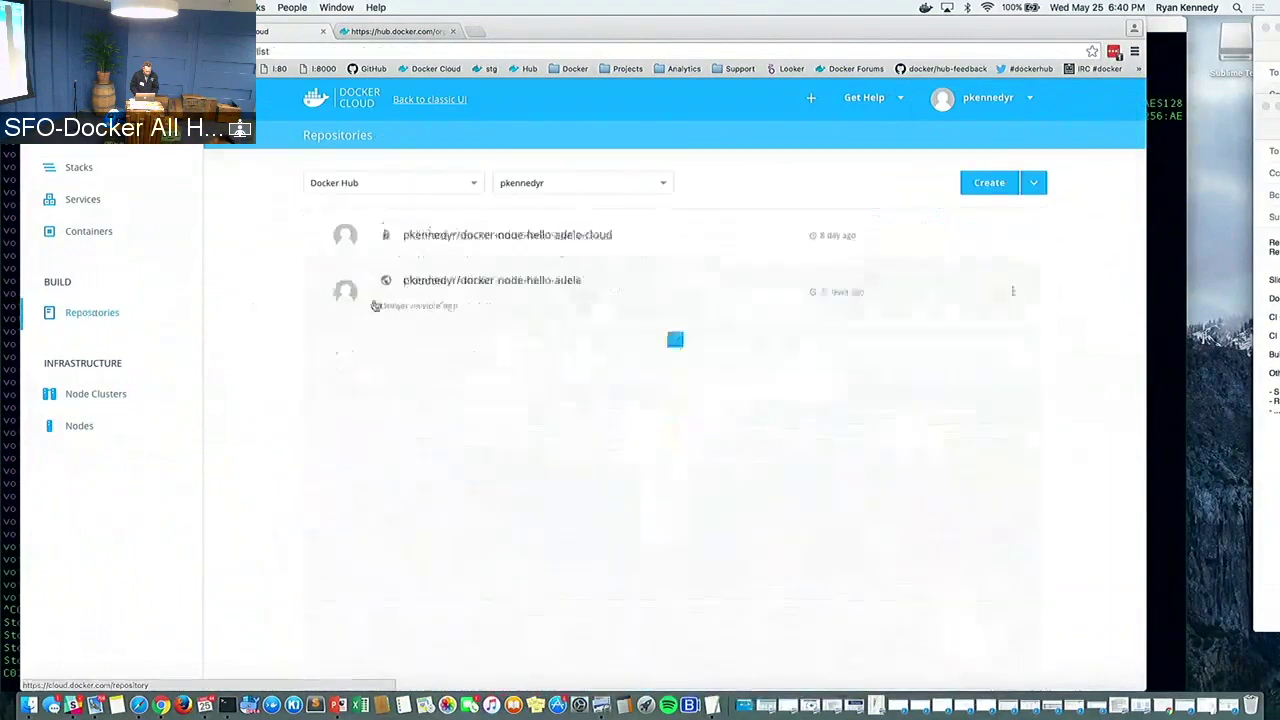
pyautogui.click(550, 184)
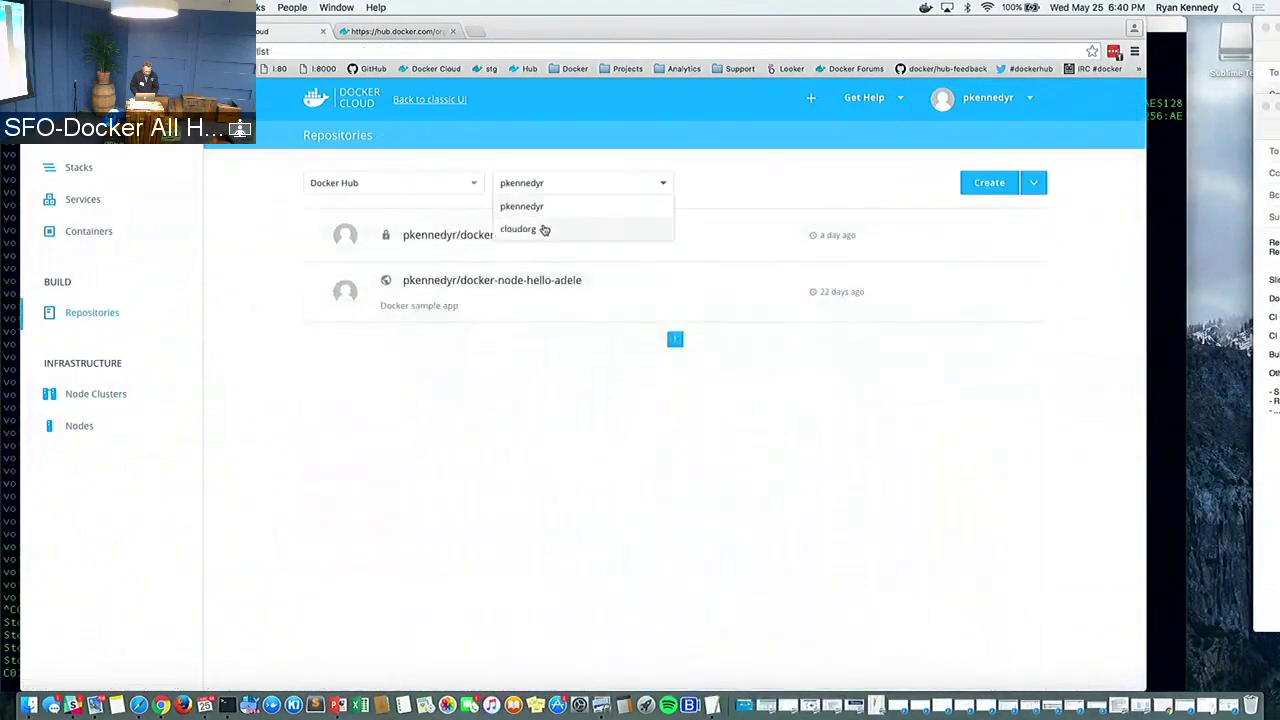
pyautogui.click(545, 229)
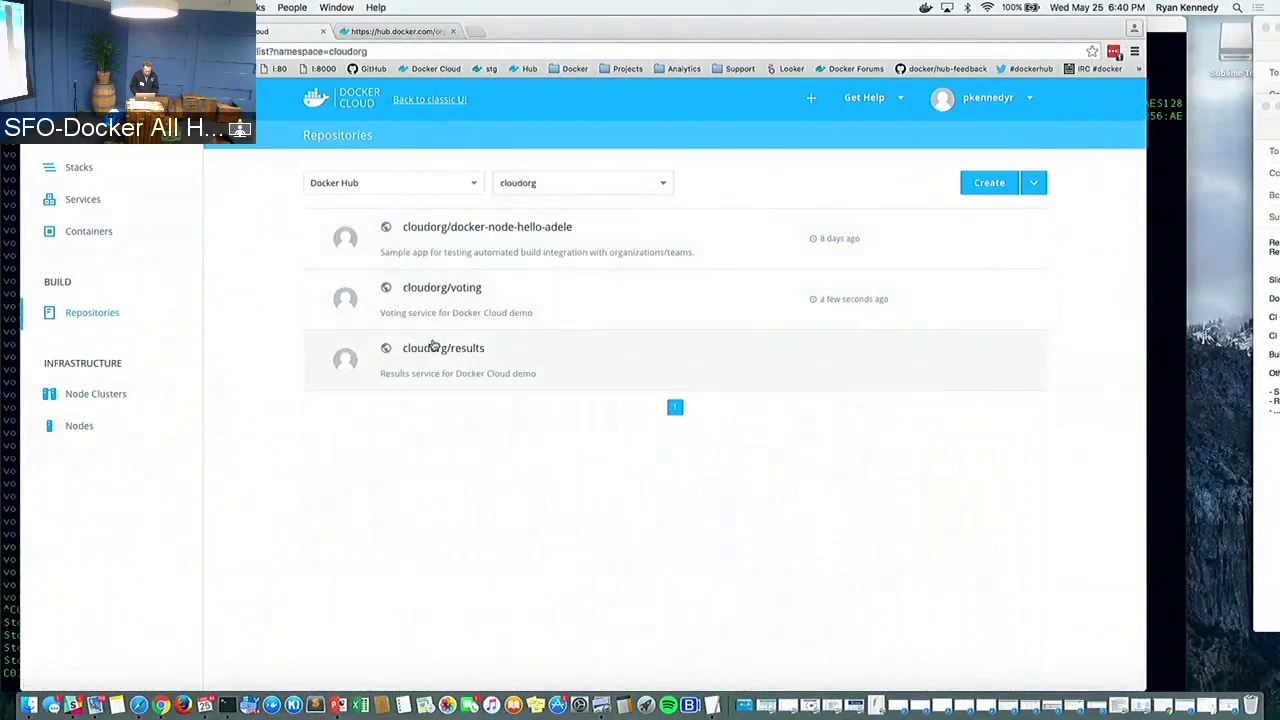
pyautogui.click(450, 349)
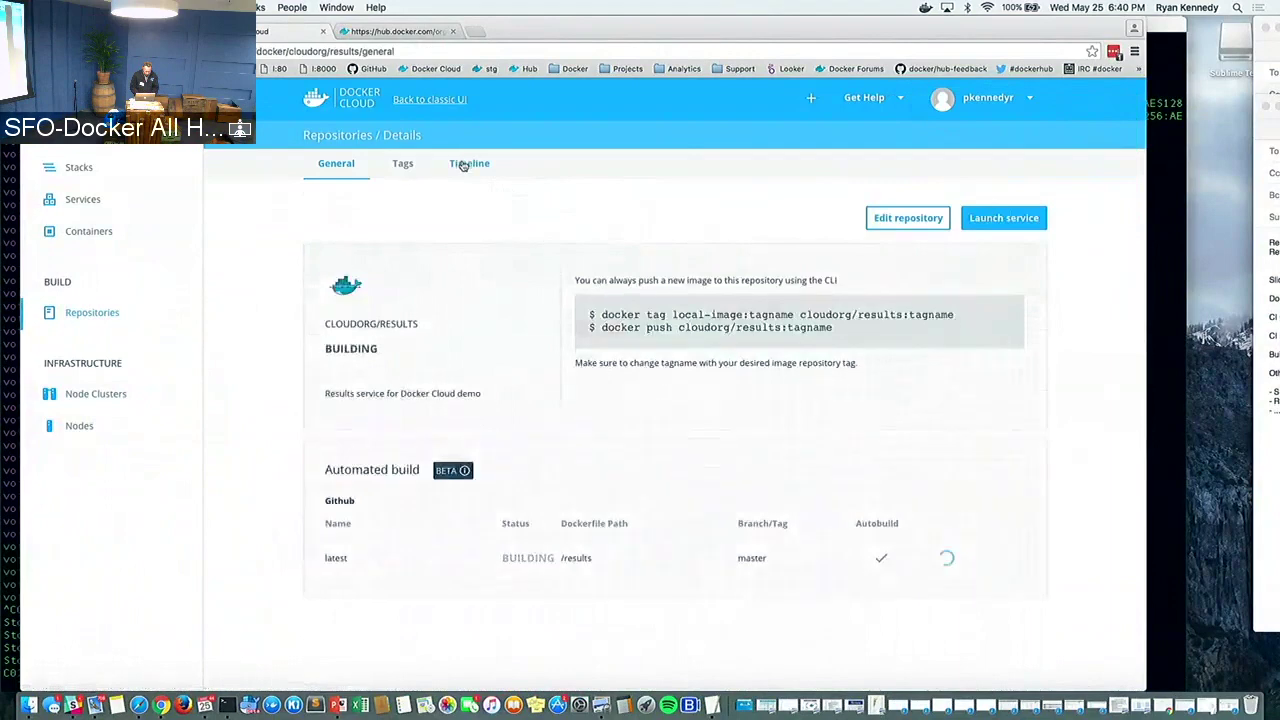
pyautogui.click(463, 166)
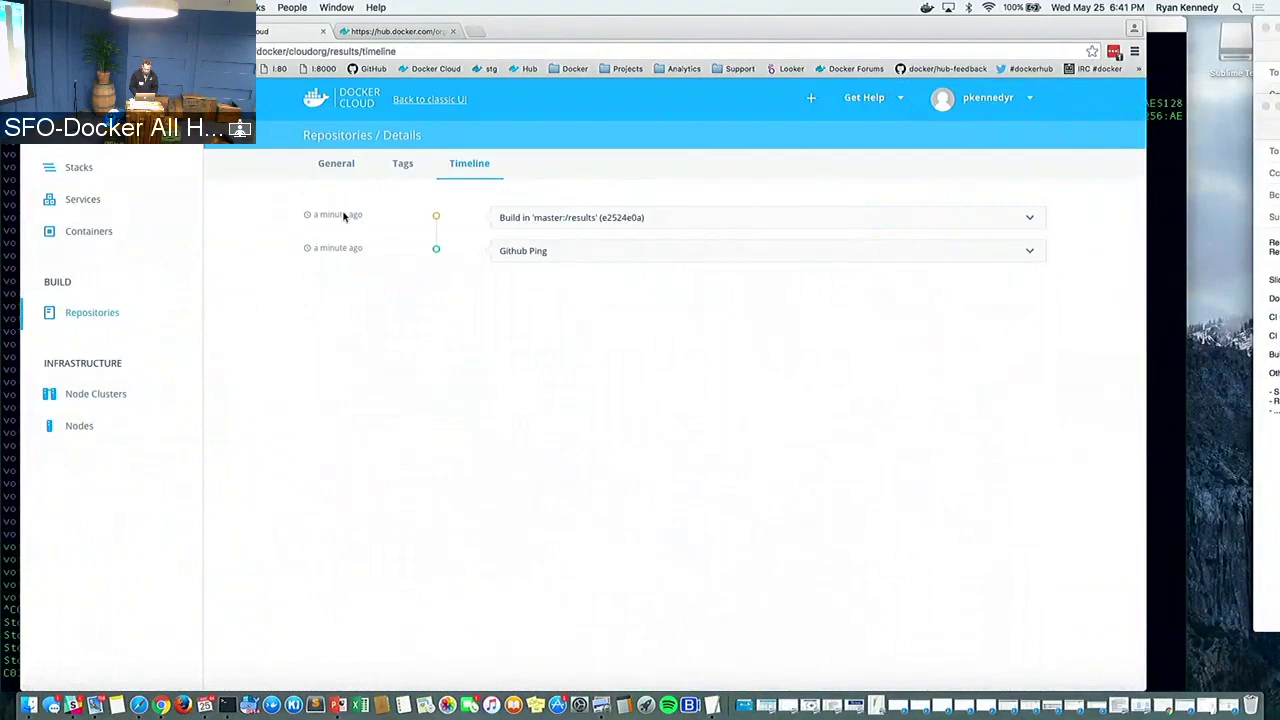
pyautogui.press('super+equal')
pyautogui.press('super+equal')
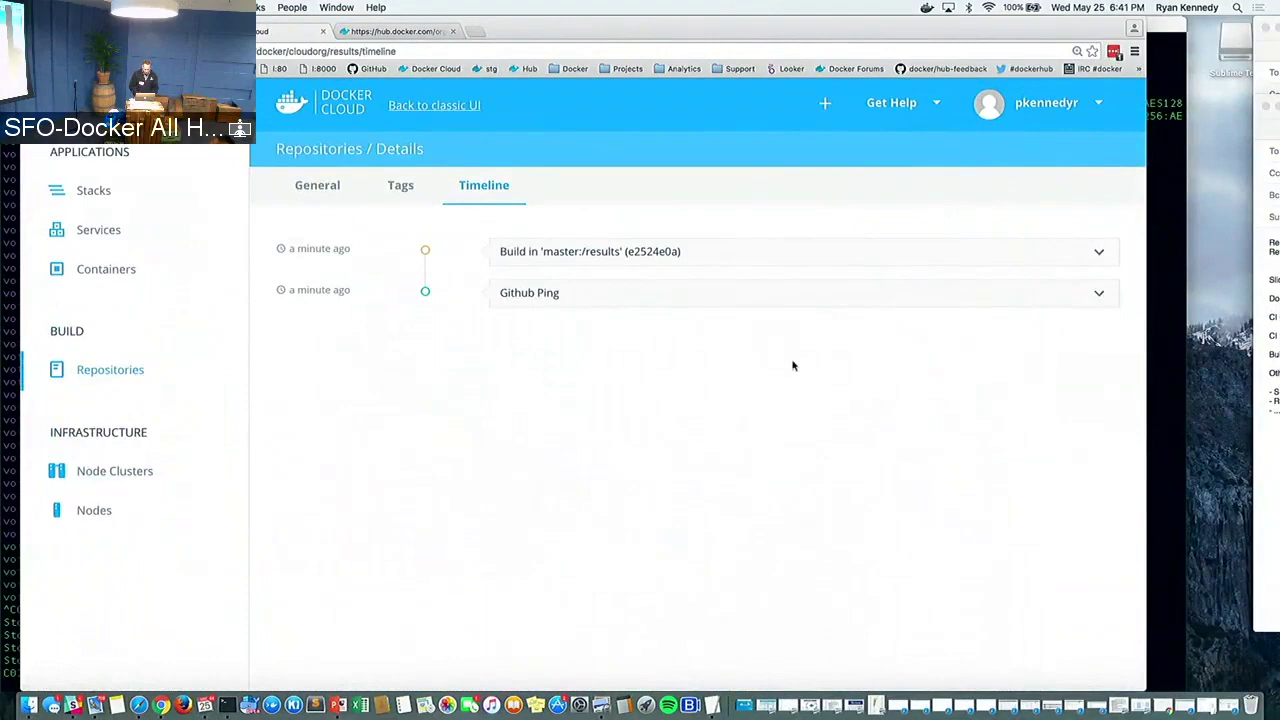
pyautogui.click(100, 369)
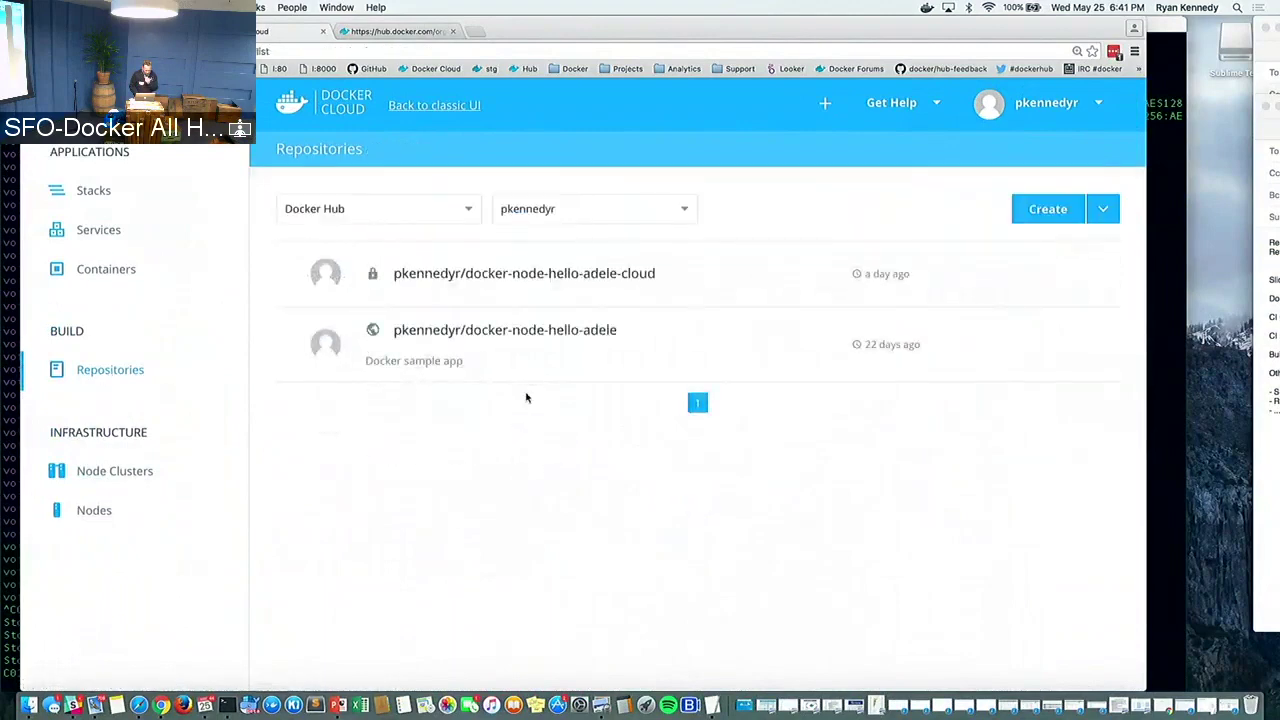
pyautogui.click(1106, 211)
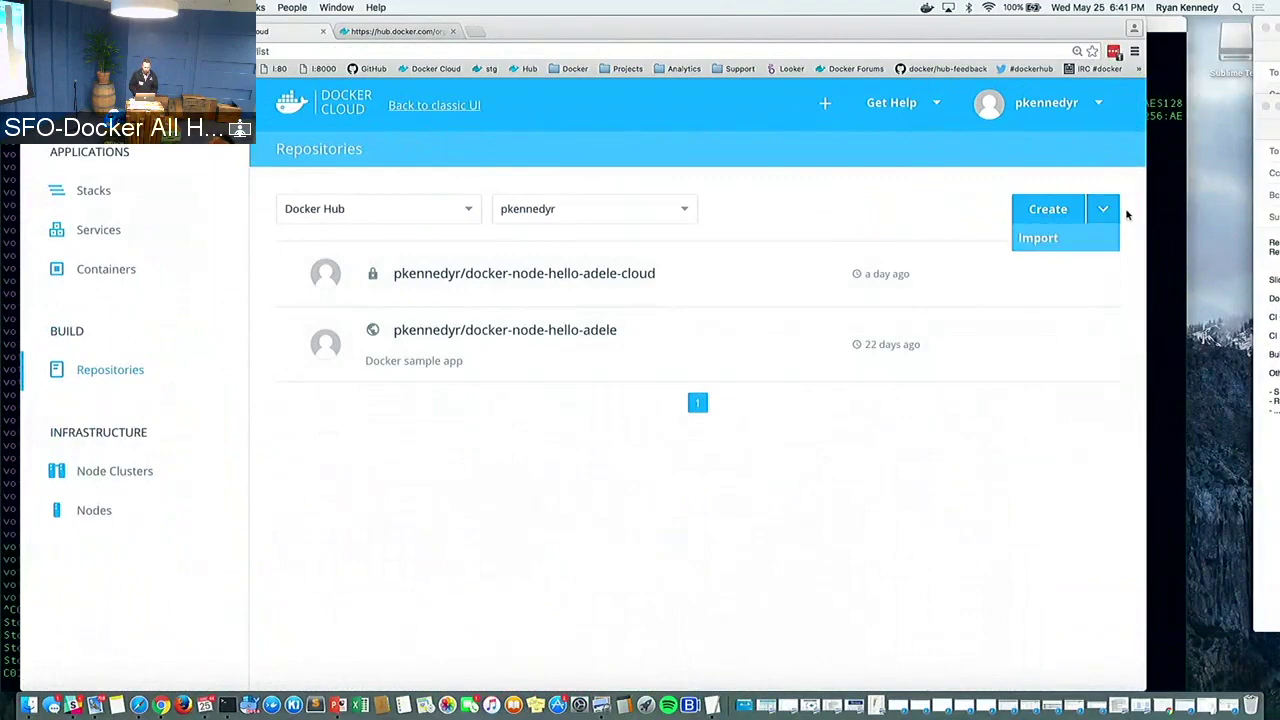
pyautogui.click(1127, 215)
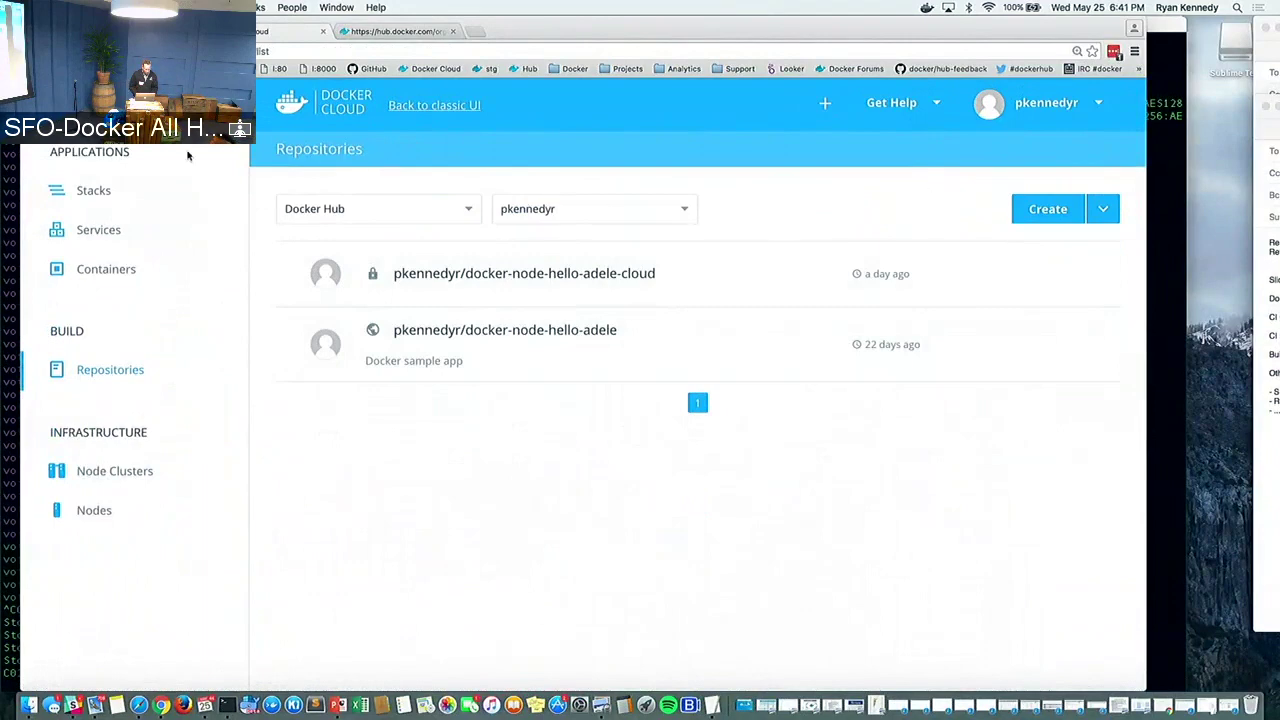
pyautogui.click(1013, 111)
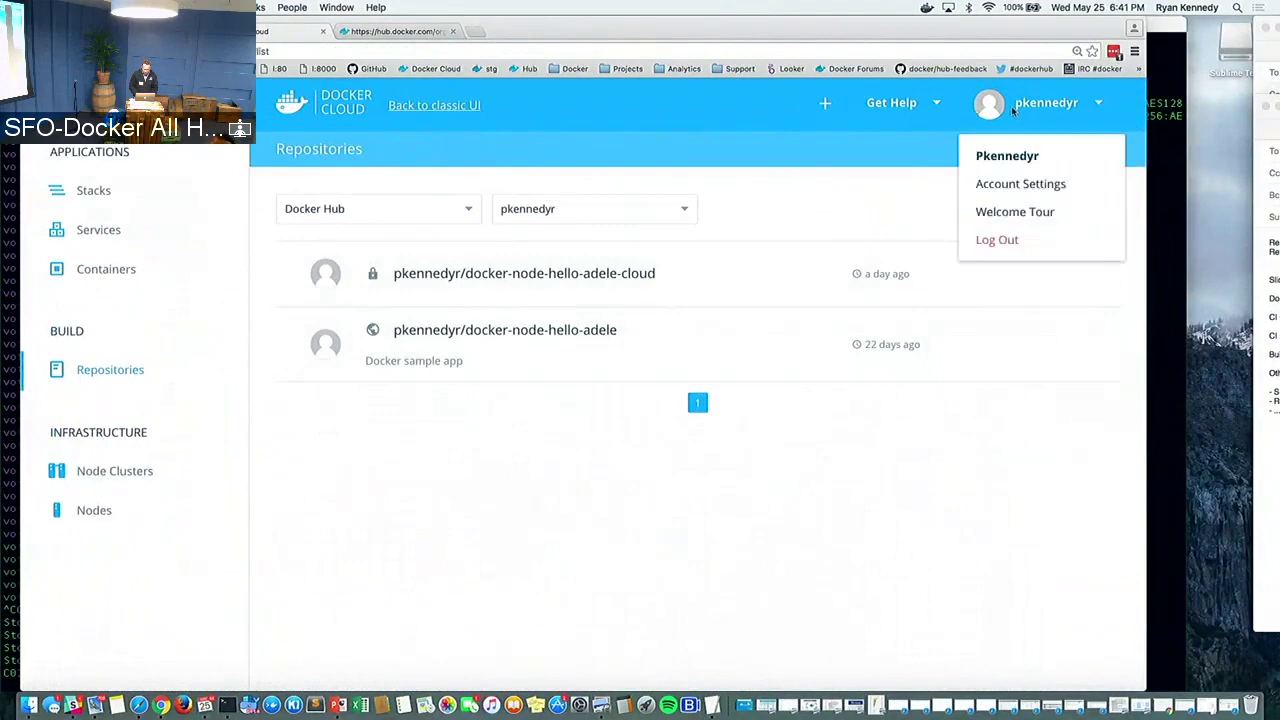
pyautogui.click(903, 141)
pyautogui.press('super+Tab')
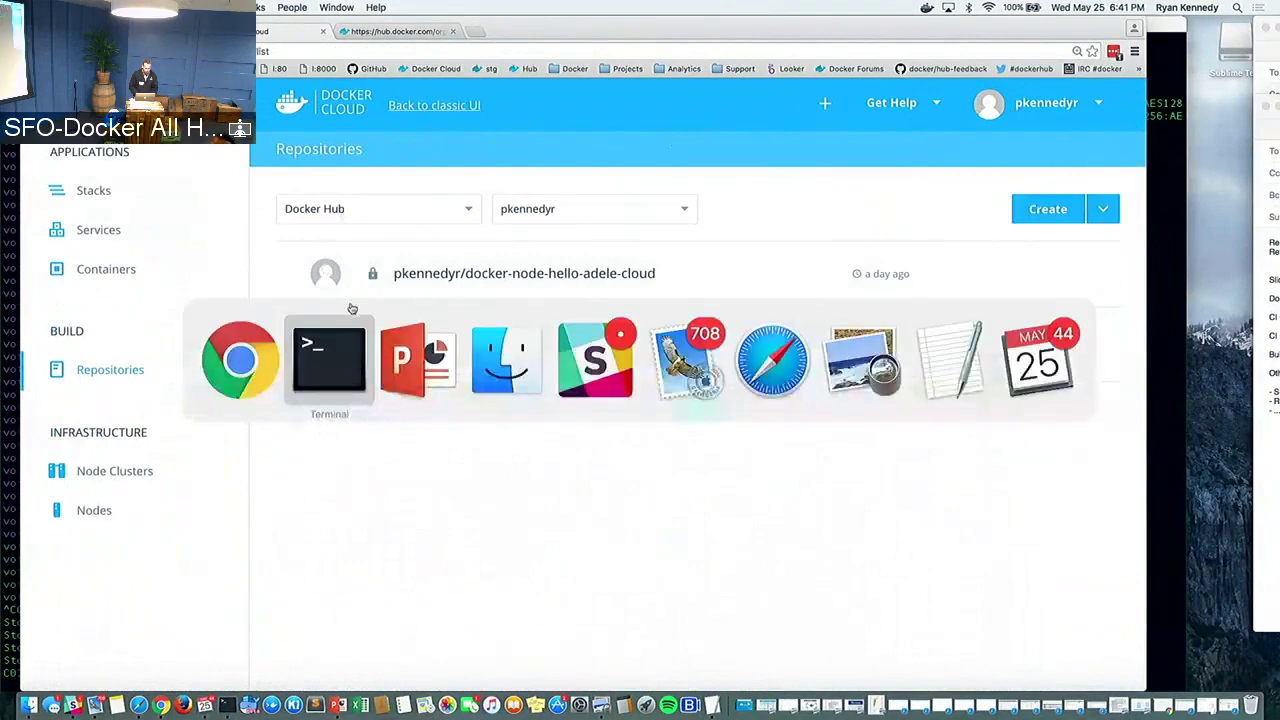
pyautogui.press('super+Tab')
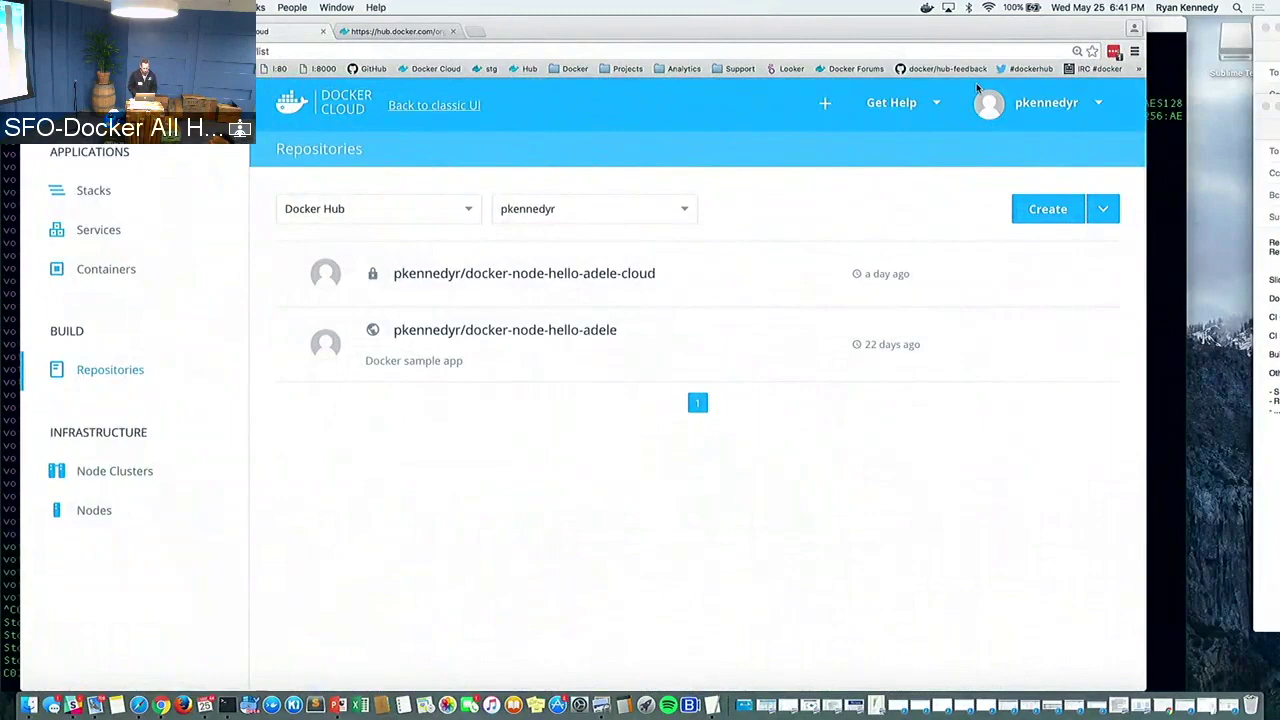
pyautogui.press('super+Tab')
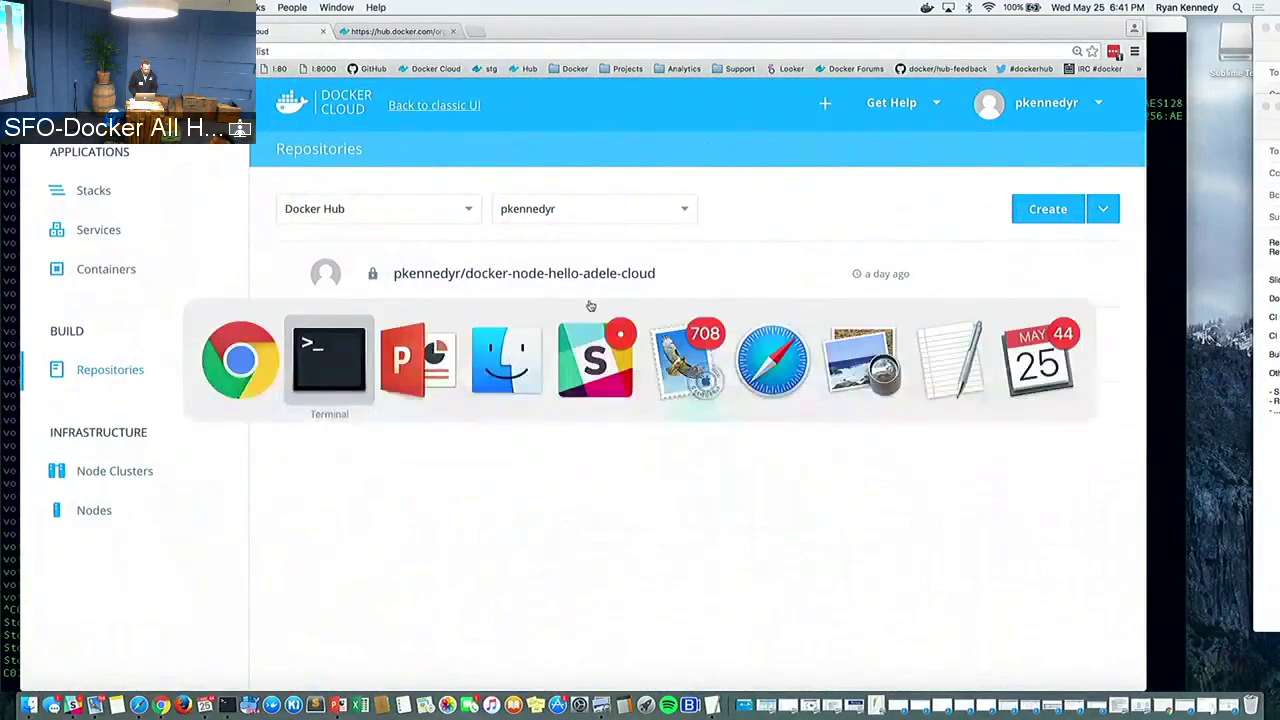
pyautogui.moveTo(612, 350)
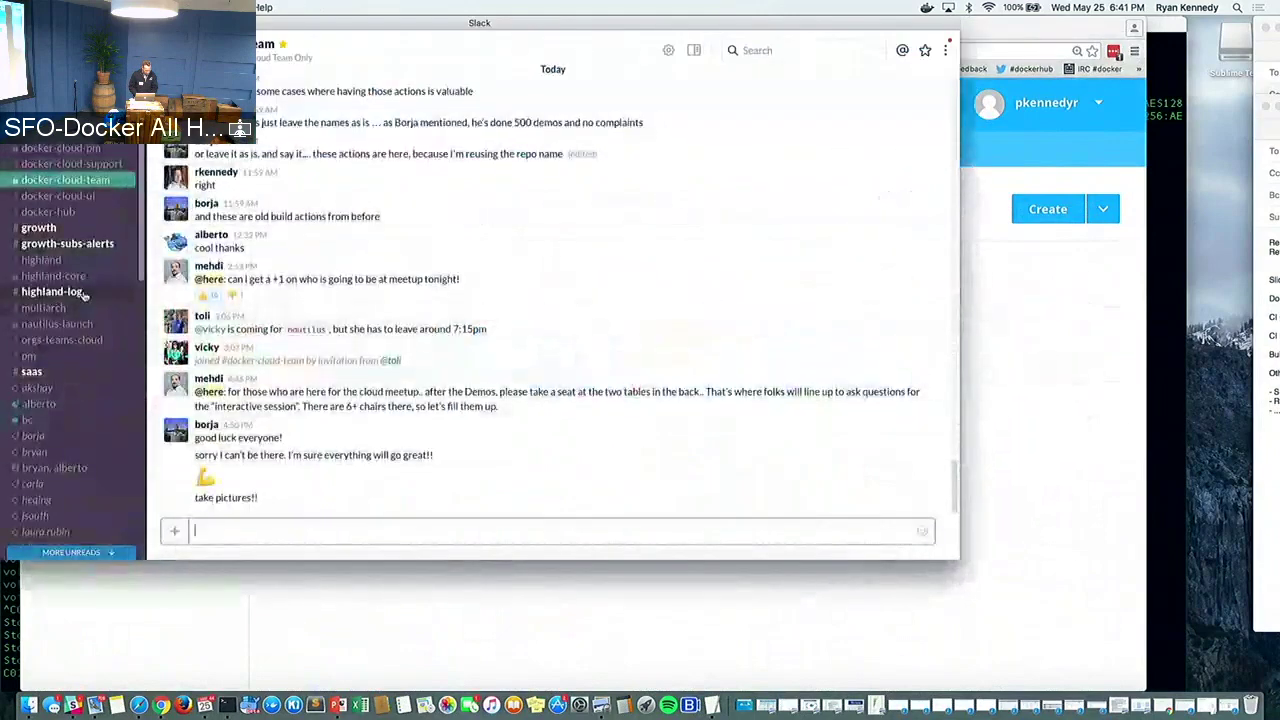
# Read the dockercloud bot's voting and results build-success messages in Slack, then return to Docker Cloud
pyautogui.scroll(-2, 80, 292)
pyautogui.scroll(1, 84, 296)
pyautogui.scroll(2, 84, 296)
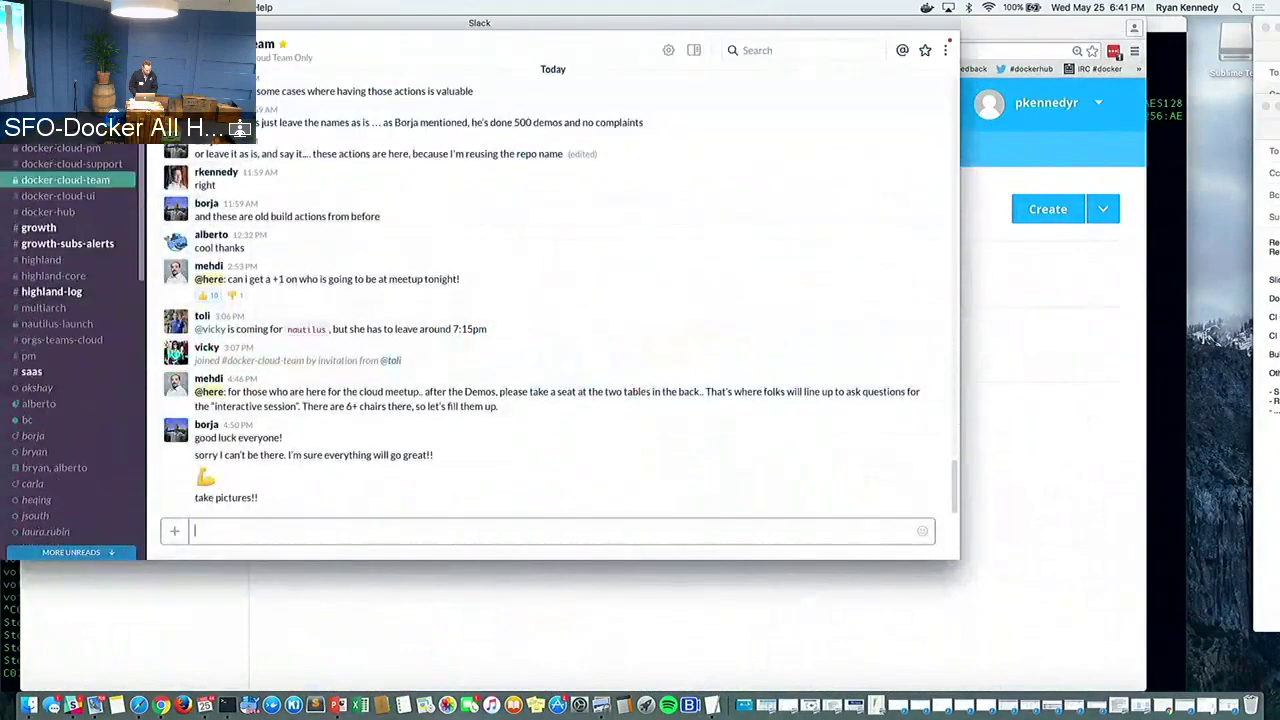
pyautogui.click(213, 143)
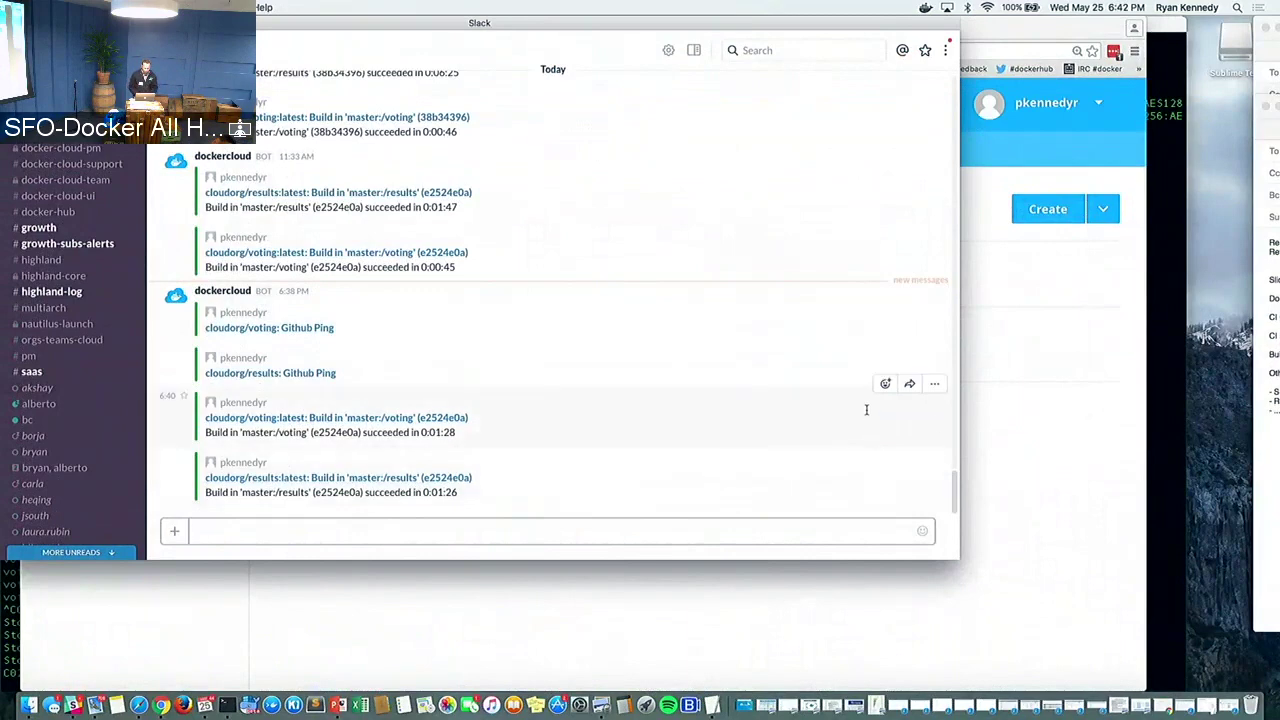
pyautogui.click(1003, 414)
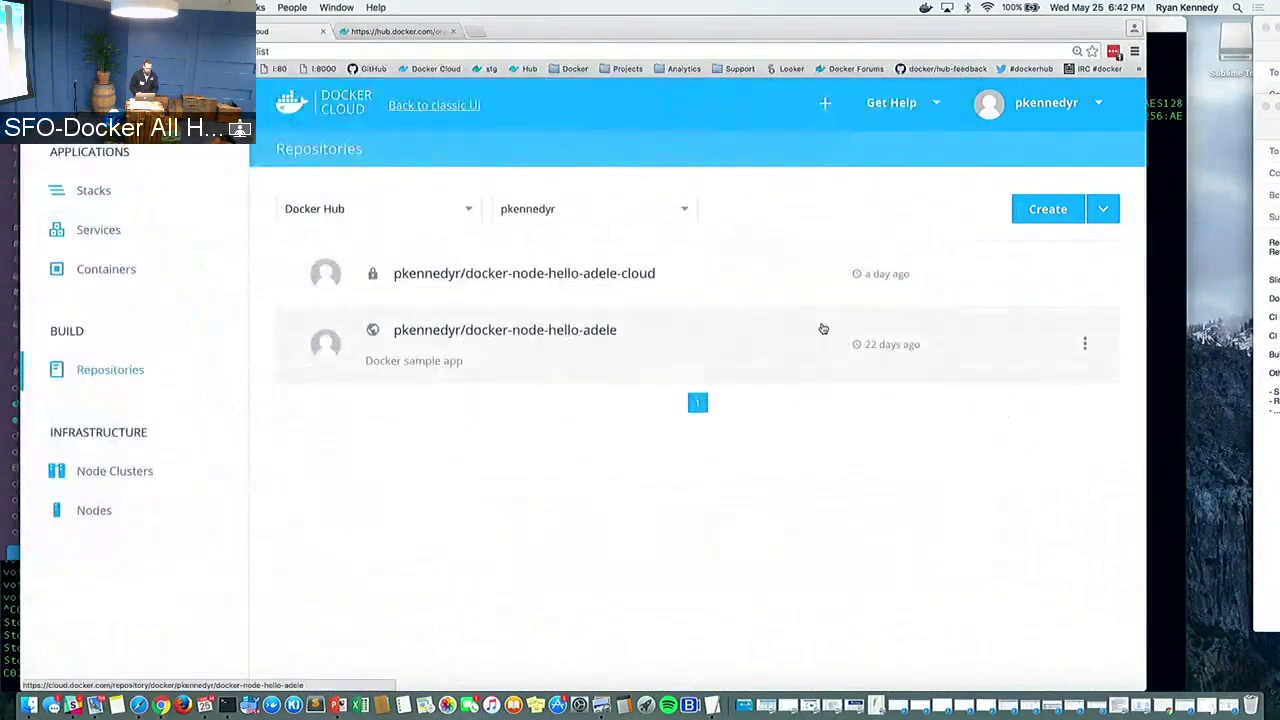
# Show slide 11, 'CI/CD via Docker Cloud', in PowerPoint, then switch to Terminal
pyautogui.press('super+Tab')
pyautogui.press('super+Tab')
pyautogui.press('super+Tab')
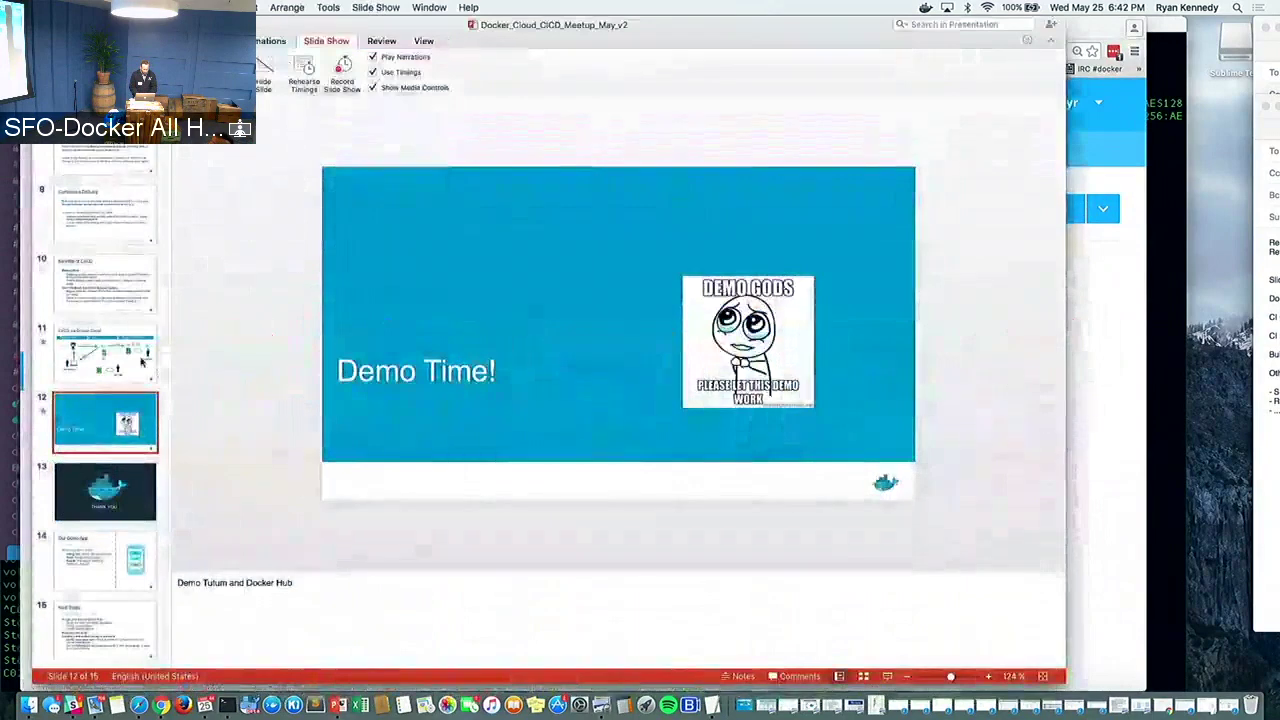
pyautogui.press('Up')
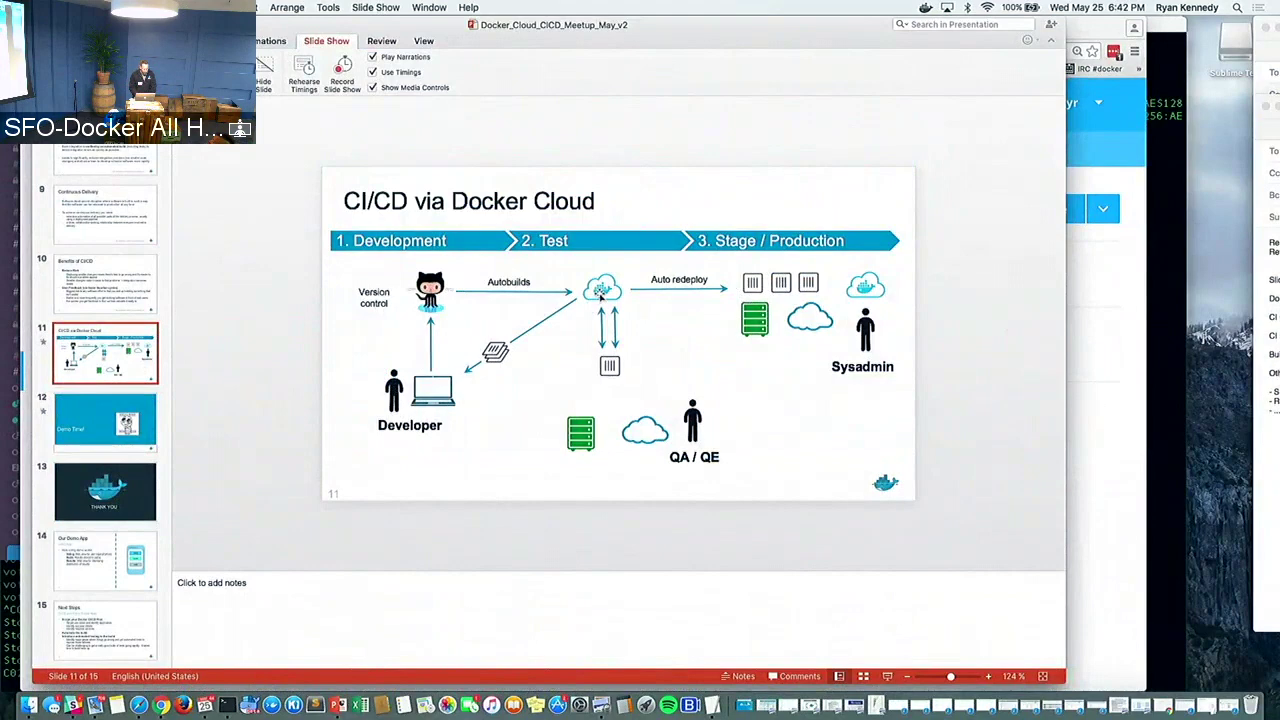
pyautogui.press('super+Tab')
pyautogui.press('super+Tab')
pyautogui.press('super+Tab')
pyautogui.press('super+Tab')
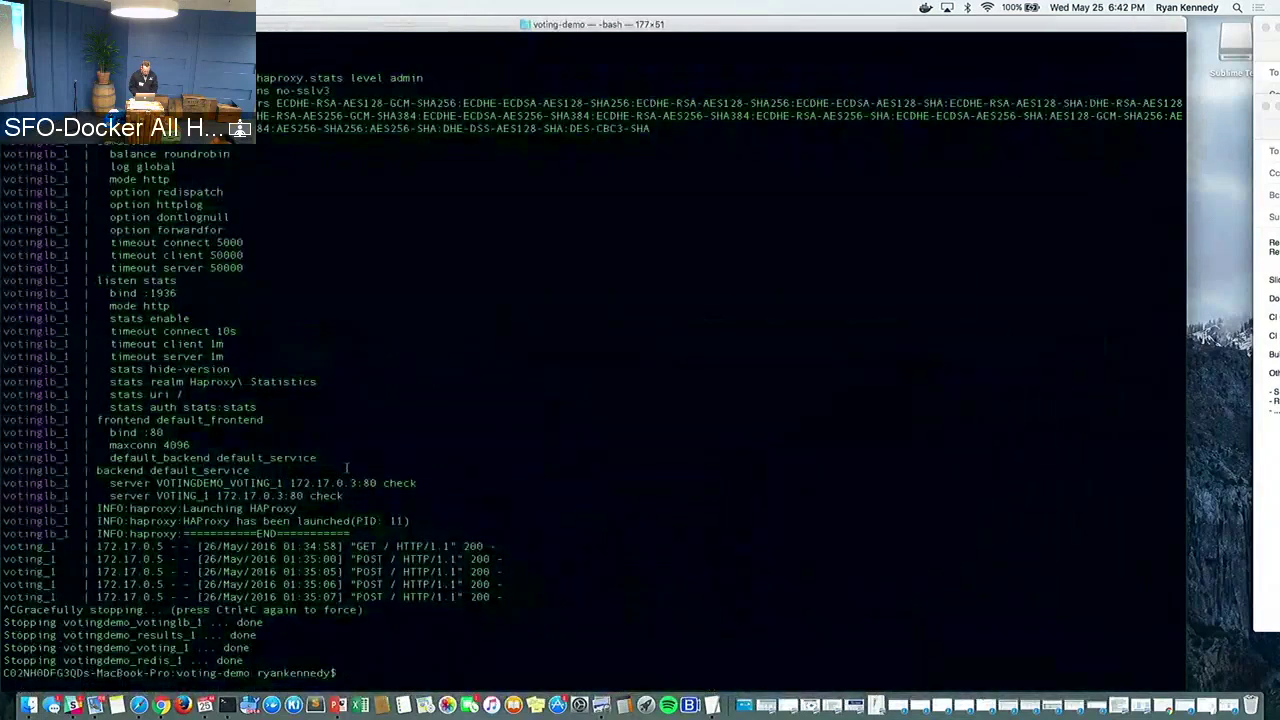
# Move into the voting folder with pwd, ls and cd, then open app.py in vi
pyautogui.write('pwd')
pyautogui.press('Return')
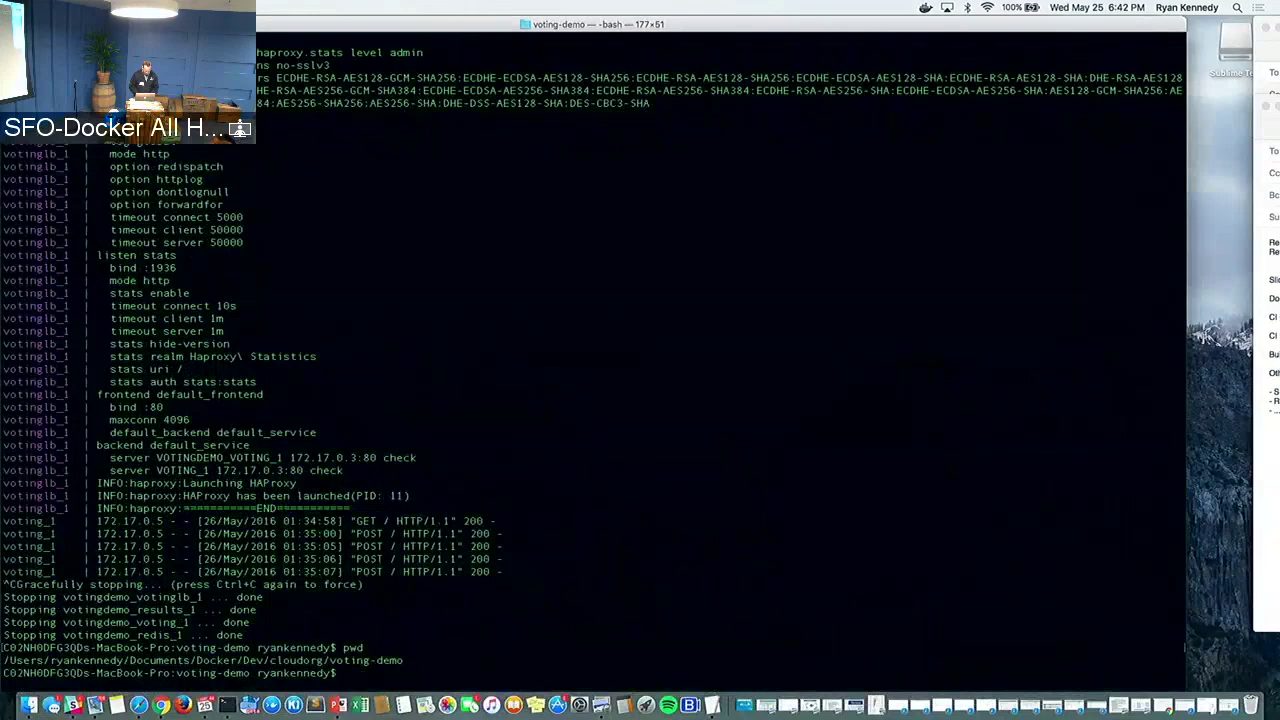
pyautogui.write('ls')
pyautogui.press('Return')
pyautogui.write('cd ')
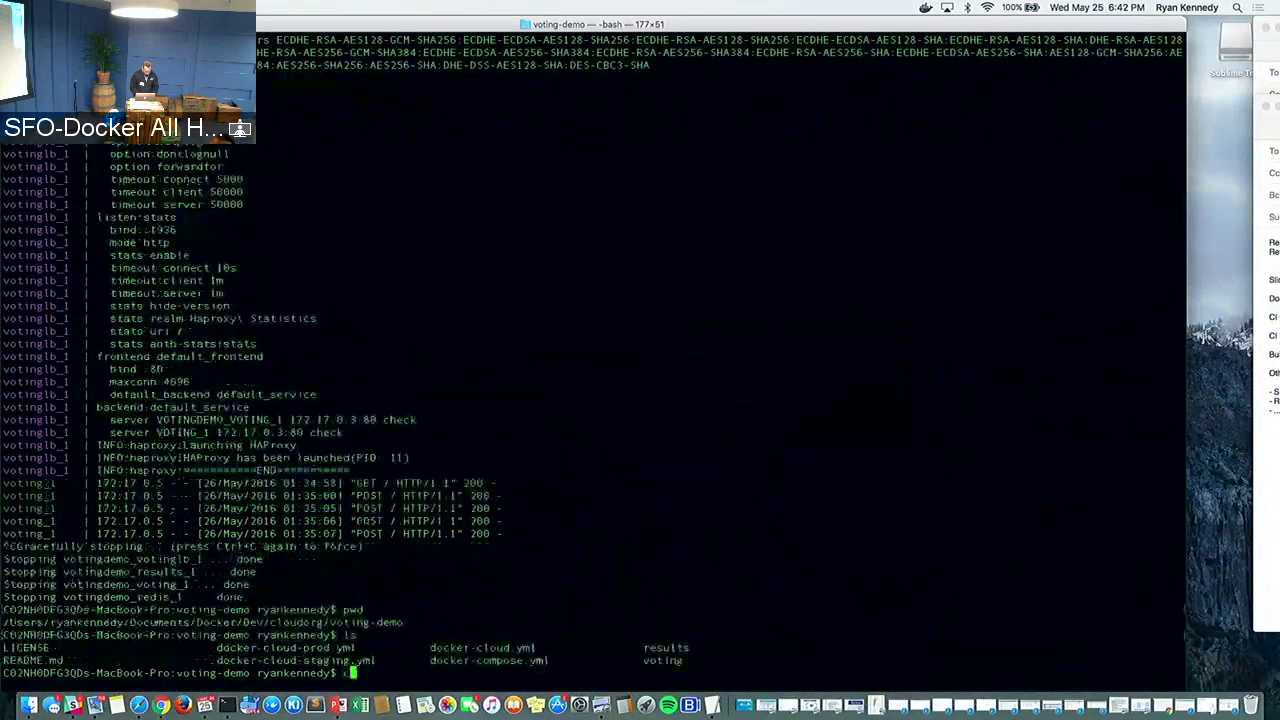
pyautogui.write('v')
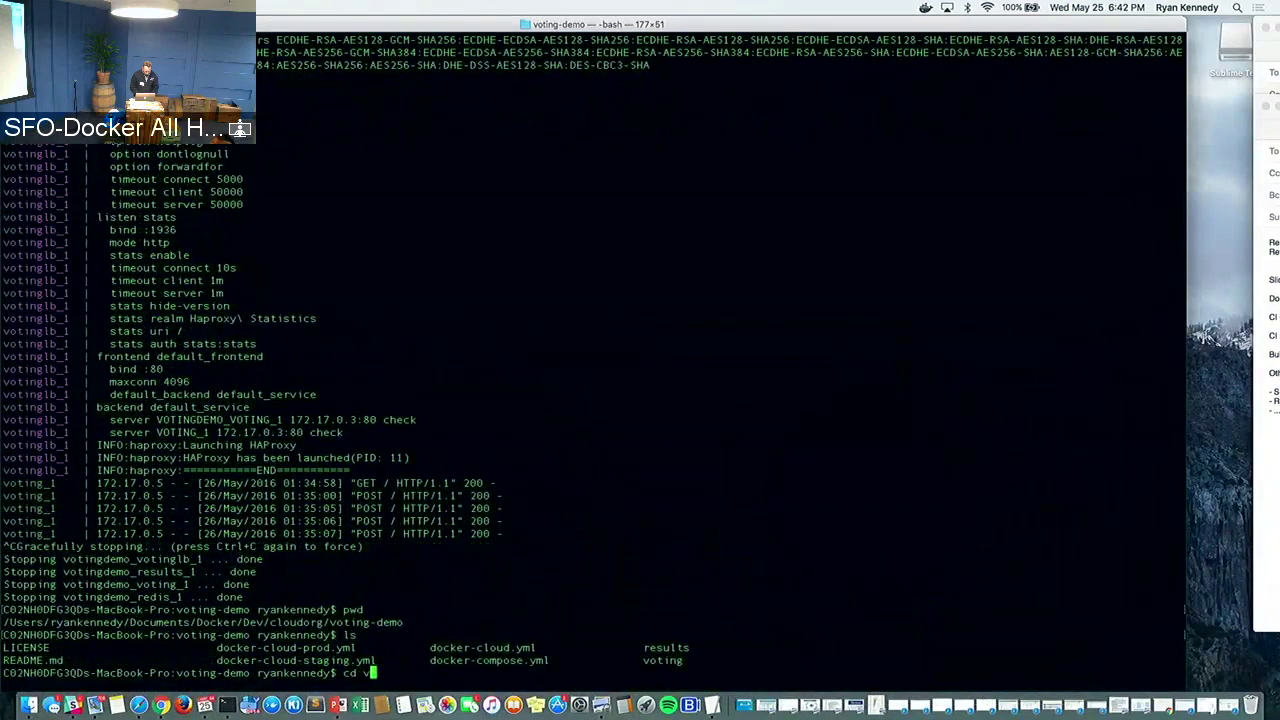
pyautogui.write('oting')
pyautogui.press('Return')
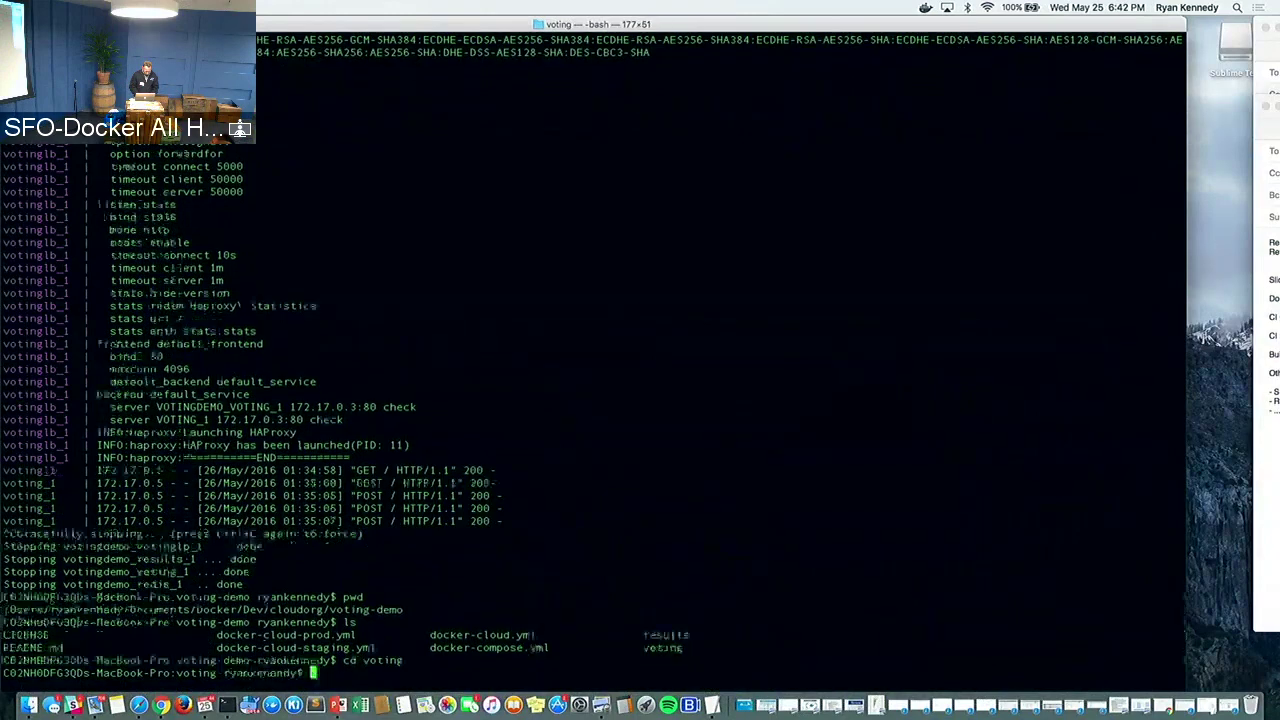
pyautogui.write('ls')
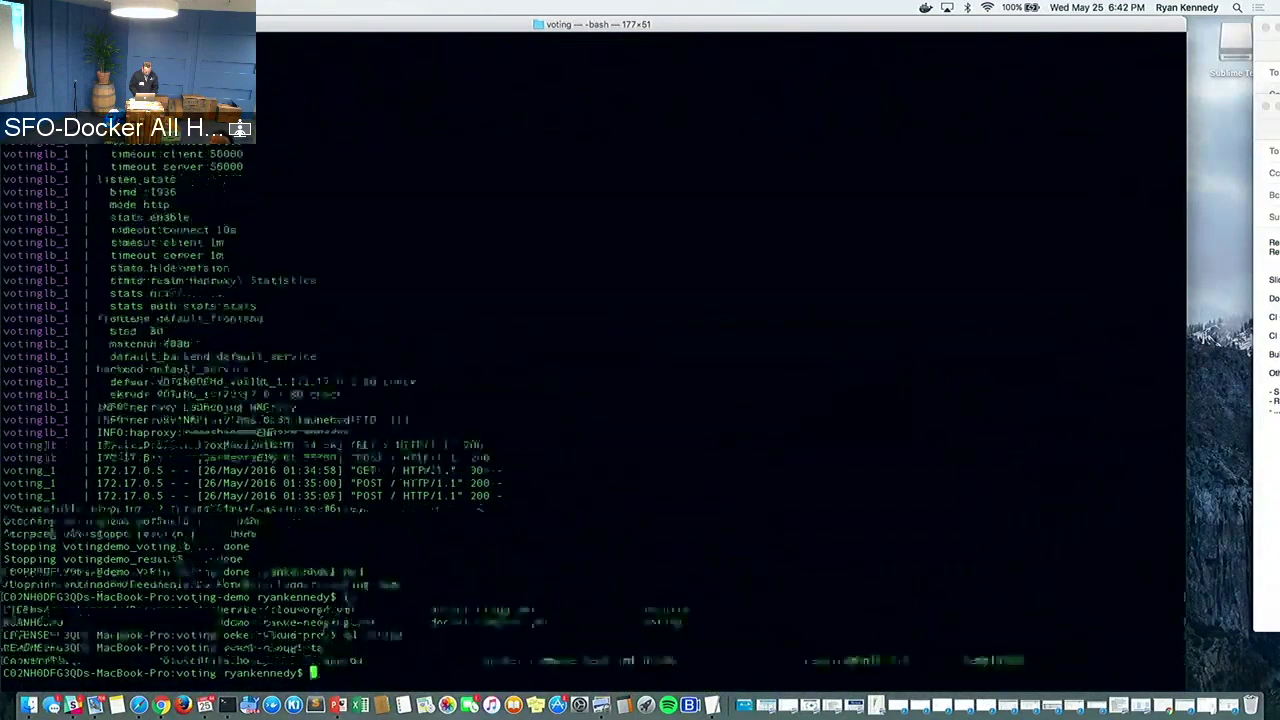
pyautogui.press('Return')
pyautogui.write('vi app.py')
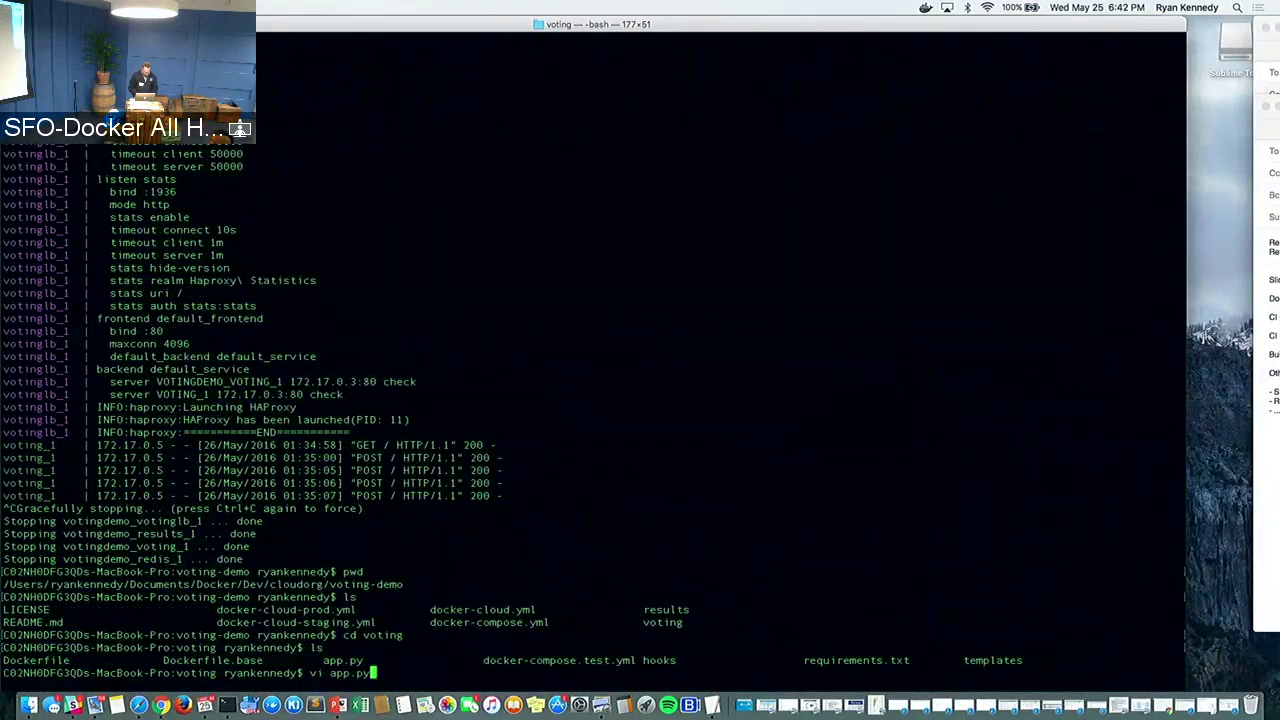
pyautogui.press('Return')
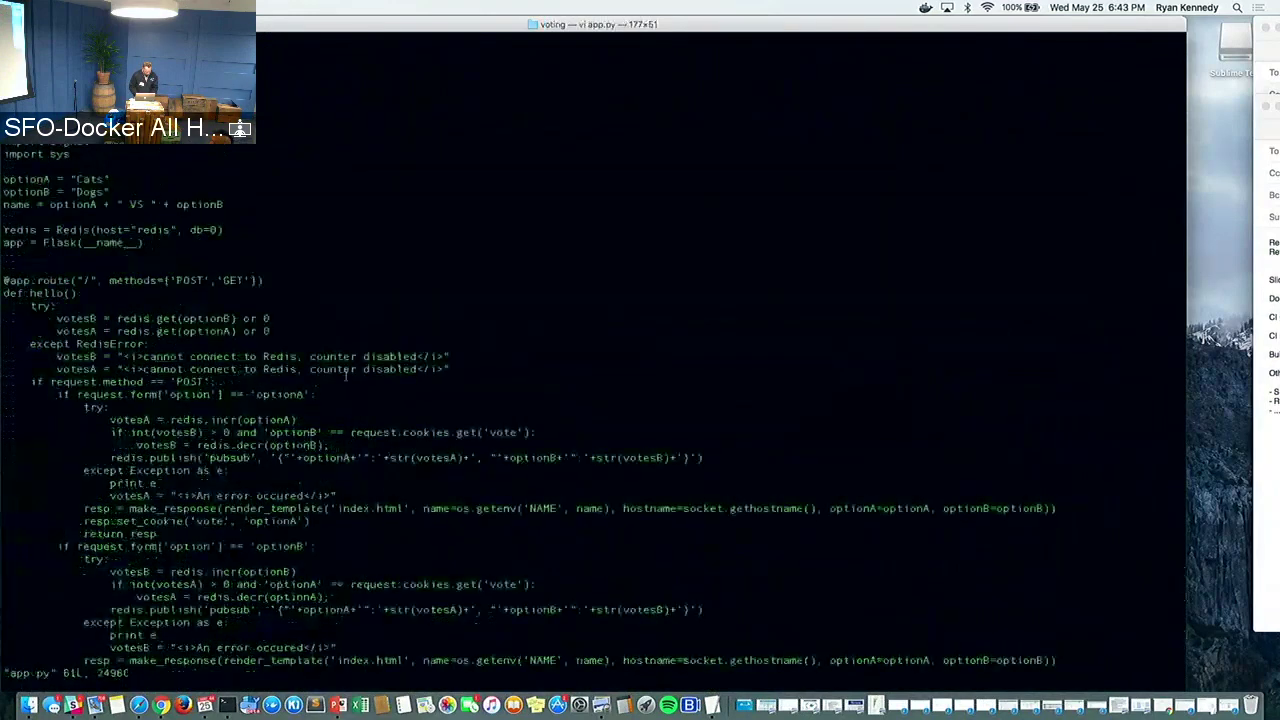
# Change optionA from Cats to Sharks and optionB from Dogs to Blues
pyautogui.press('i')
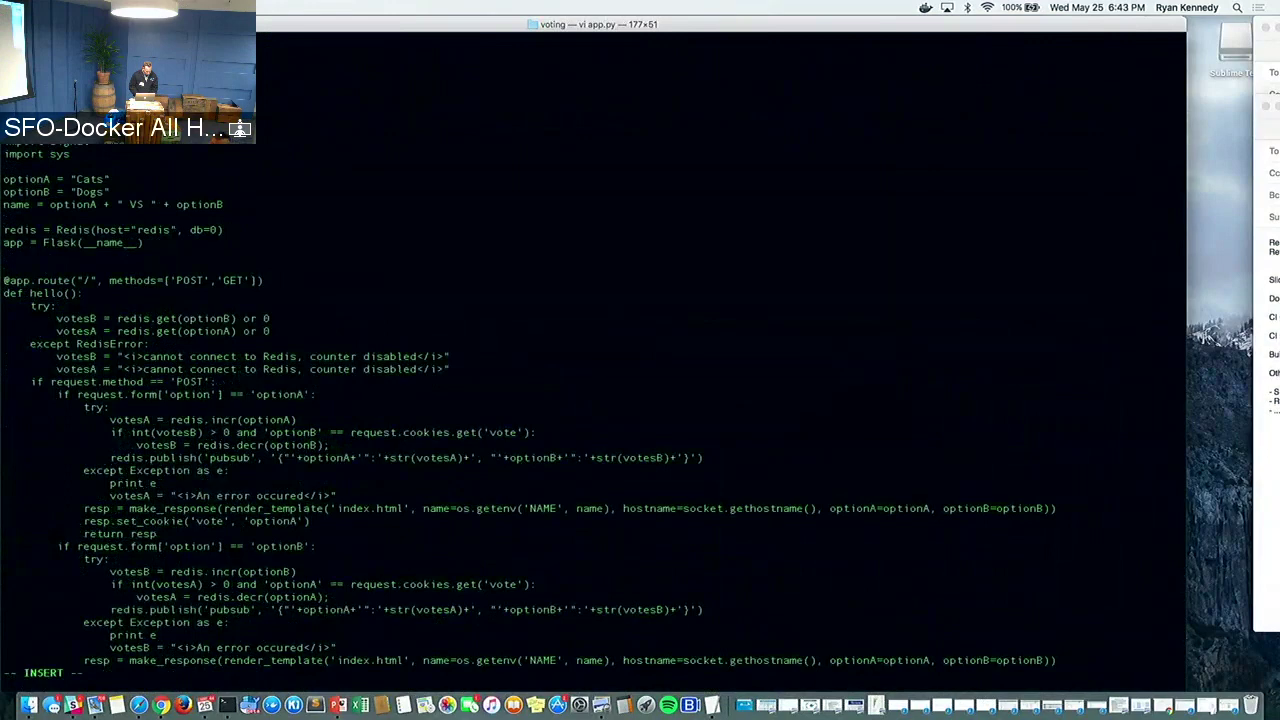
pyautogui.press('Down')
pyautogui.press('Down')
pyautogui.press('Down')
pyautogui.press('Right')
pyautogui.press('Right')
pyautogui.press('Right')
pyautogui.press('Right')
pyautogui.press('Right')
pyautogui.press('Right')
pyautogui.press('Right')
pyautogui.press('Right')
pyautogui.press('Right')
pyautogui.press('Right')
pyautogui.press('Right')
pyautogui.press('Right')
pyautogui.press('Right')
pyautogui.press('Right')
pyautogui.press('Right')
pyautogui.press('BackSpace')
pyautogui.press('BackSpace')
pyautogui.press('BackSpace')
pyautogui.press('BackSpace')
pyautogui.write('Sharks')
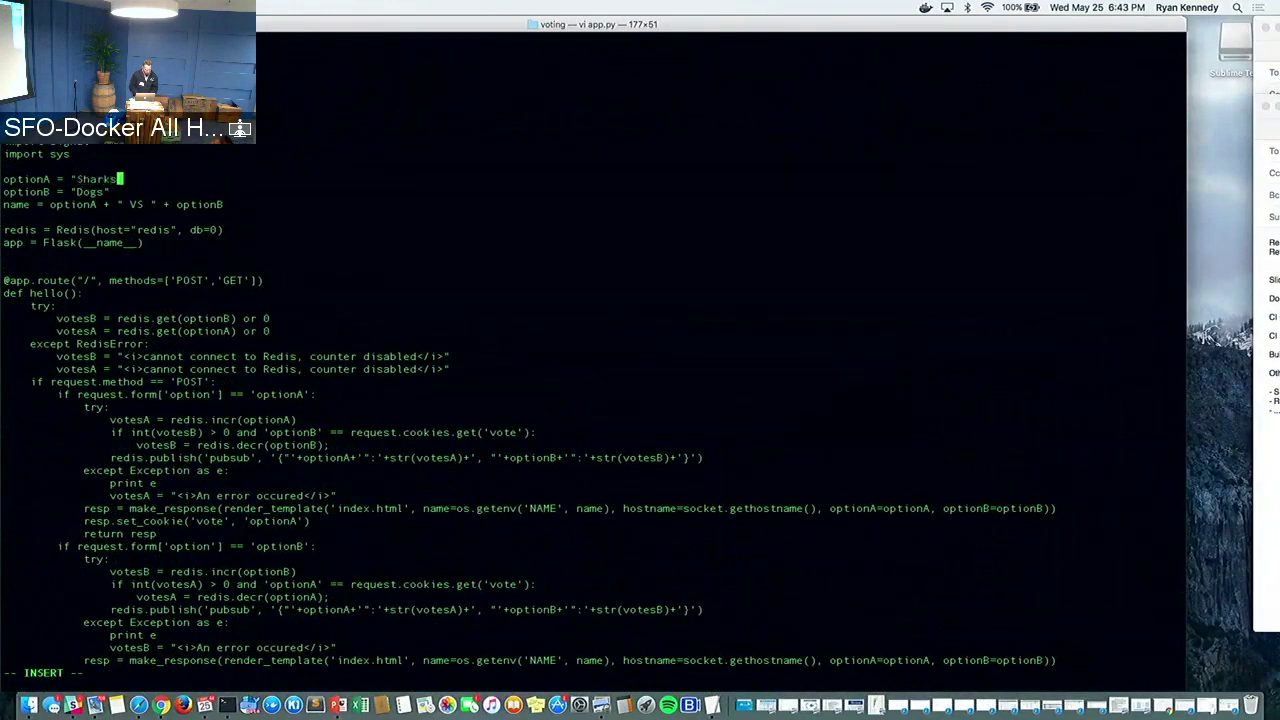
pyautogui.press('Down')
pyautogui.press('Left')
pyautogui.press('Left')
pyautogui.press('Delete')
pyautogui.press('BackSpace')
pyautogui.press('BackSpace')
pyautogui.press('BackSpace')
pyautogui.write('B')
pyautogui.write('ues')
pyautogui.press('BackSpace')
pyautogui.press('BackSpace')
pyautogui.press('BackSpace')
pyautogui.write('lues')
# Save app.py and exit vi with :x
pyautogui.press('Up')
pyautogui.press('Escape')
pyautogui.write(':w')
pyautogui.press('Escape')
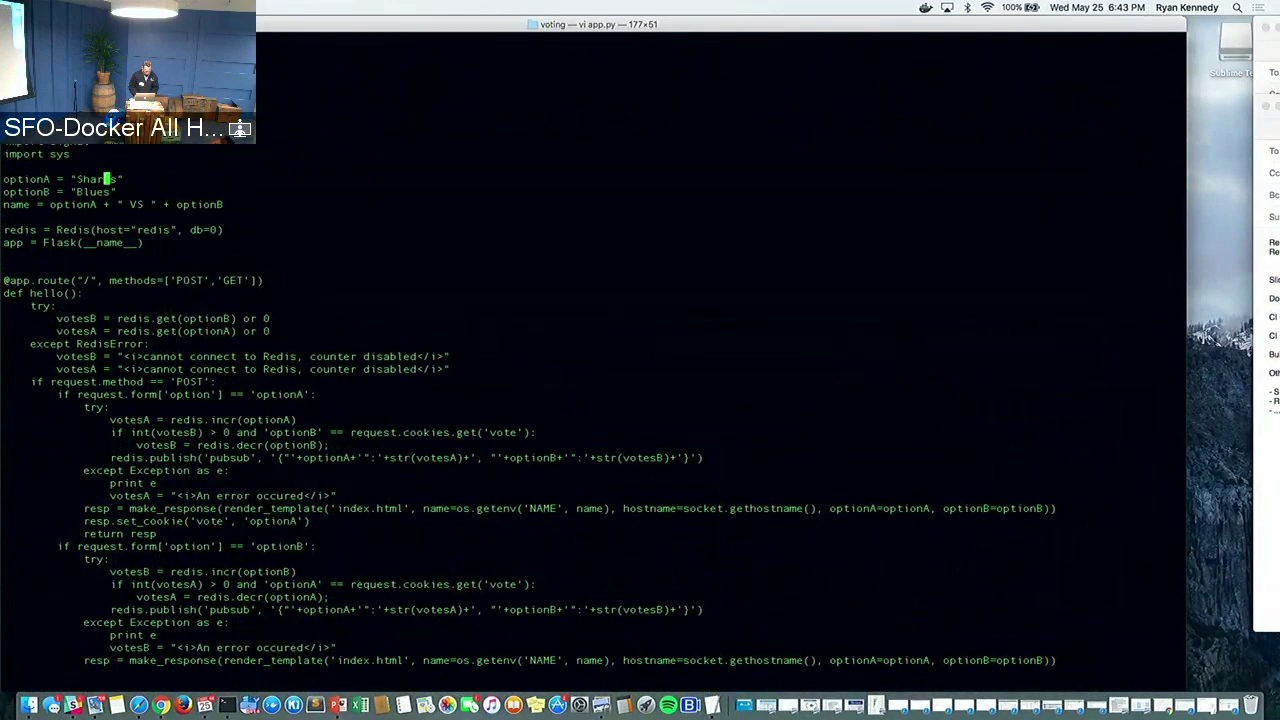
pyautogui.write(':w')
pyautogui.press('Escape')
pyautogui.press('Up')
pyautogui.write(':x')
pyautogui.press('Return')
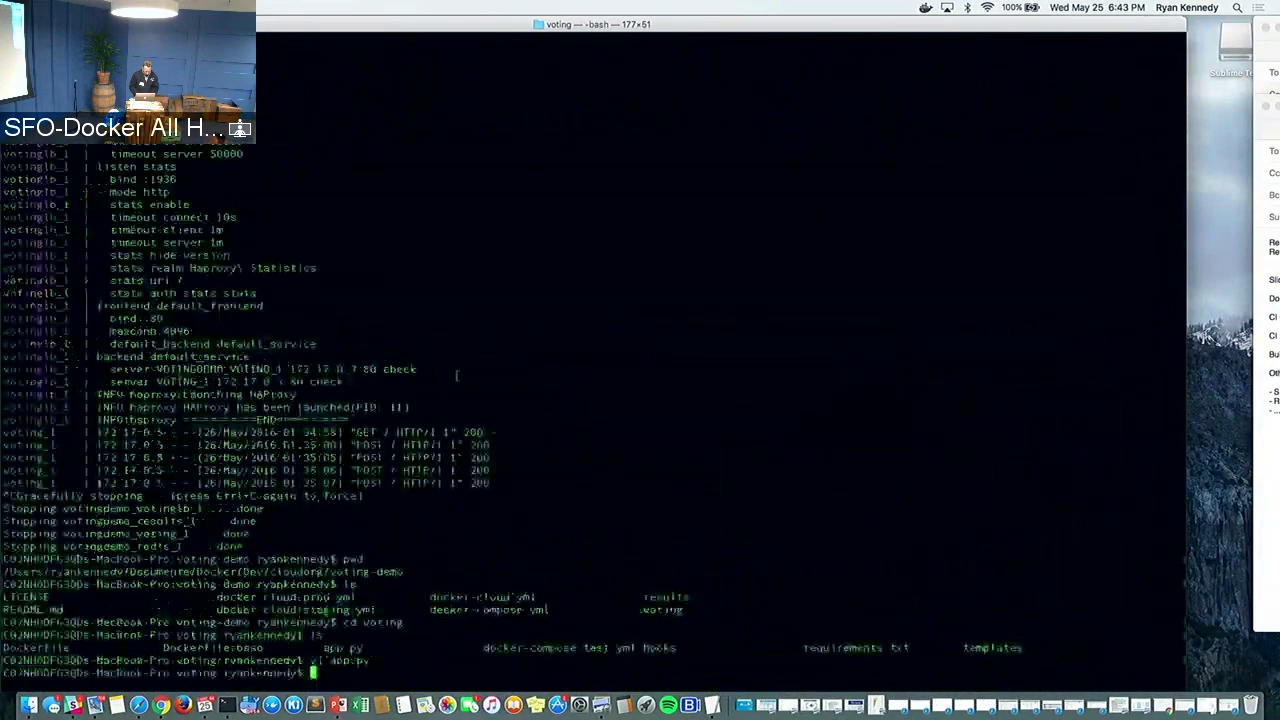
# Check git status, commit all changes as 'Chnaged to sharks and blues', and type git push
pyautogui.write('git status')
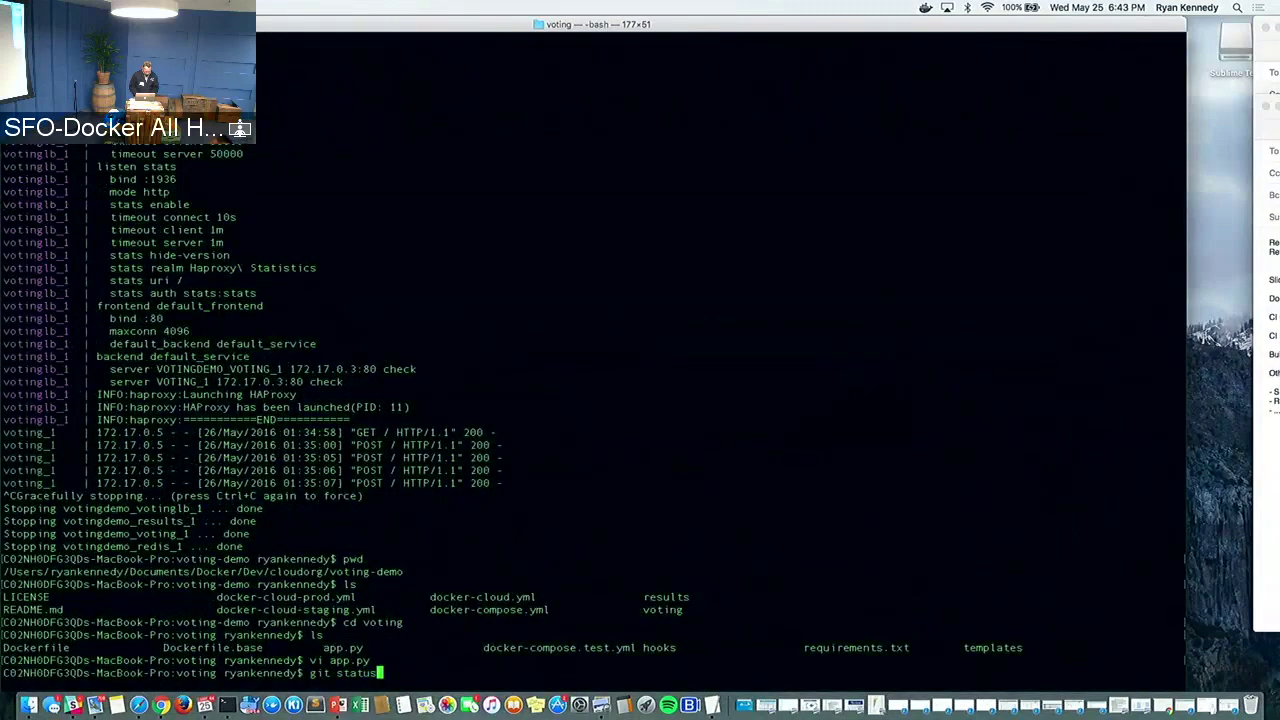
pyautogui.press('Return')
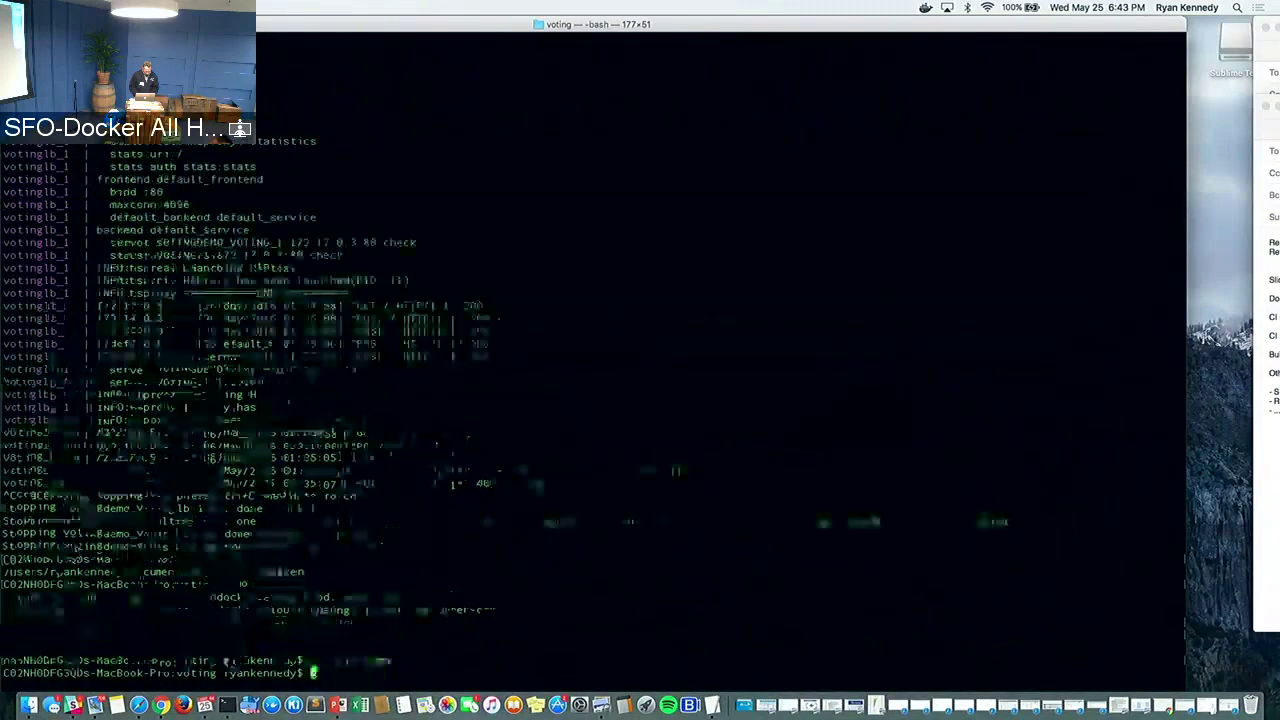
pyautogui.write('git c')
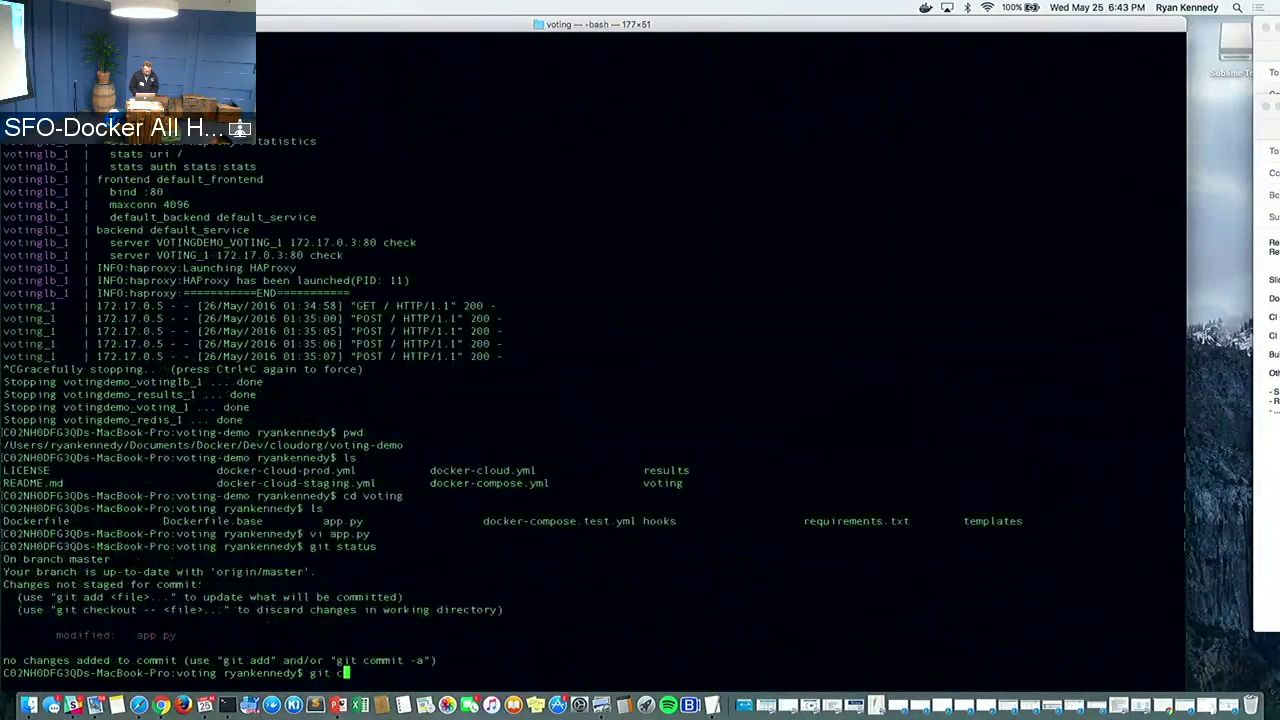
pyautogui.write('ommit -a')
pyautogui.press('Return')
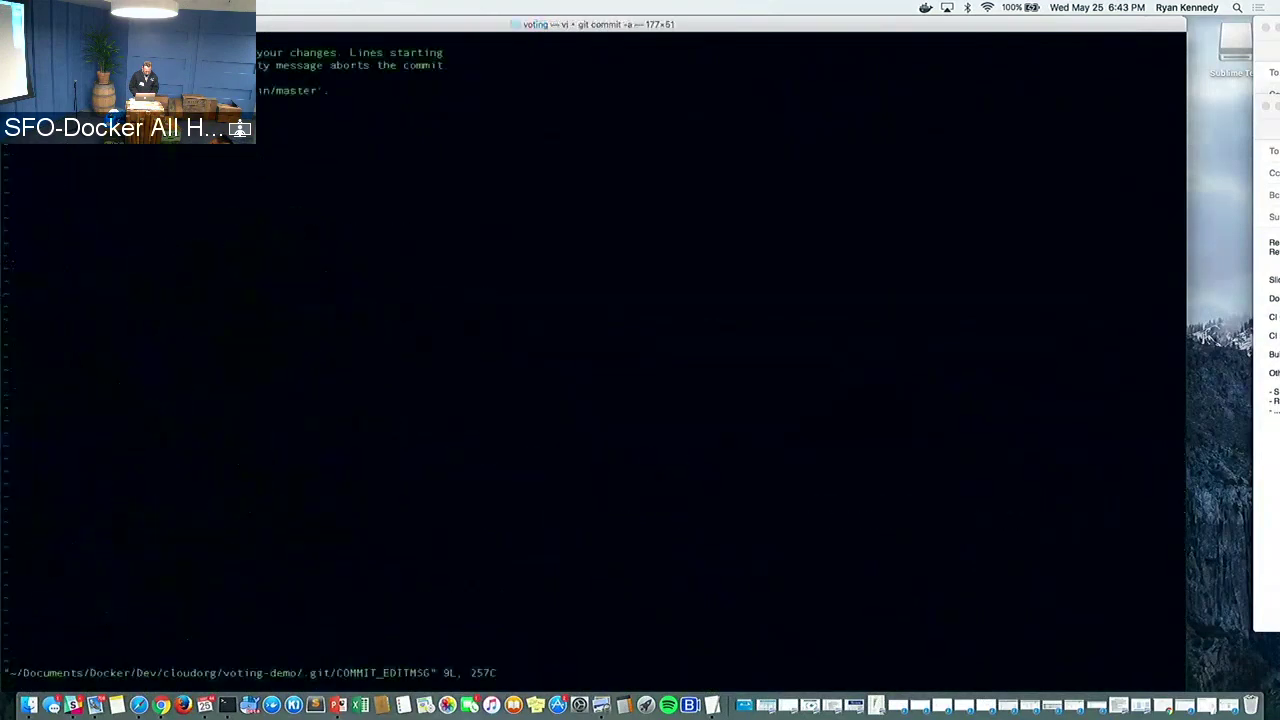
pyautogui.press('i')
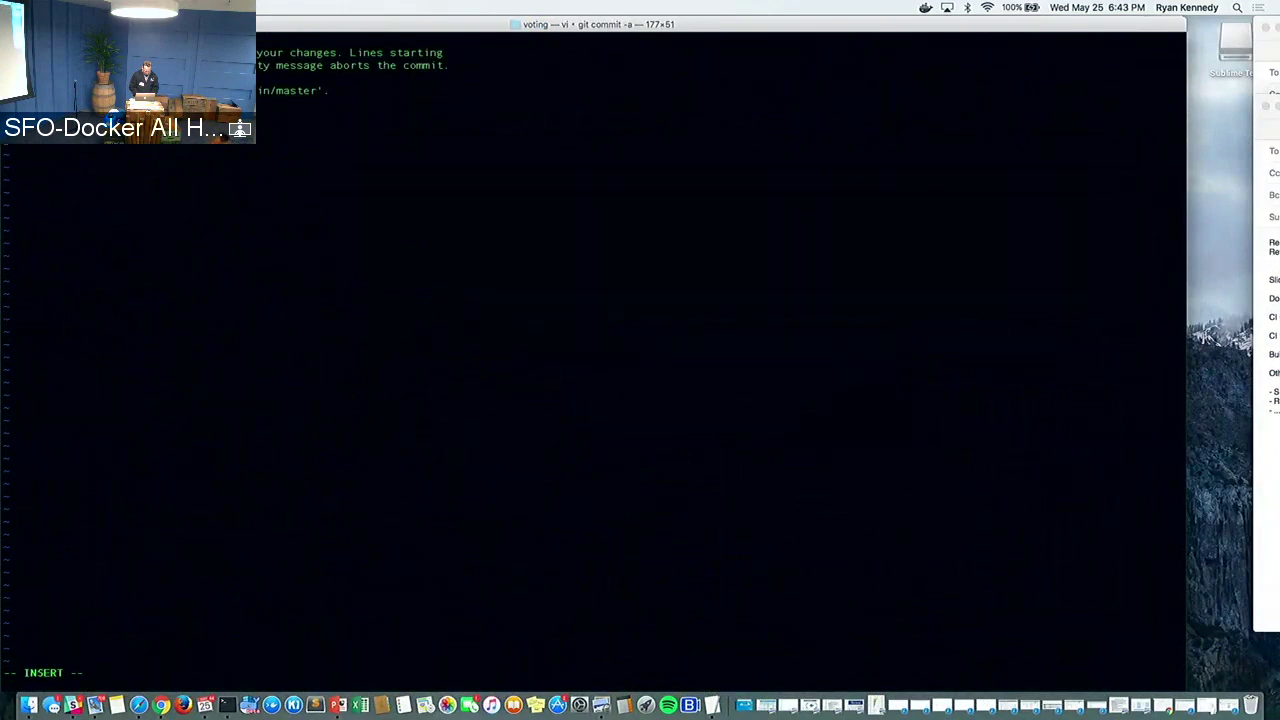
pyautogui.press('Escape')
pyautogui.write(':x')
pyautogui.press('Return')
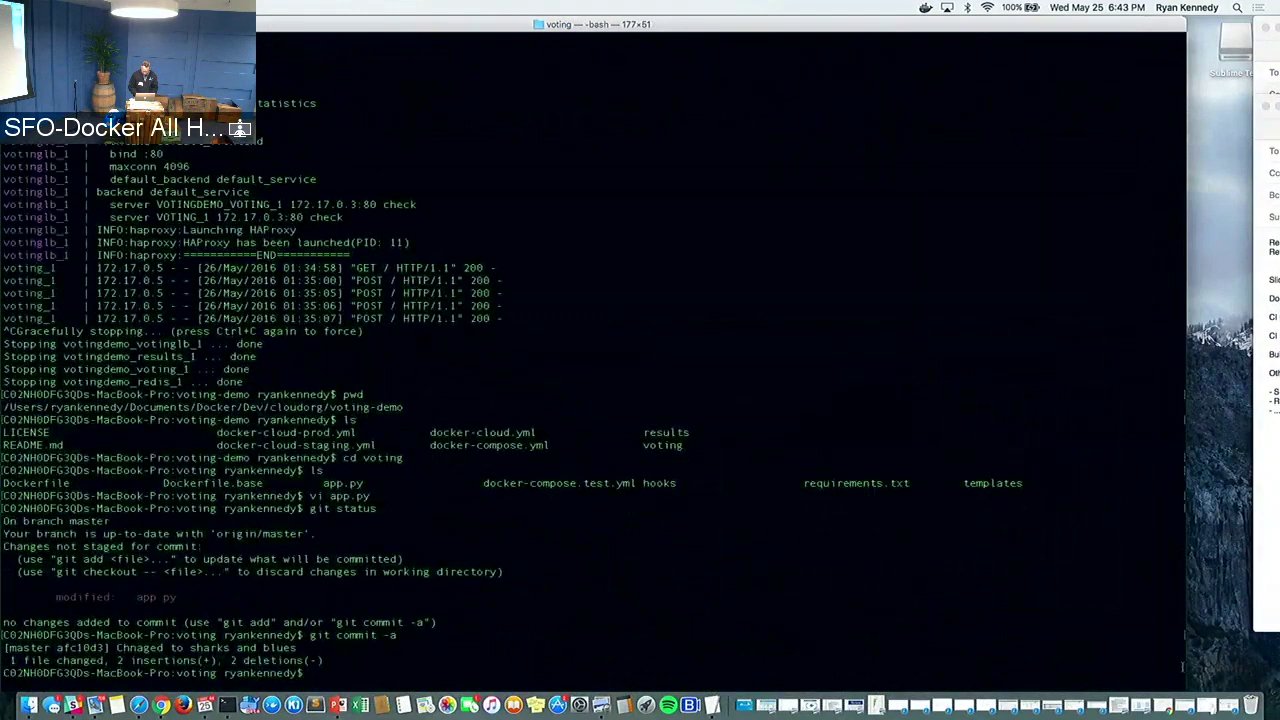
pyautogui.write('git push')
# Tile the Docker Cloud browser beside Terminal and run the pending git push
pyautogui.click(1133, 700)
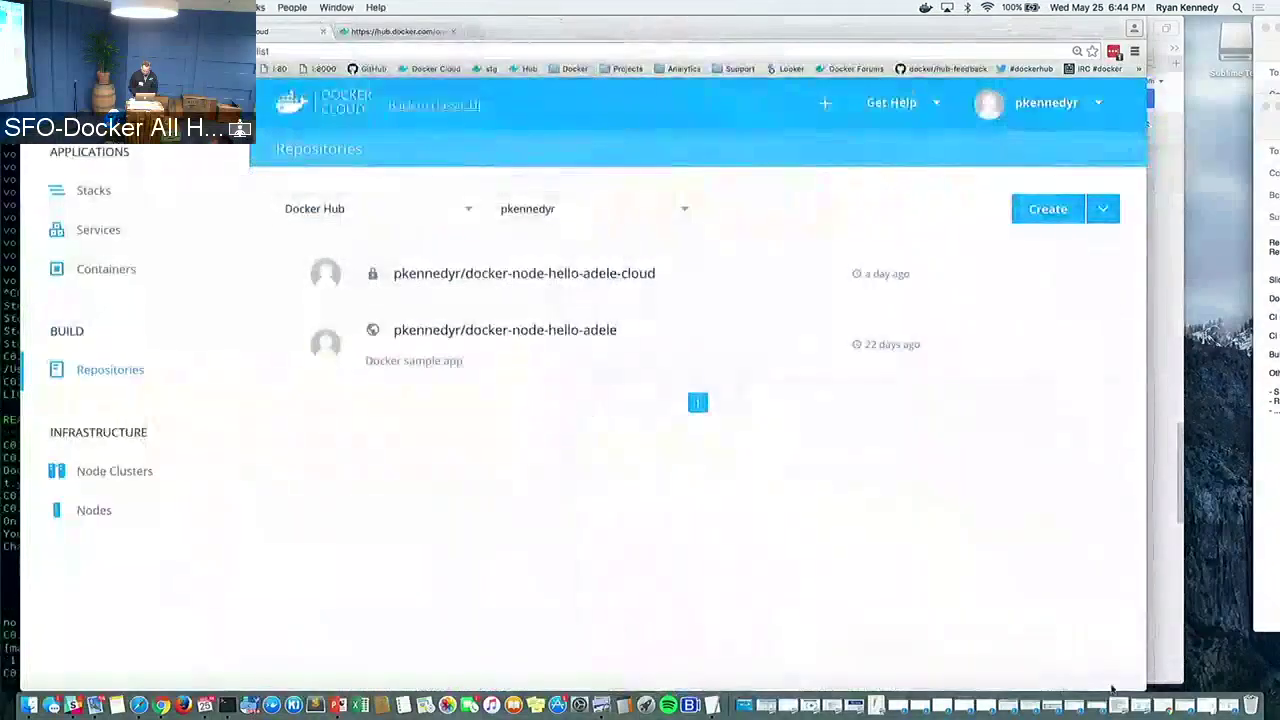
pyautogui.click(700, 695)
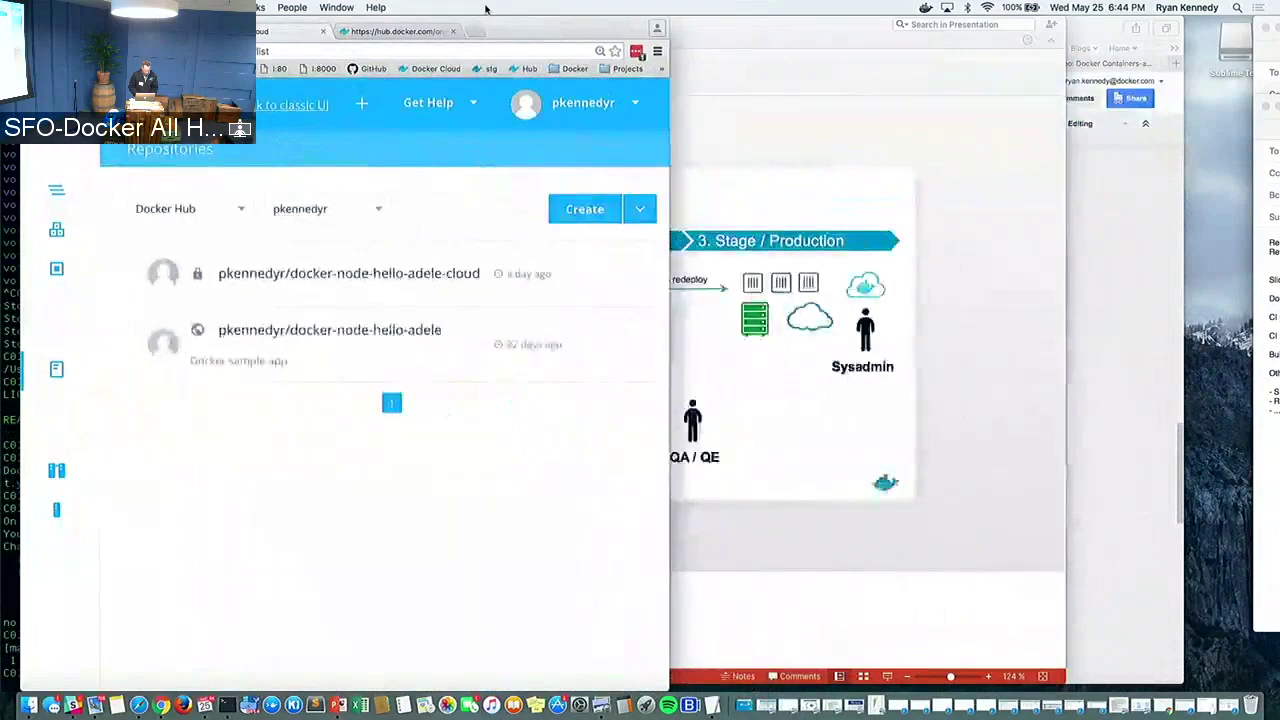
pyautogui.click(700, 692)
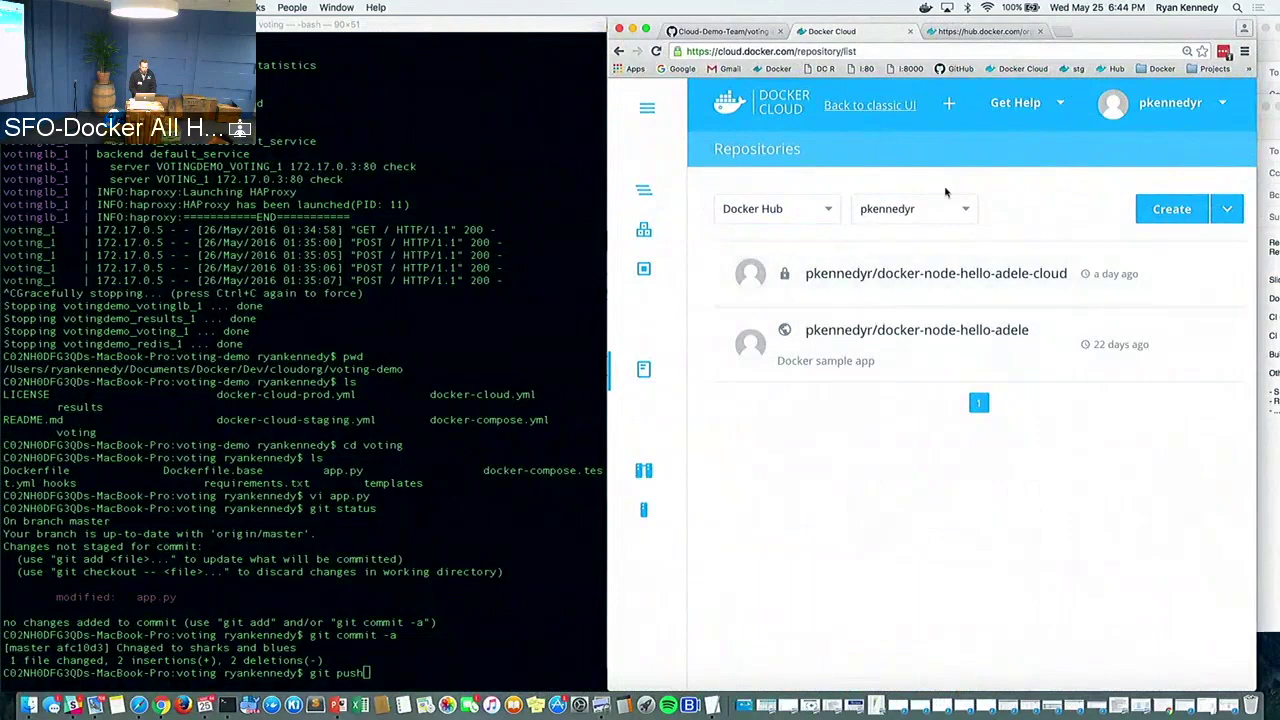
pyautogui.click(366, 660)
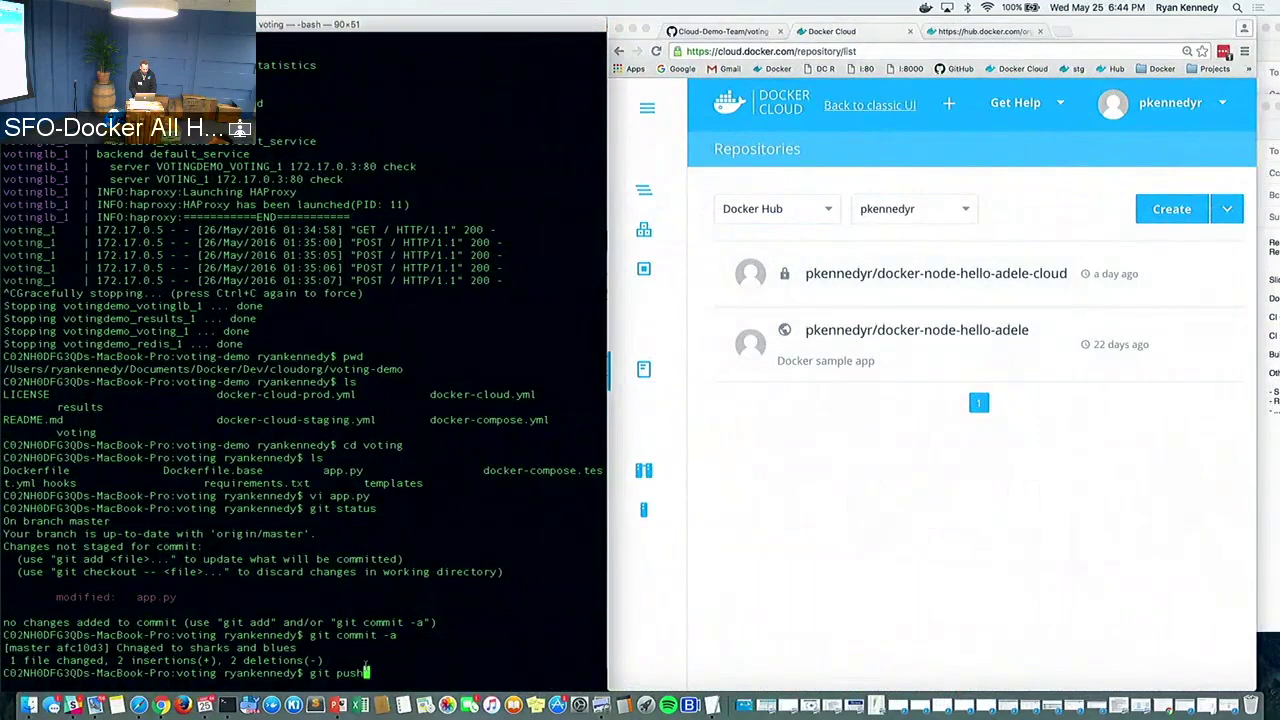
pyautogui.press('Return')
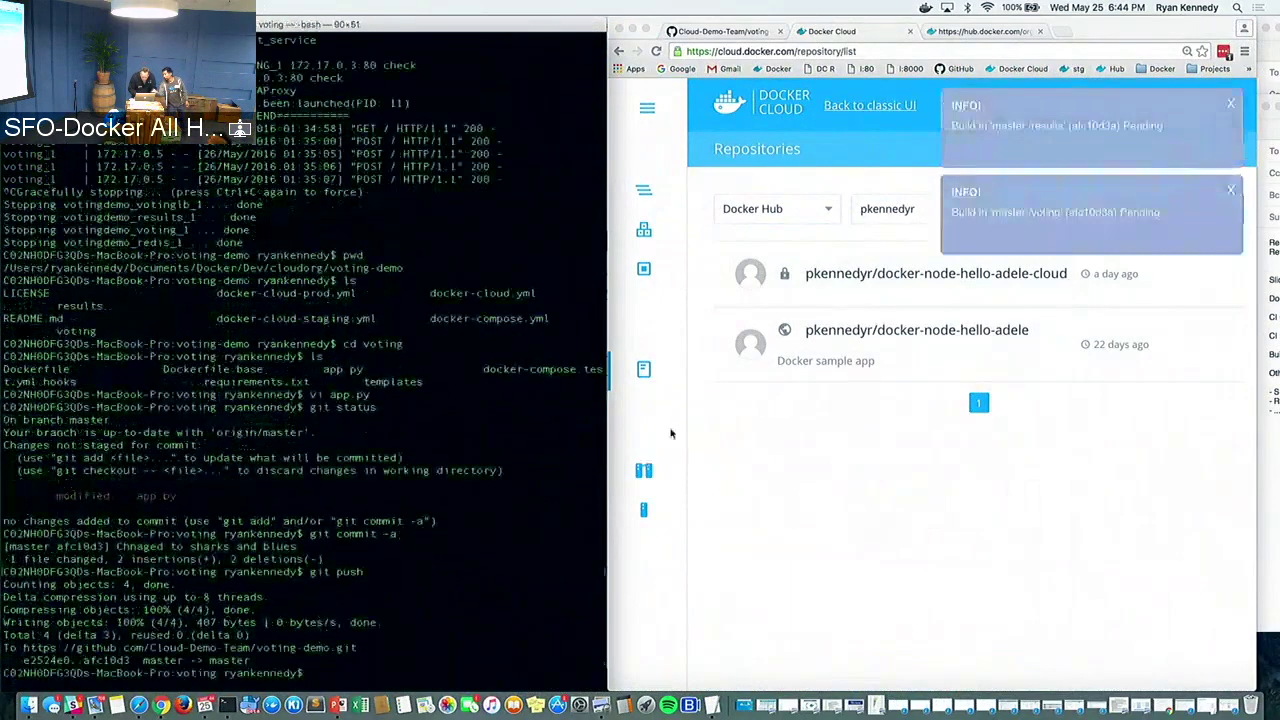
# Switch the Repositories namespace to cloudorg, then move and widen the browser window
pyautogui.click(883, 211)
pyautogui.click(883, 211)
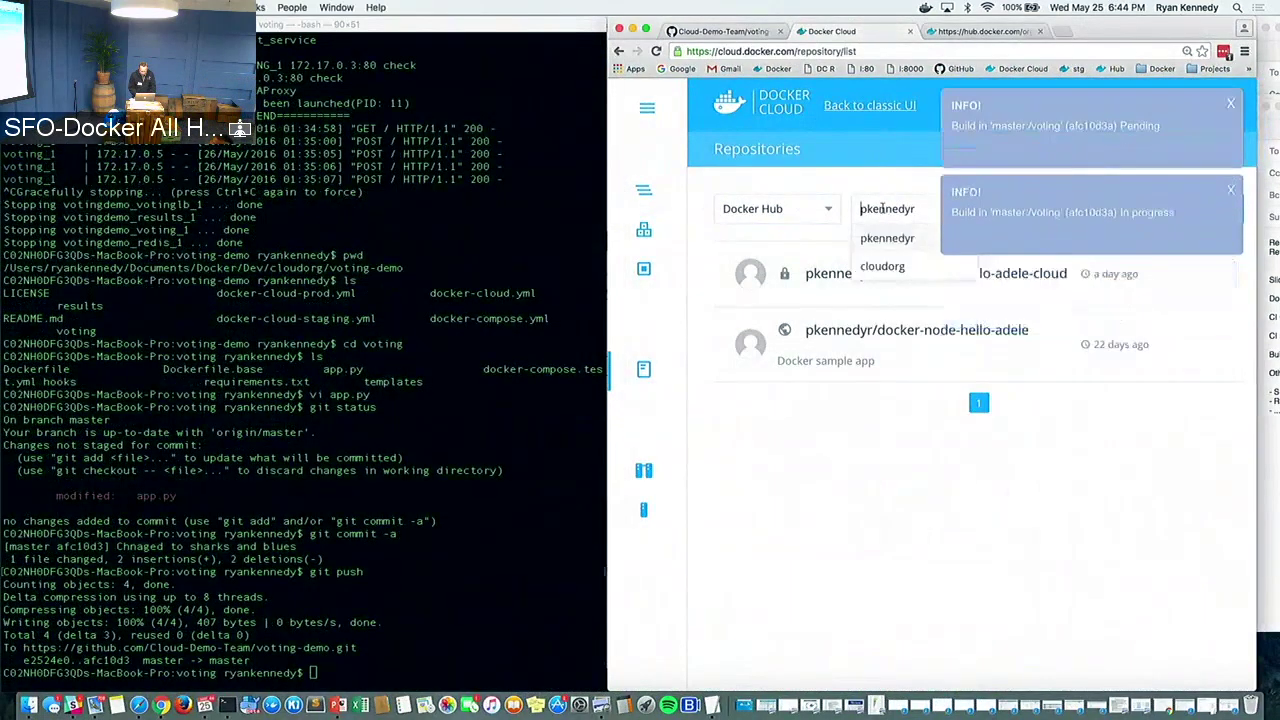
pyautogui.click(878, 264)
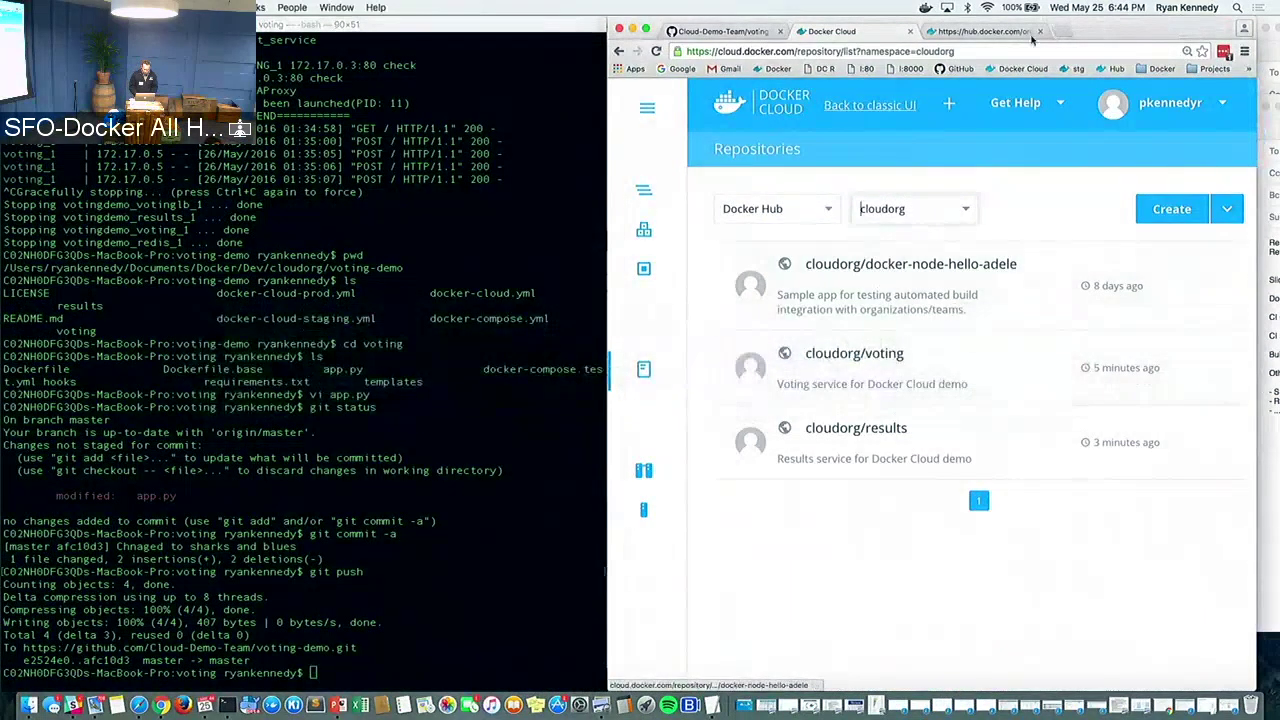
pyautogui.moveTo(1097, 28); pyautogui.dragTo(665, 28)
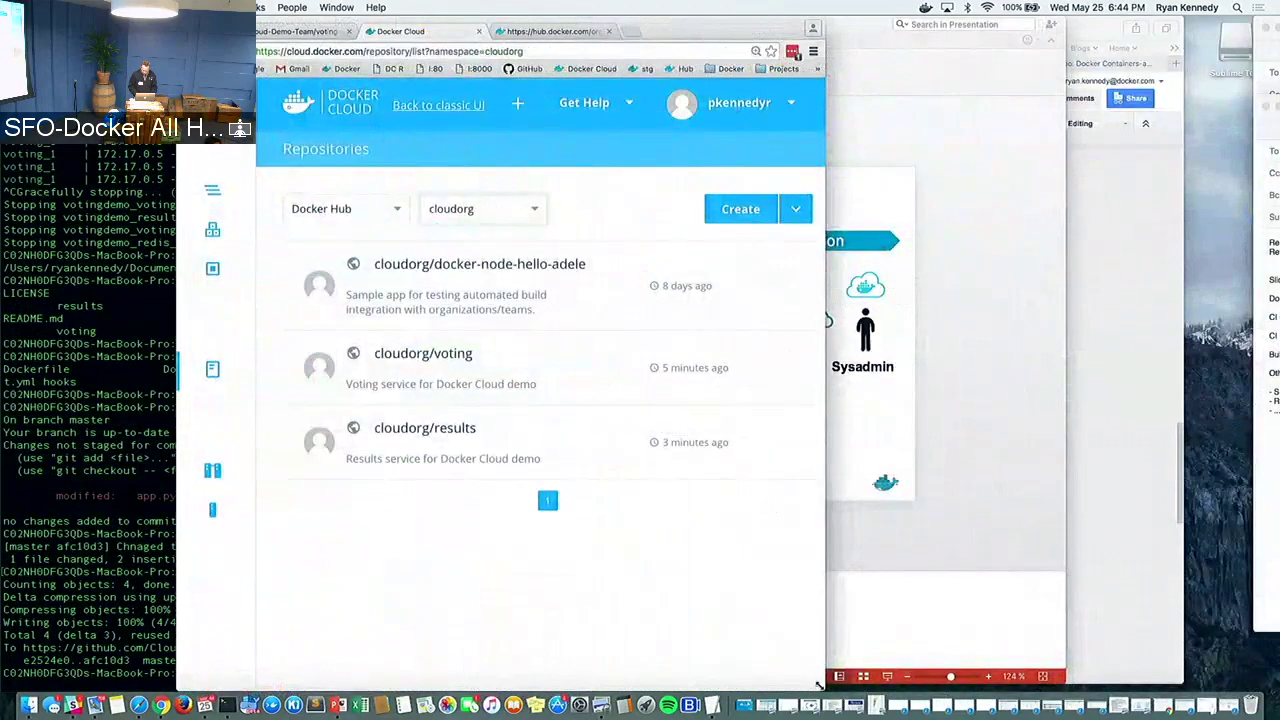
pyautogui.moveTo(821, 686); pyautogui.dragTo(1180, 684)
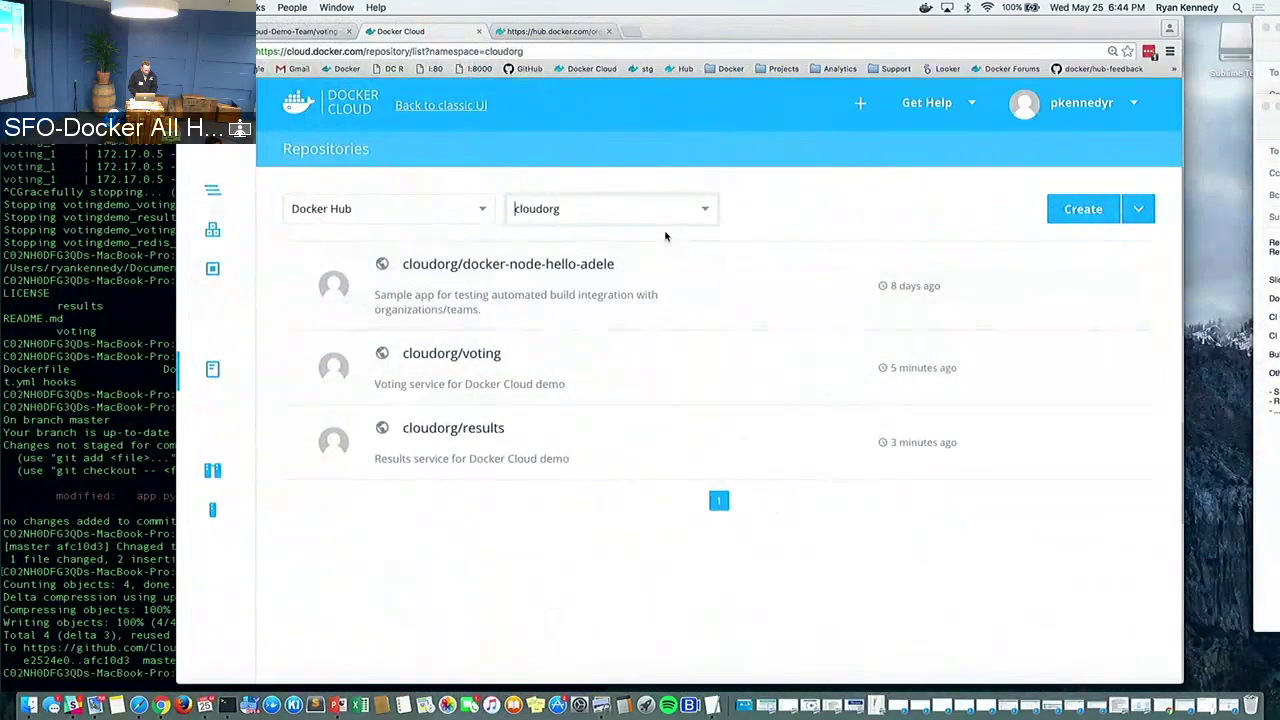
# Open cloudorg/docker-node-hello-adele and view its tags
pyautogui.click(453, 268)
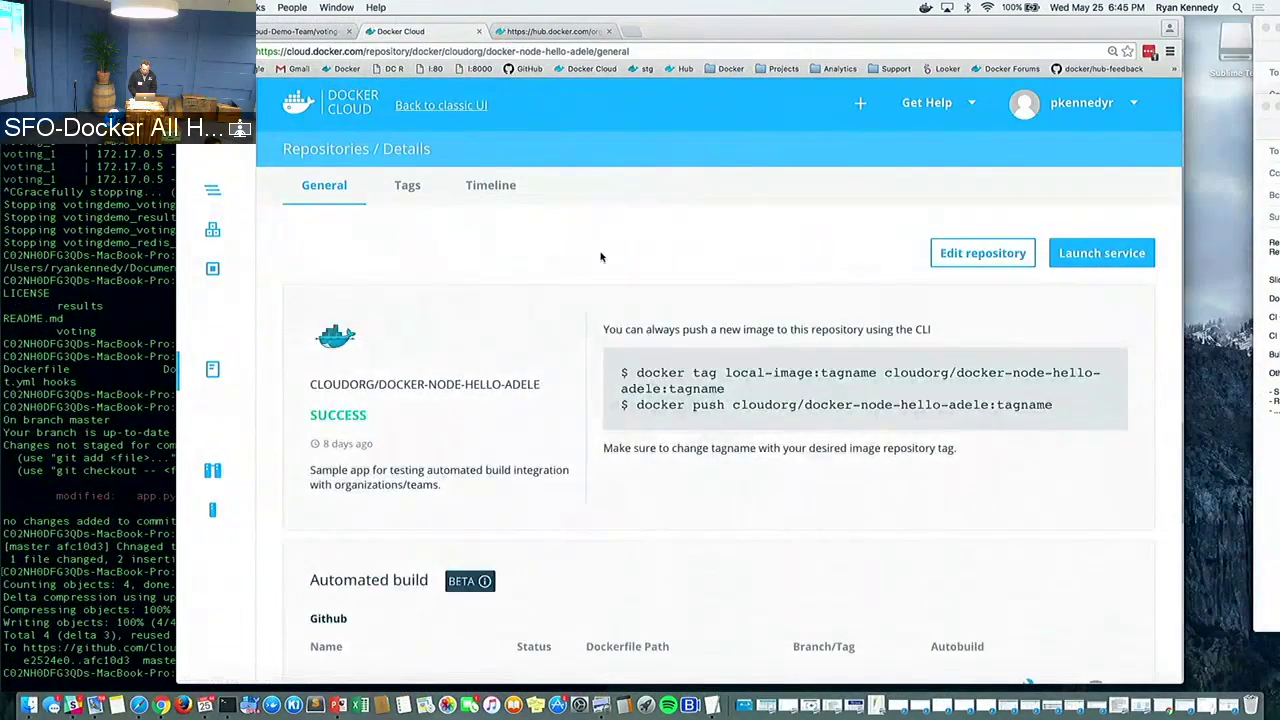
pyautogui.scroll(-2, 600, 257)
pyautogui.scroll(1, 600, 257)
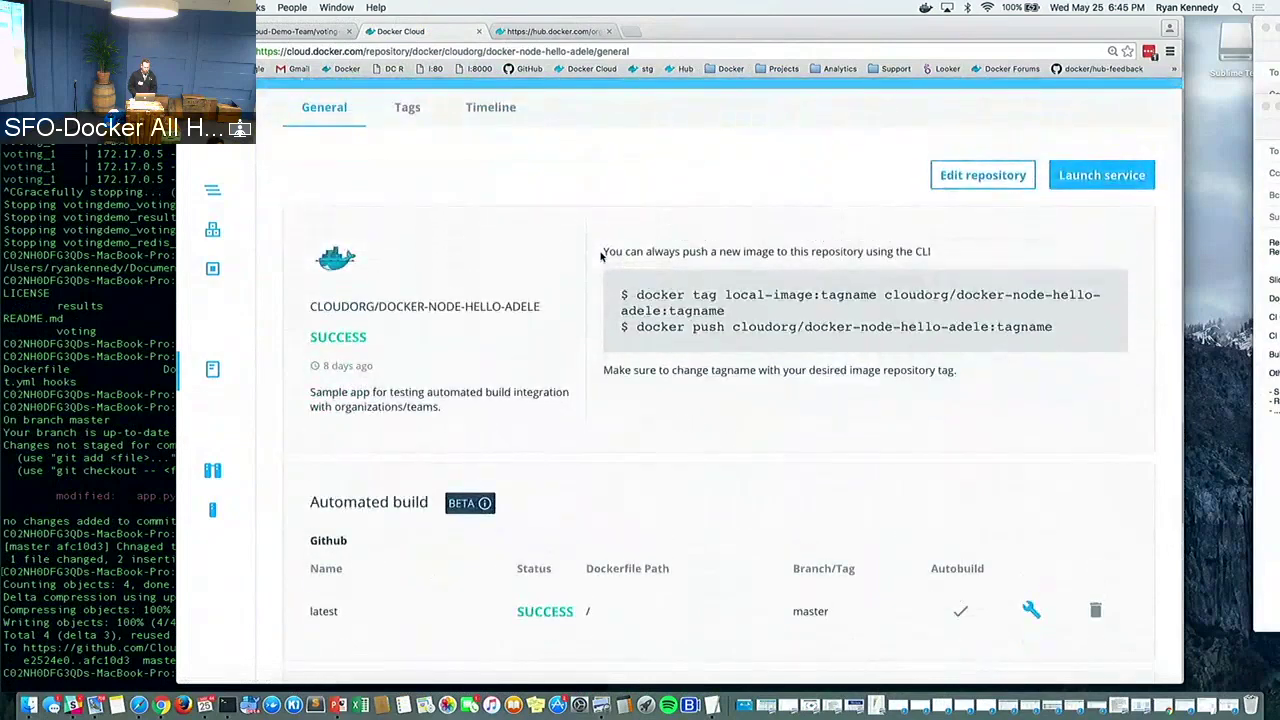
pyautogui.scroll(2, 526, 206)
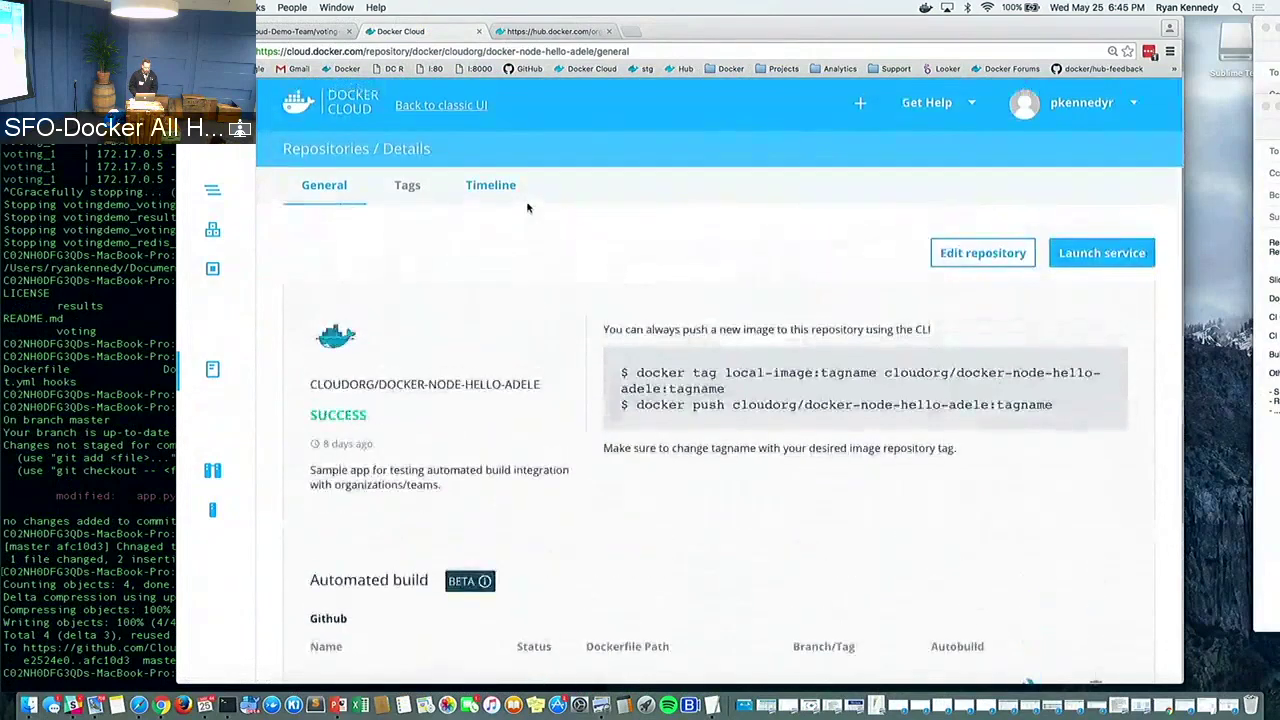
pyautogui.click(408, 187)
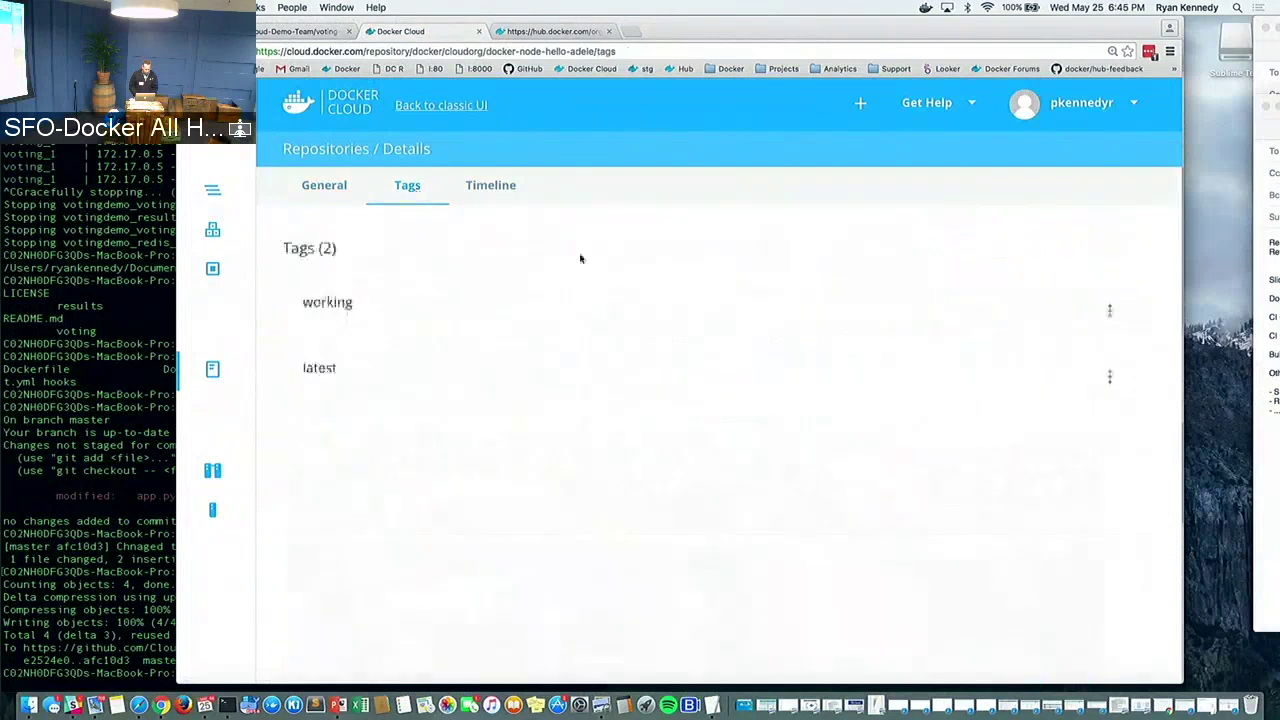
# Open docker-node-hello-adele-cloud and view its master and latest tags
pyautogui.click(210, 370)
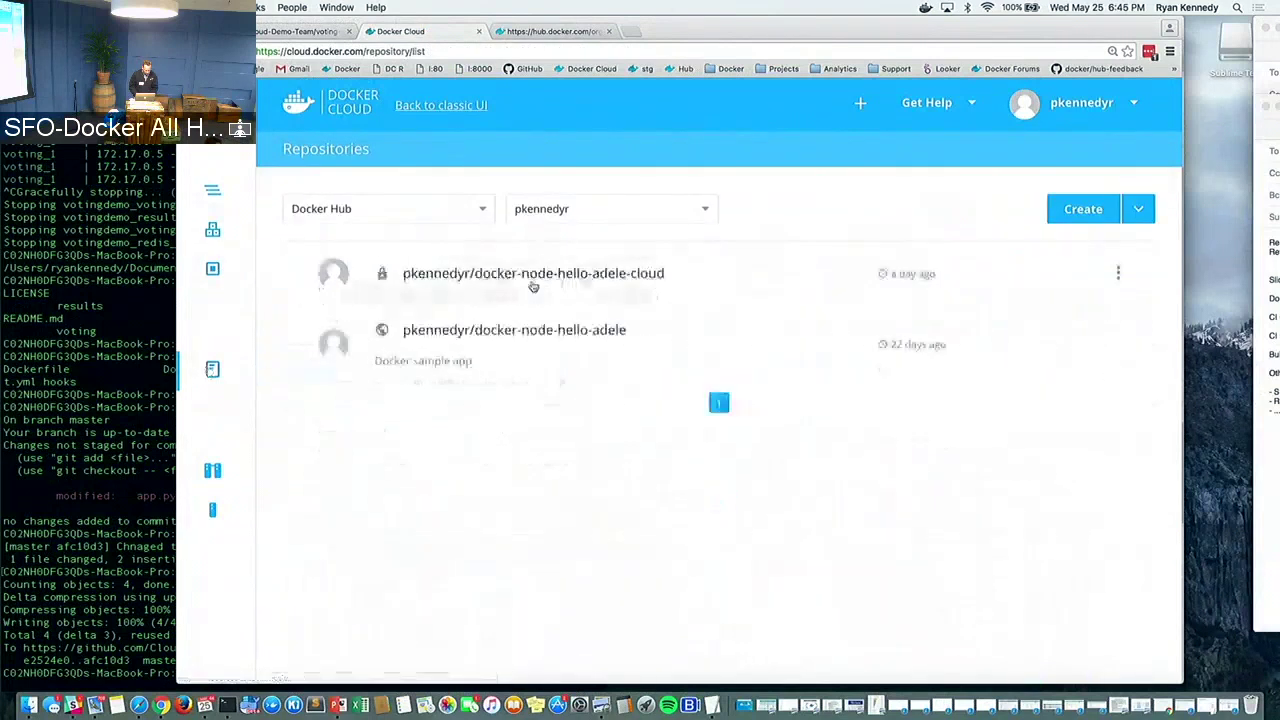
pyautogui.click(449, 273)
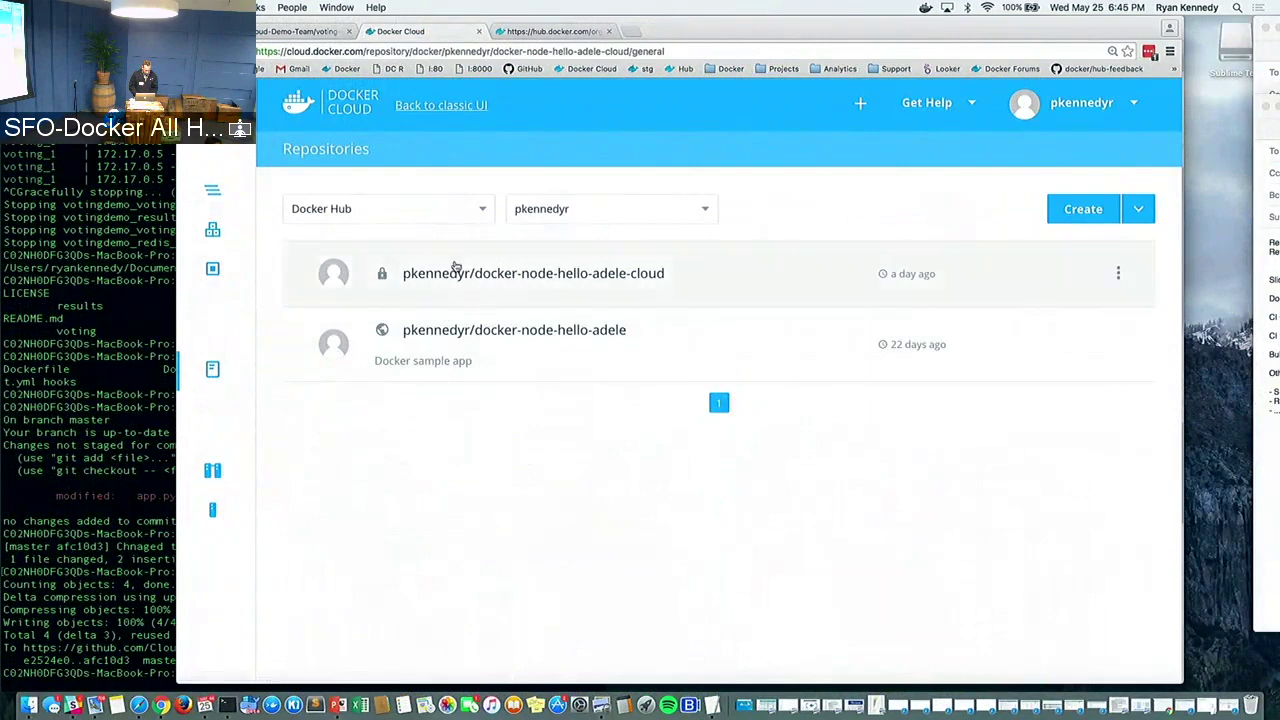
pyautogui.click(404, 188)
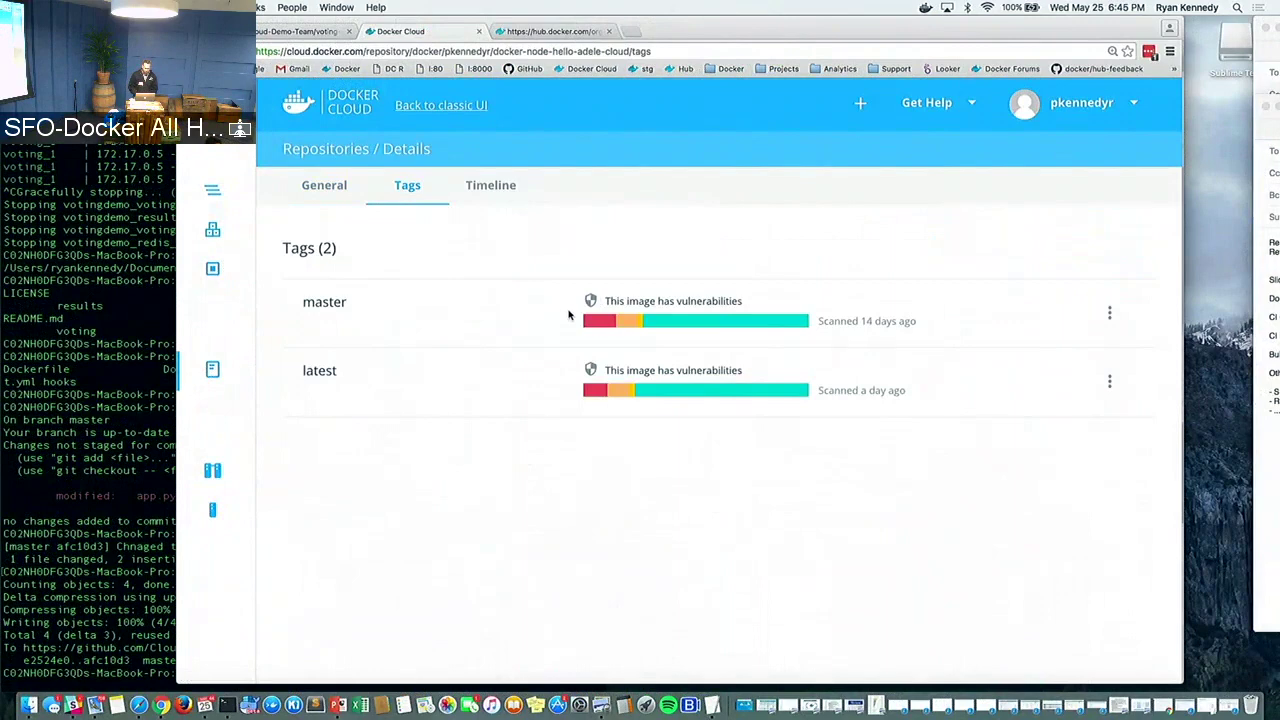
# Open the master tag's vulnerability scan and review its 20 vulnerable components by layer
pyautogui.click(605, 321)
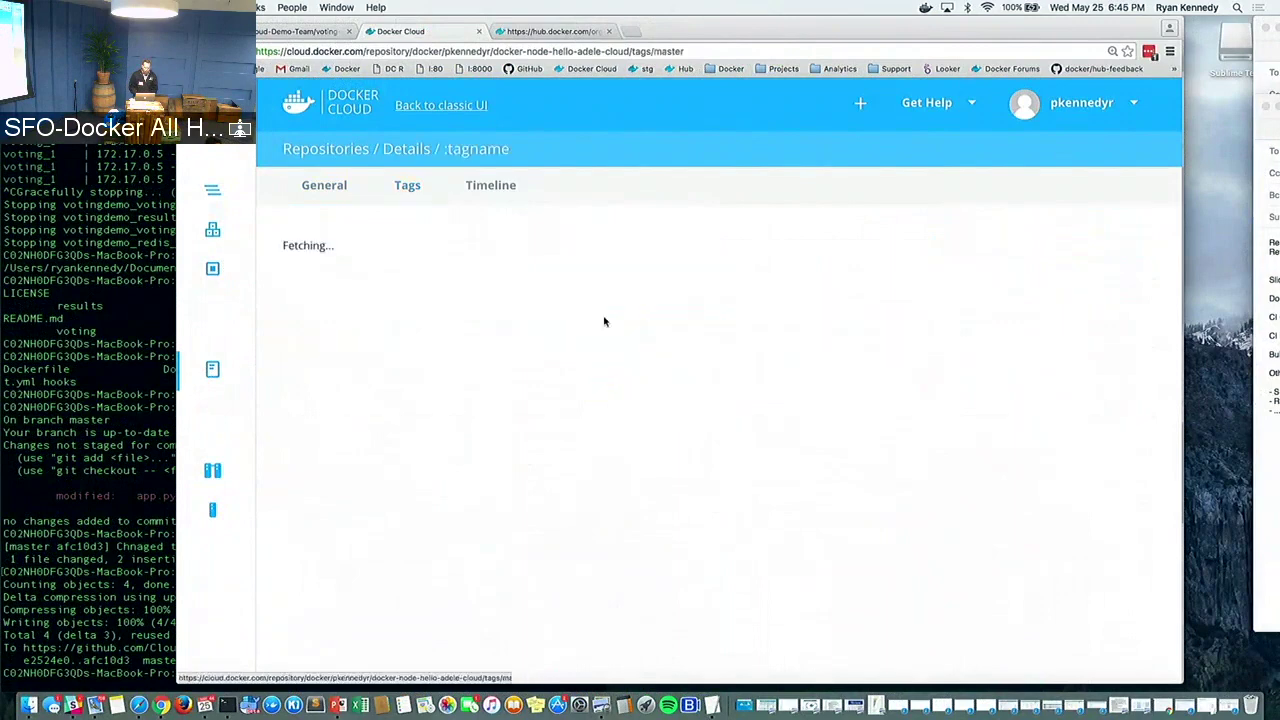
pyautogui.scroll(-2, 507, 323)
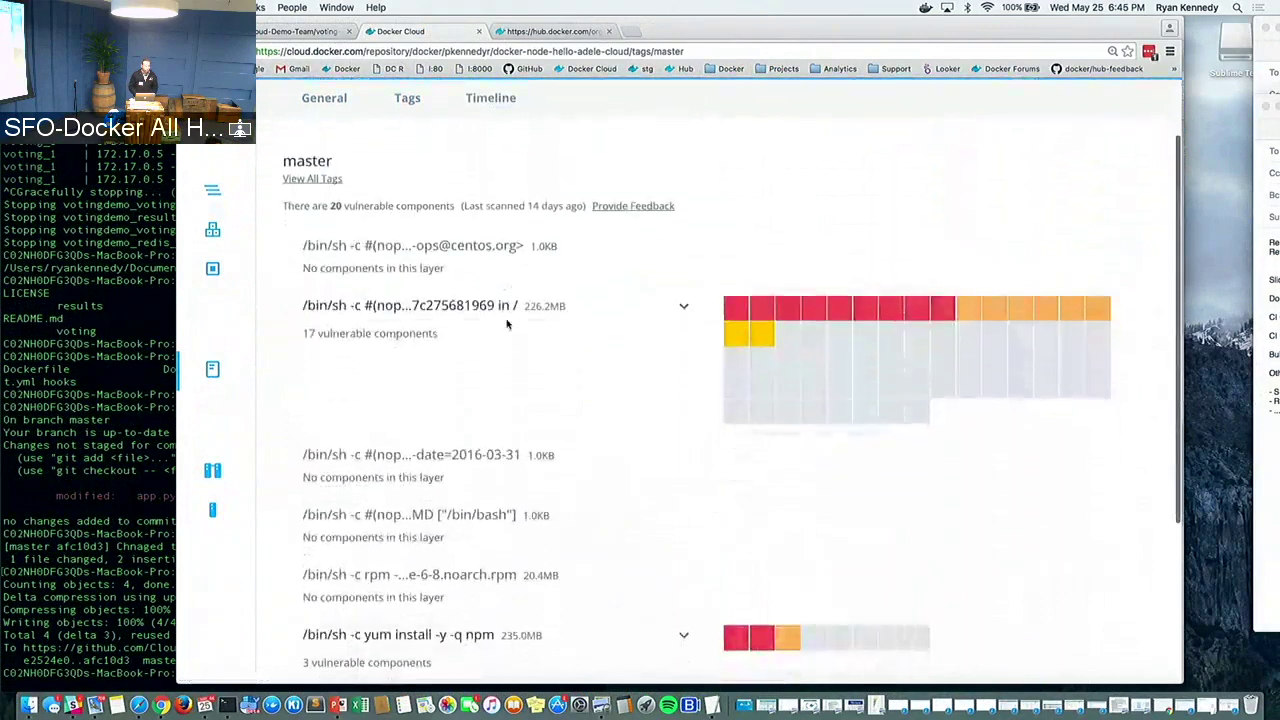
pyautogui.scroll(1, 510, 327)
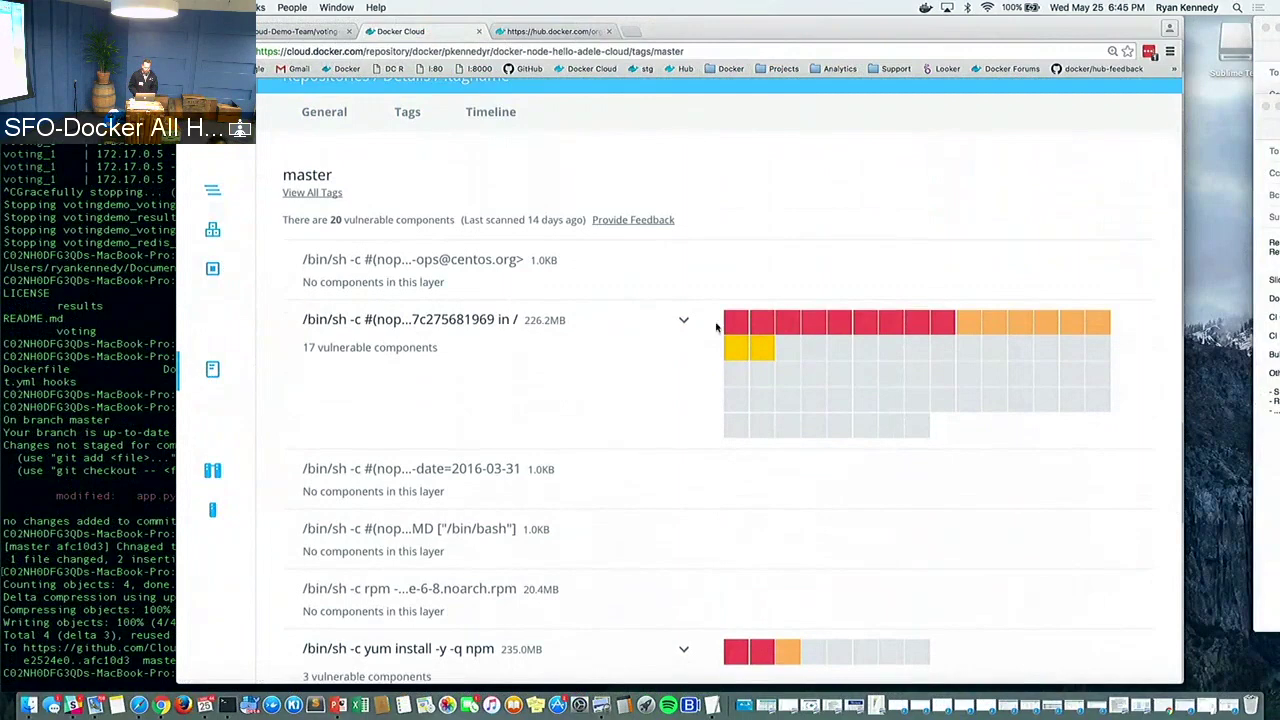
pyautogui.moveTo(730, 325)
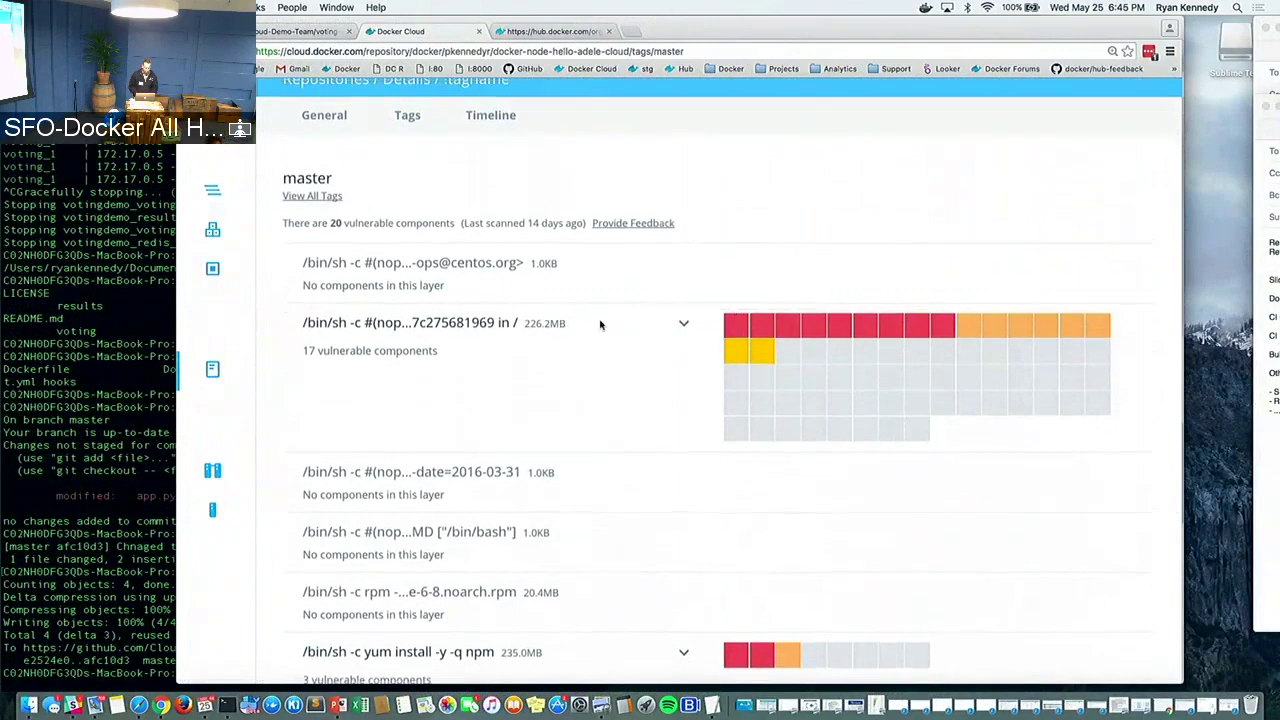
pyautogui.scroll(1, 600, 324)
pyautogui.scroll(-2, 600, 324)
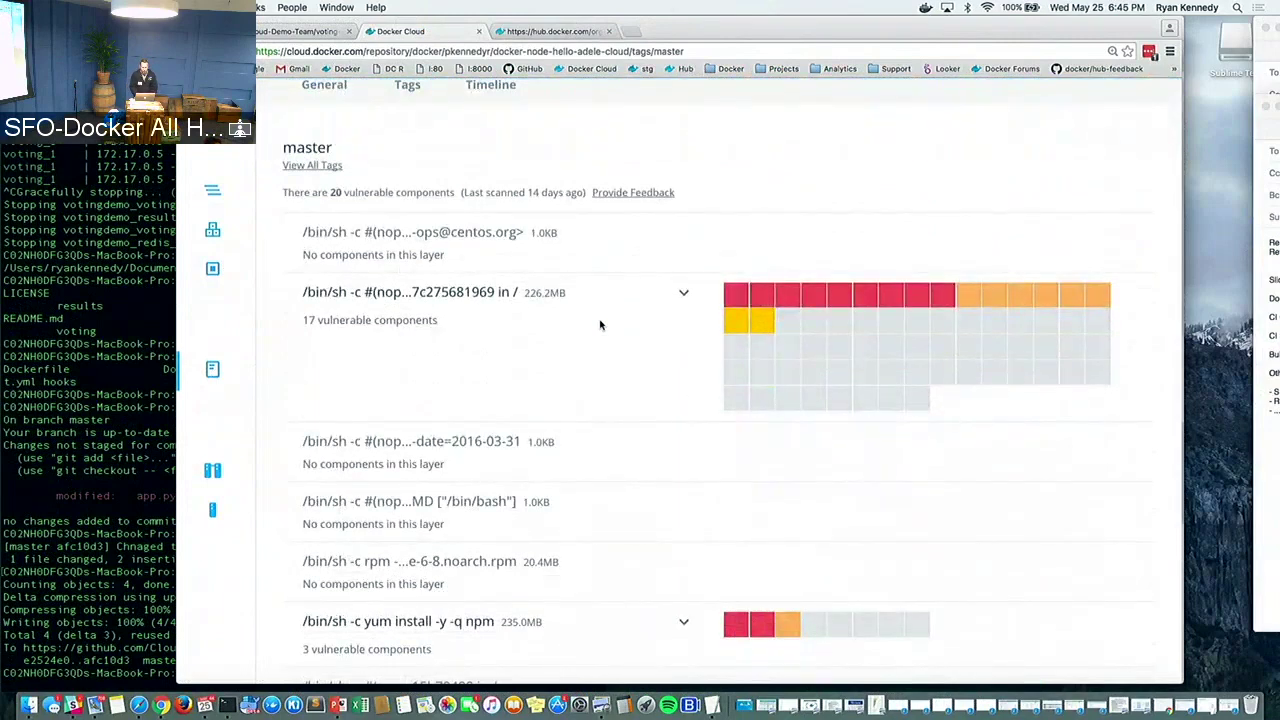
pyautogui.scroll(2, 600, 324)
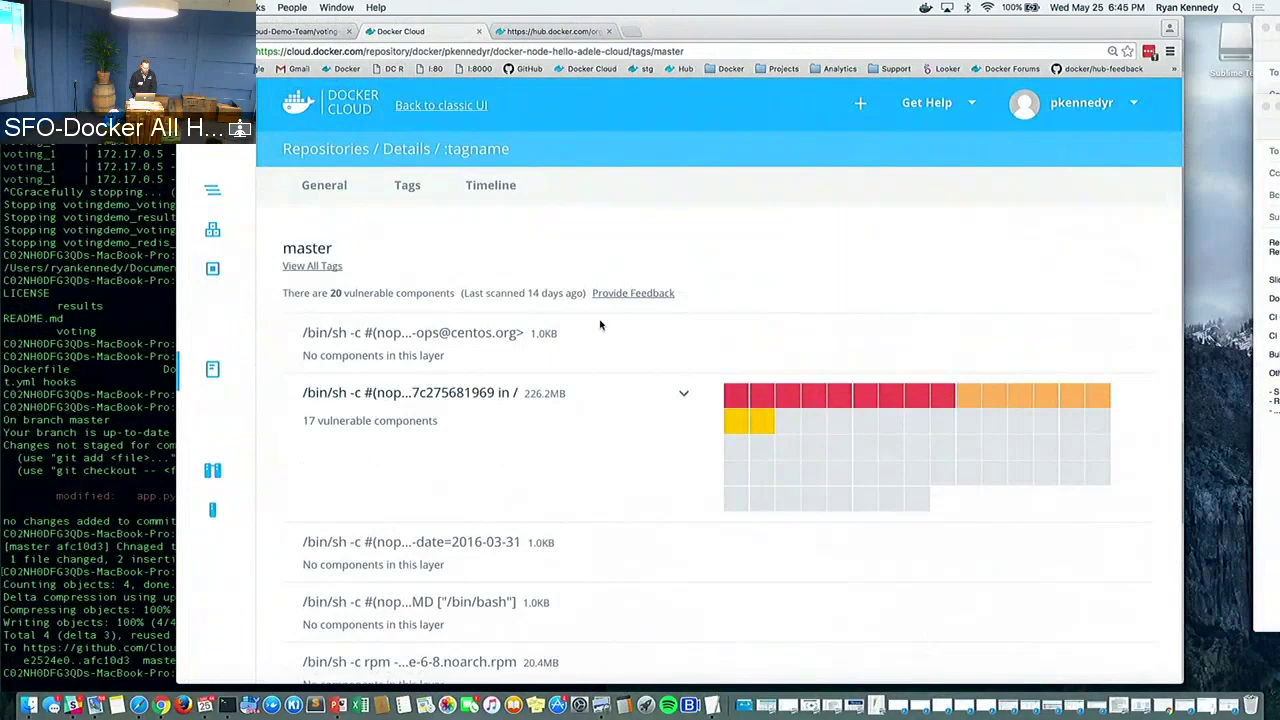
# Review the account plan in Account Settings: 10 private repositories at $7/month with Security Scanning
pyautogui.click(1100, 110)
pyautogui.click(1044, 183)
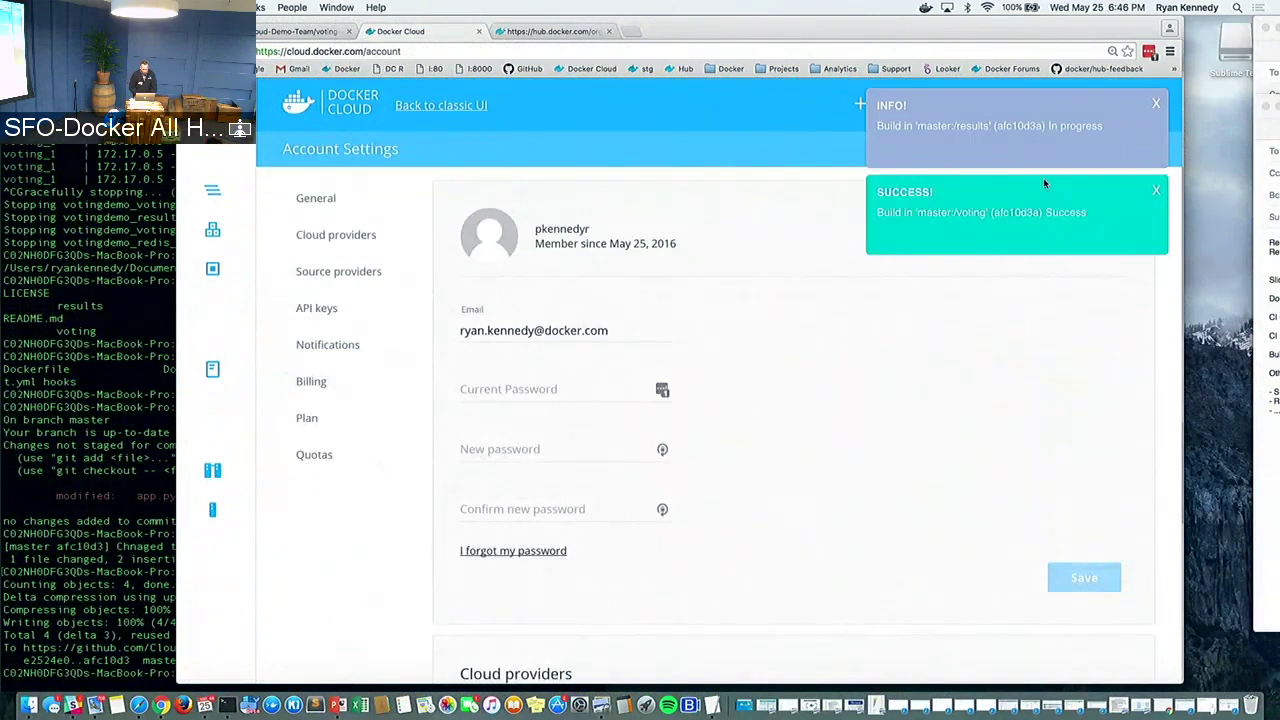
pyautogui.click(307, 418)
pyautogui.scroll(-3, 615, 347)
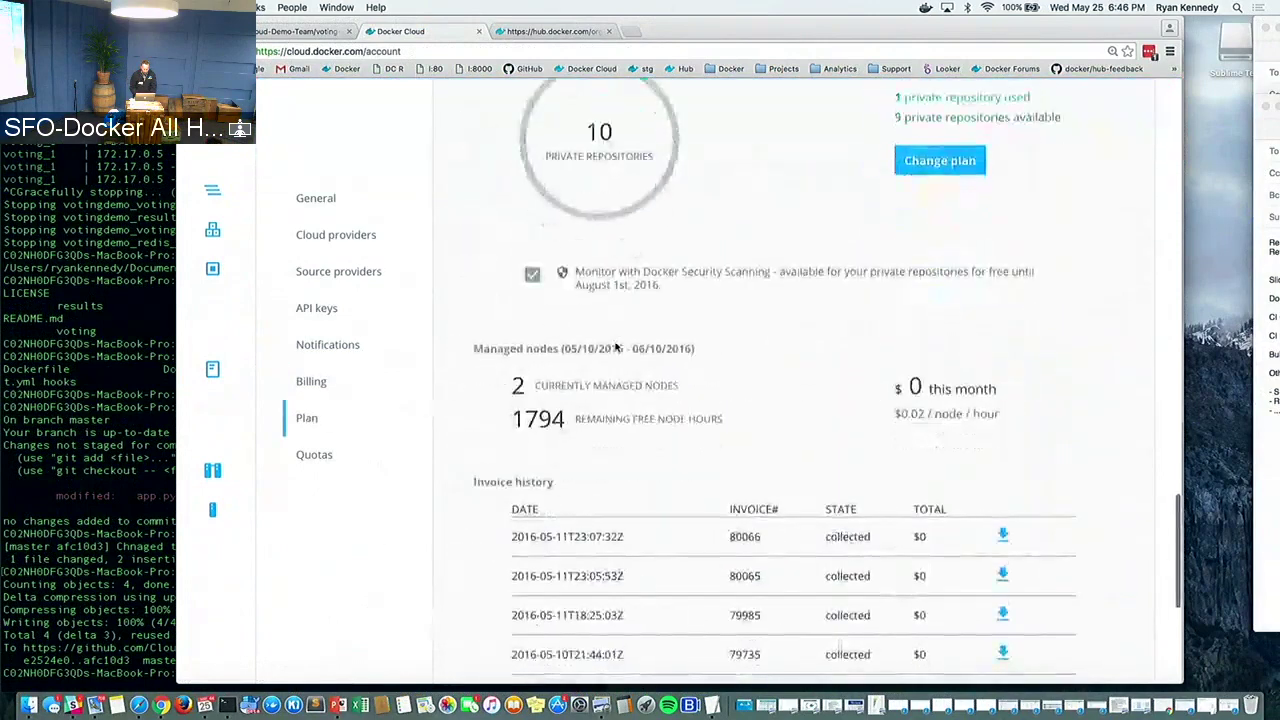
pyautogui.scroll(3, 615, 347)
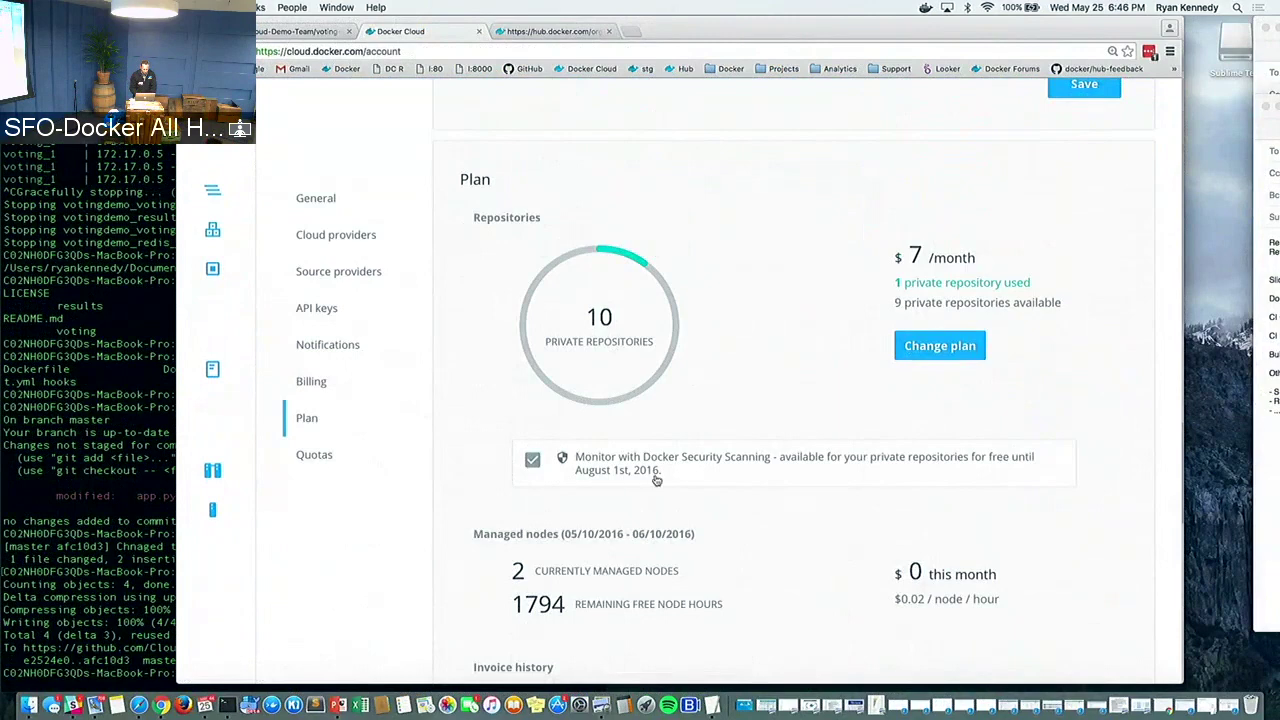
pyautogui.scroll(5, 656, 480)
pyautogui.scroll(10, 748, 330)
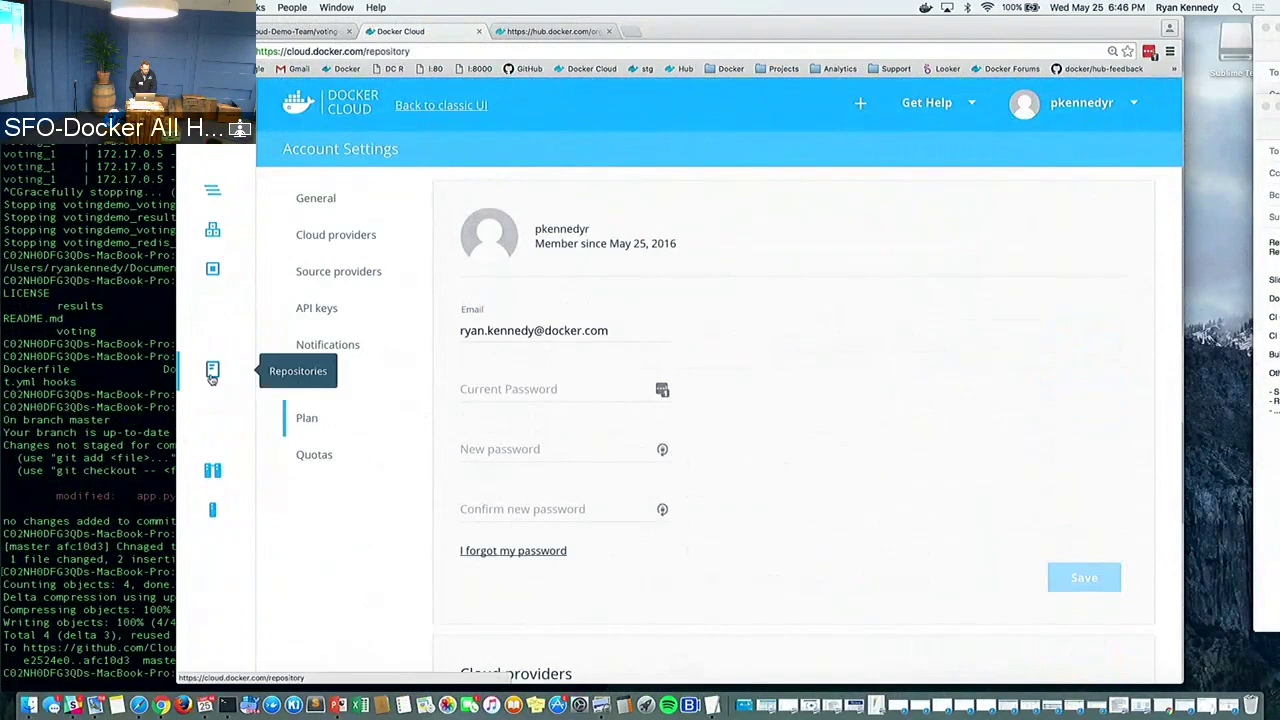
# Switch to the cloudorg namespace and open cloudorg/voting's tags and build timeline
pyautogui.click(210, 369)
pyautogui.click(600, 209)
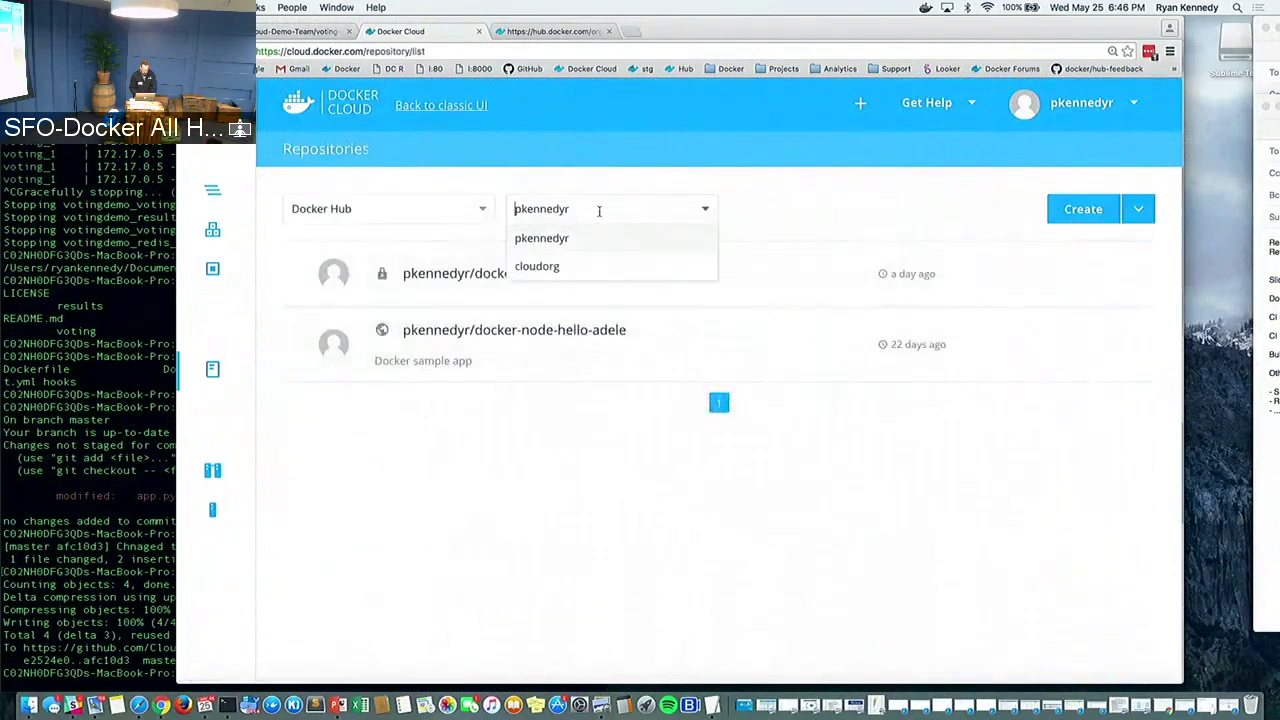
pyautogui.click(586, 258)
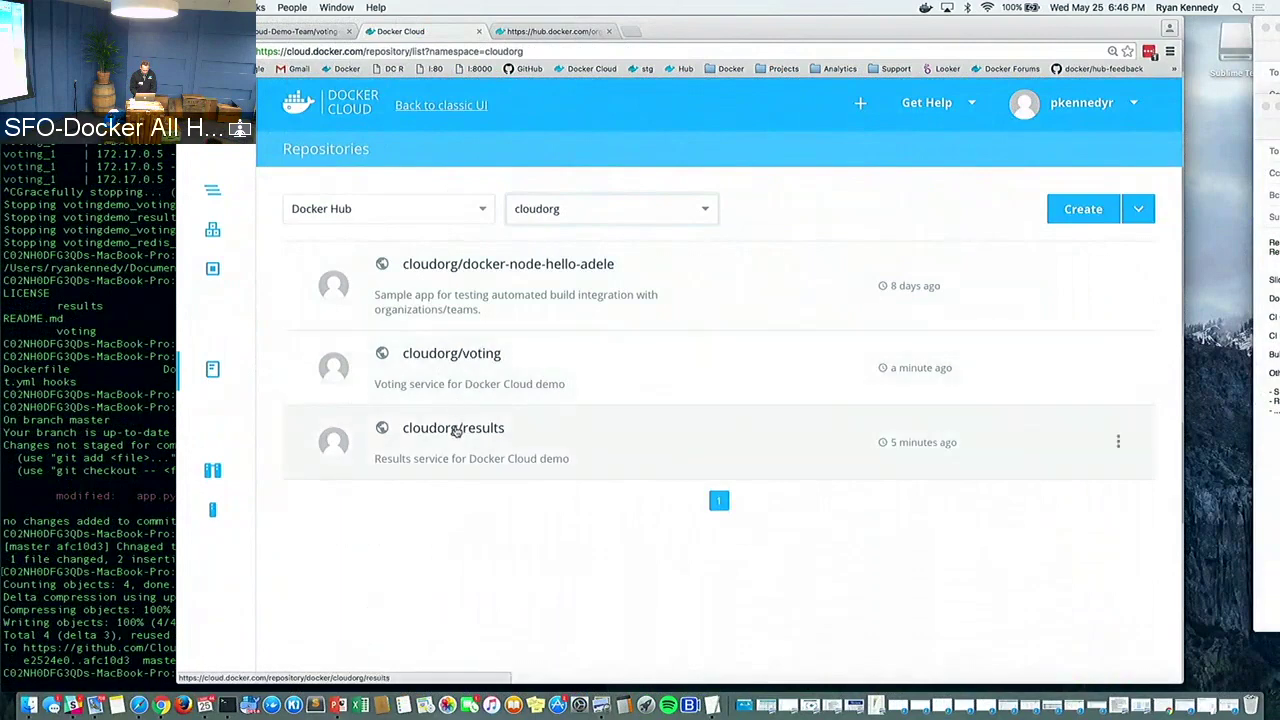
pyautogui.click(458, 358)
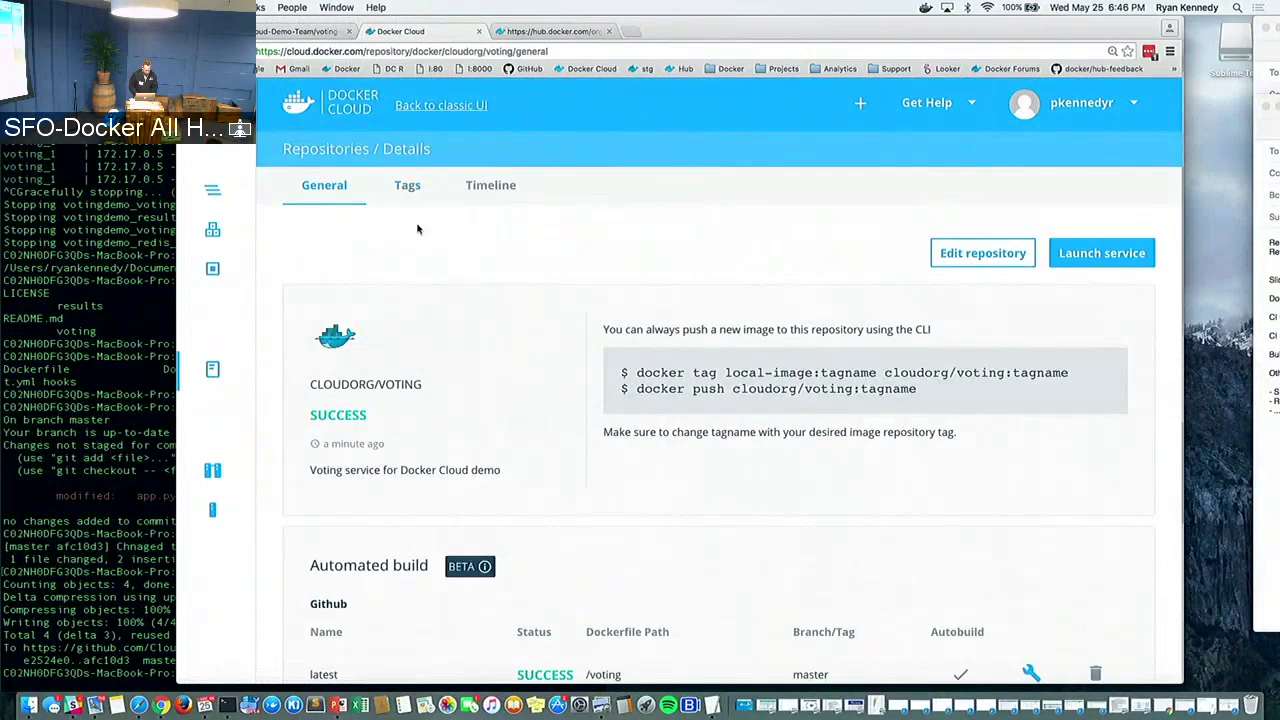
pyautogui.click(408, 192)
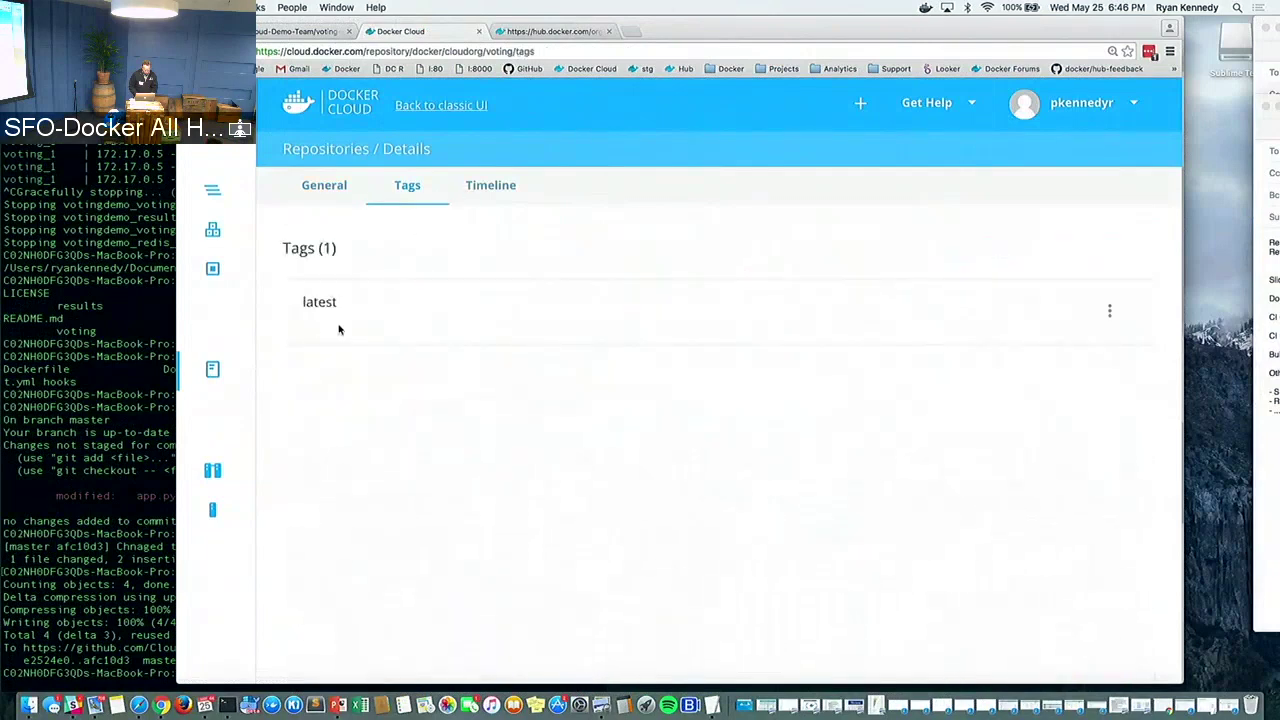
pyautogui.click(500, 183)
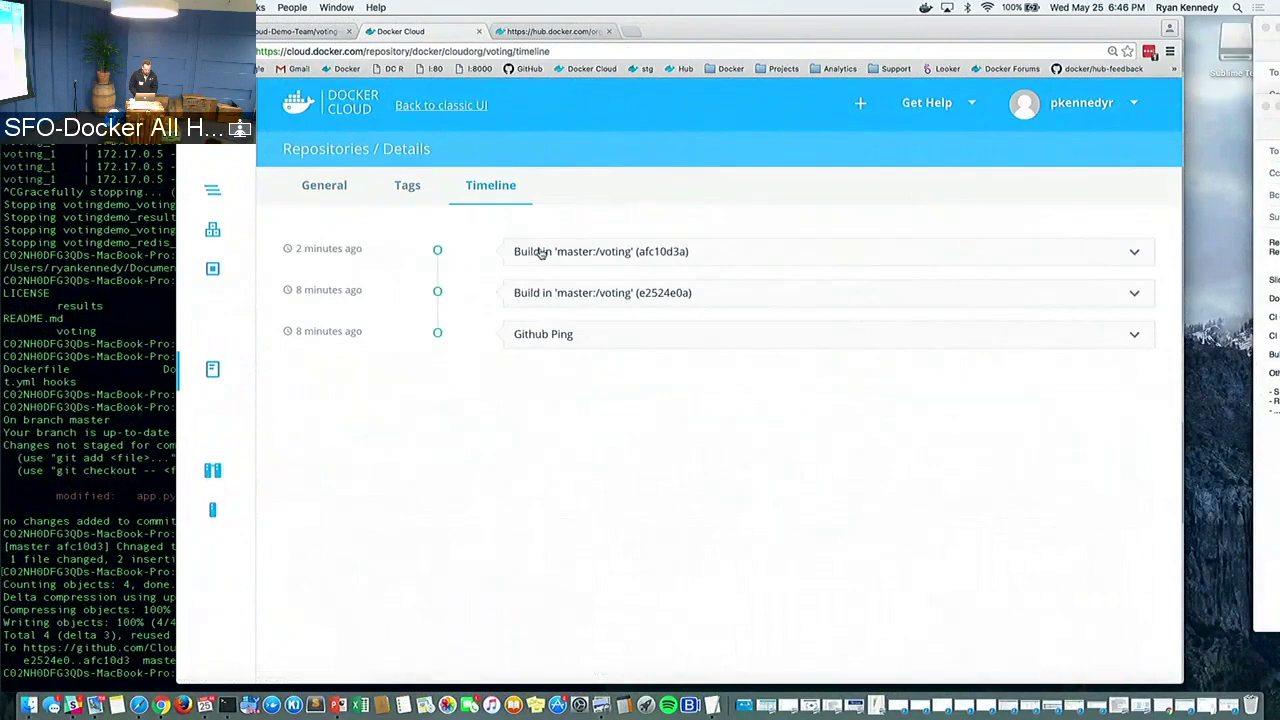
# Expand the latest master:voting build and read through its log to confirm a successful push
pyautogui.click(540, 253)
pyautogui.scroll(-4, 431, 298)
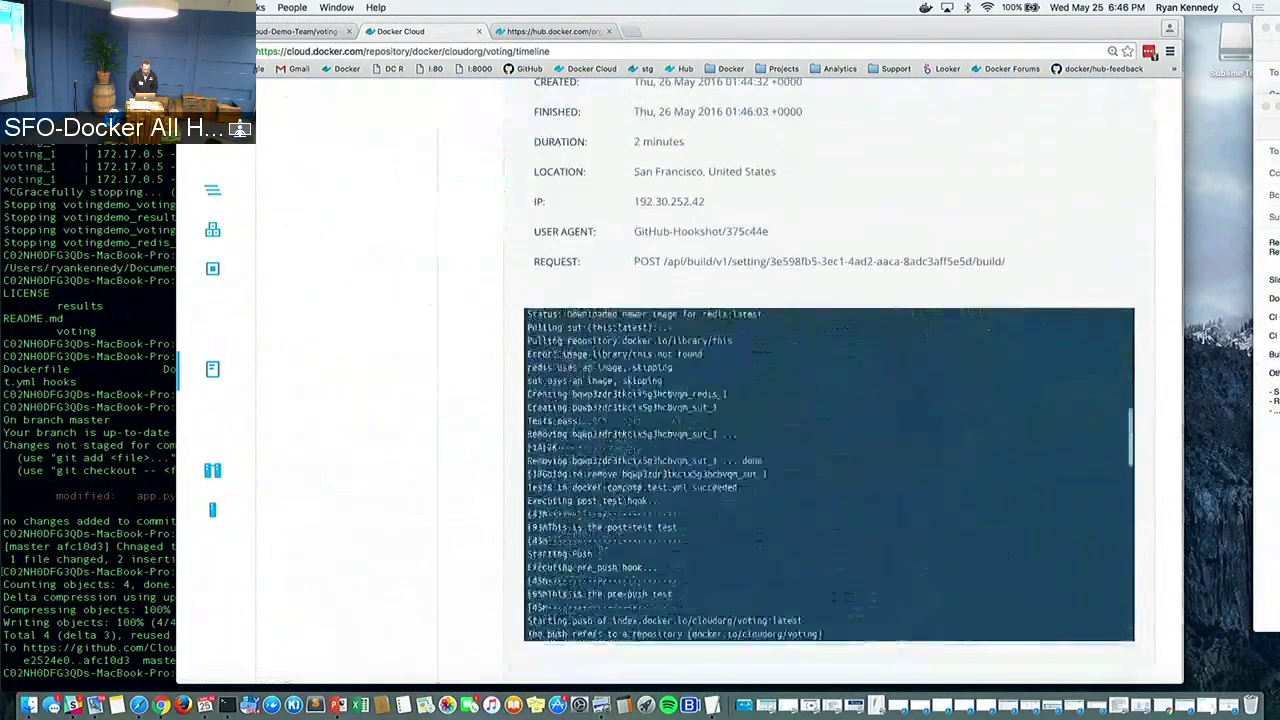
pyautogui.scroll(4, 400, 374)
pyautogui.scroll(-4, 400, 374)
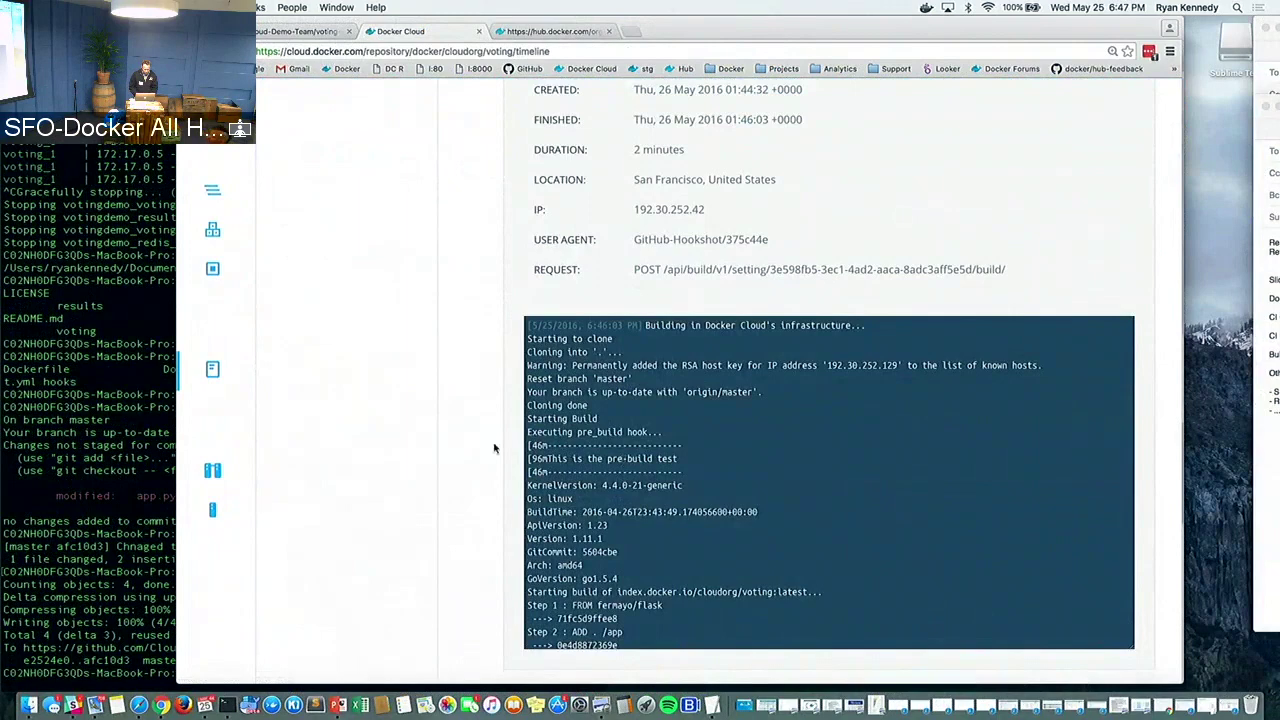
pyautogui.scroll(-2, 488, 447)
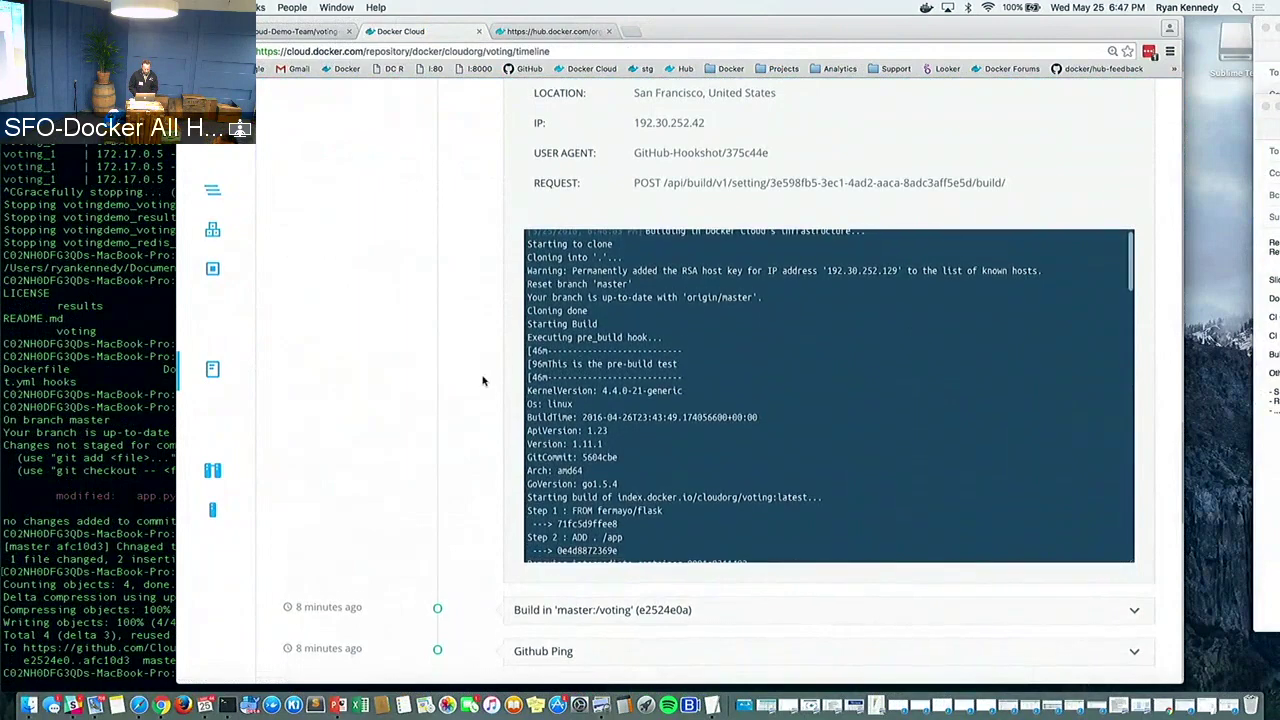
pyautogui.scroll(-1, 480, 374)
pyautogui.scroll(-6, 645, 369)
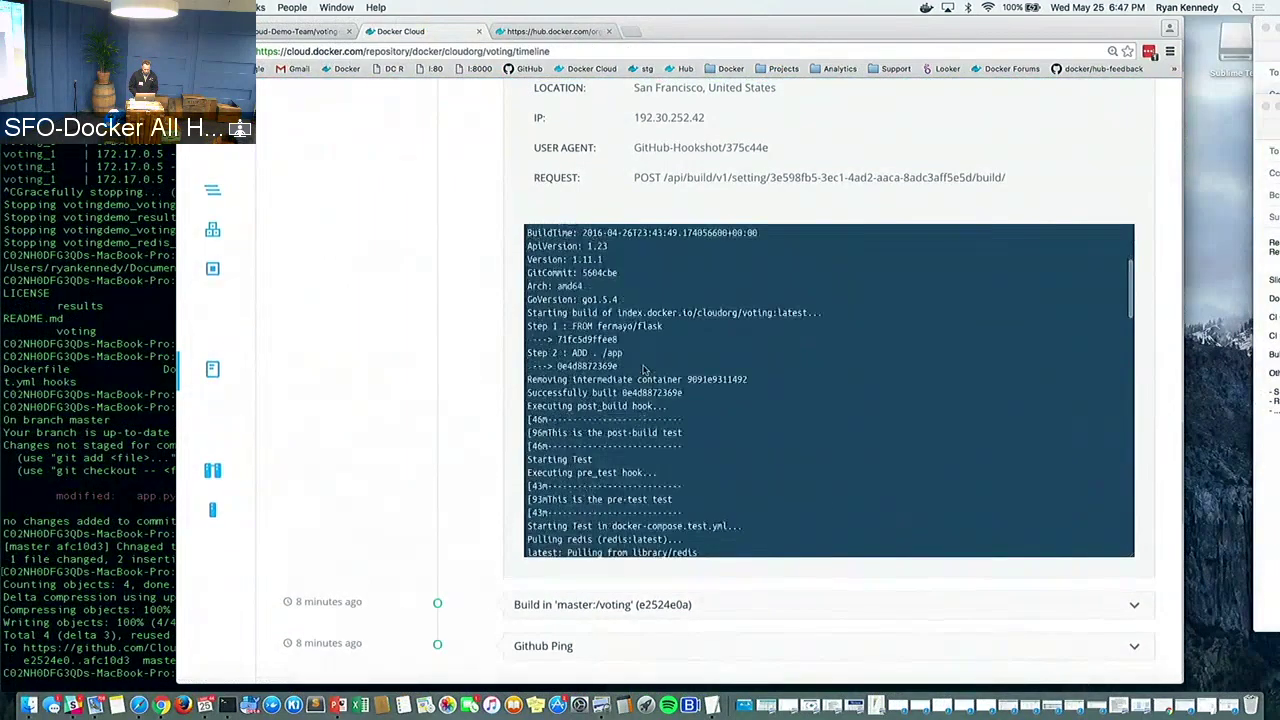
pyautogui.scroll(-6, 645, 368)
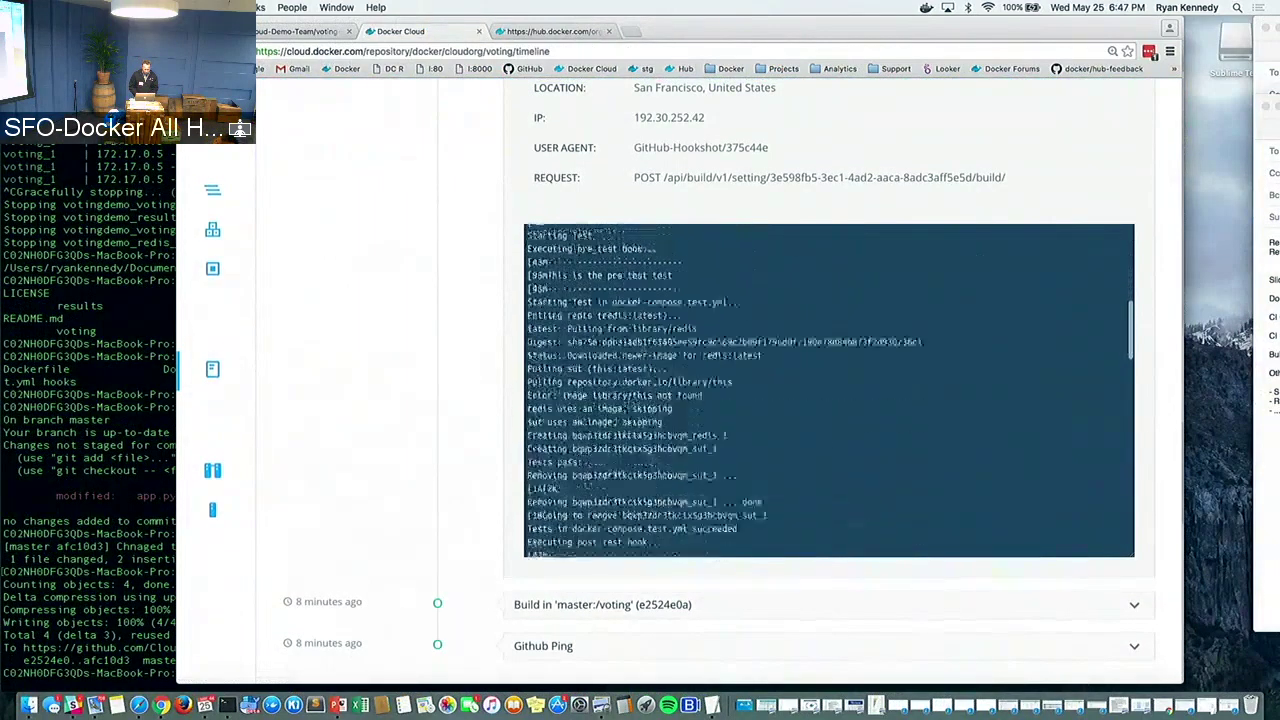
pyautogui.scroll(-8, 645, 372)
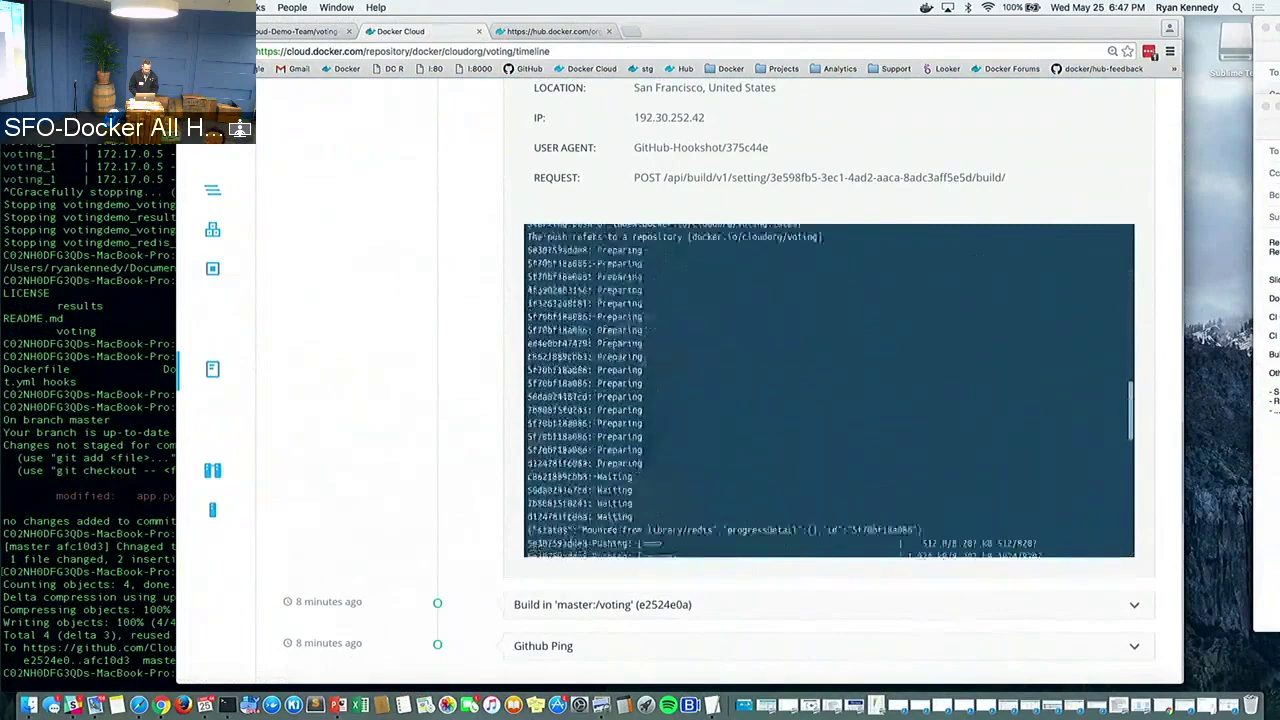
pyautogui.scroll(-8, 645, 376)
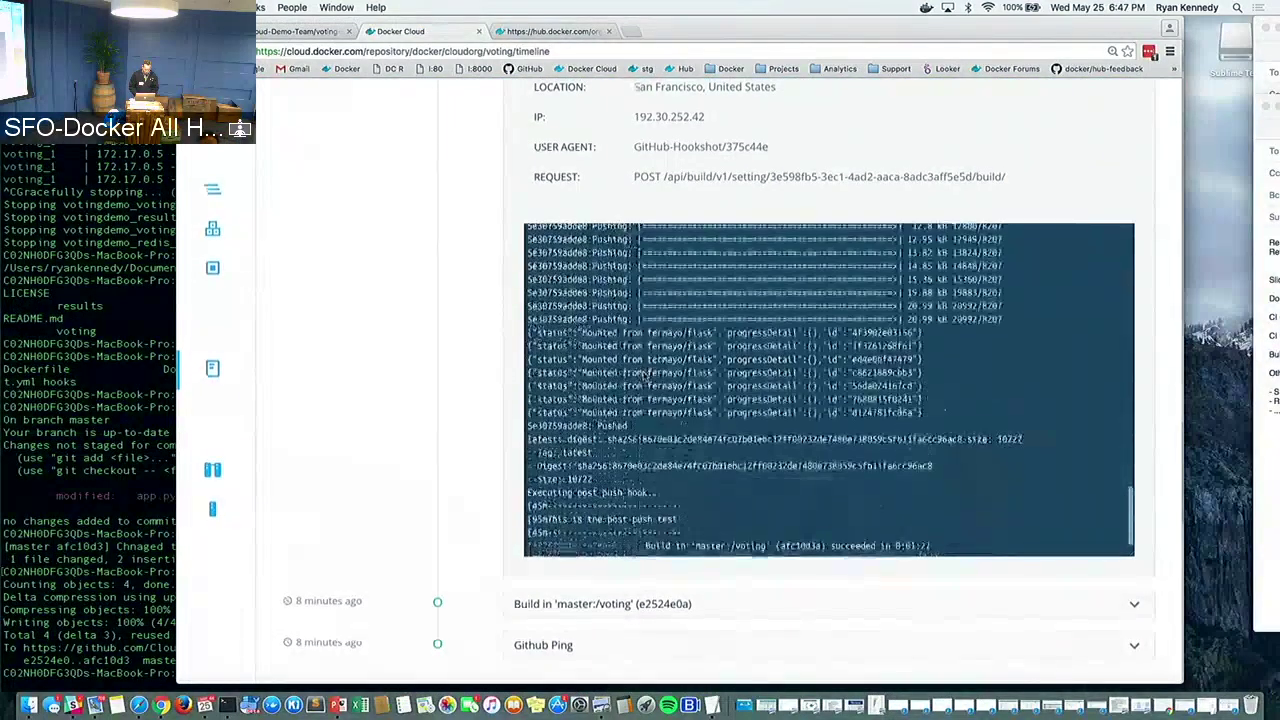
pyautogui.scroll(5, 366, 372)
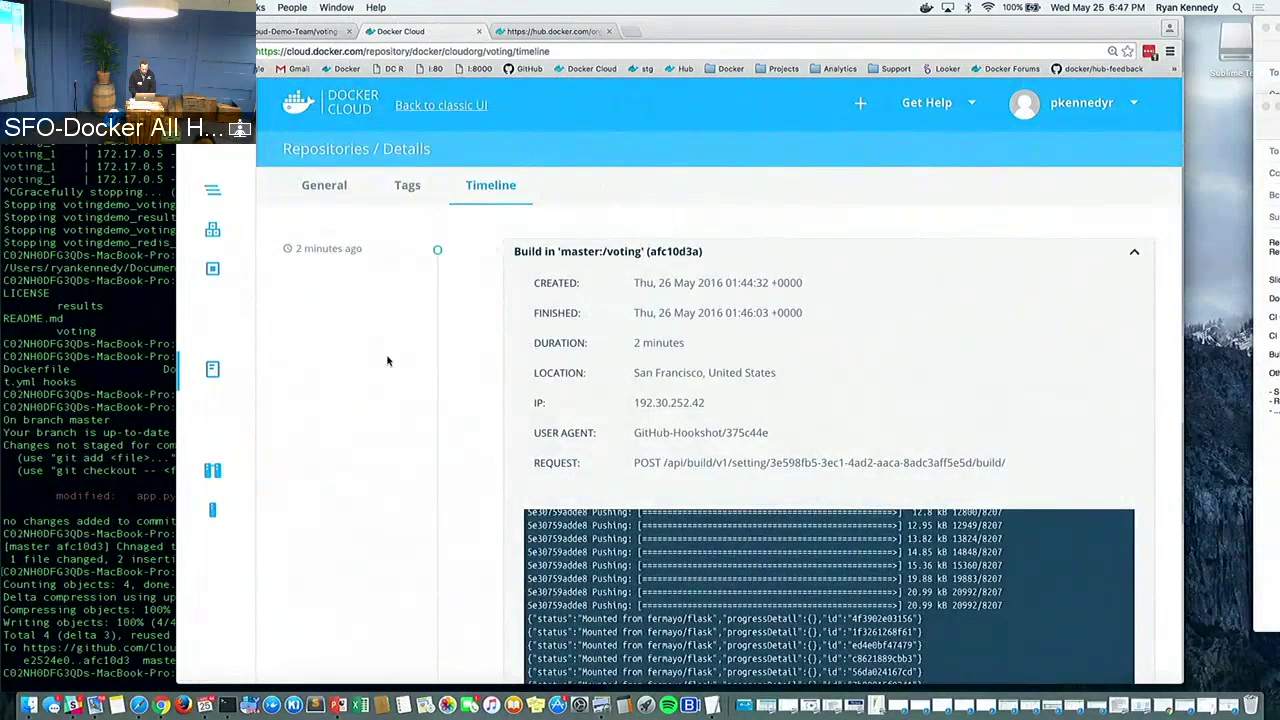
pyautogui.press('super+Tab')
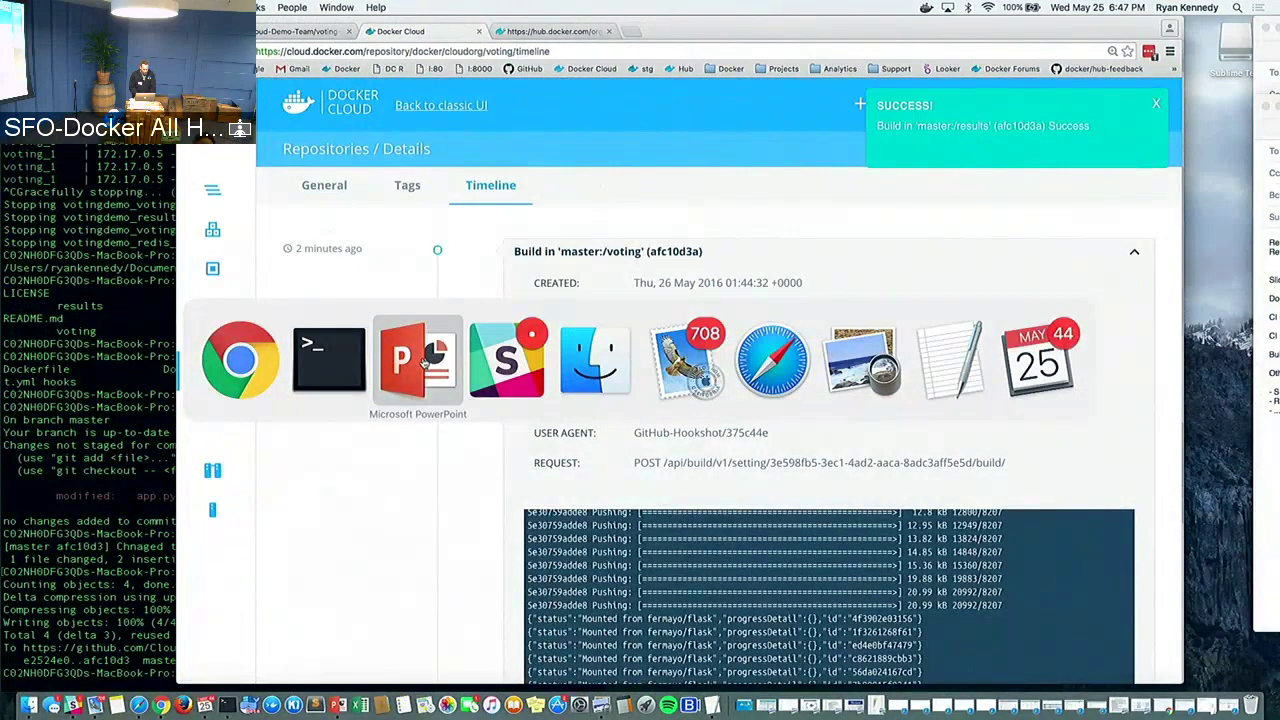
# Show PowerPoint slide 11, 'CI/CD via Docker Cloud', then return to Chrome
pyautogui.click(422, 362)
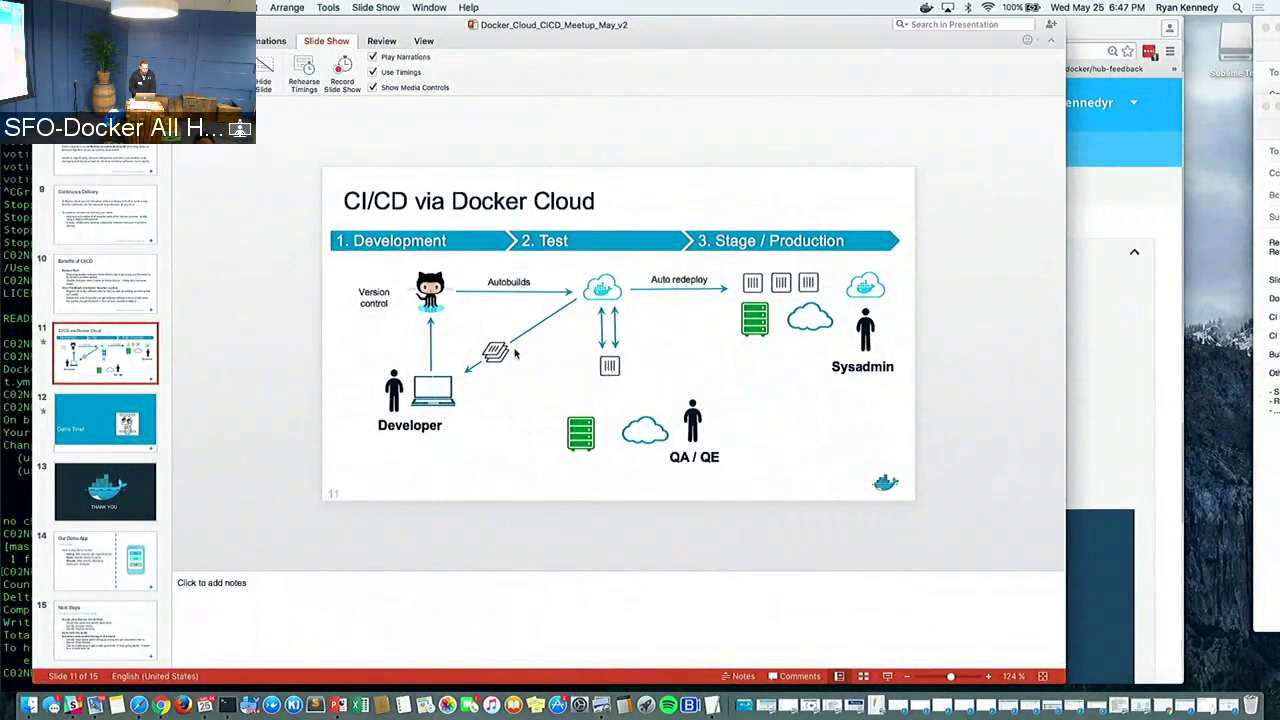
pyautogui.press('super+Tab')
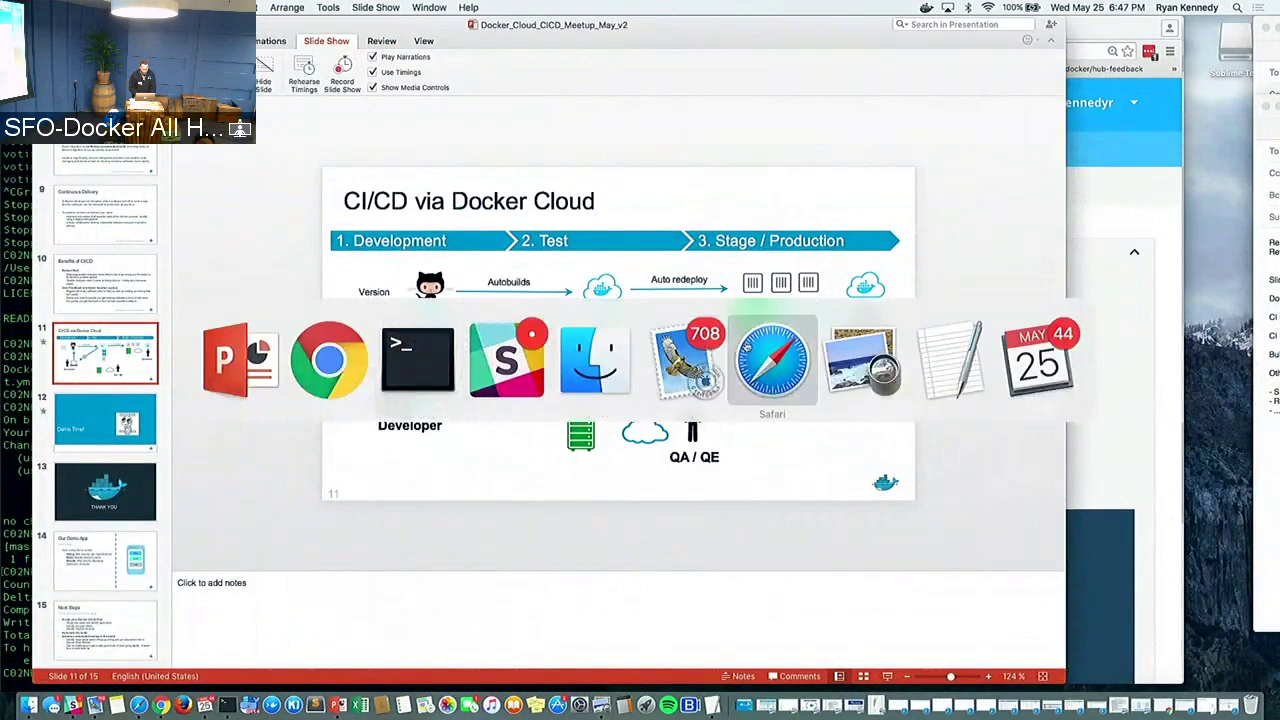
pyautogui.click(340, 333)
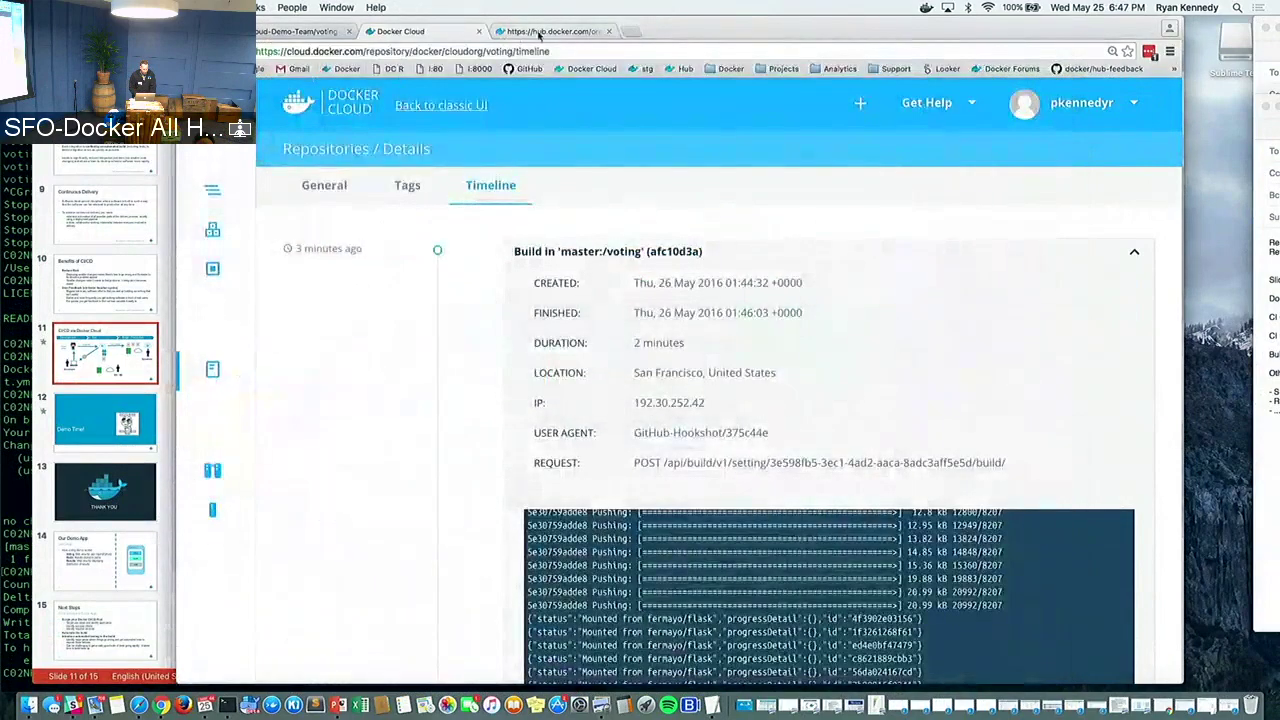
# Select the team name clouddemoteam in the demo script, then open cloudorg's Teams page
pyautogui.click(539, 33)
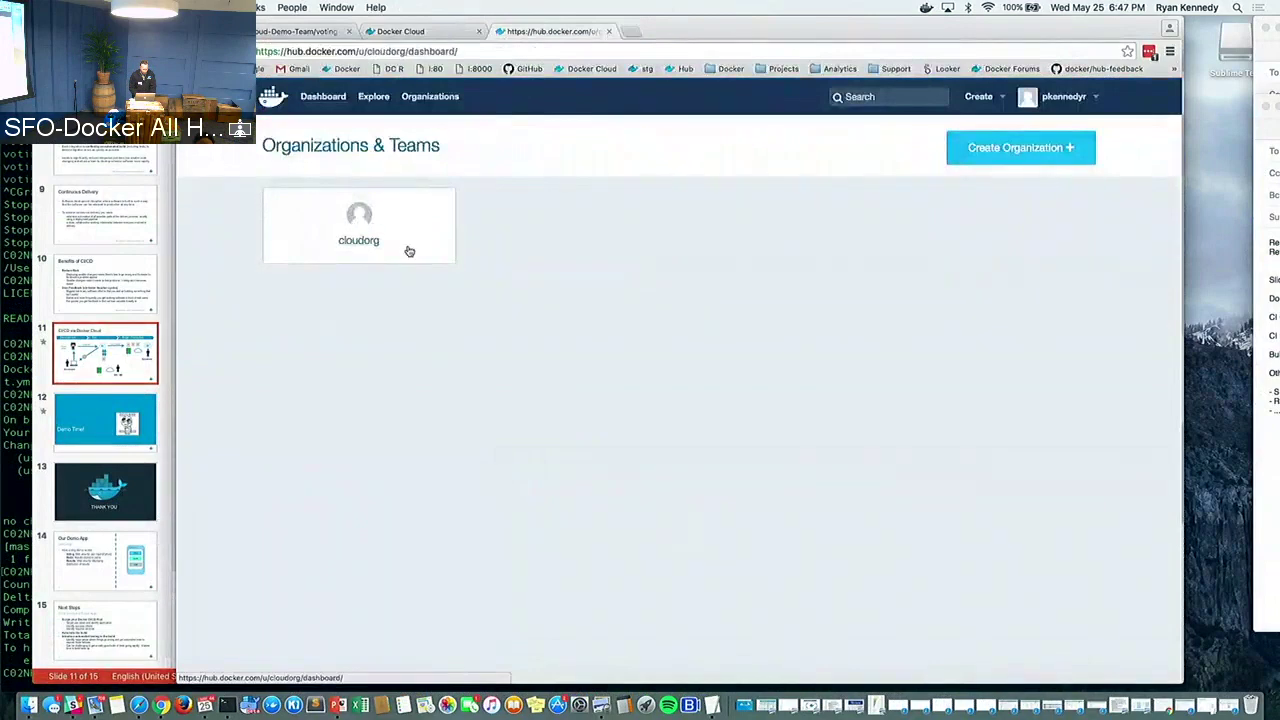
pyautogui.press('super+Tab')
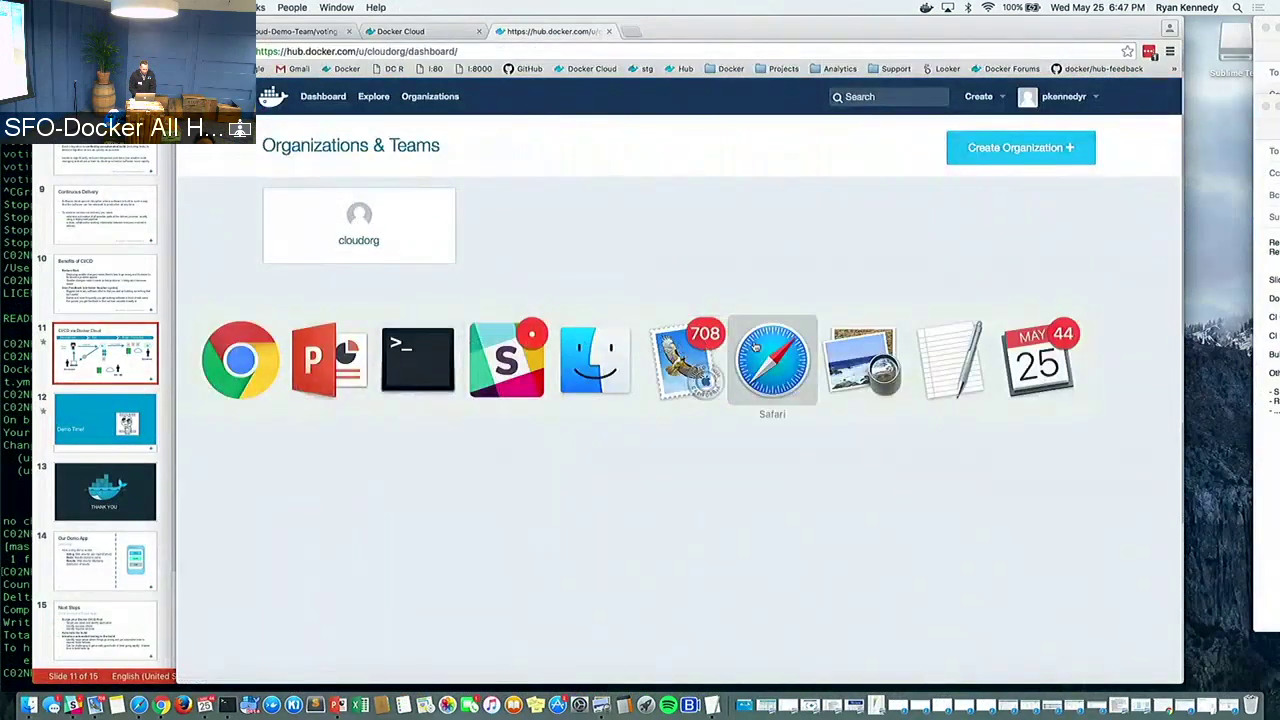
pyautogui.click(770, 358)
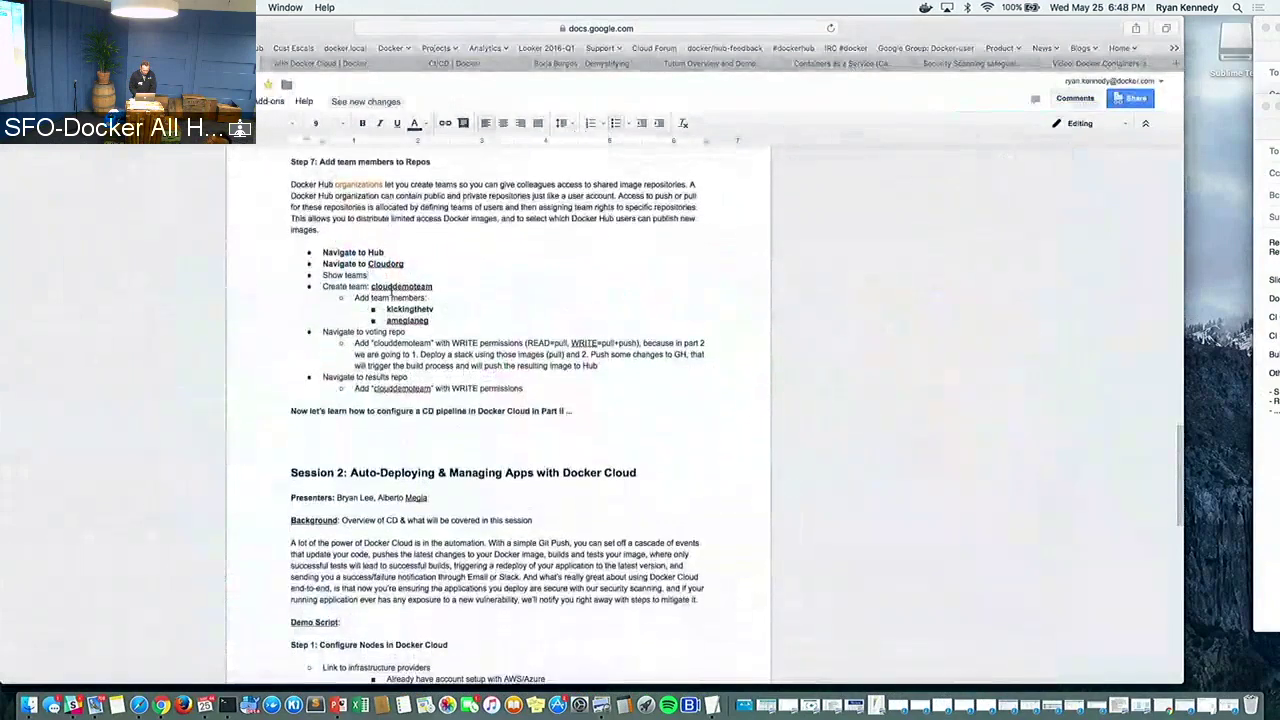
pyautogui.doubleClick(392, 288)
pyautogui.press('super+Tab')
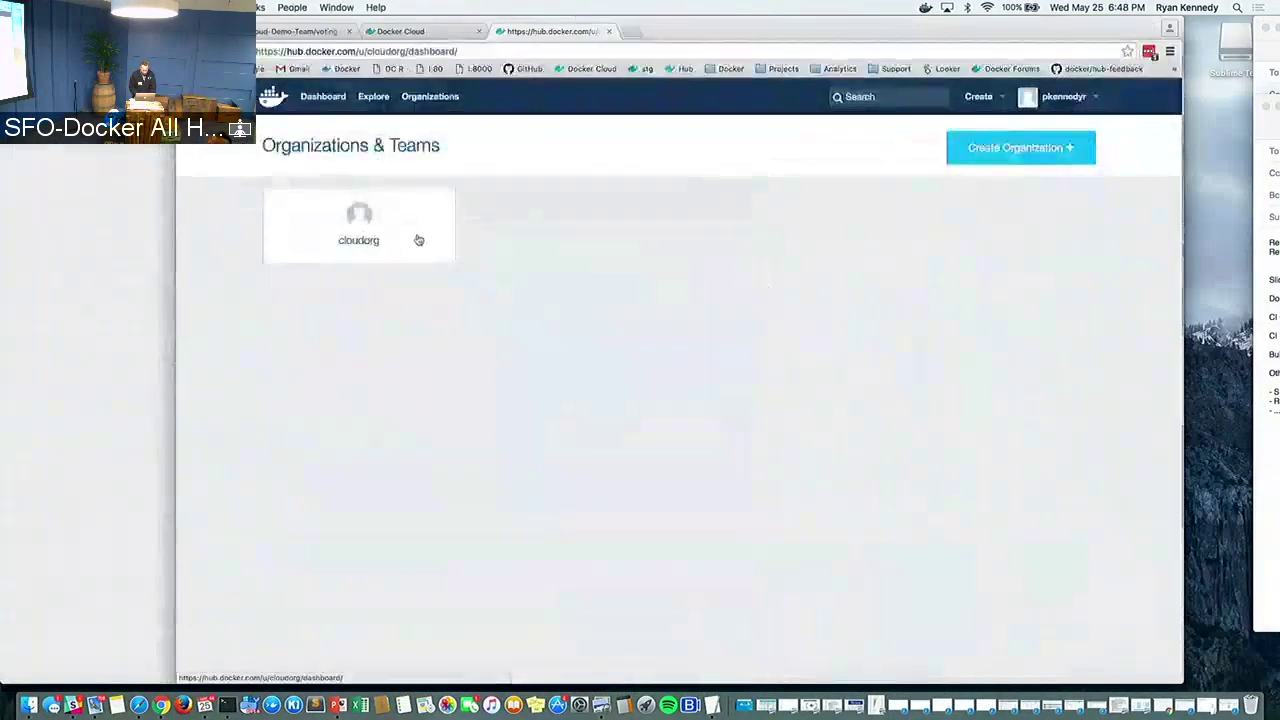
pyautogui.click(359, 225)
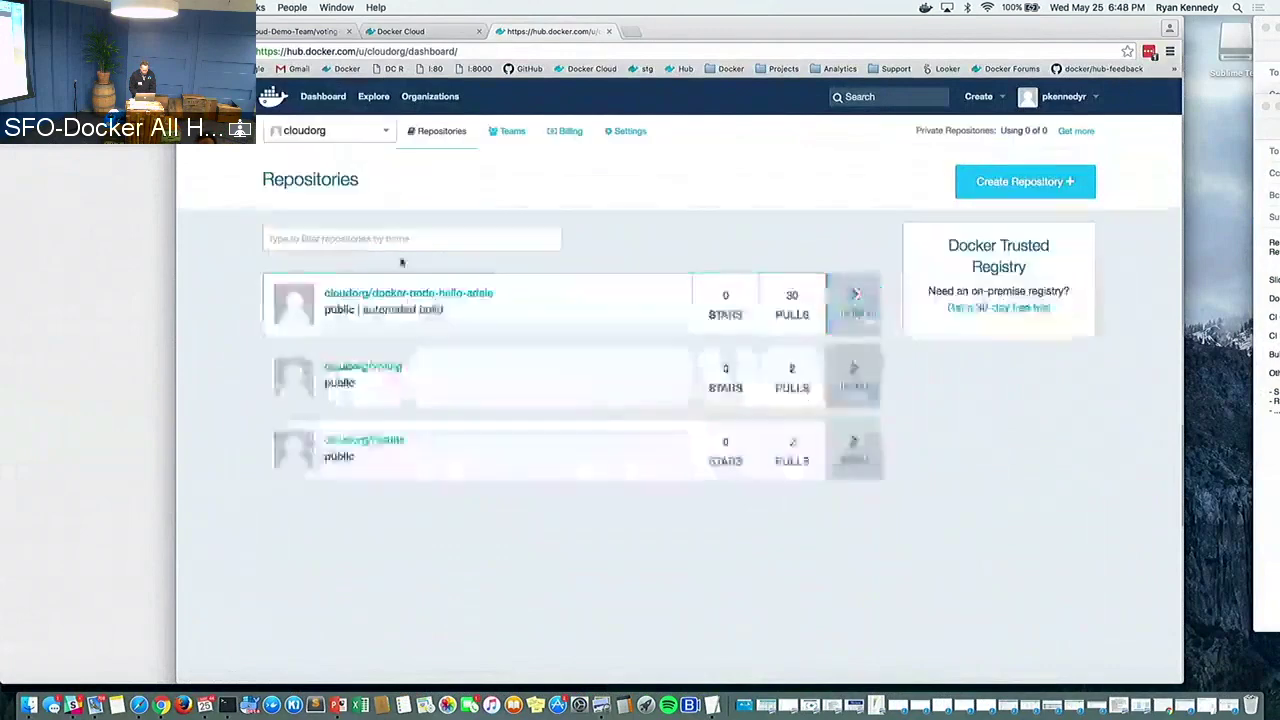
pyautogui.click(508, 131)
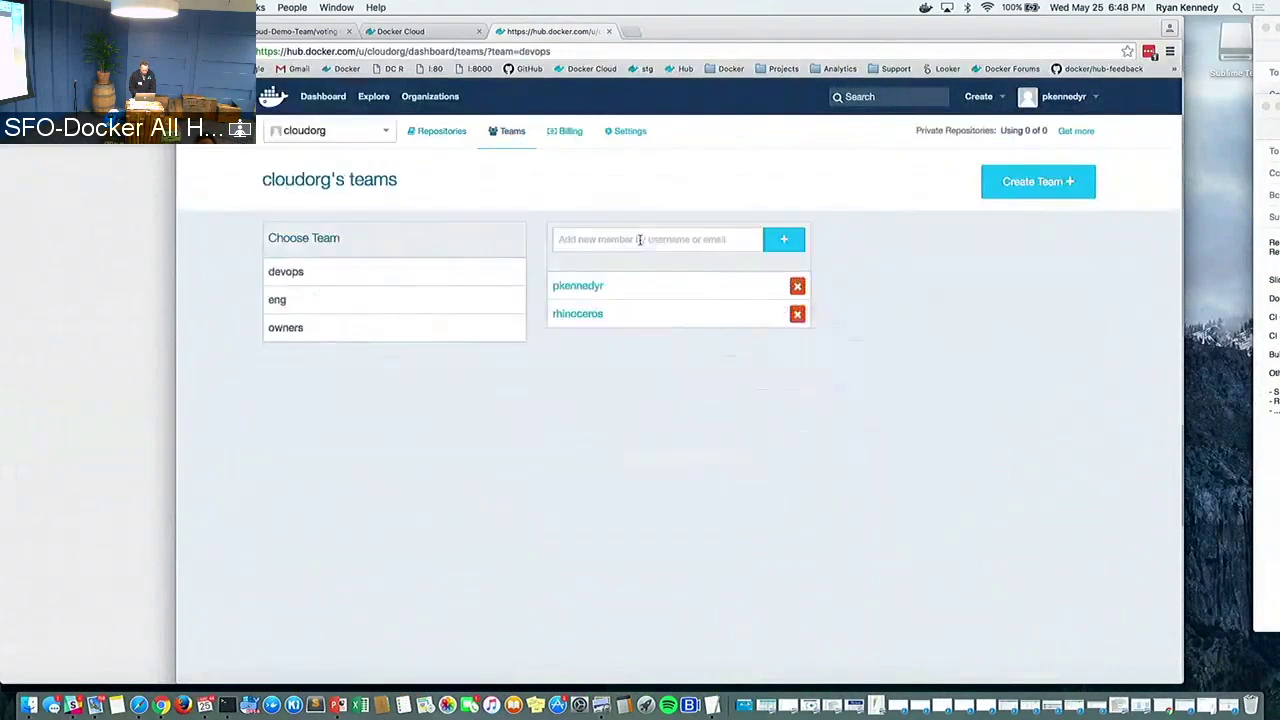
# Create the cloudorg team clouddemoteam with the description 'Cloud demo team'
pyautogui.click(1034, 178)
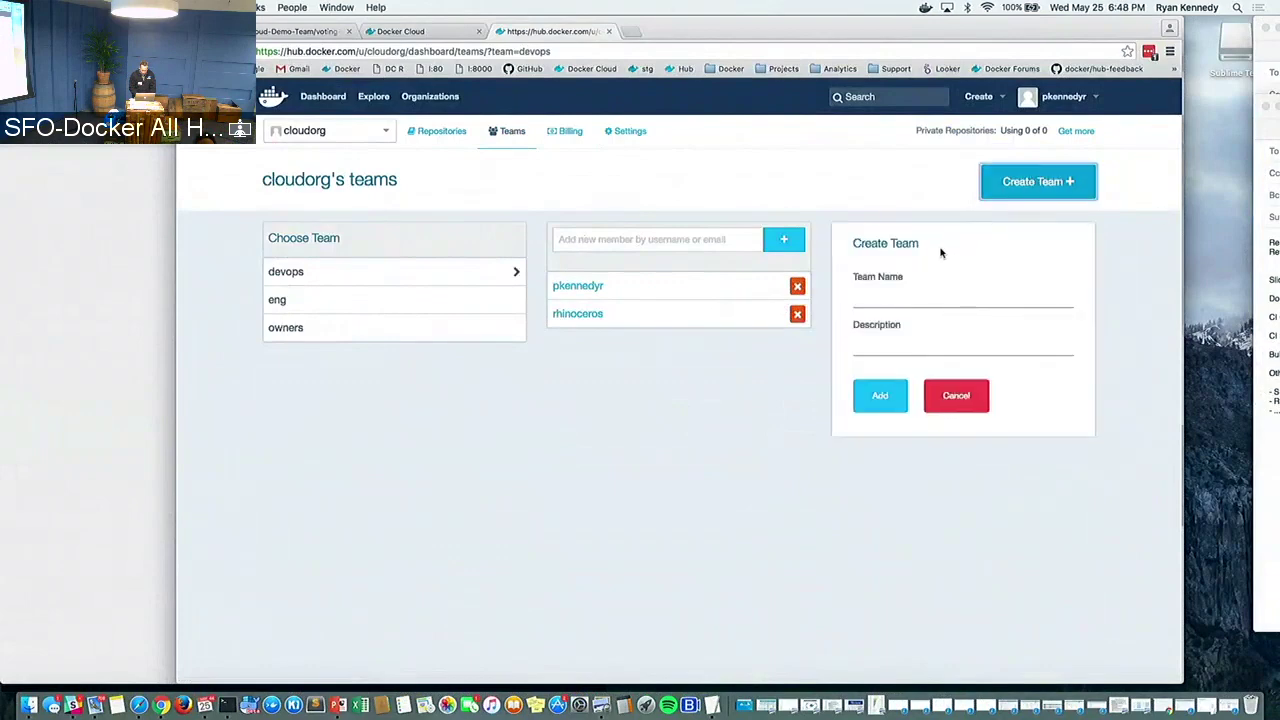
pyautogui.click(887, 291)
pyautogui.write('clouddemoteam')
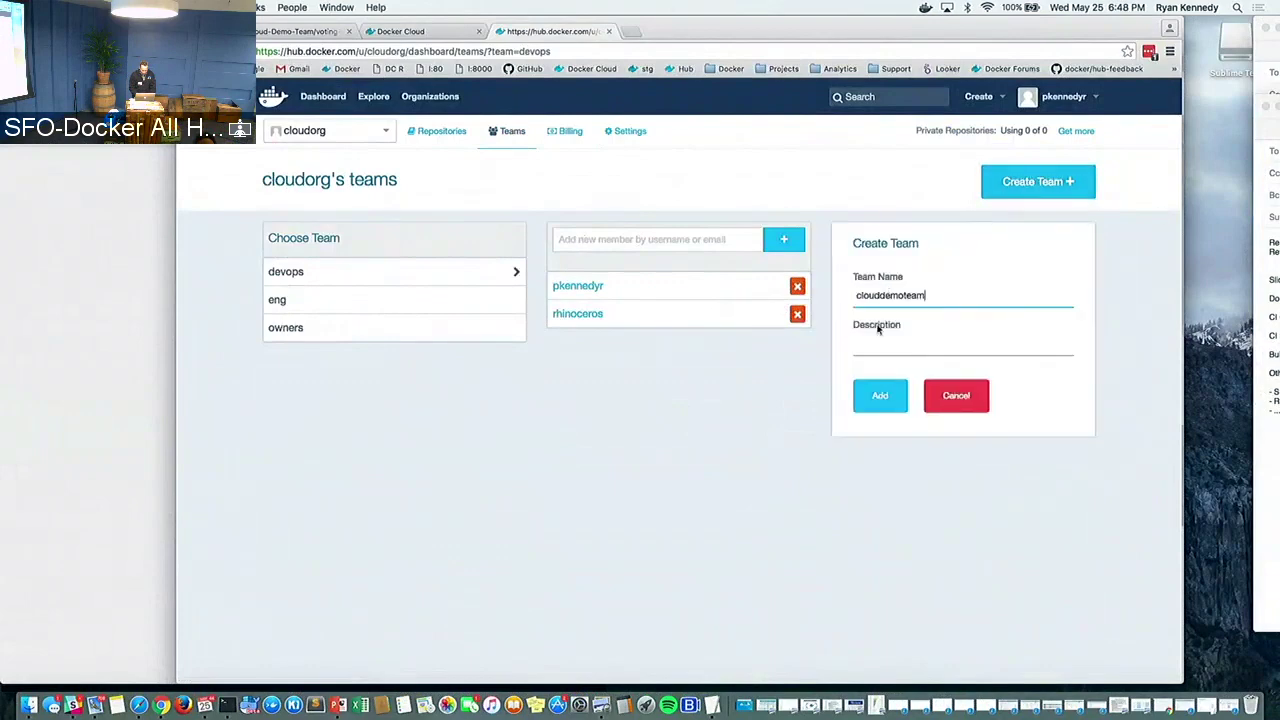
pyautogui.click(870, 342)
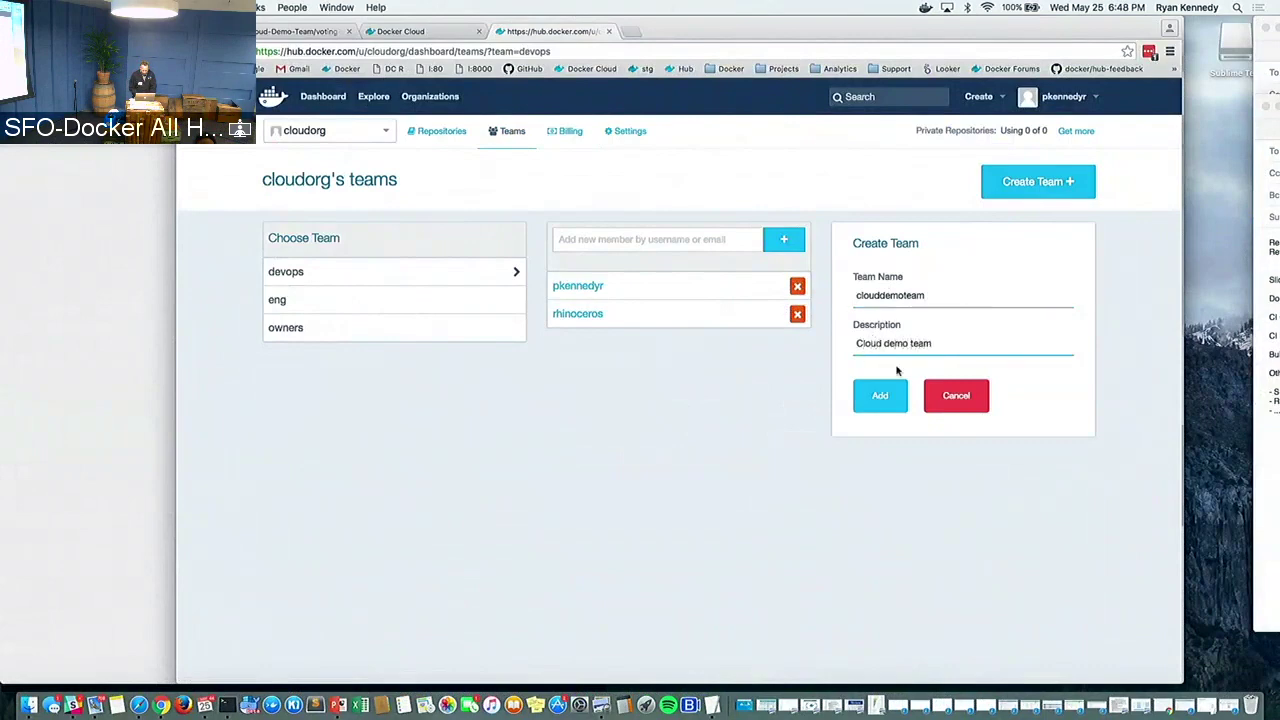
pyautogui.click(874, 400)
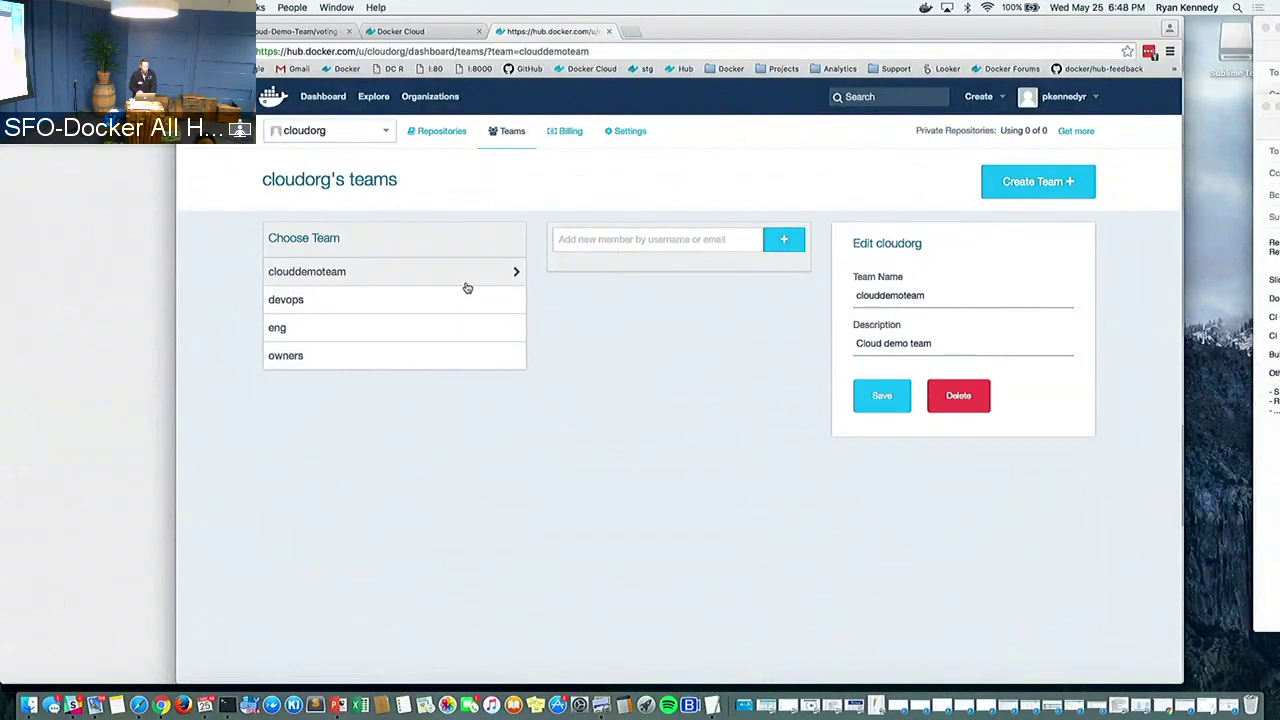
pyautogui.click(453, 139)
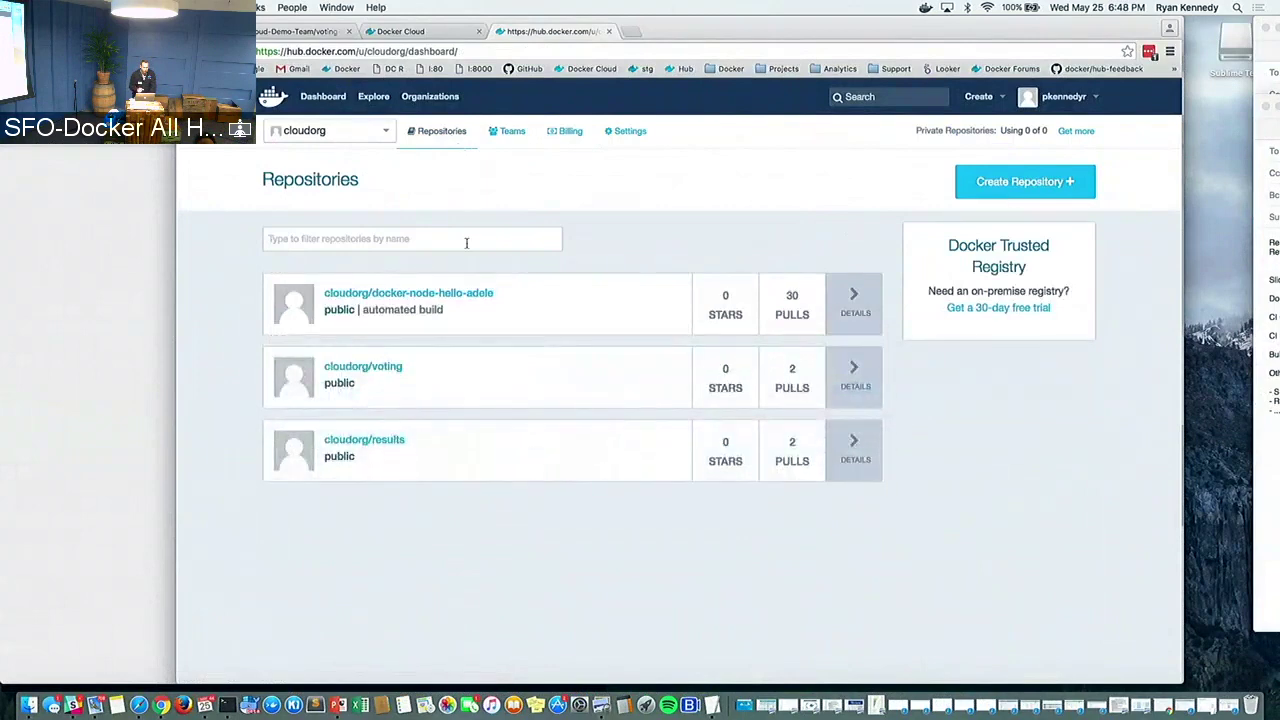
# Glance at voting's collaborator settings, then open clouddemoteam from cloudorg's Teams list
pyautogui.click(372, 371)
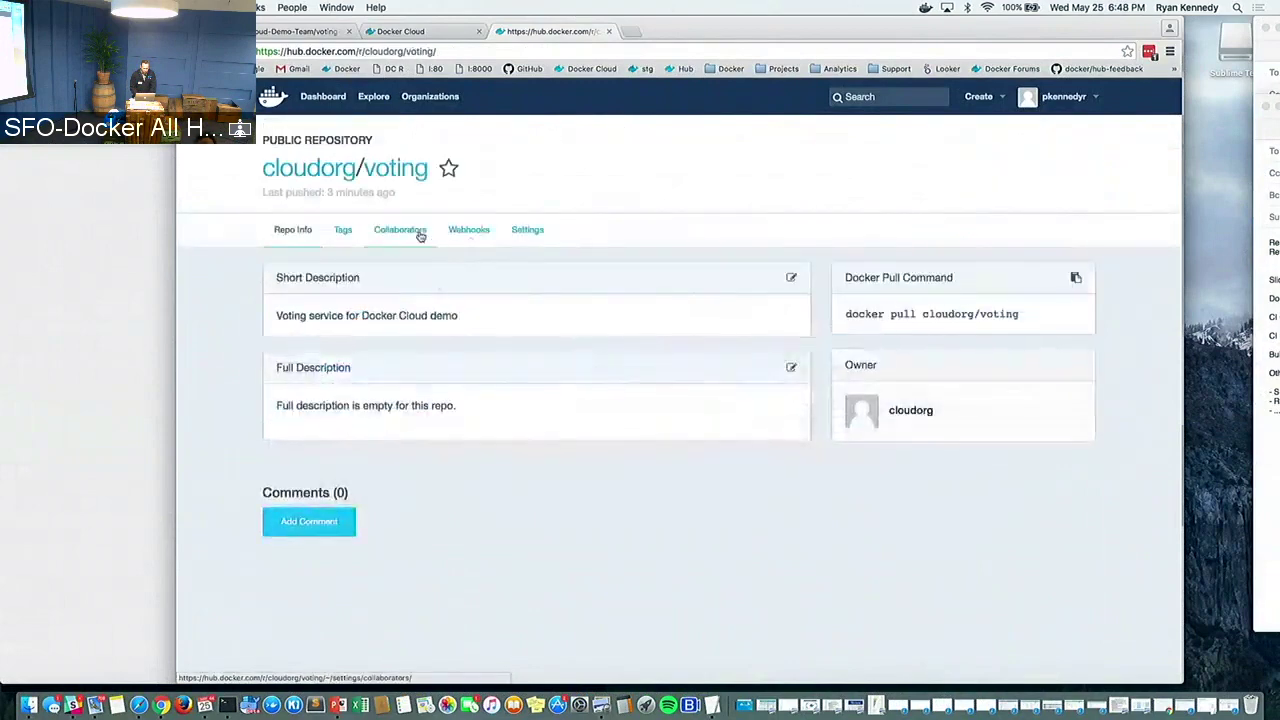
pyautogui.click(401, 233)
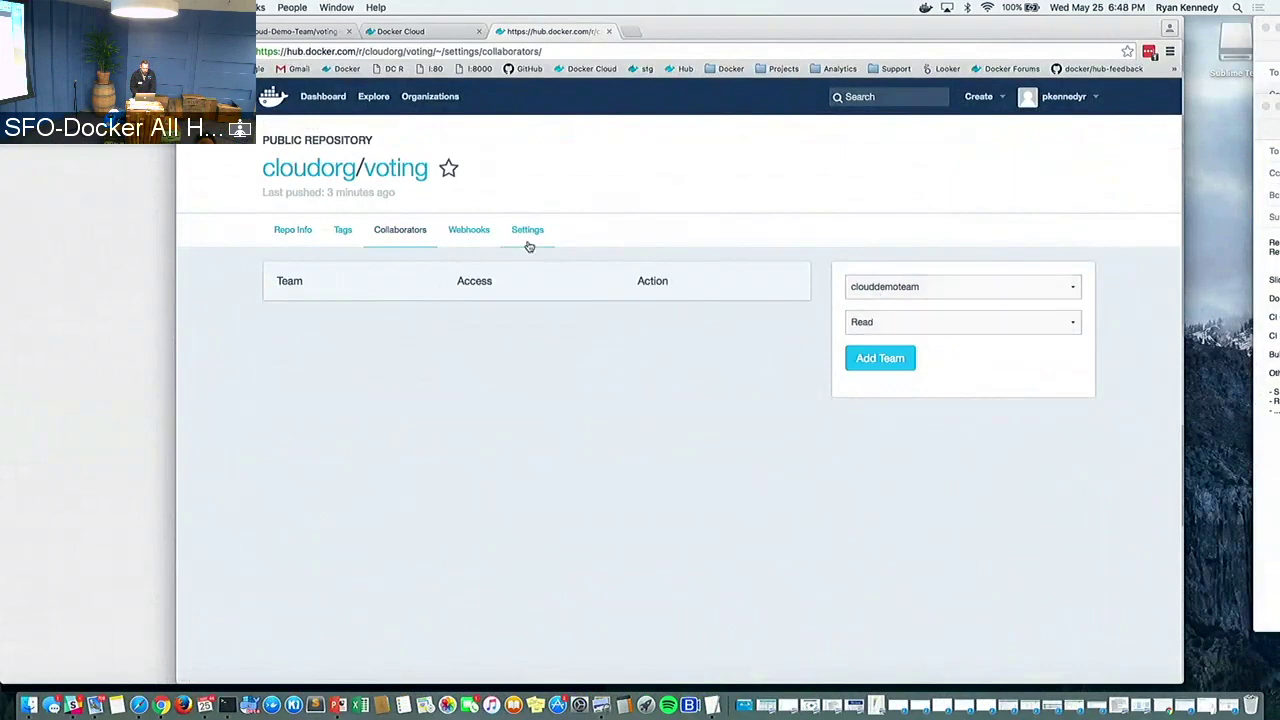
pyautogui.click(418, 97)
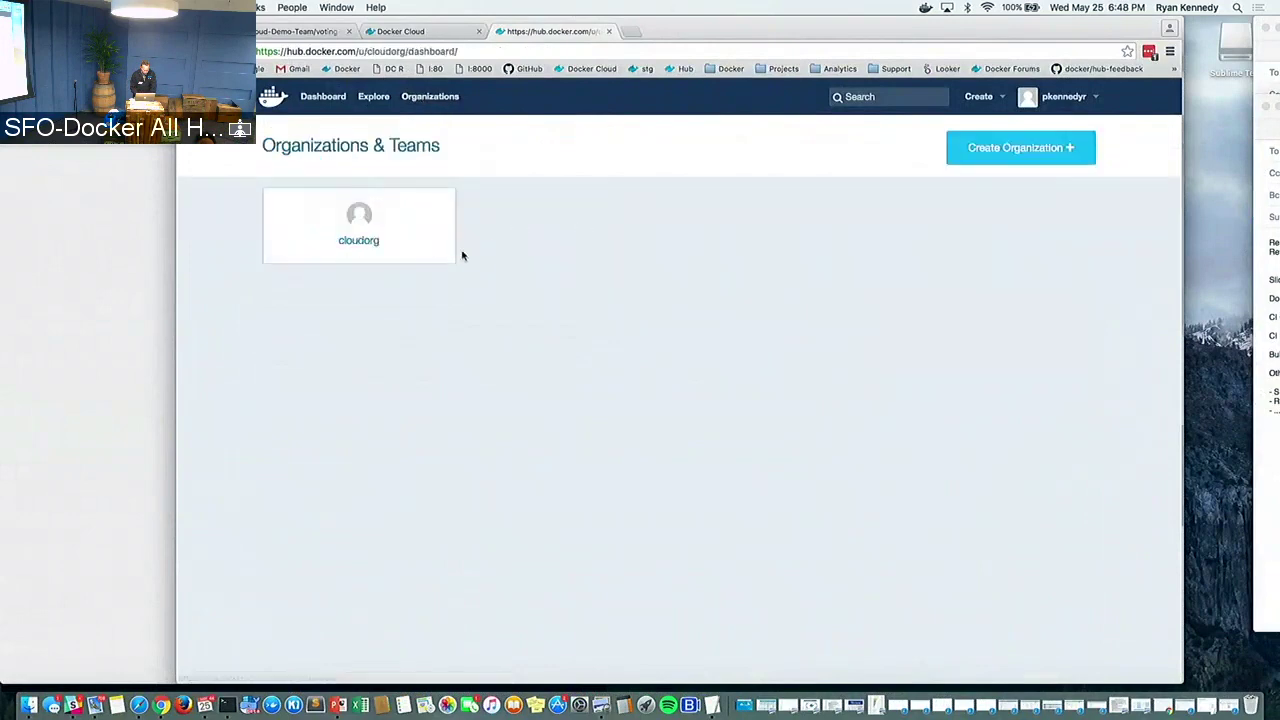
pyautogui.click(400, 258)
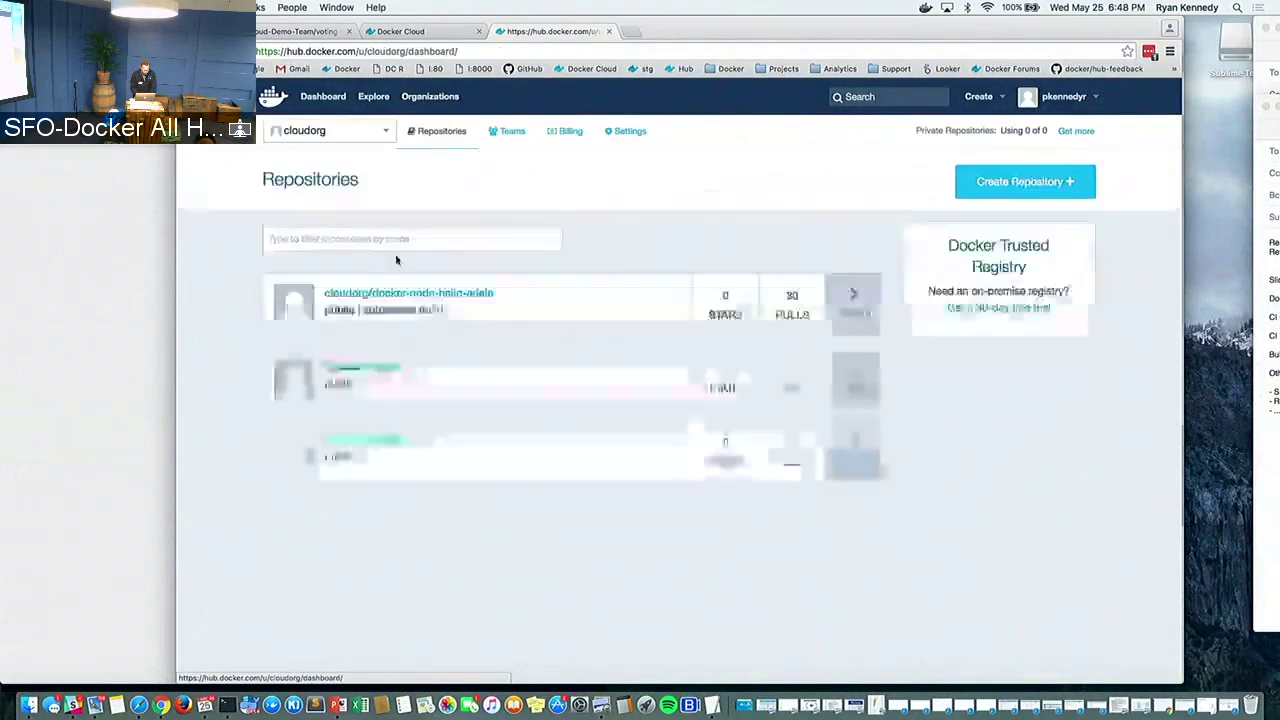
pyautogui.click(508, 140)
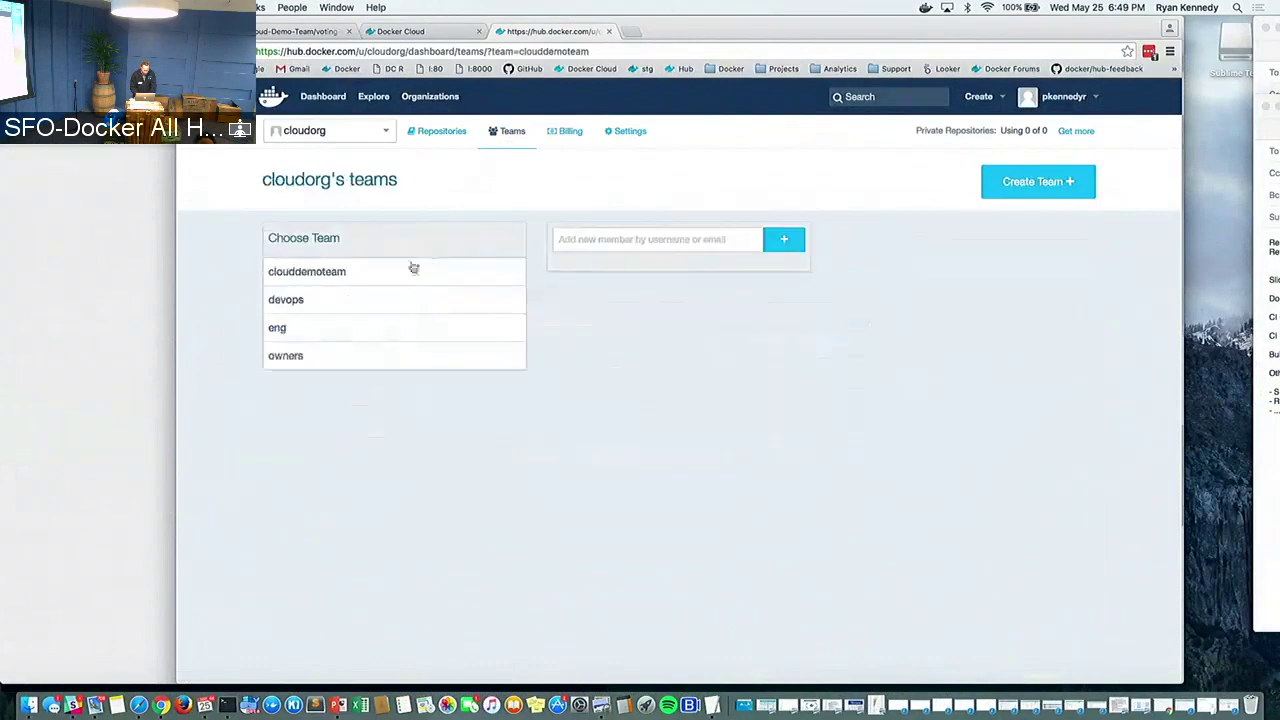
pyautogui.click(398, 271)
# Add two members to clouddemoteam by pasting their usernames from the notes
pyautogui.click(595, 245)
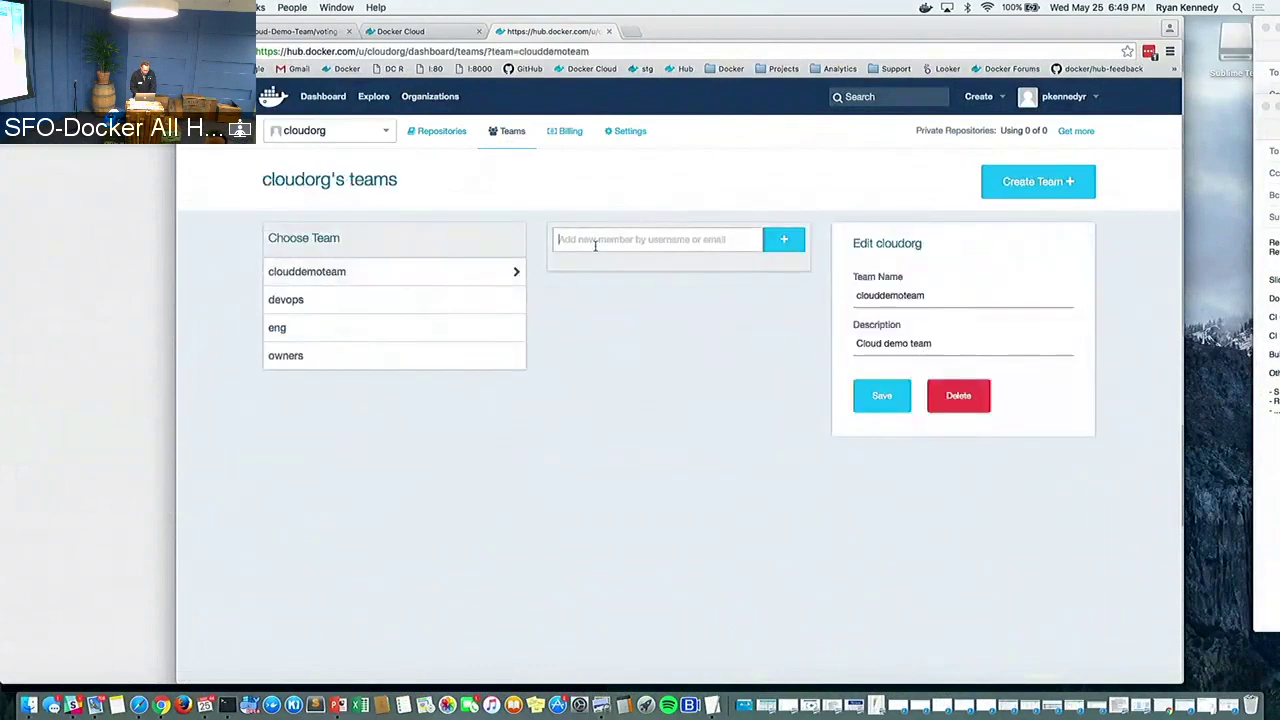
pyautogui.press('super+Tab')
pyautogui.doubleClick(393, 309)
pyautogui.press('cmd+c')
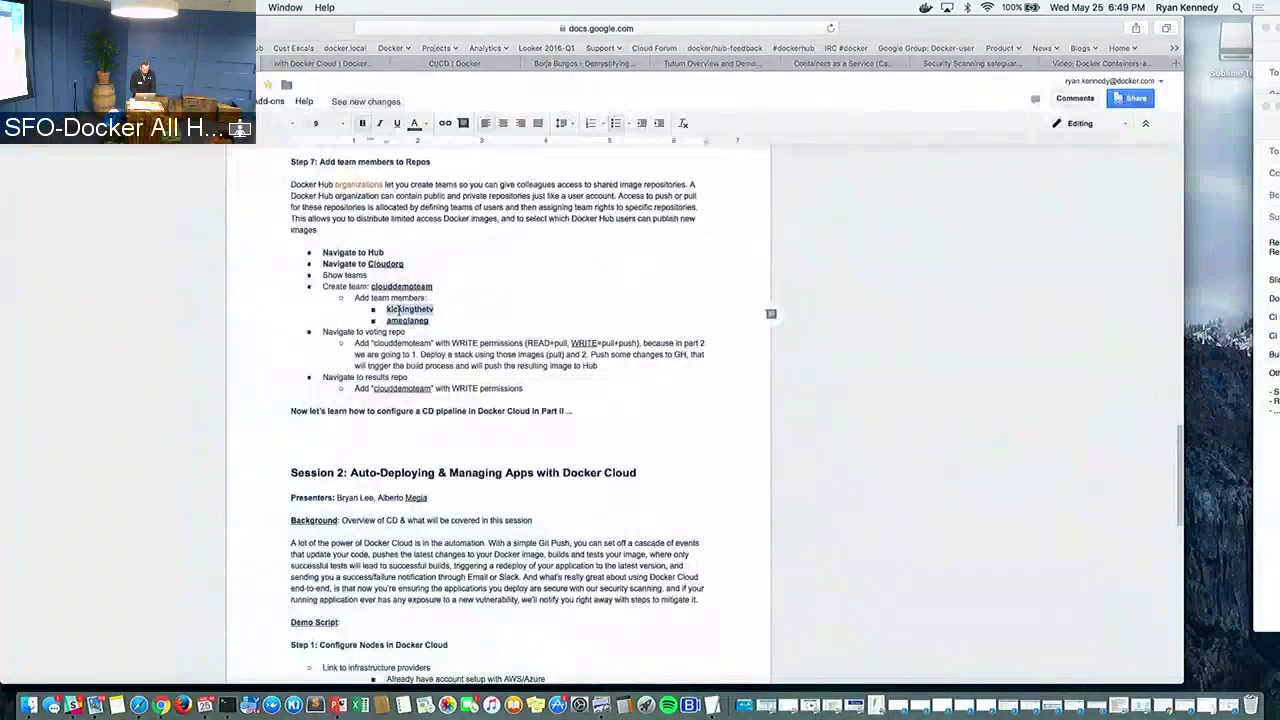
pyautogui.press('super+Tab')
pyautogui.press('cmd+v')
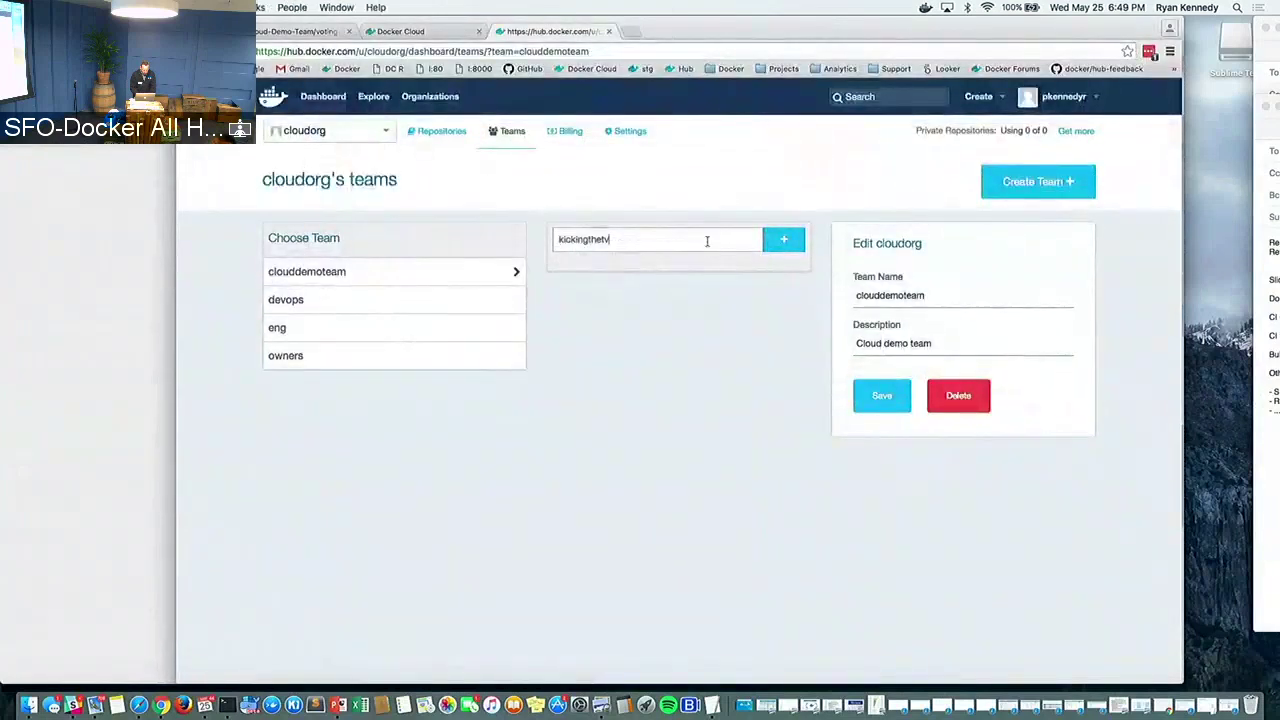
pyautogui.click(782, 240)
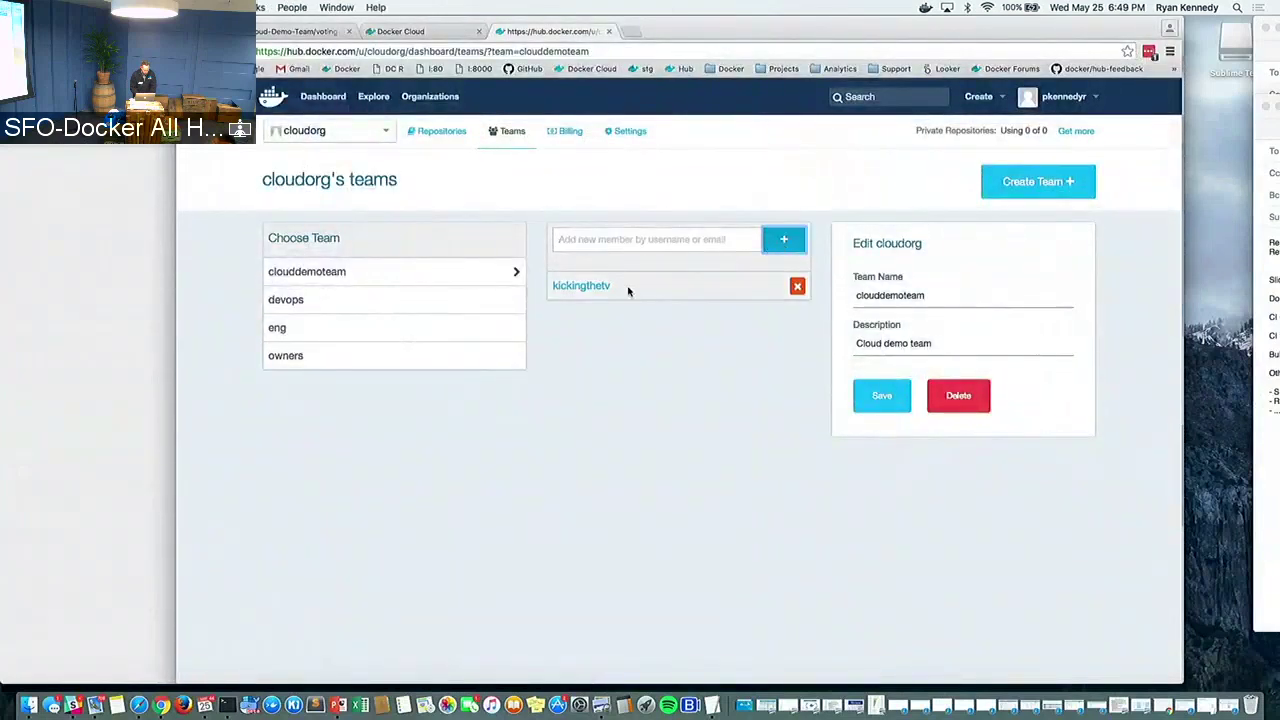
pyautogui.press('super+Tab')
pyautogui.press('super+Tab')
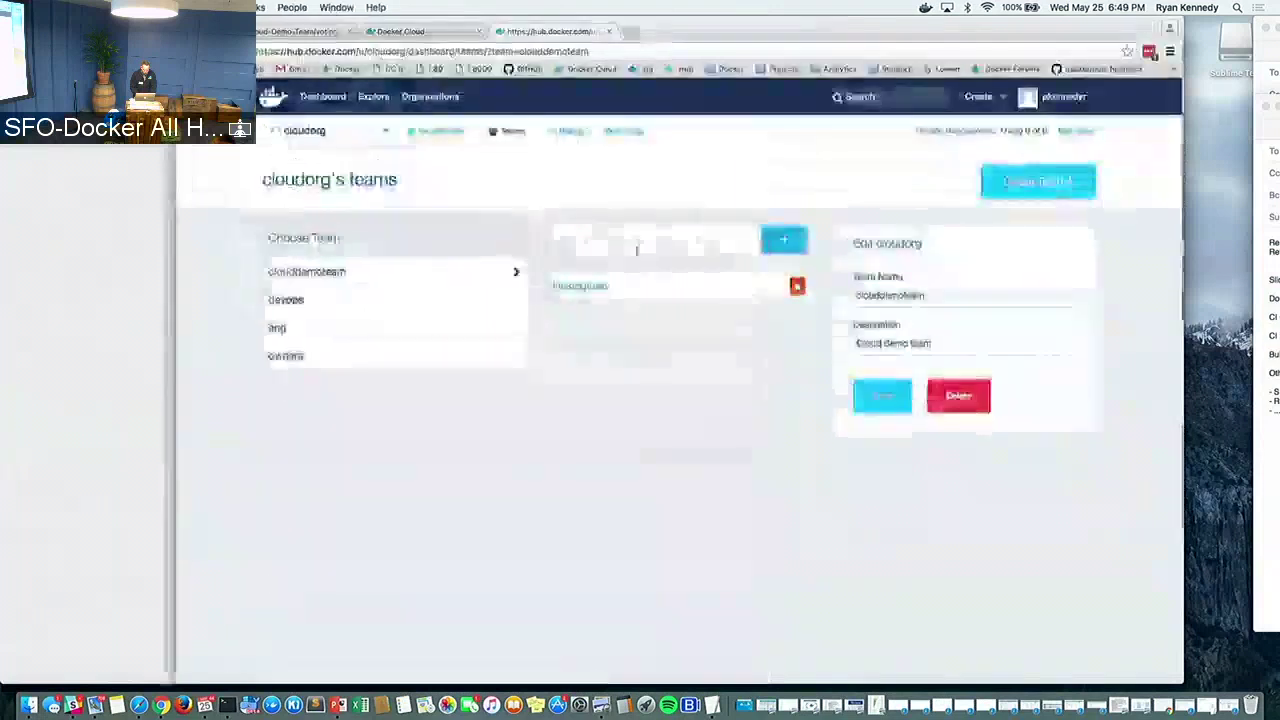
pyautogui.press('cmd+v')
pyautogui.click(784, 241)
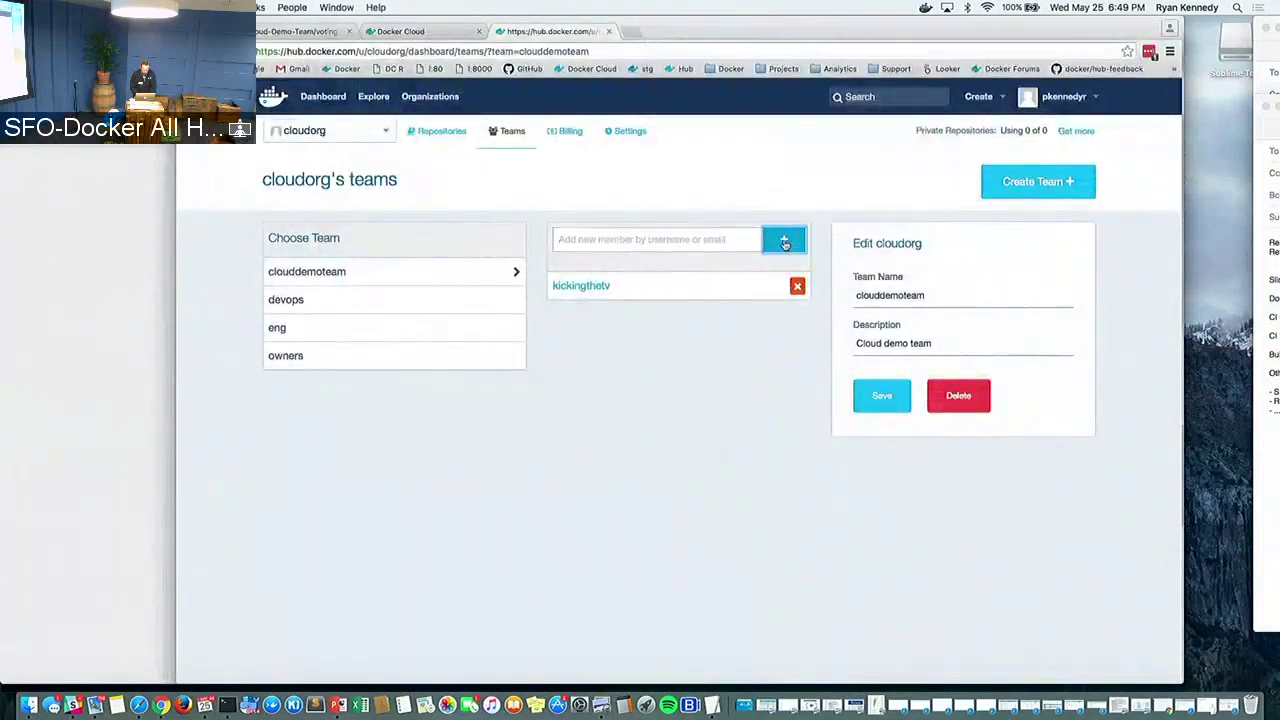
pyautogui.click(441, 133)
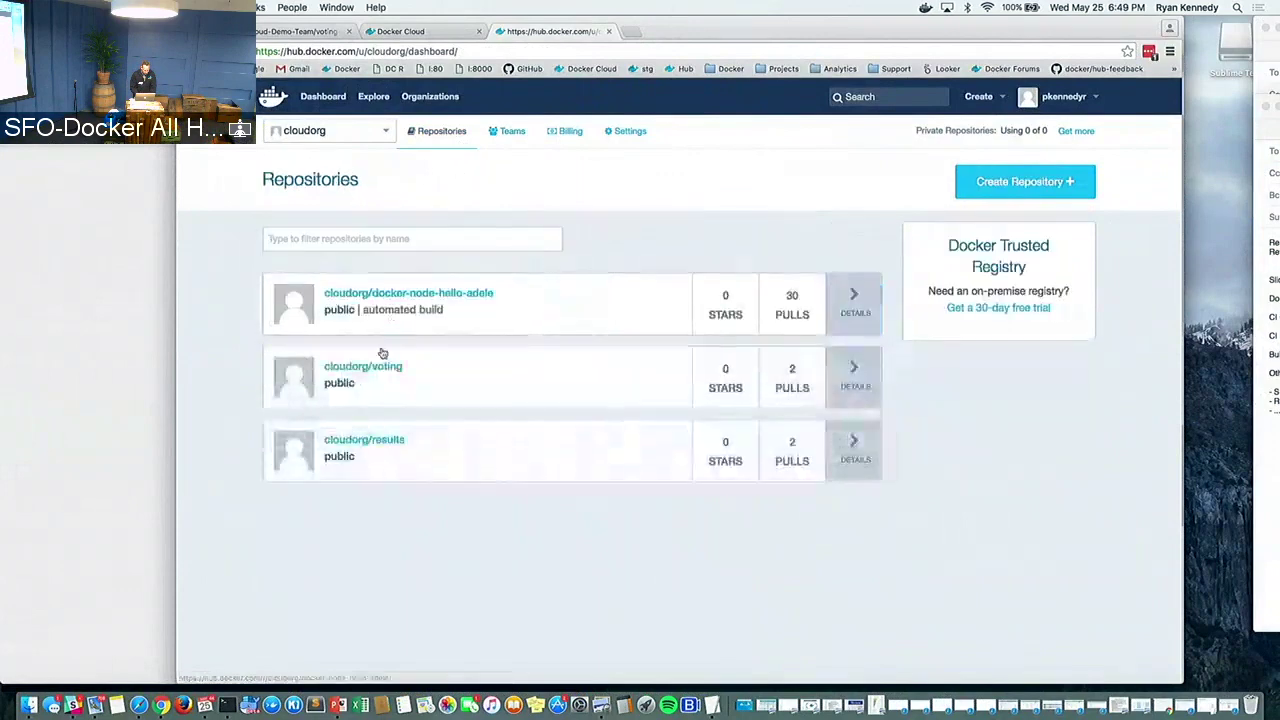
# Add clouddemoteam as a collaborator on cloudorg/voting with Write access
pyautogui.click(371, 368)
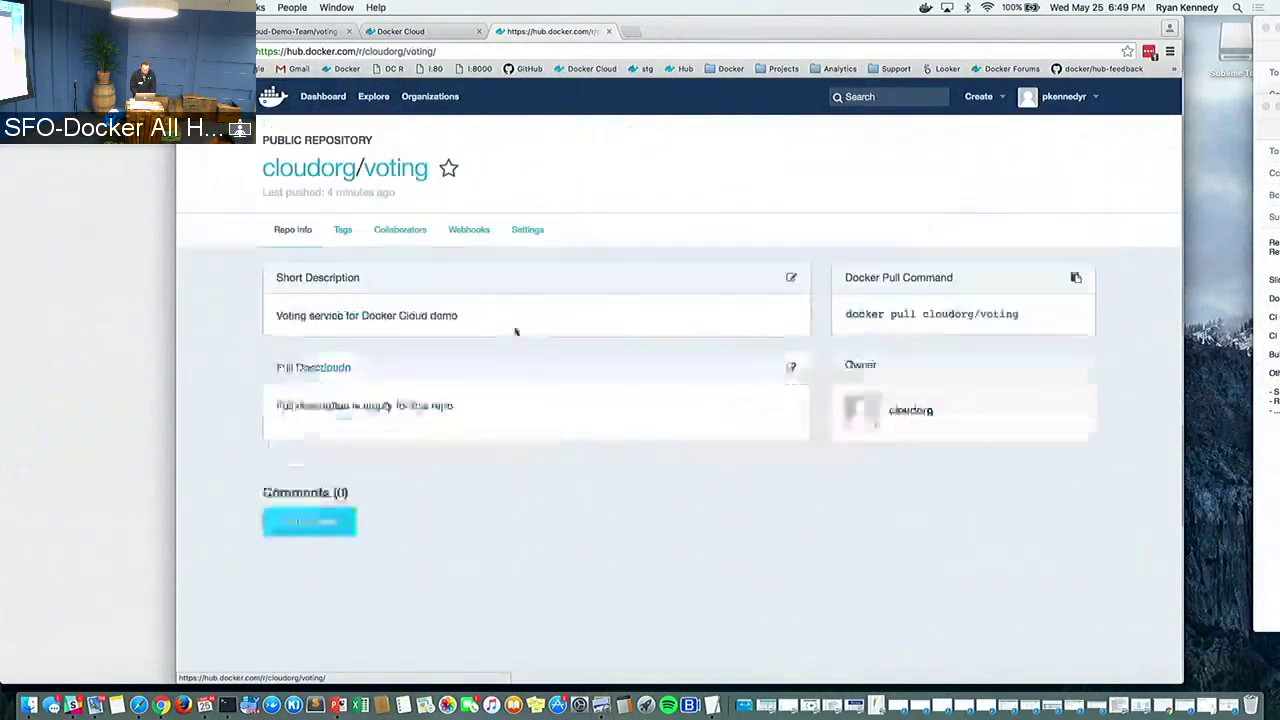
pyautogui.click(399, 231)
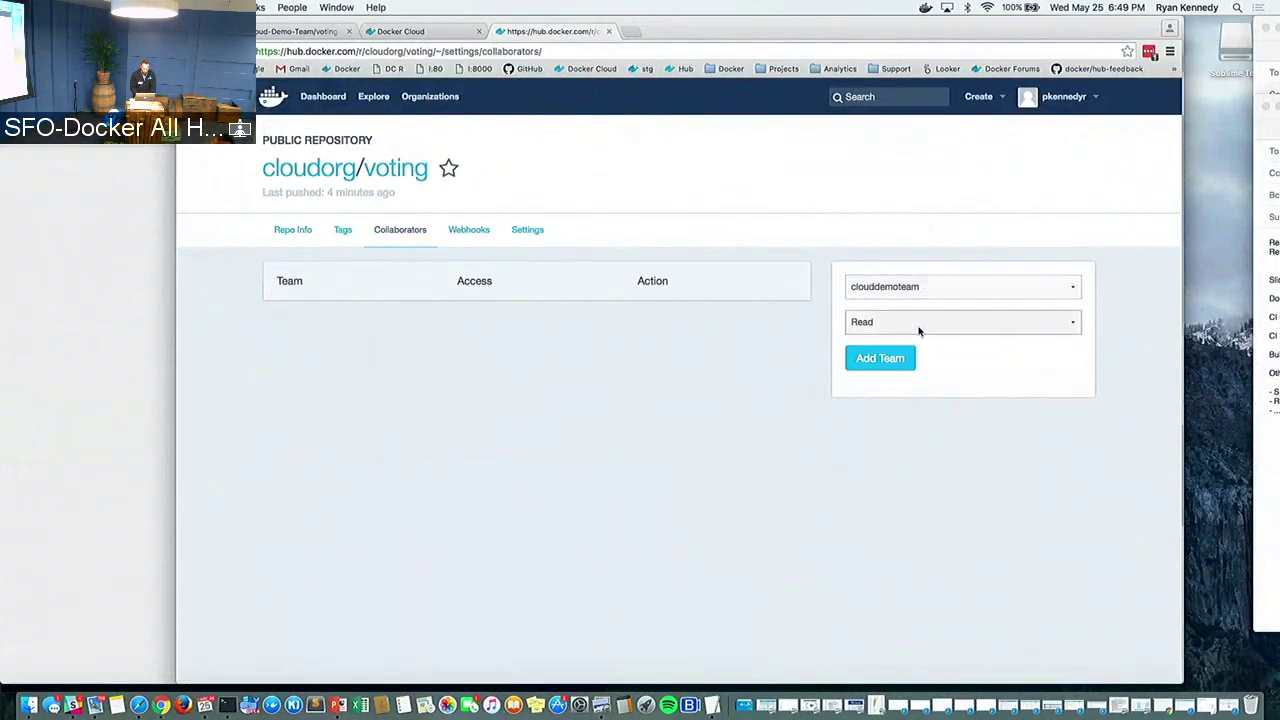
pyautogui.click(917, 328)
pyautogui.click(917, 335)
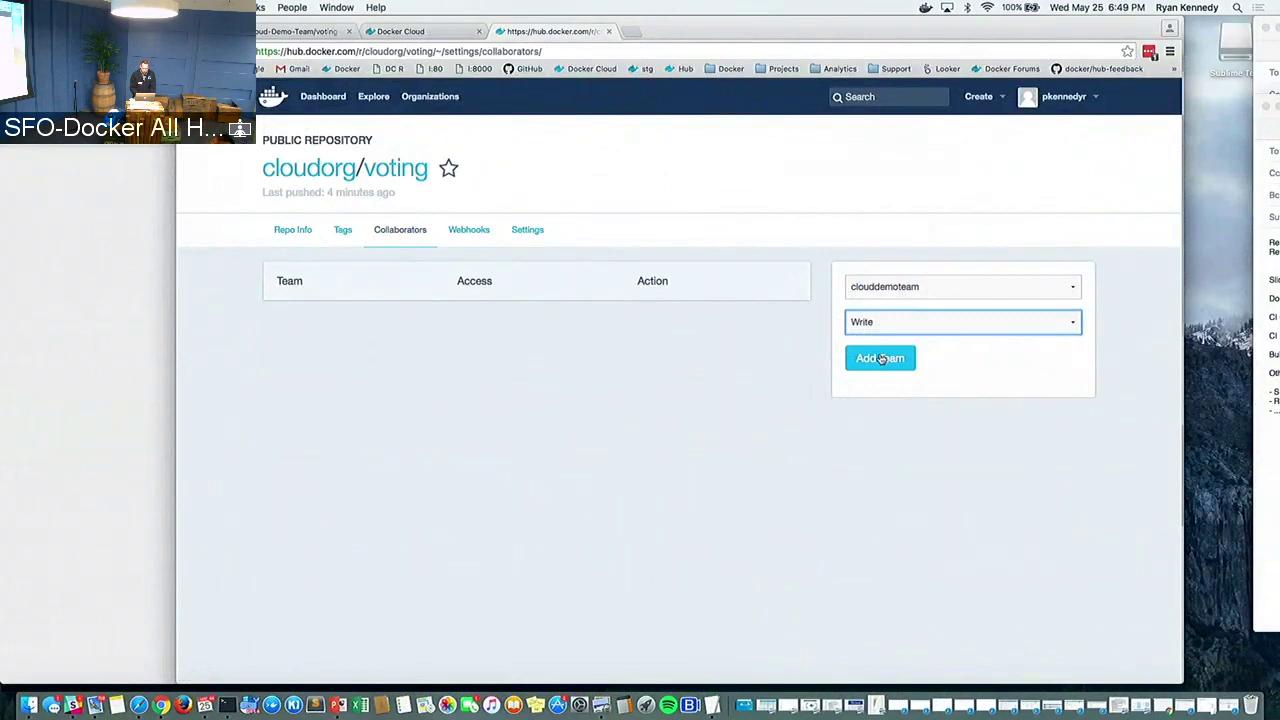
pyautogui.click(880, 358)
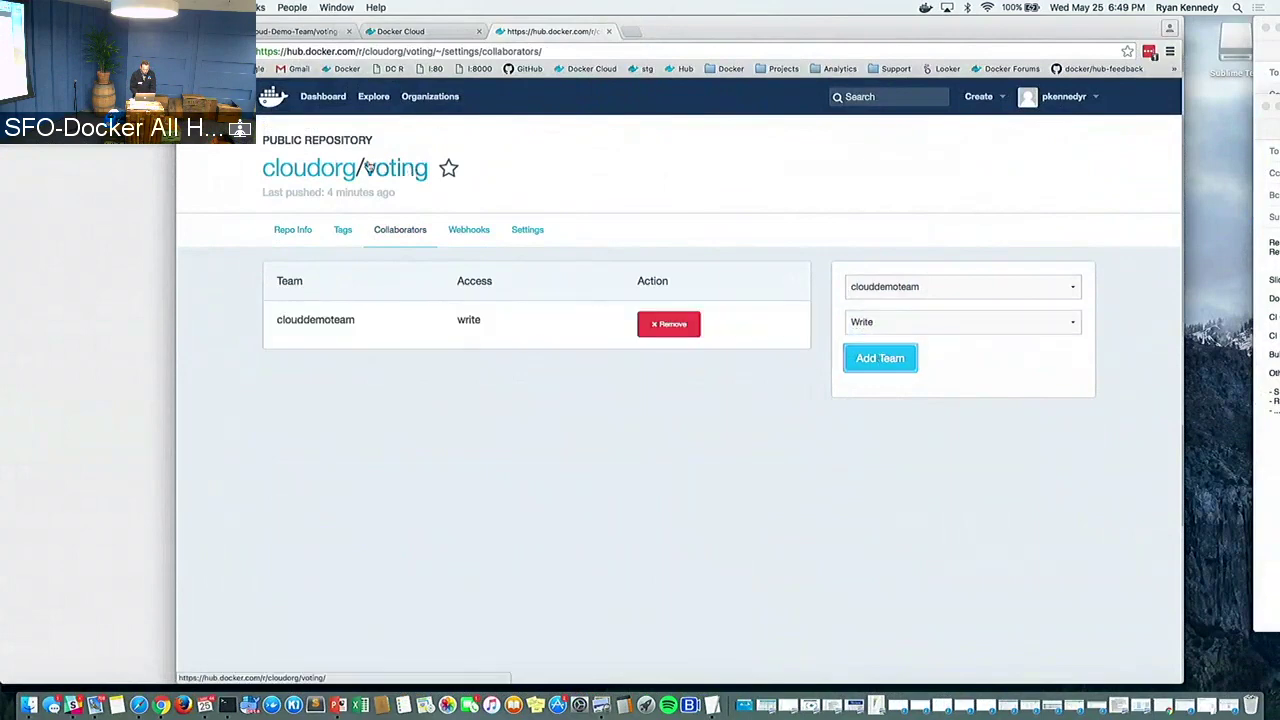
pyautogui.click(330, 169)
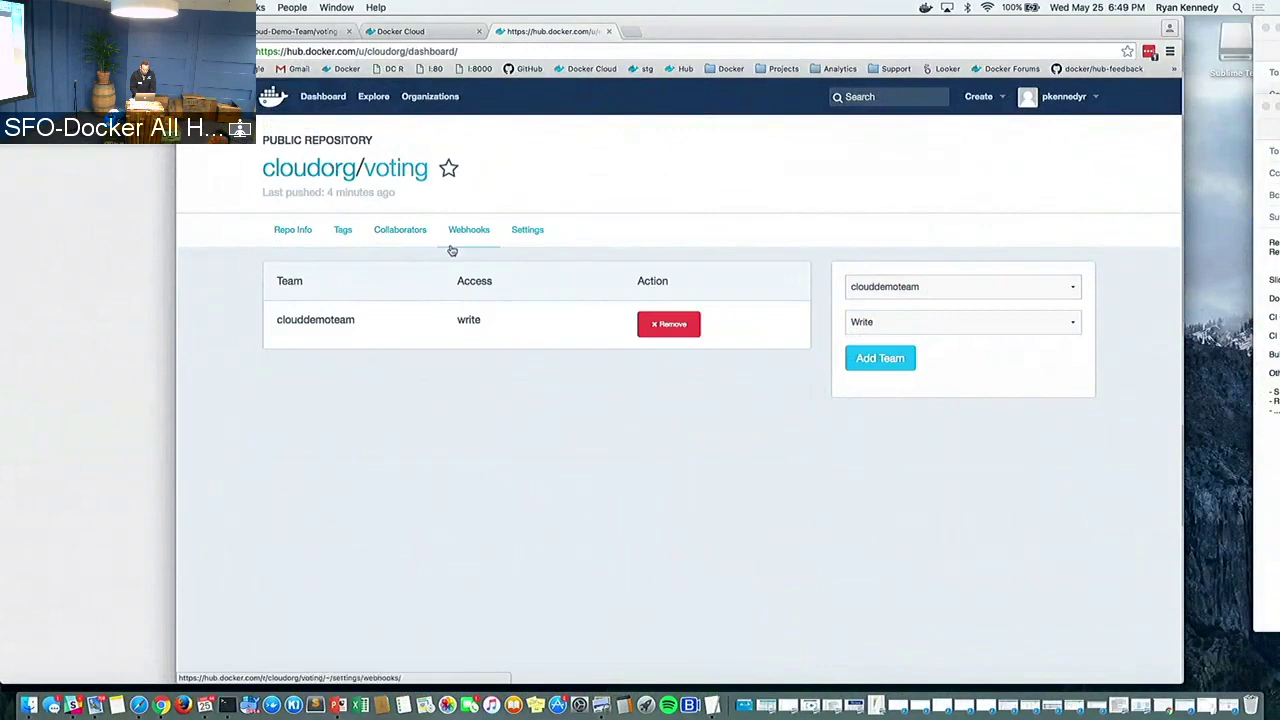
# Add clouddemoteam as a collaborator on cloudorg/results with Write access
pyautogui.click(400, 439)
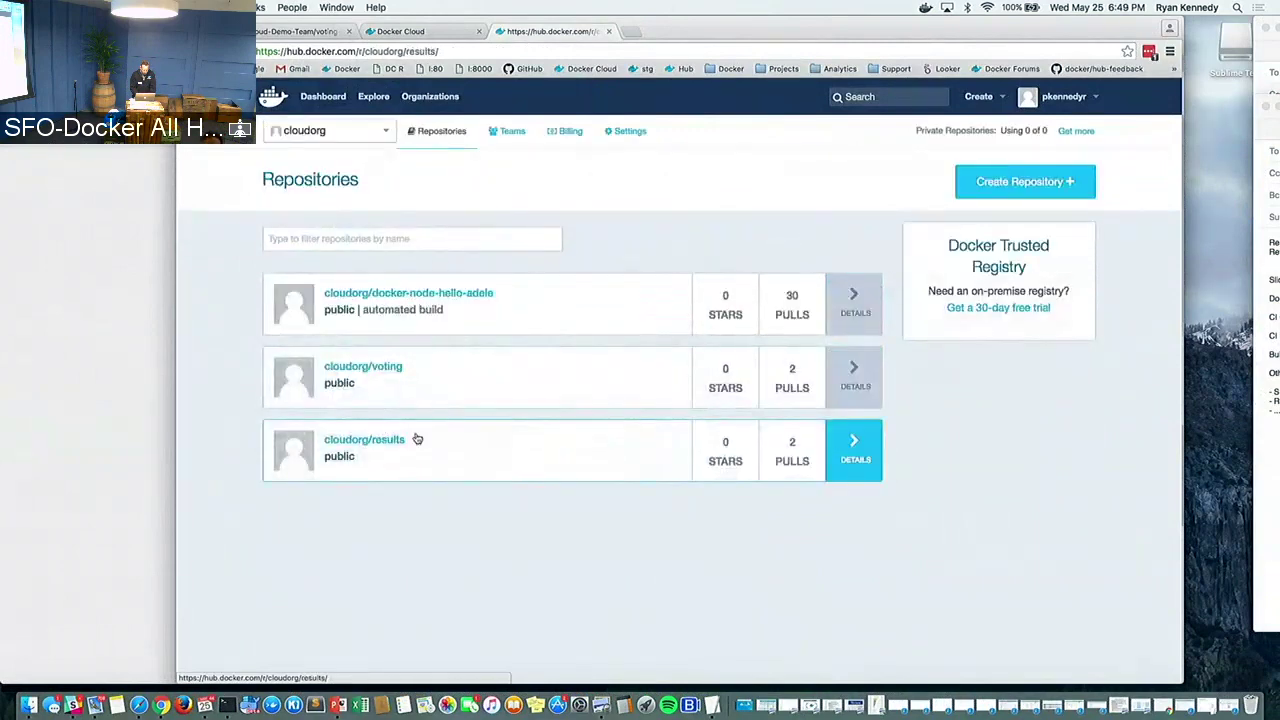
pyautogui.click(412, 231)
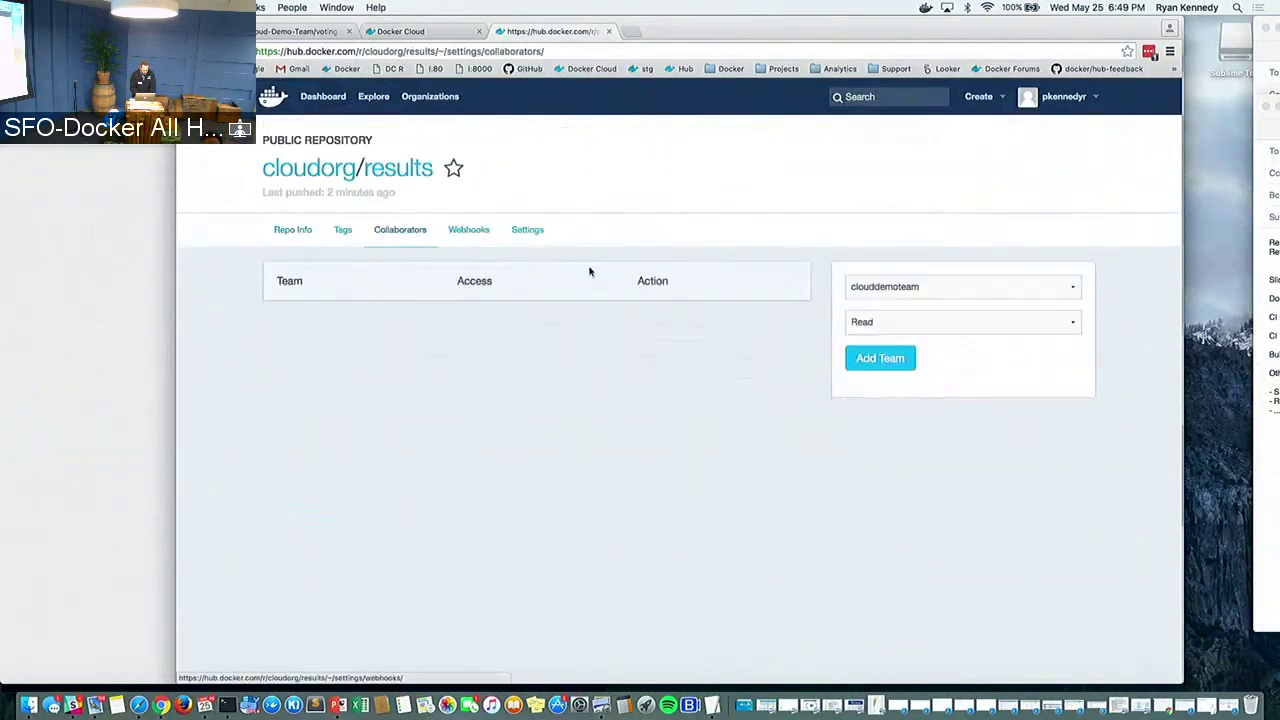
pyautogui.click(846, 293)
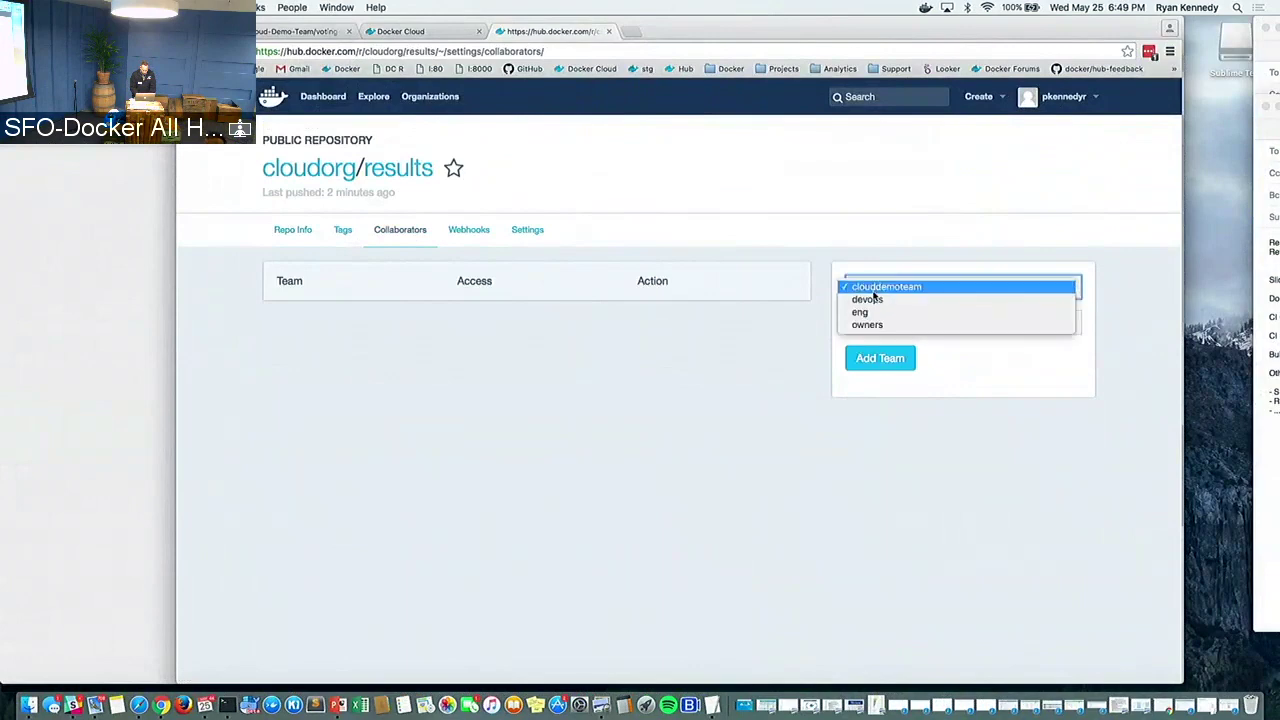
pyautogui.click(863, 290)
pyautogui.click(866, 321)
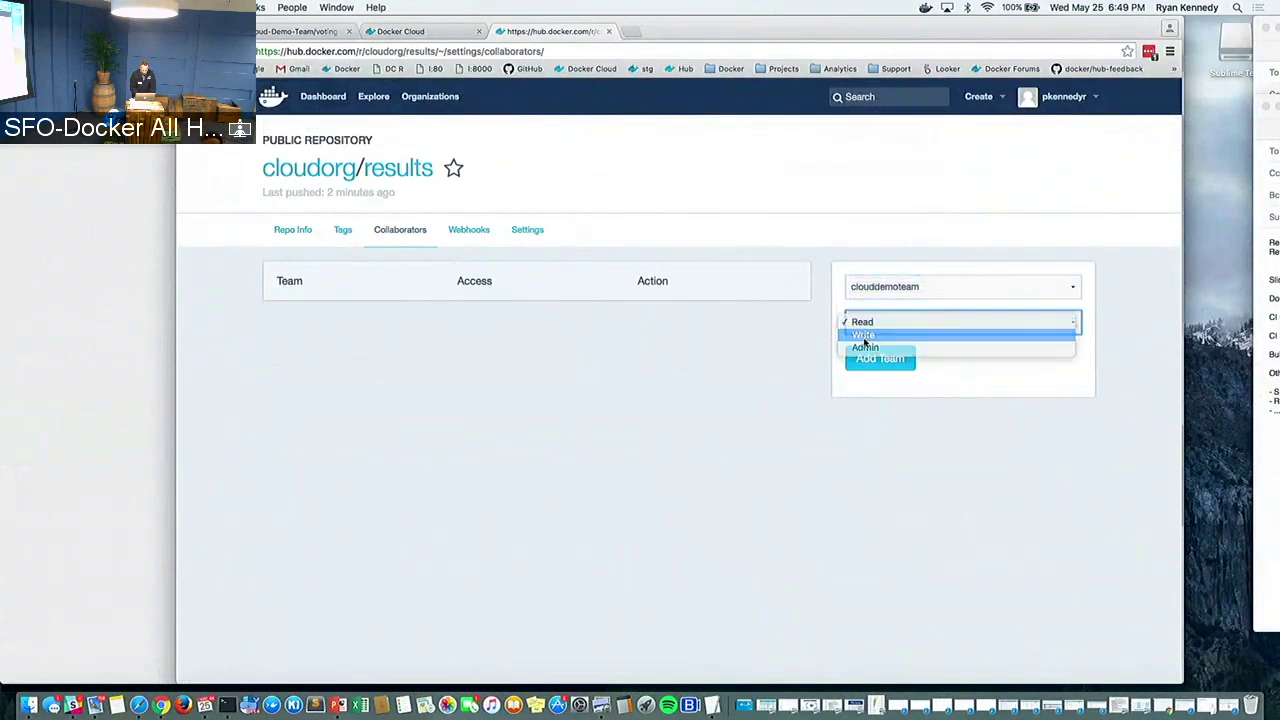
pyautogui.click(866, 340)
pyautogui.click(871, 362)
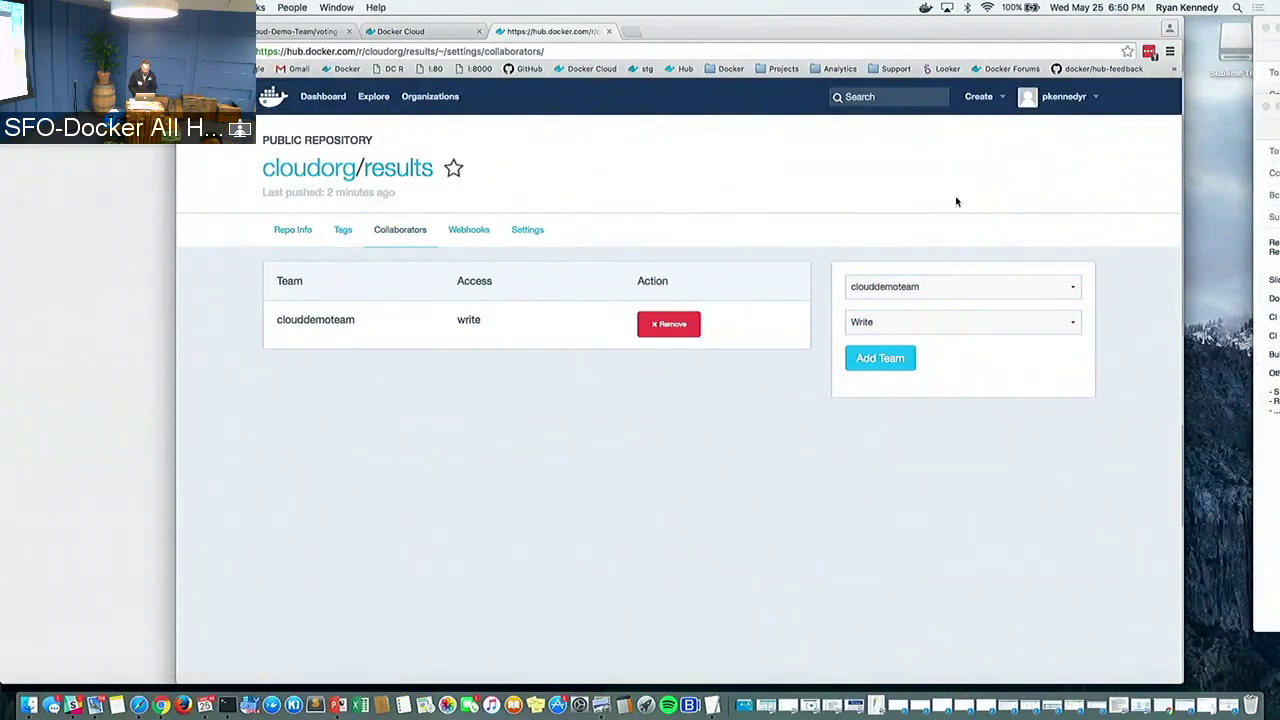
# In PowerPoint, move from the 'Demo Time!' slide to slide 11, 'CI/CD via Docker Cloud'
pyautogui.press('super+grave')
pyautogui.press('super+Tab')
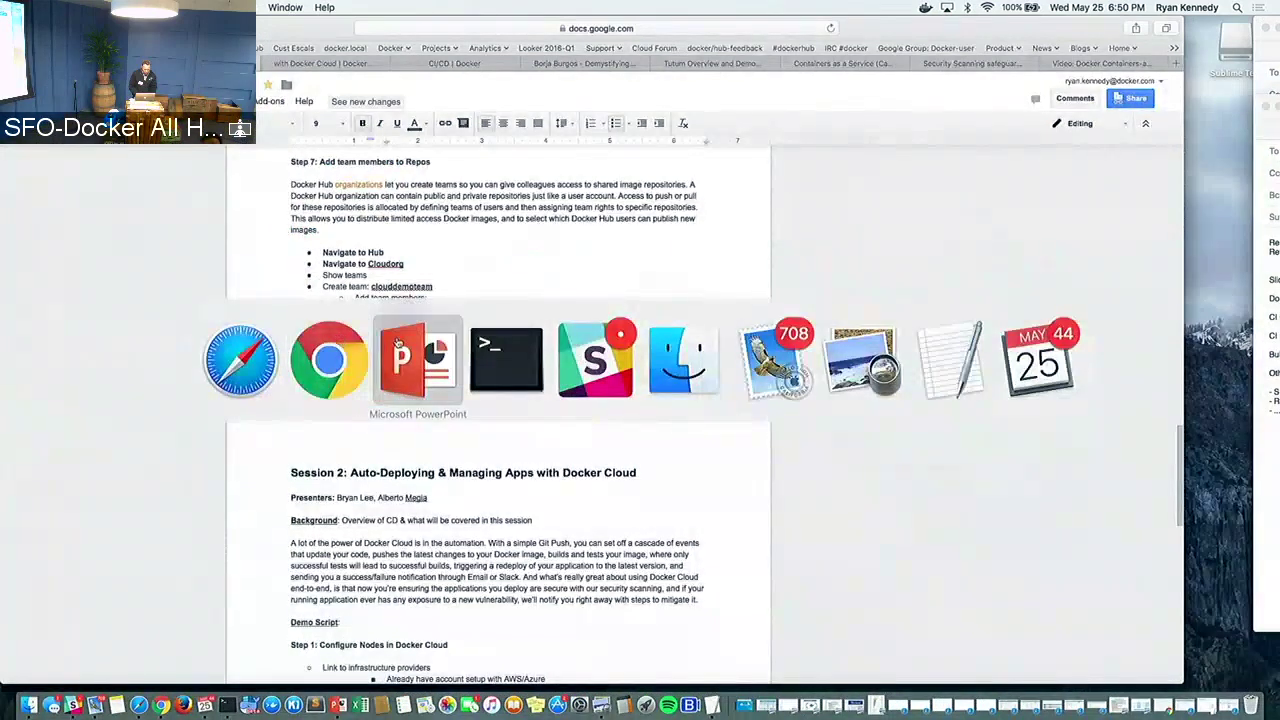
pyautogui.click(396, 345)
pyautogui.click(130, 413)
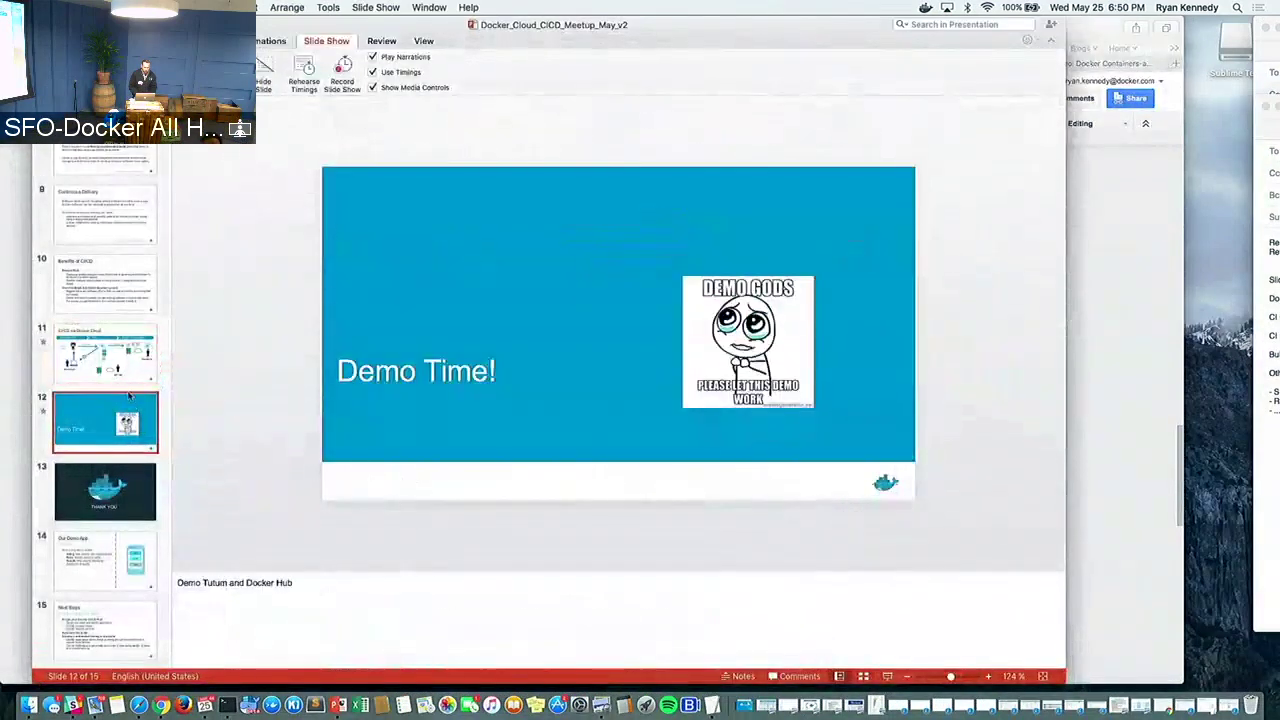
pyautogui.click(125, 368)
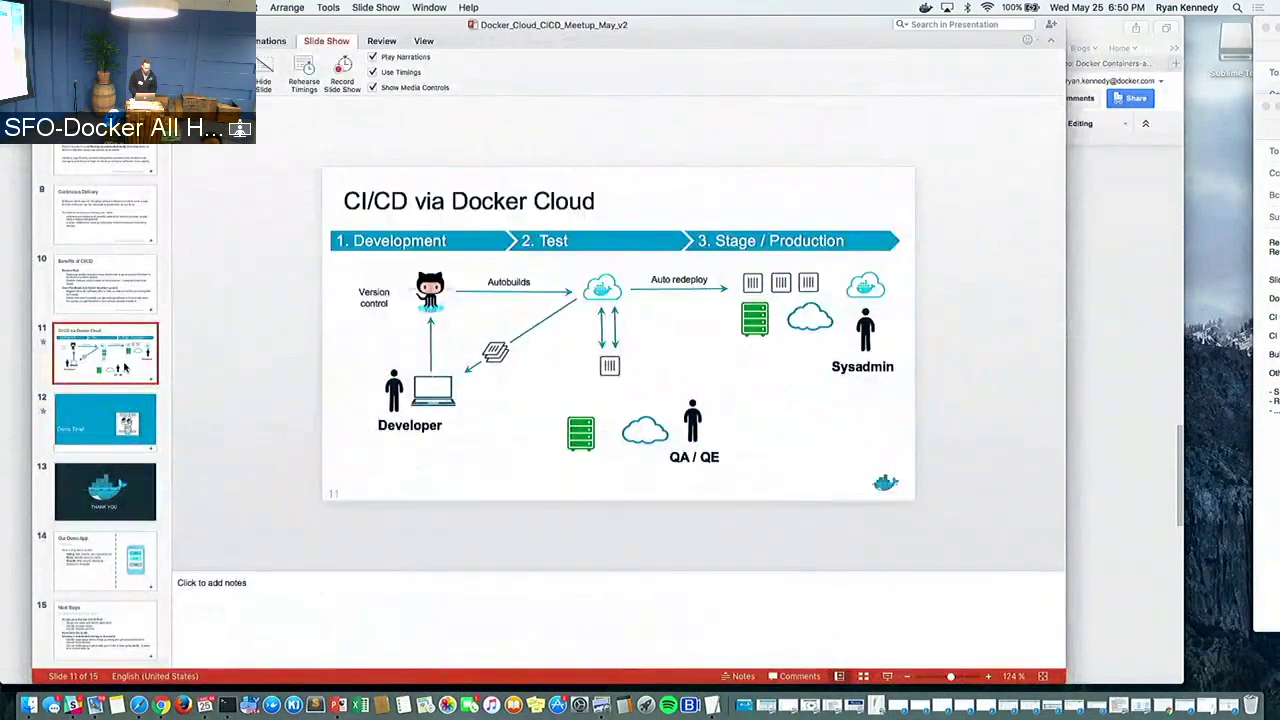
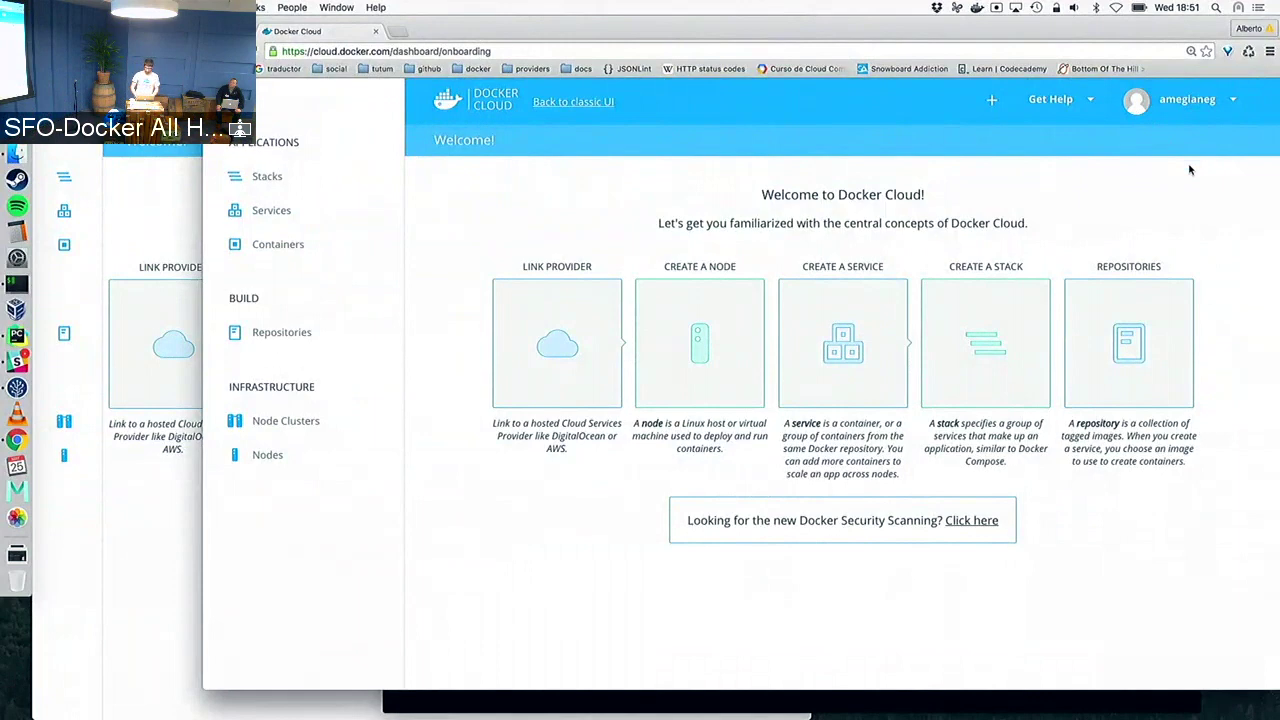
# Start connecting Digital Ocean from Account Settings > Cloud providers
pyautogui.click(1187, 104)
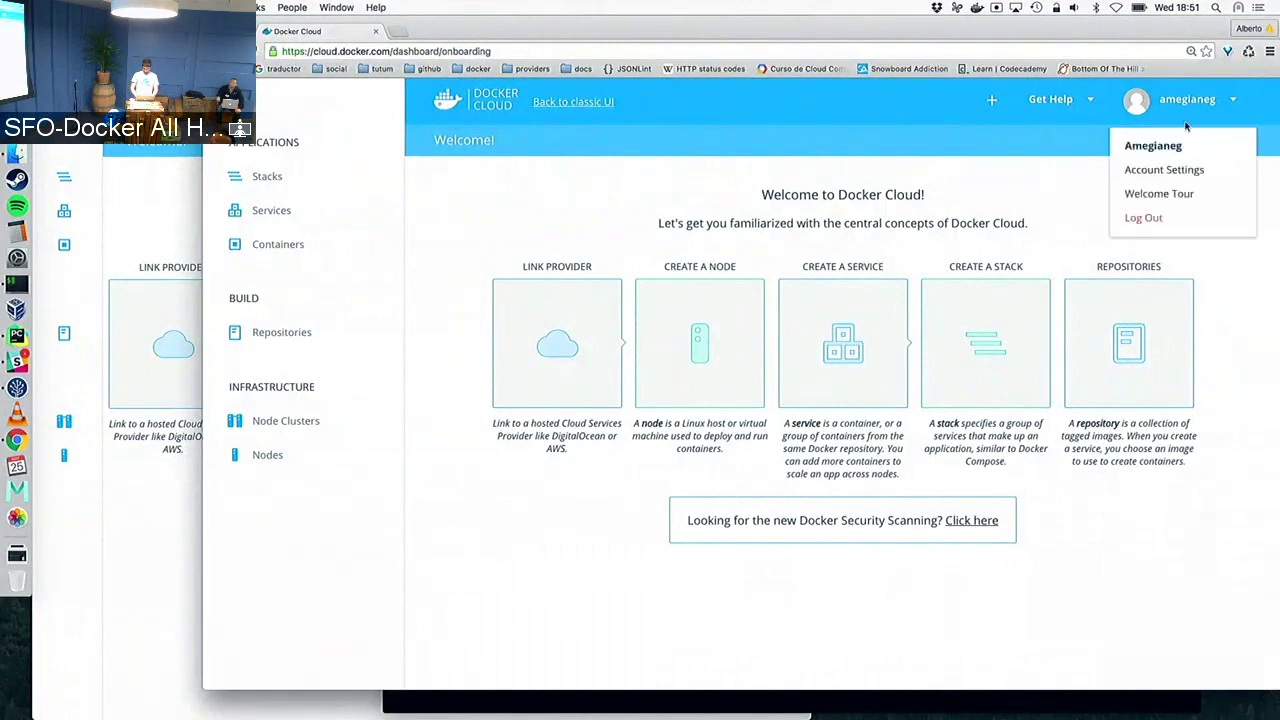
pyautogui.click(1178, 172)
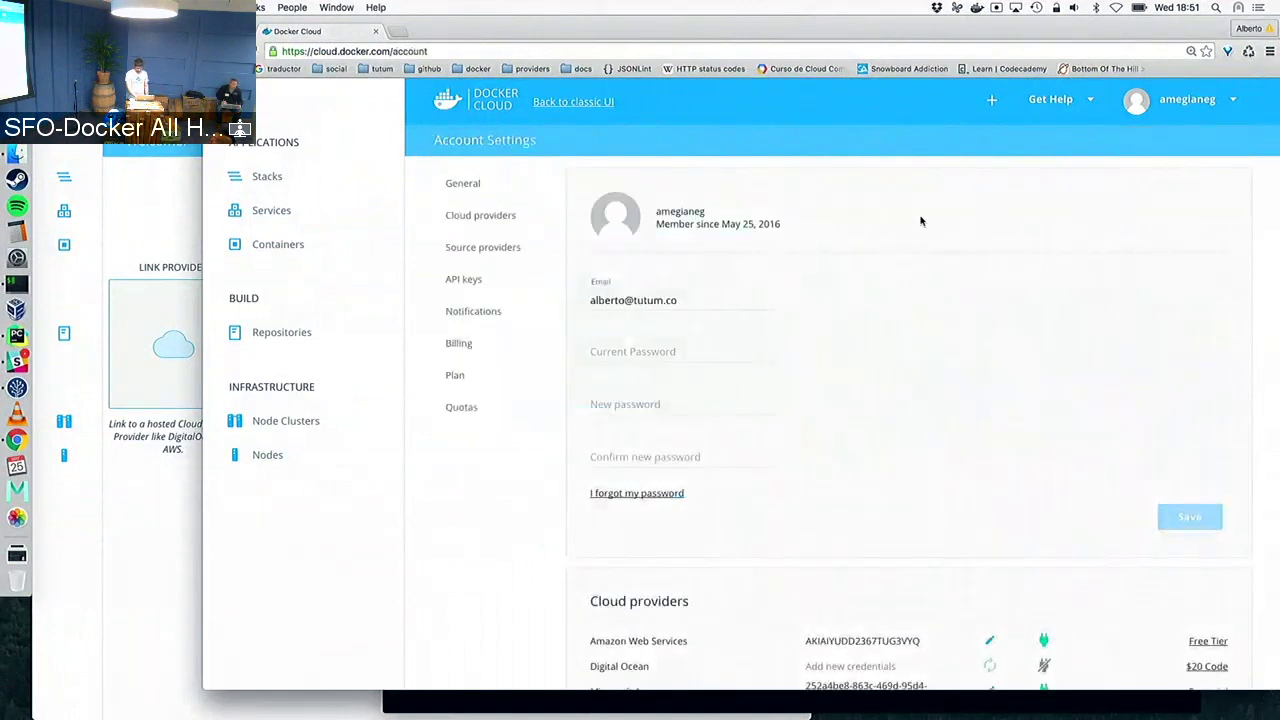
pyautogui.click(517, 215)
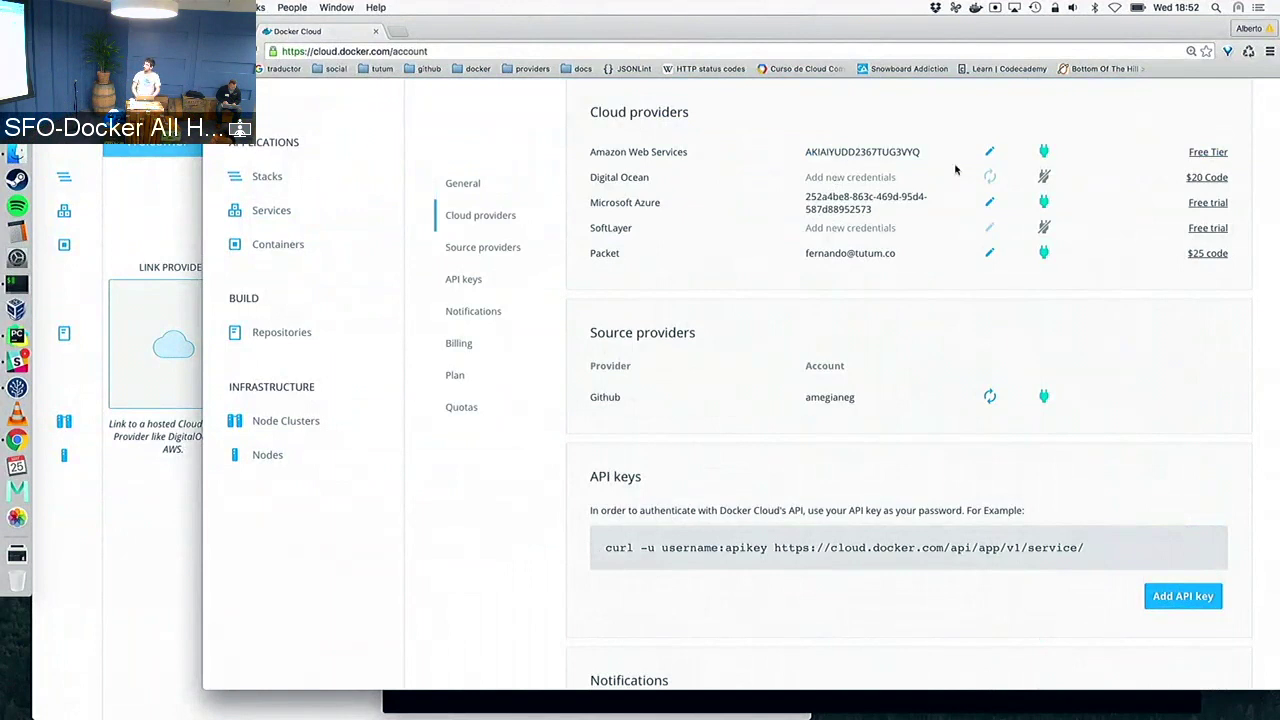
pyautogui.click(1043, 176)
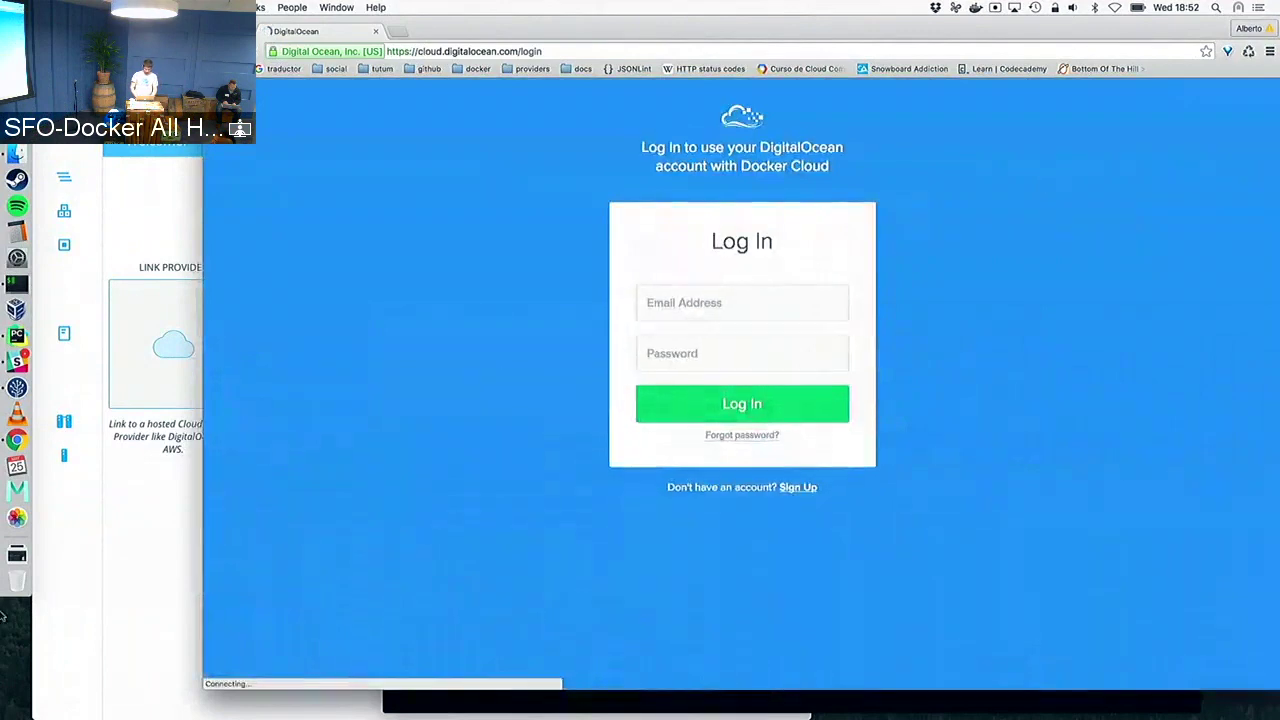
# Log in to DigitalOcean with the account e-mail and password to authorize Docker Cloud
pyautogui.click(663, 293)
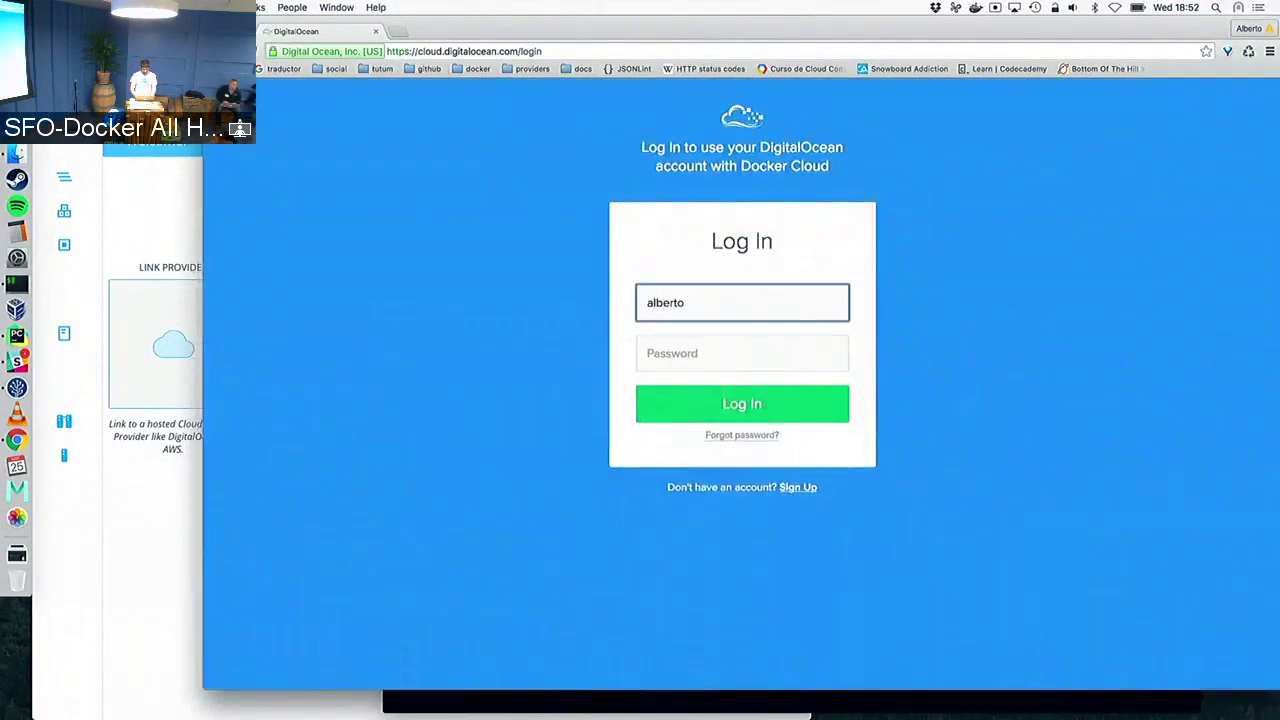
pyautogui.press('Tab')
pyautogui.write('****')
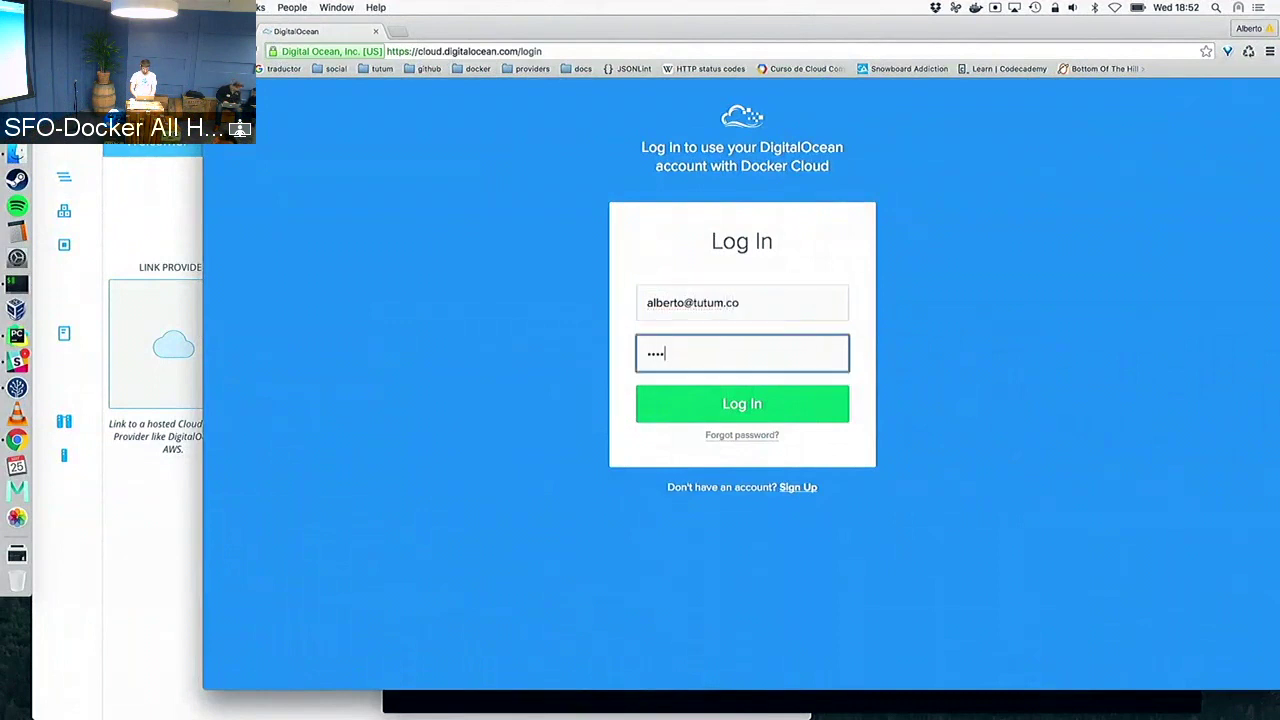
pyautogui.write('*******')
pyautogui.press('Return')
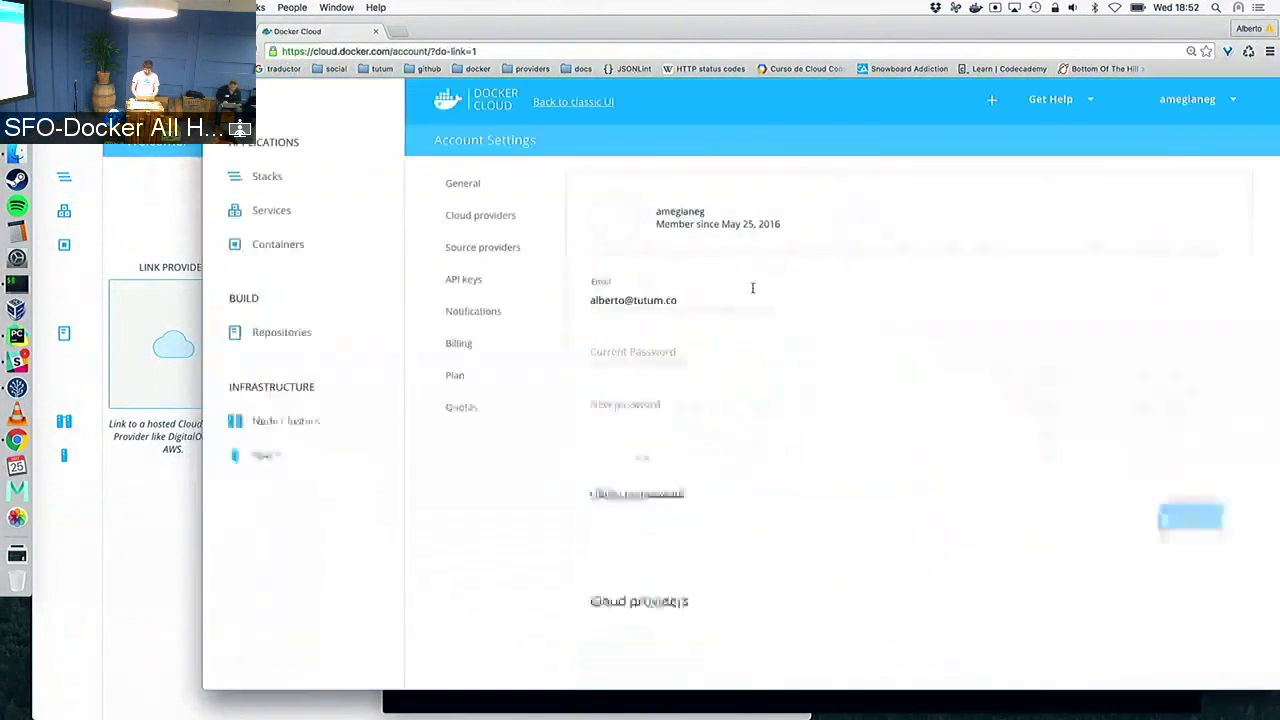
# Confirm Digital Ocean is linked under Cloud providers, then go to the Nodes page
pyautogui.click(512, 221)
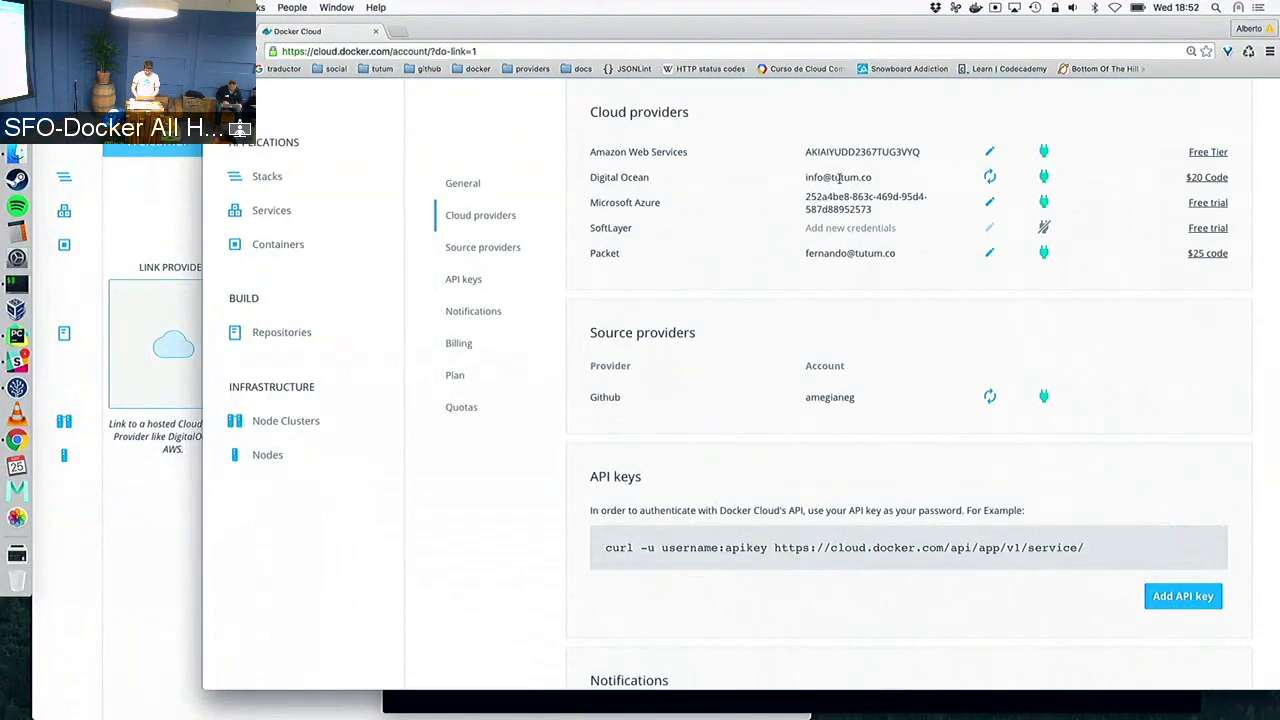
pyautogui.scroll(5, 838, 177)
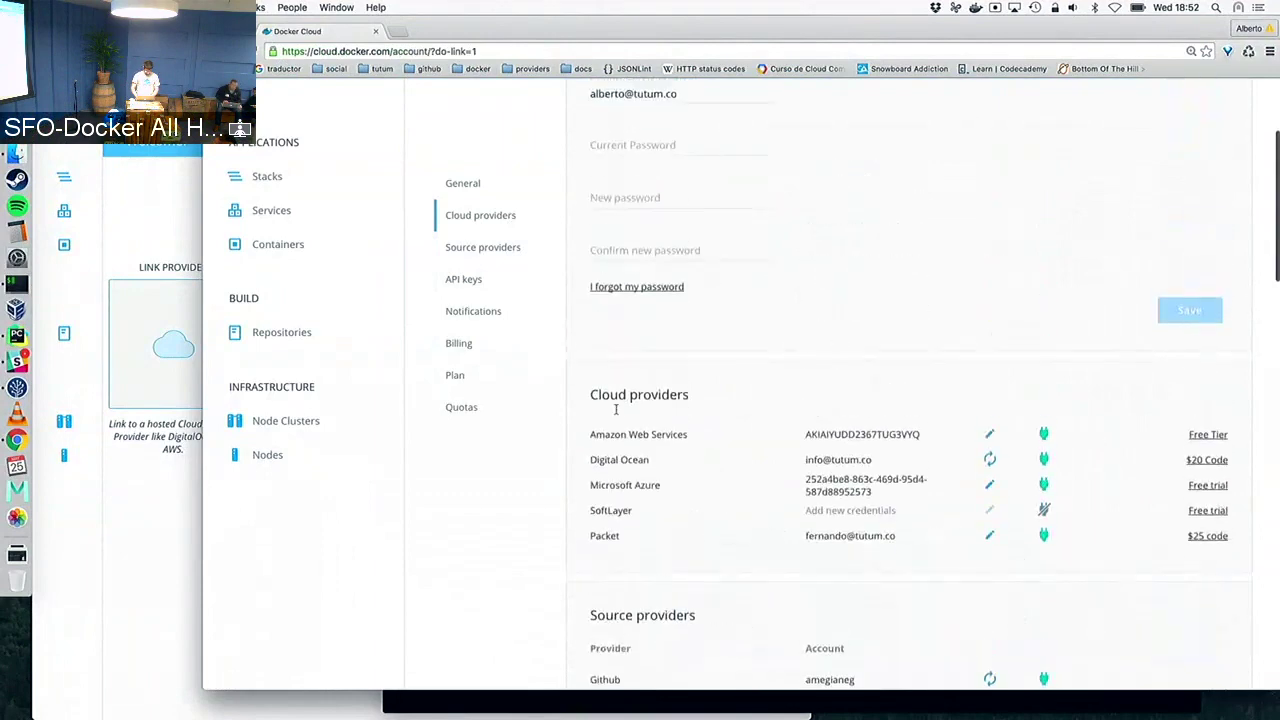
pyautogui.click(268, 458)
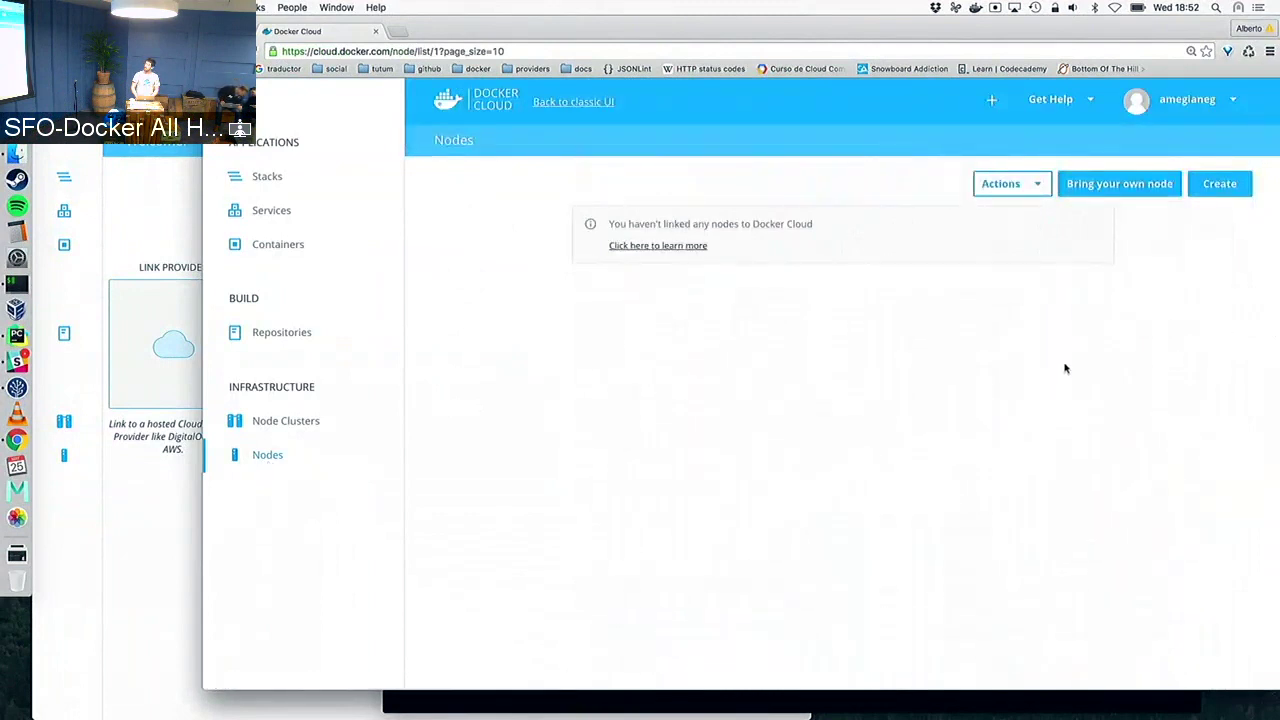
# Review and select the Bring your own node agent install command, then open Node Clusters
pyautogui.click(1120, 193)
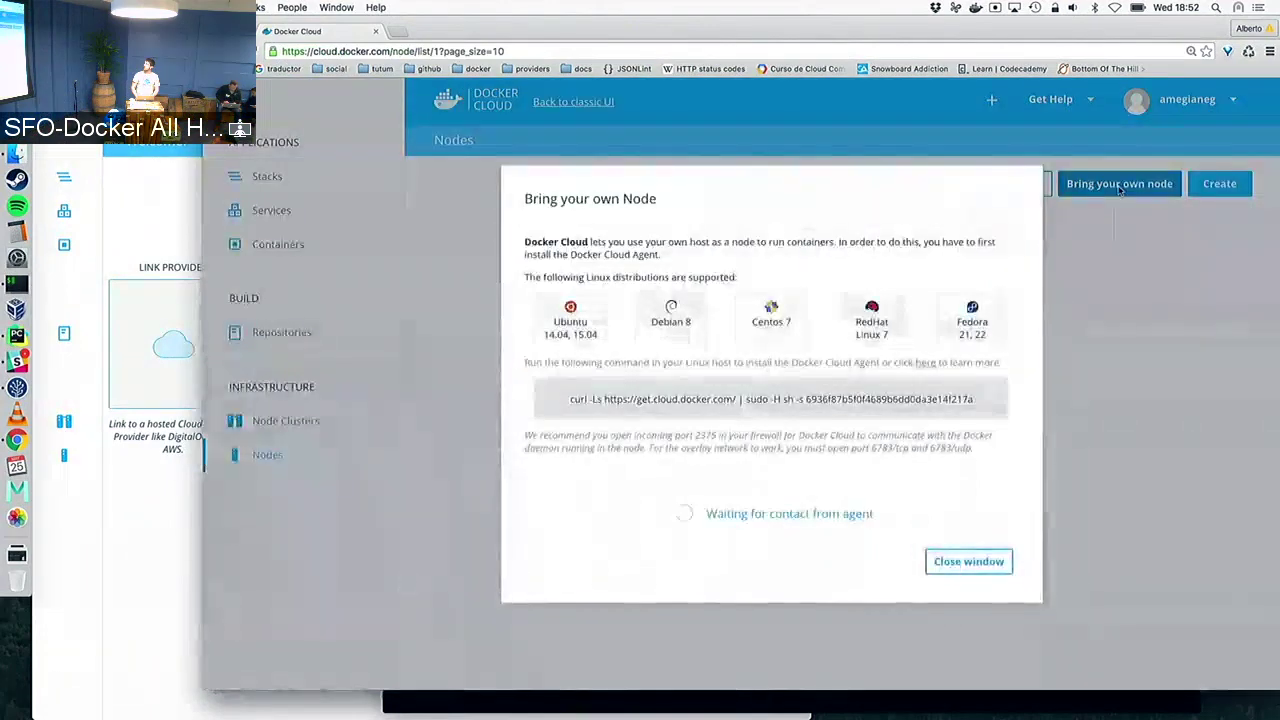
pyautogui.doubleClick(883, 399)
pyautogui.tripleClick(883, 399)
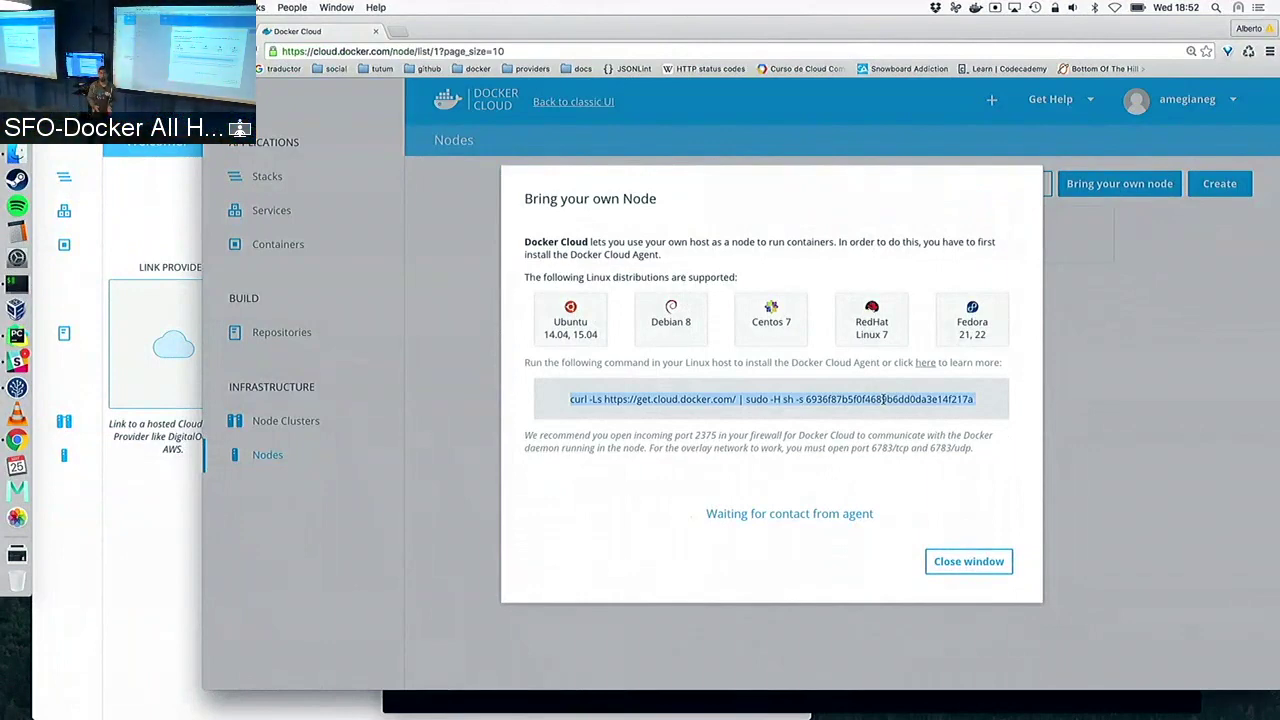
pyautogui.click(966, 563)
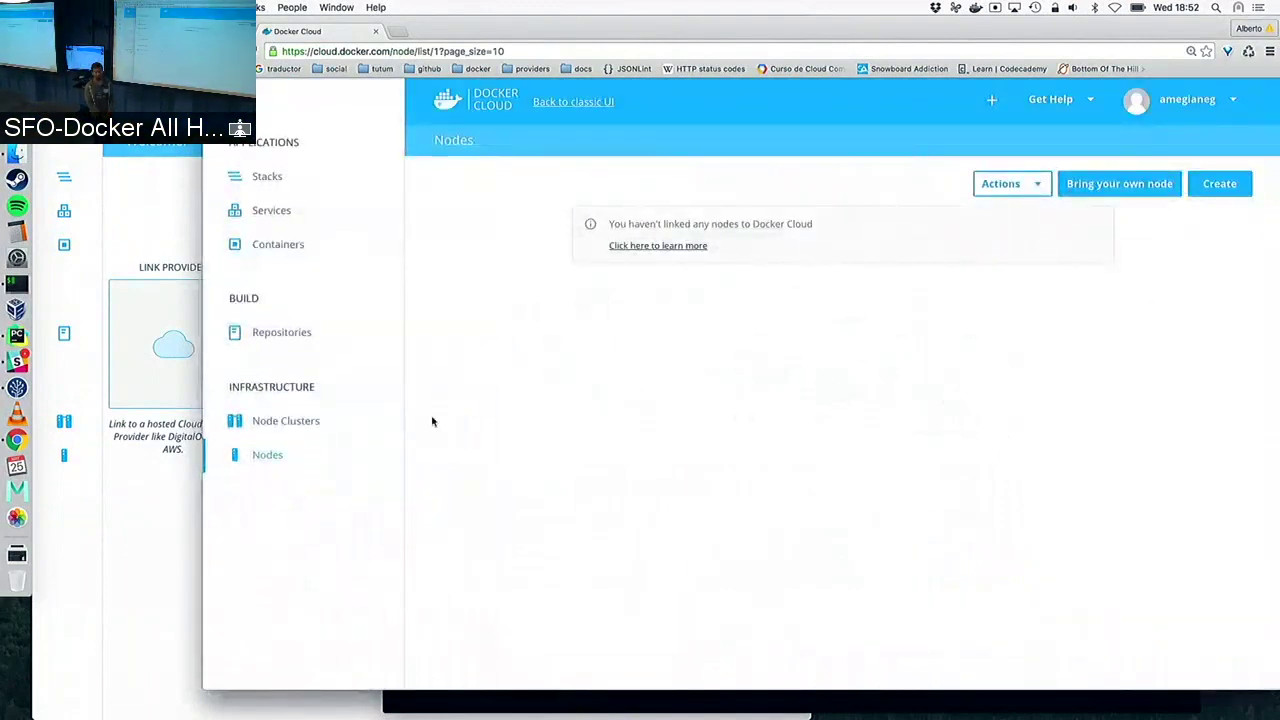
pyautogui.click(287, 424)
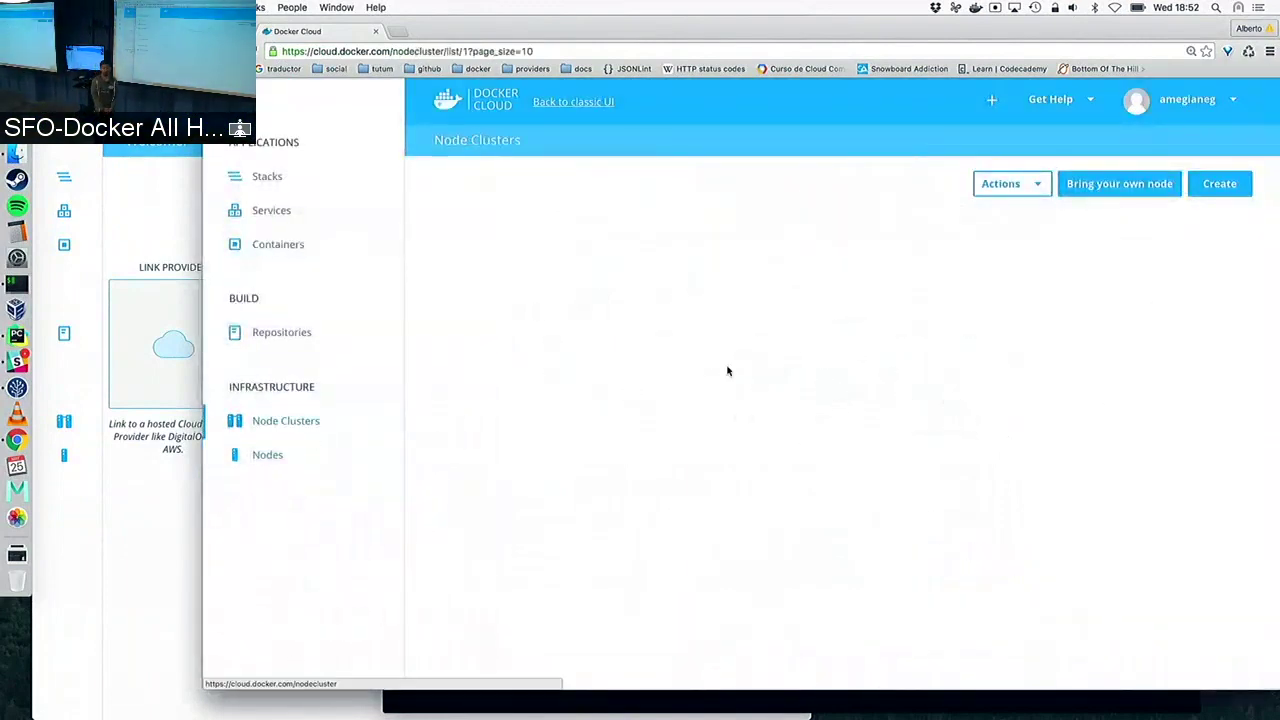
# Create a new node cluster named demo with the deploy label demo
pyautogui.click(1208, 190)
pyautogui.click(666, 201)
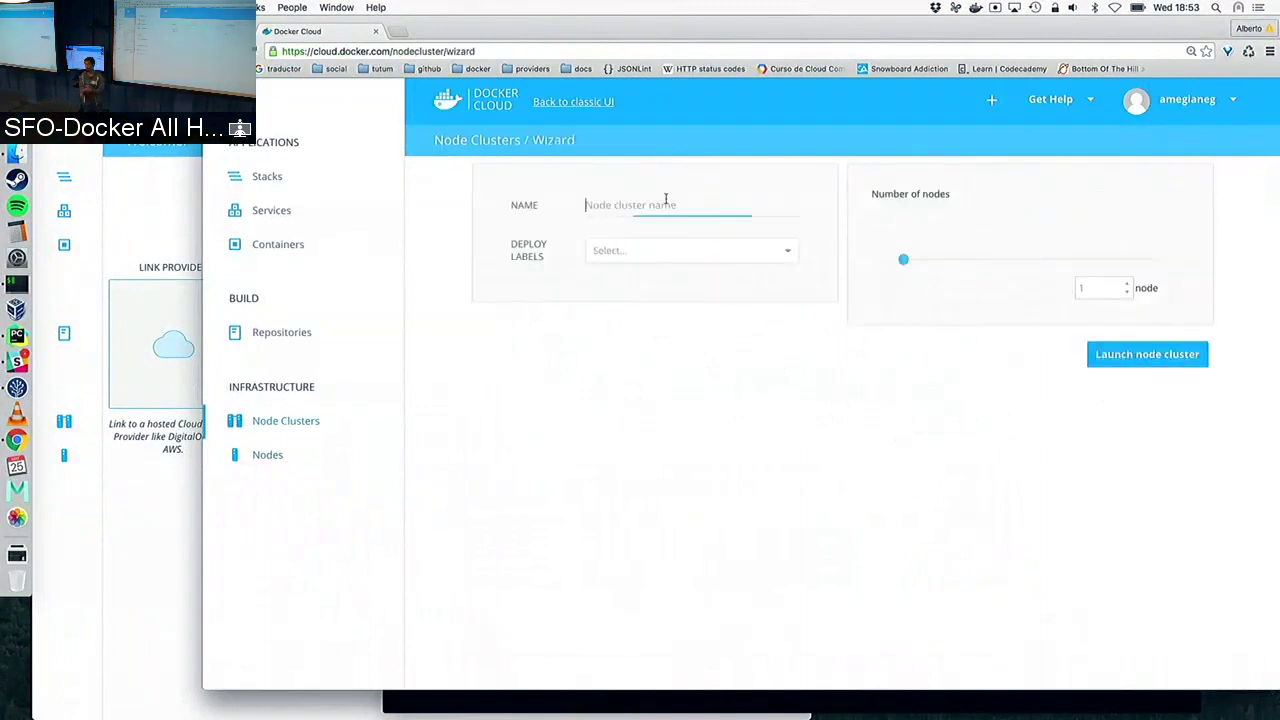
pyautogui.write('demo')
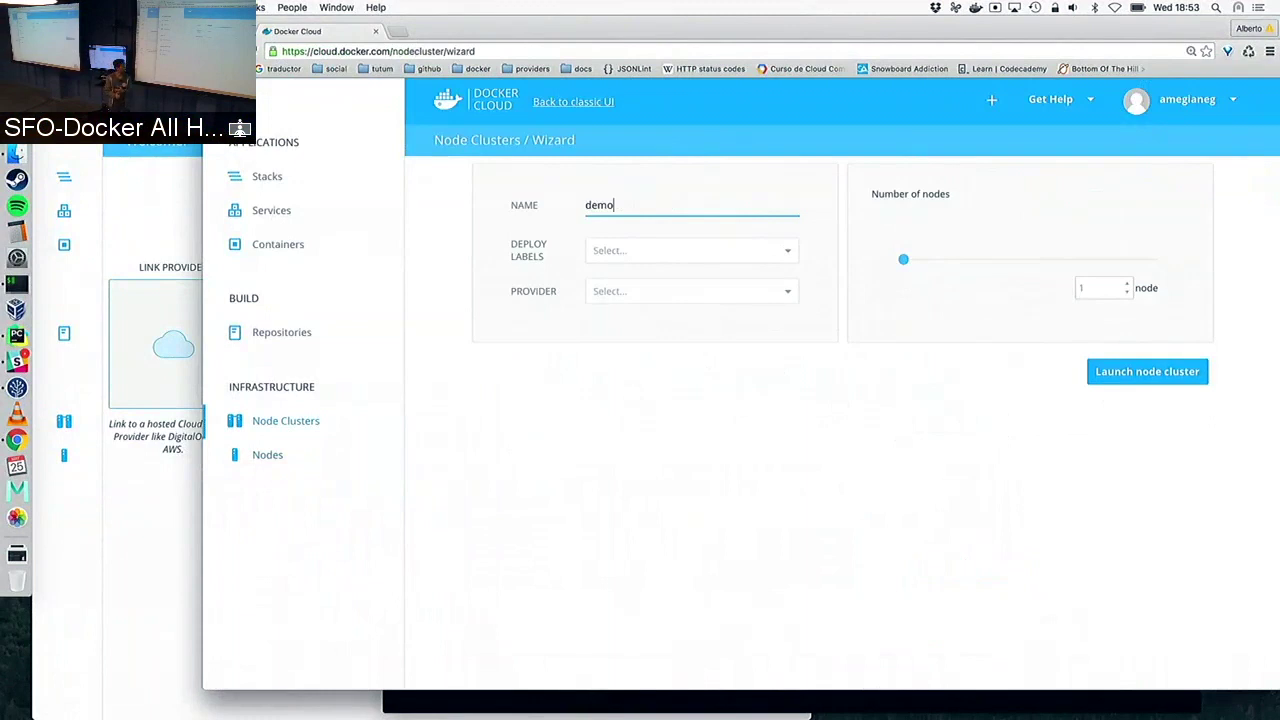
pyautogui.click(626, 251)
pyautogui.write('demo')
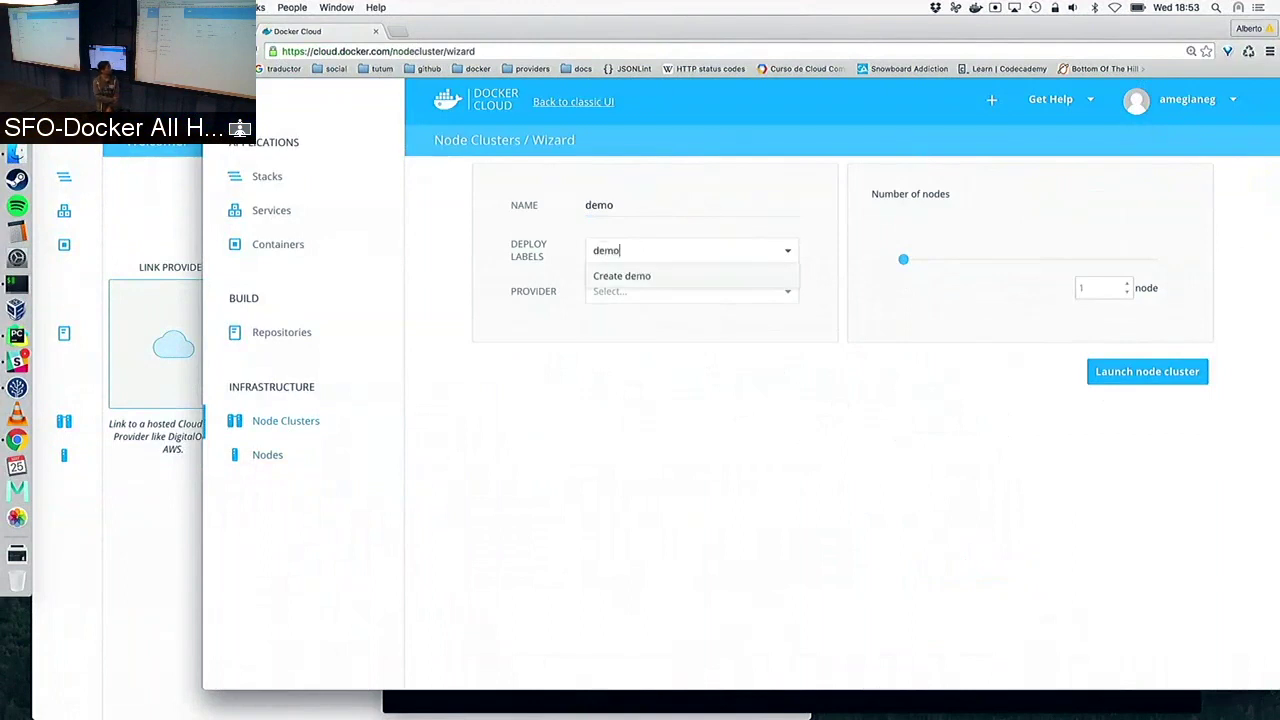
pyautogui.press('Return')
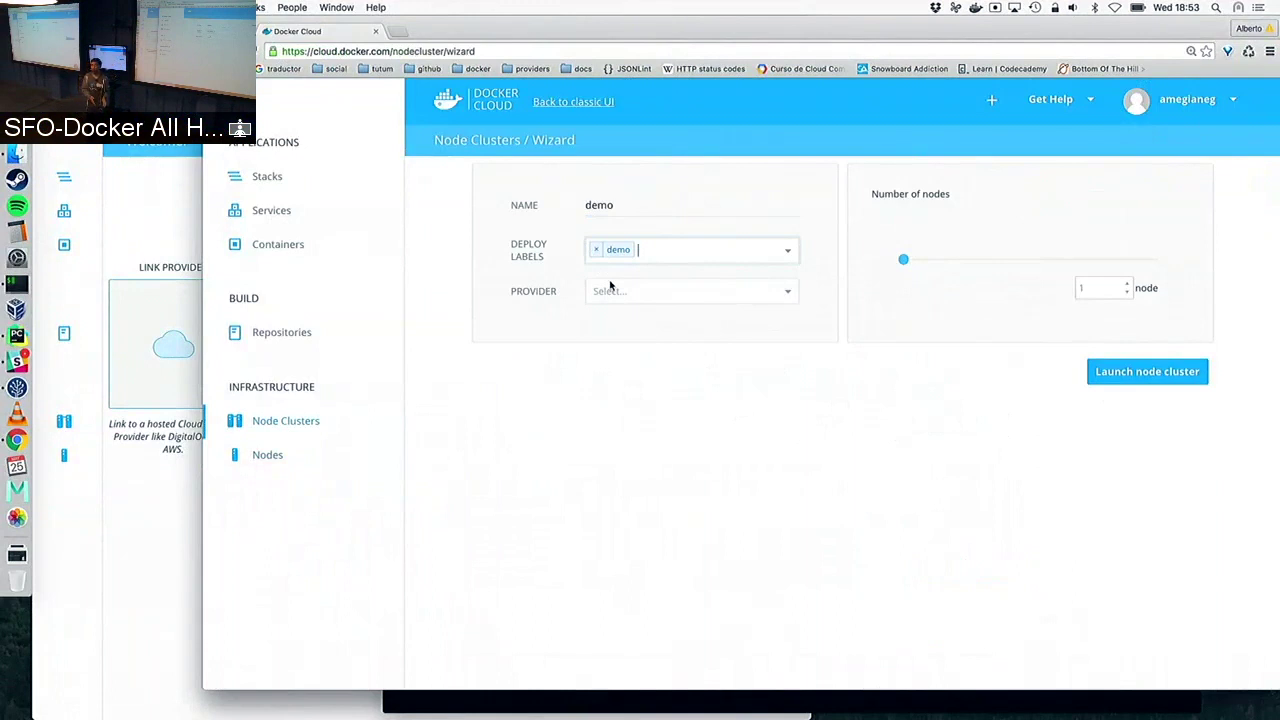
# Choose Digital Ocean, London 1 and 512MB nodes, and launch the cluster
pyautogui.click(610, 288)
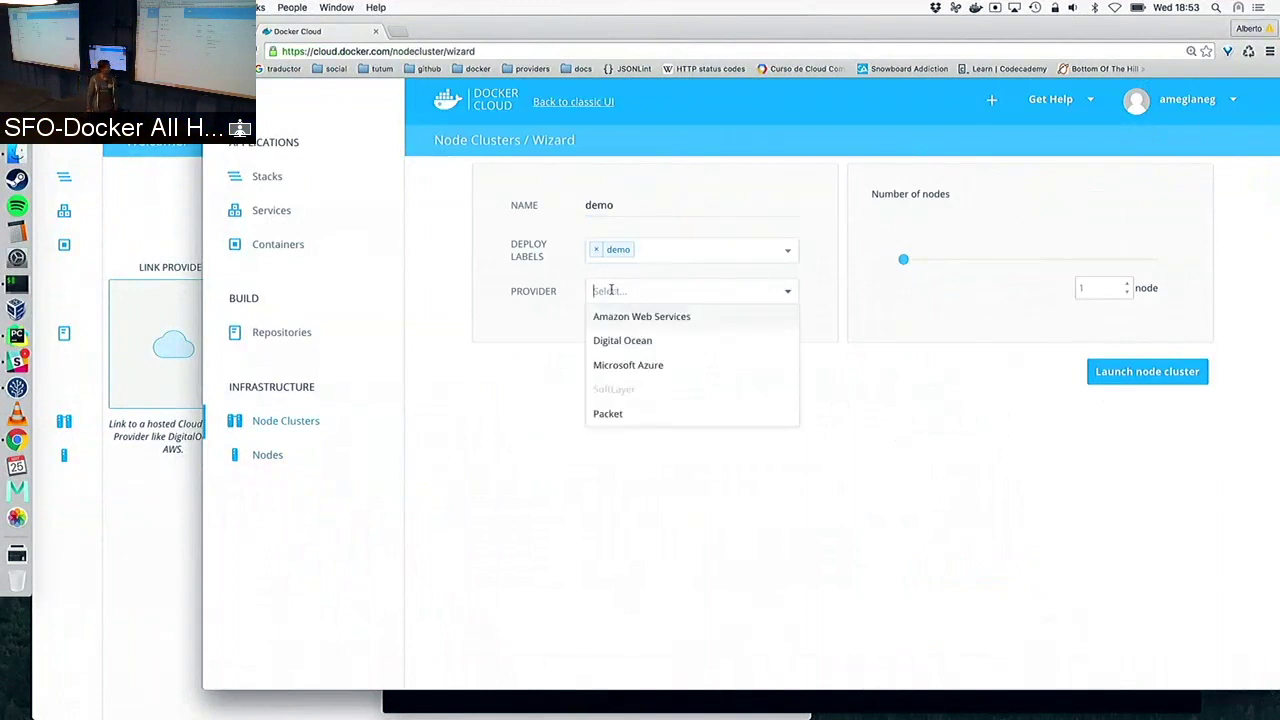
pyautogui.click(634, 340)
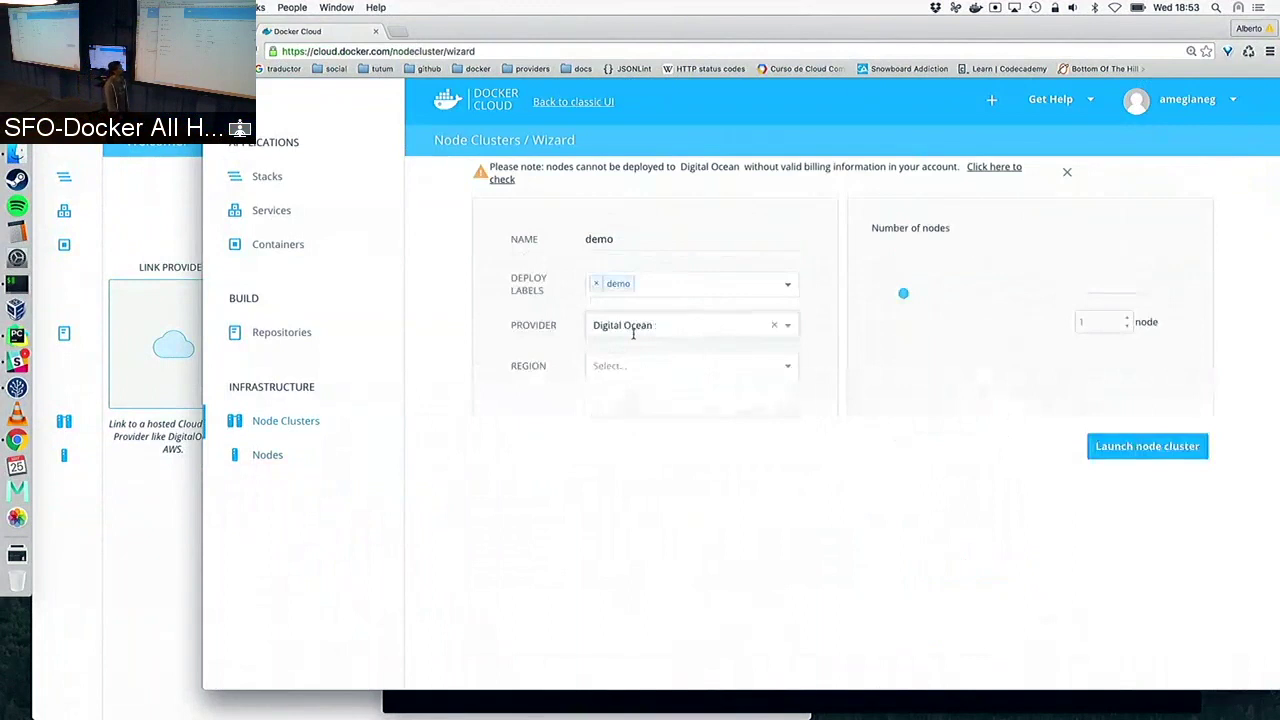
pyautogui.click(633, 364)
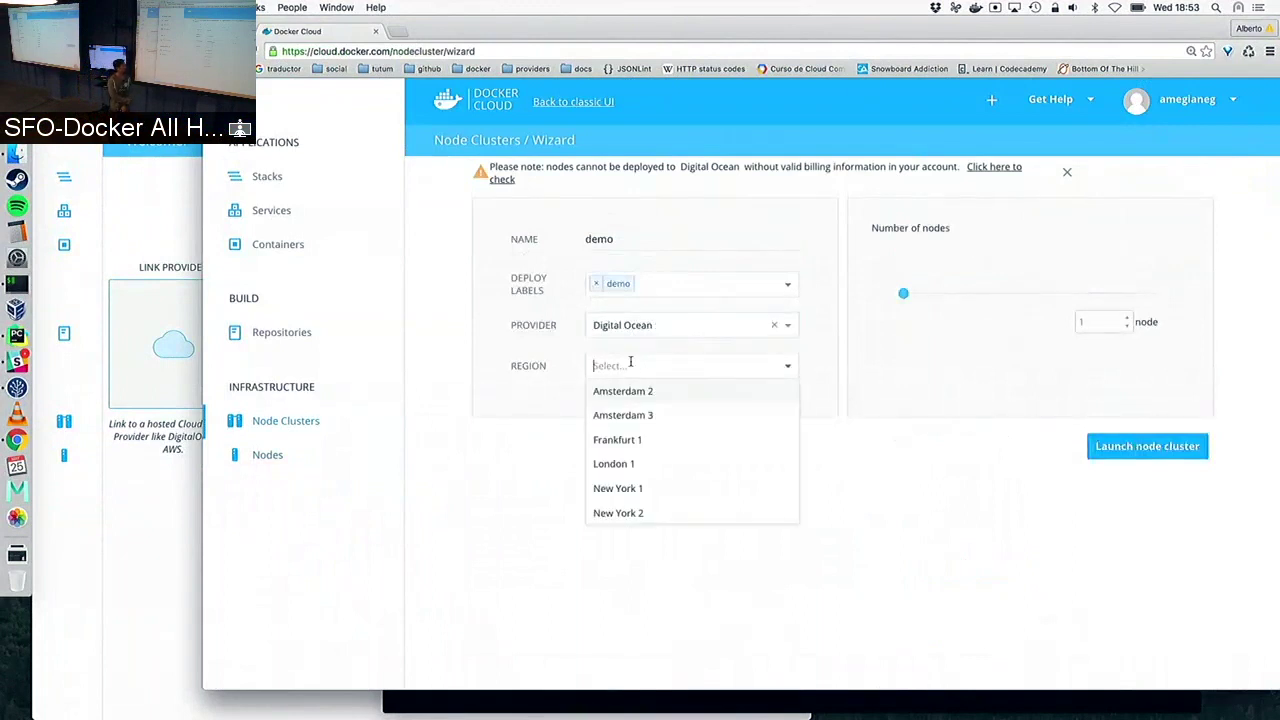
pyautogui.click(633, 459)
pyautogui.click(636, 408)
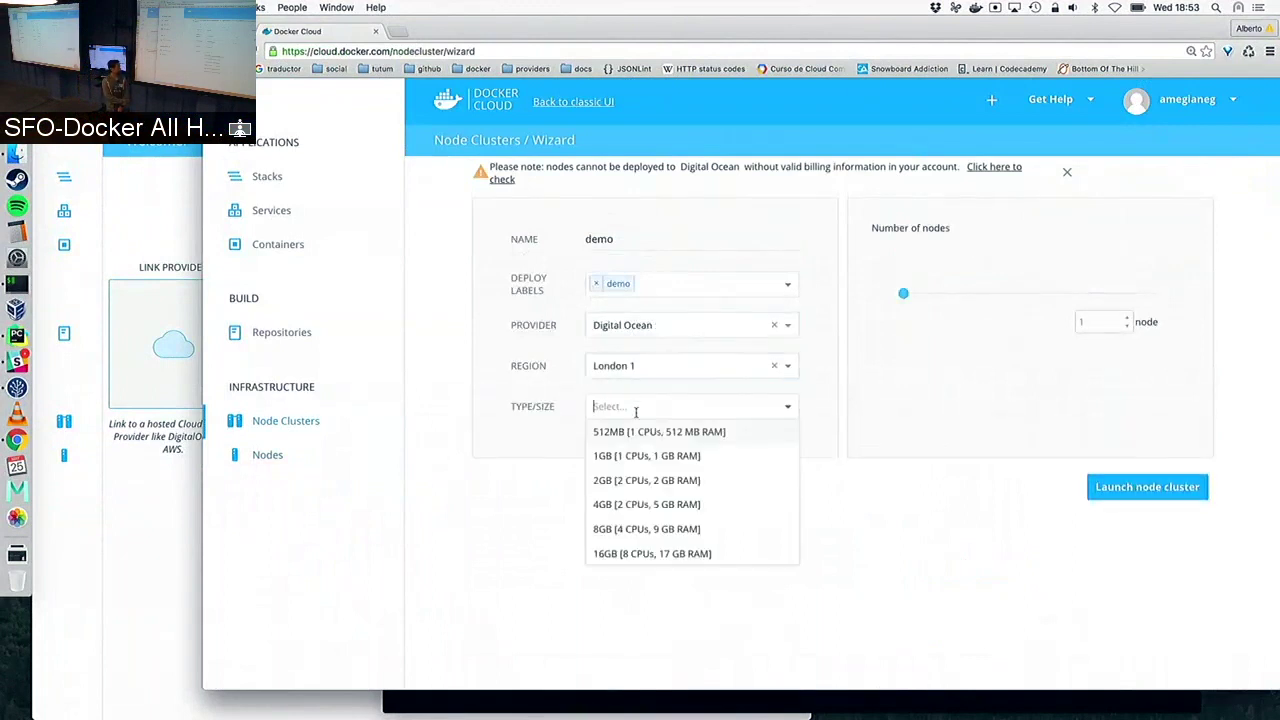
pyautogui.click(638, 433)
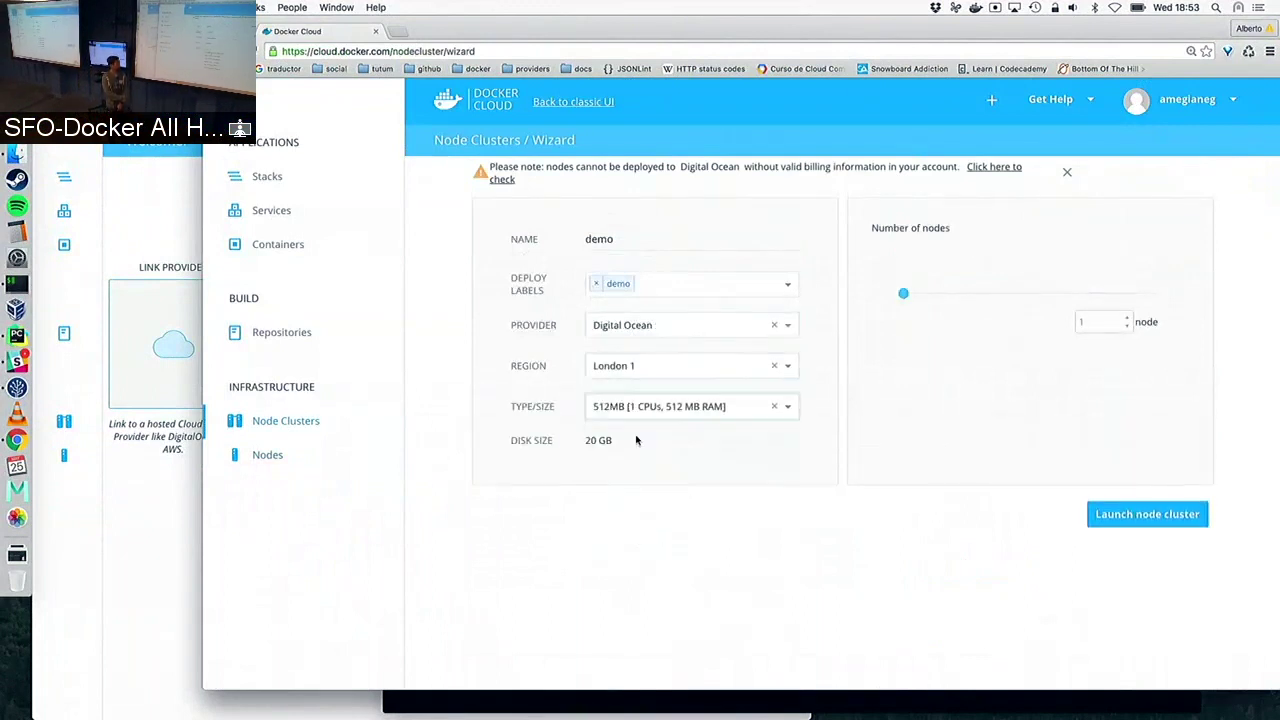
pyautogui.click(1128, 513)
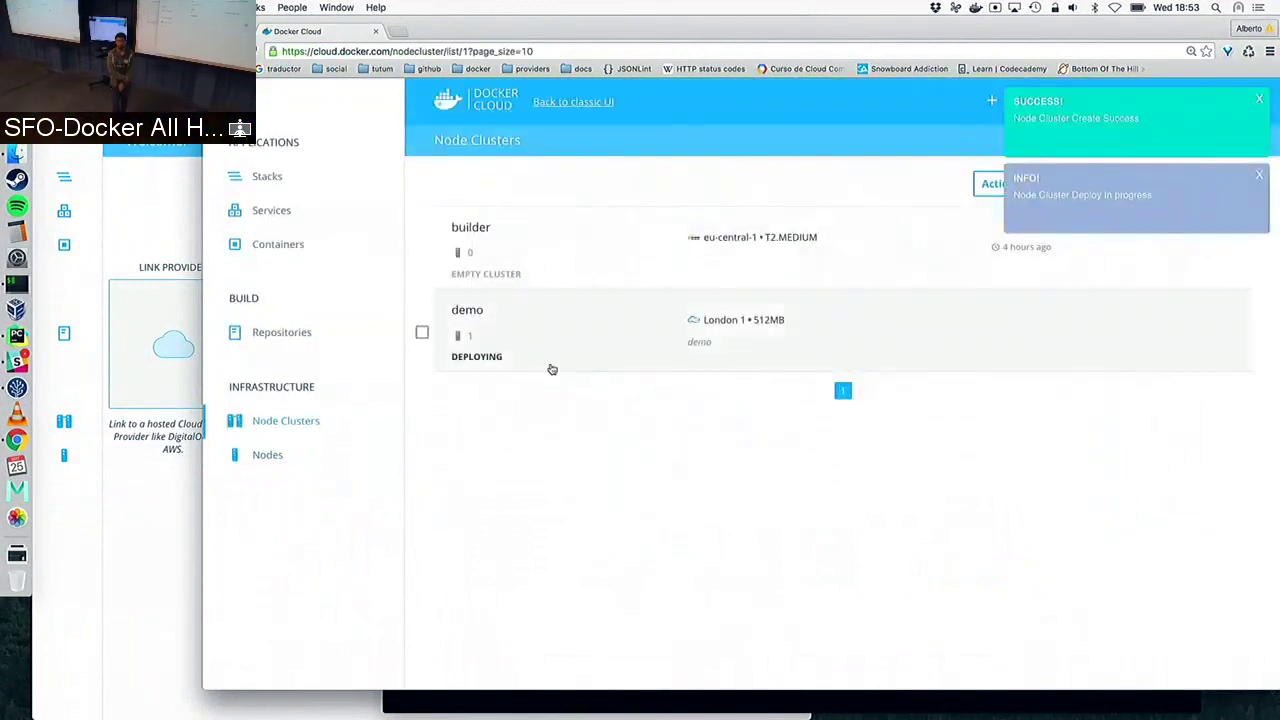
# Inspect the demo cluster's Node Cluster Deploy log in its Timeline, then open Stacks
pyautogui.click(472, 312)
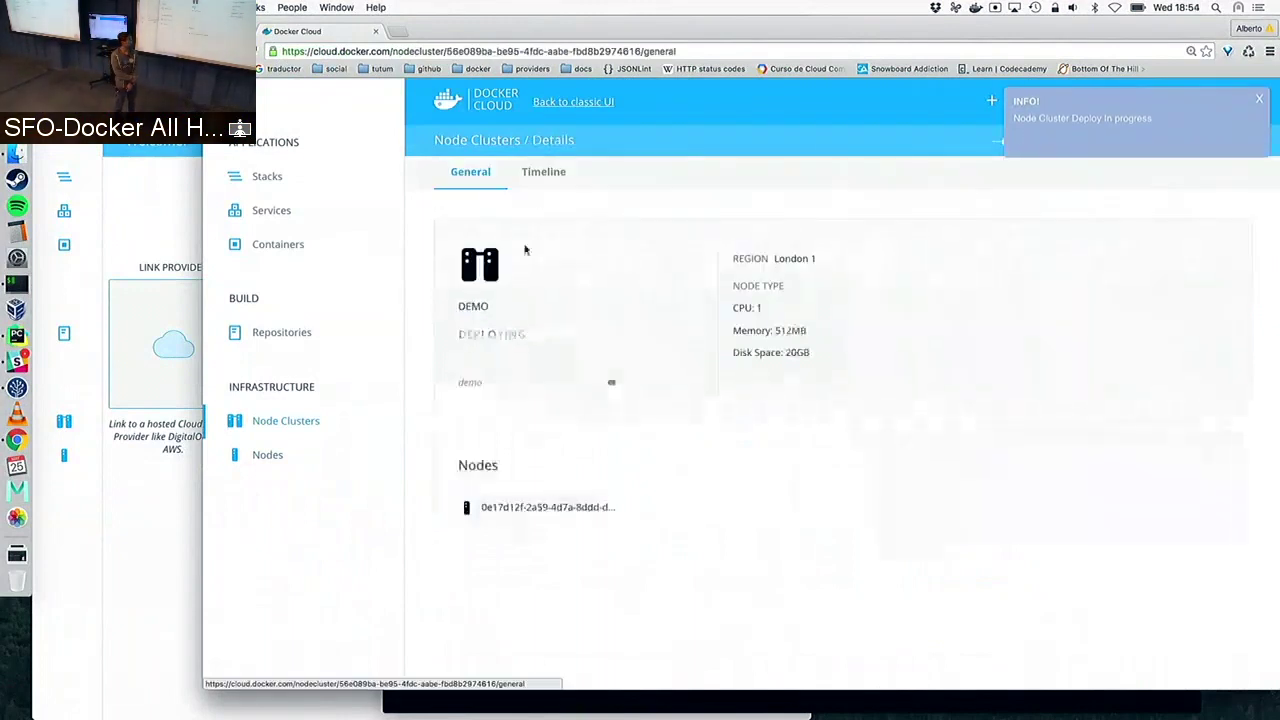
pyautogui.click(545, 181)
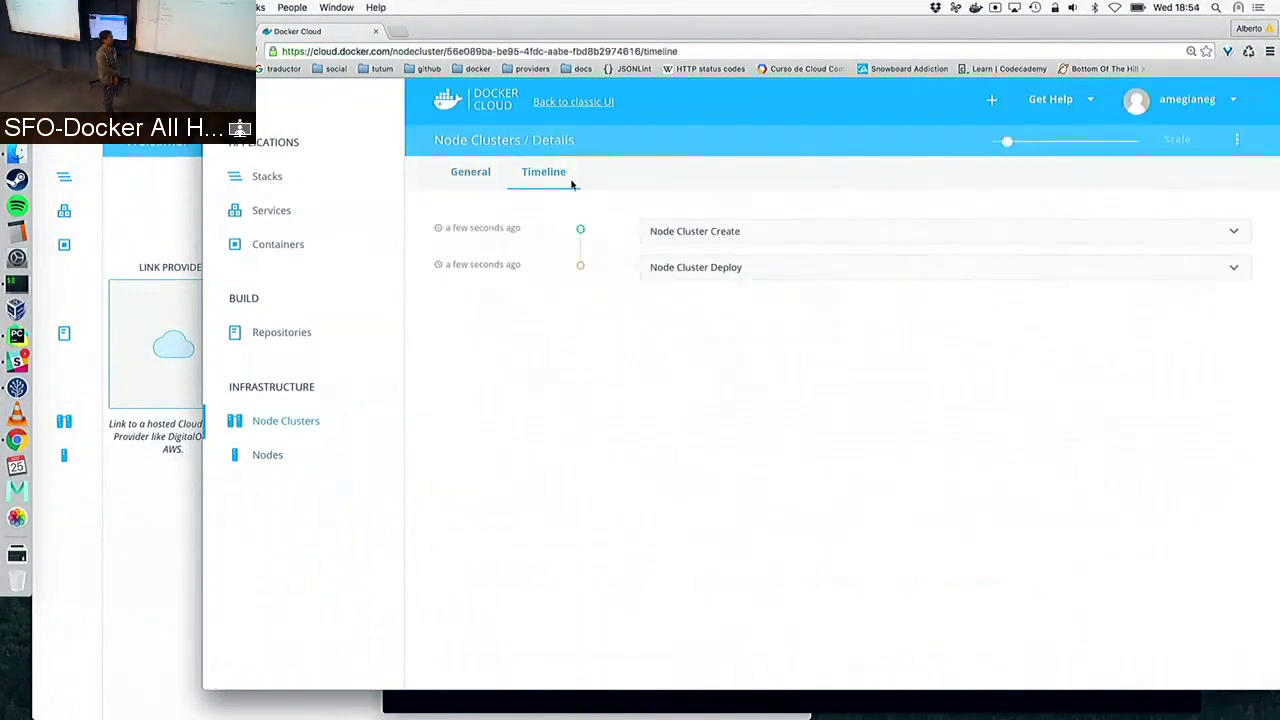
pyautogui.click(721, 266)
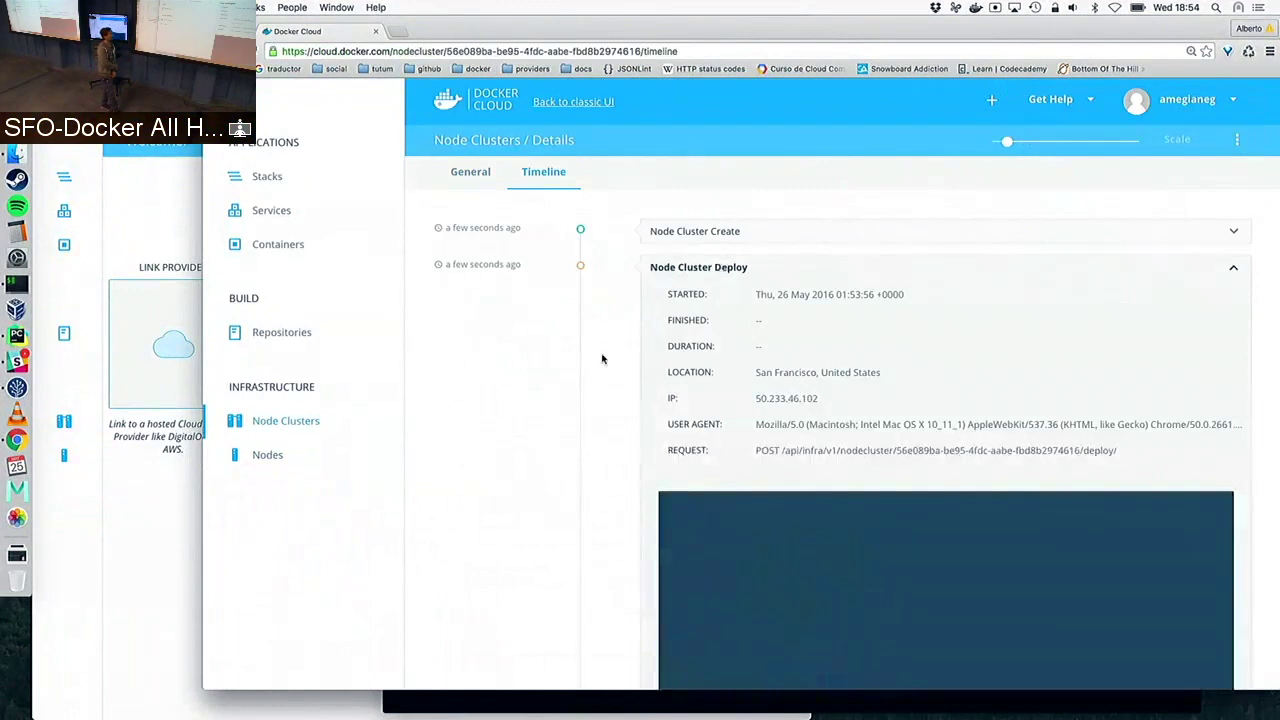
pyautogui.scroll(-2, 537, 380)
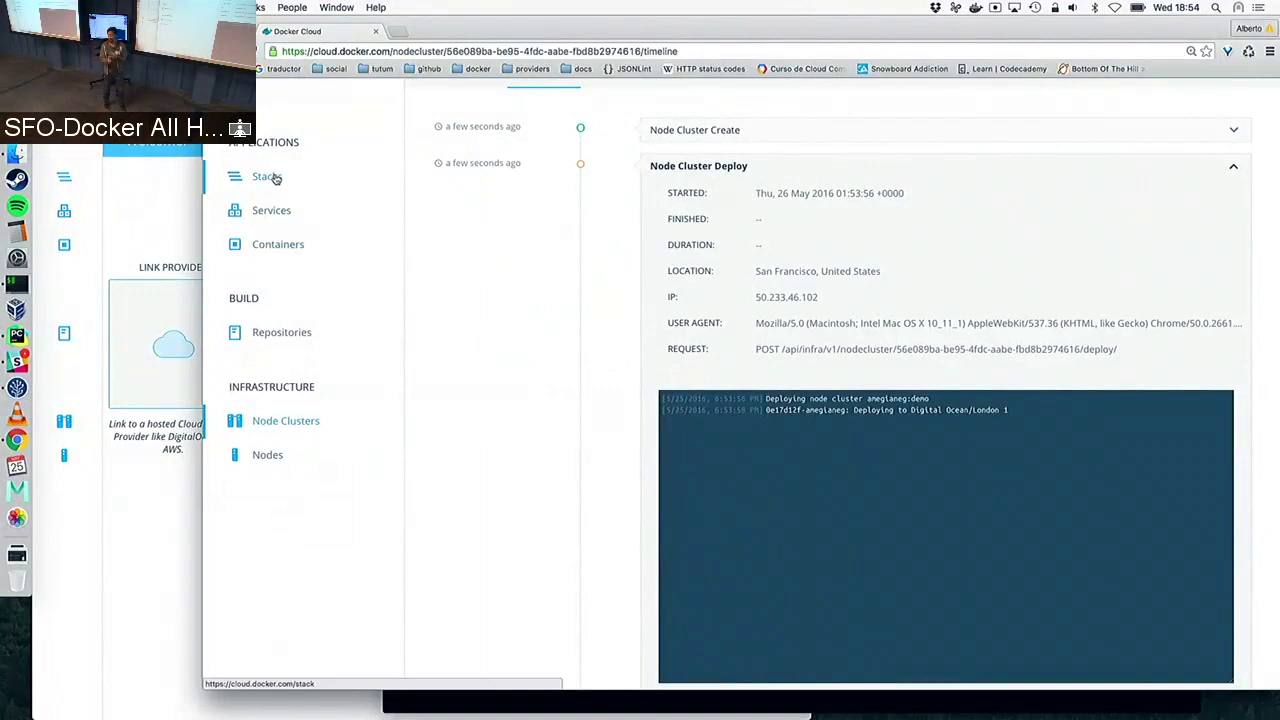
pyautogui.click(267, 177)
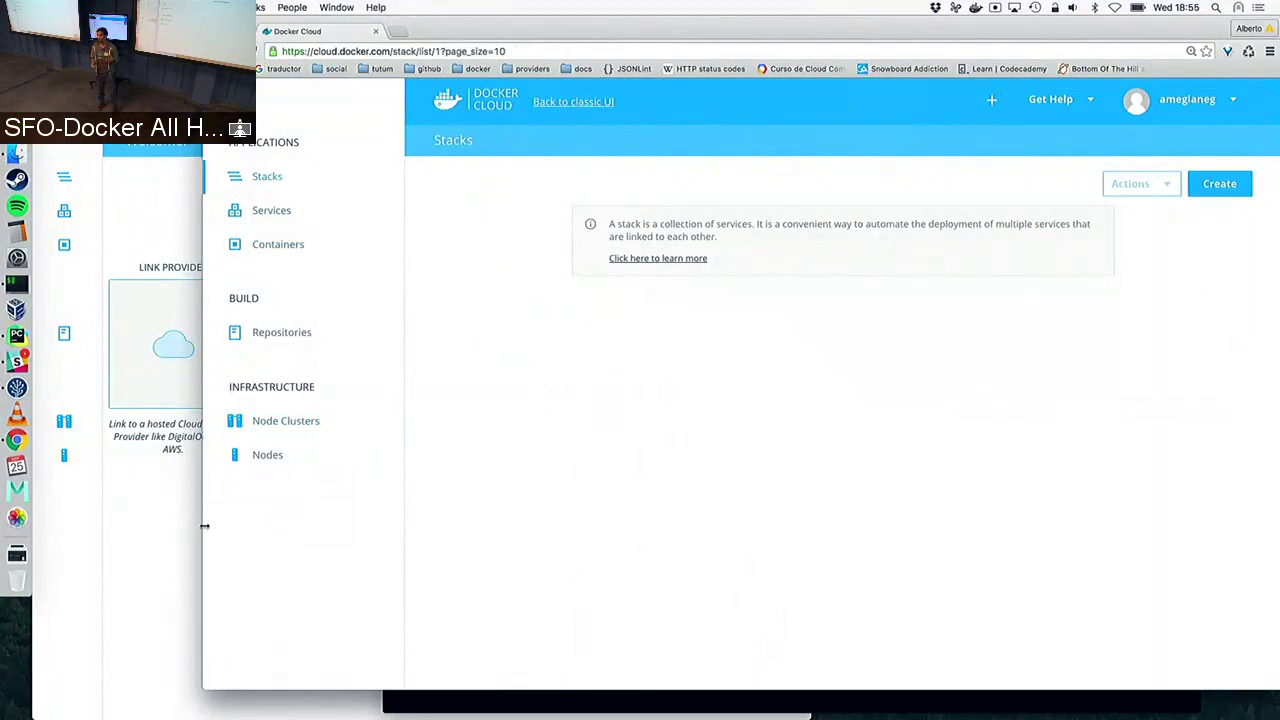
# List the voting-demo folder and print docker-cloud.yml in Terminal
pyautogui.click(450, 698)
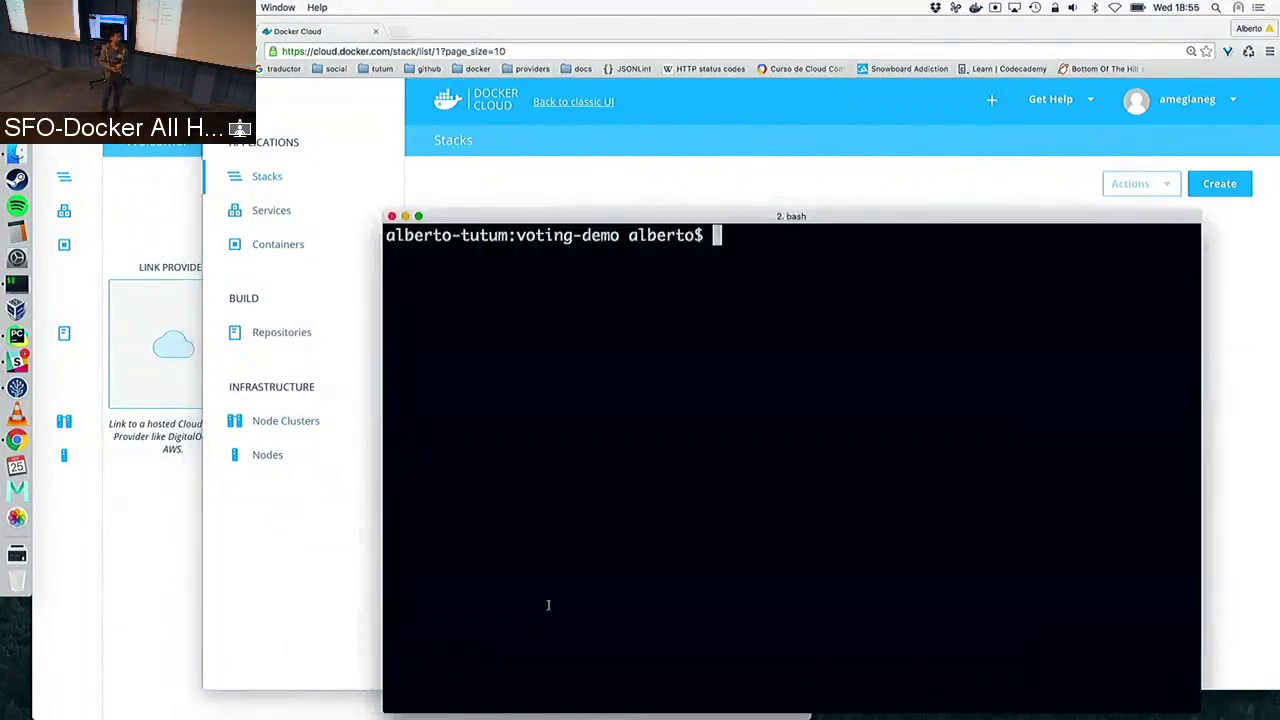
pyautogui.write('ls')
pyautogui.press('Return')
pyautogui.write('cat')
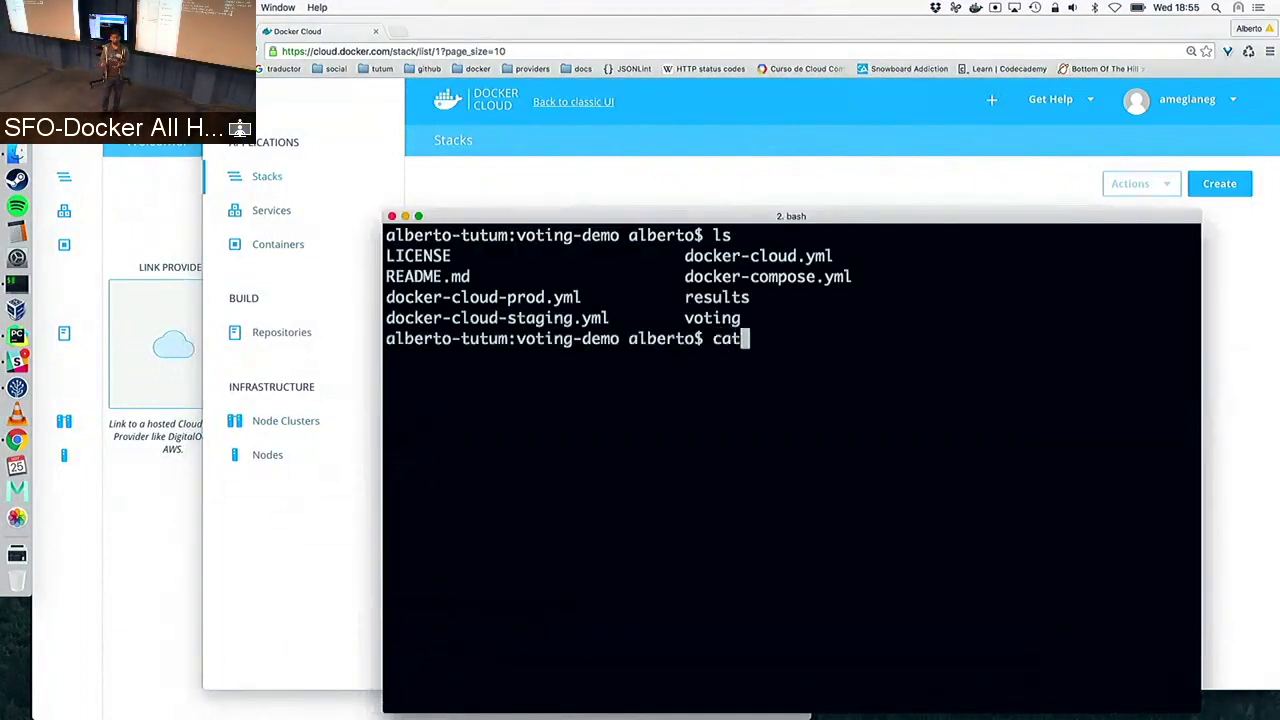
pyautogui.write(' docker-cloud')
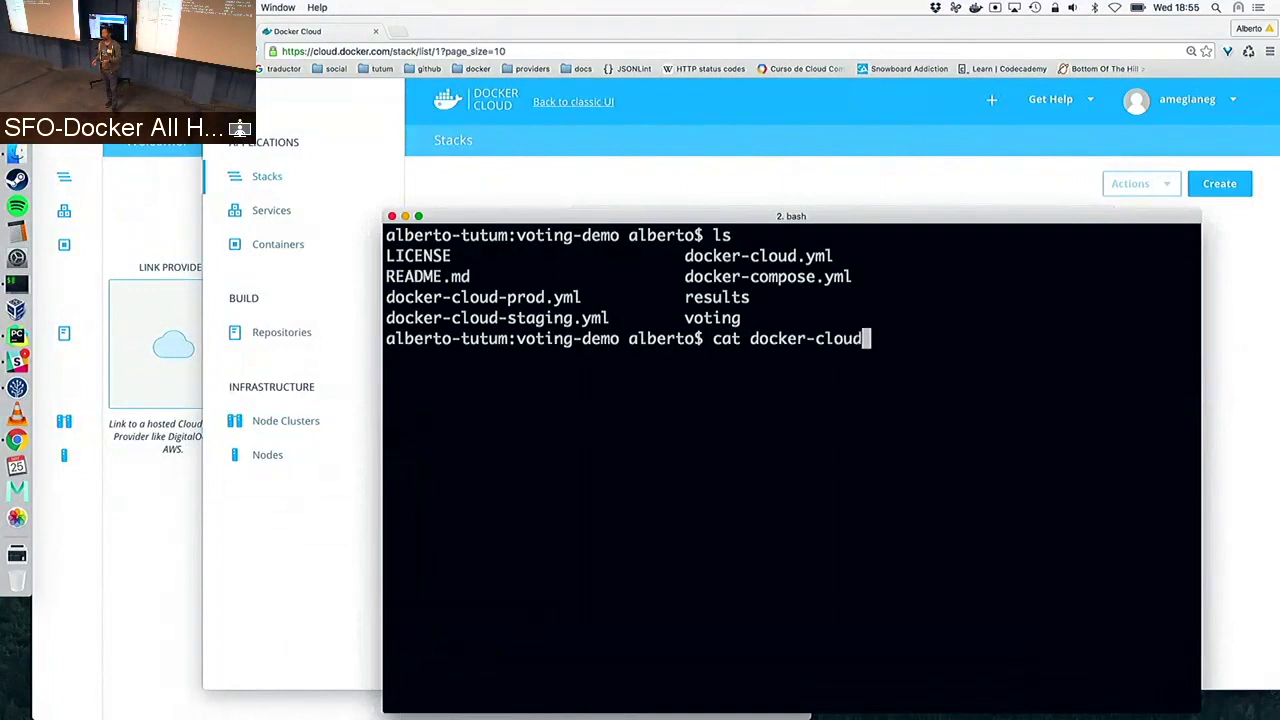
pyautogui.write('.yml')
pyautogui.press('Return')
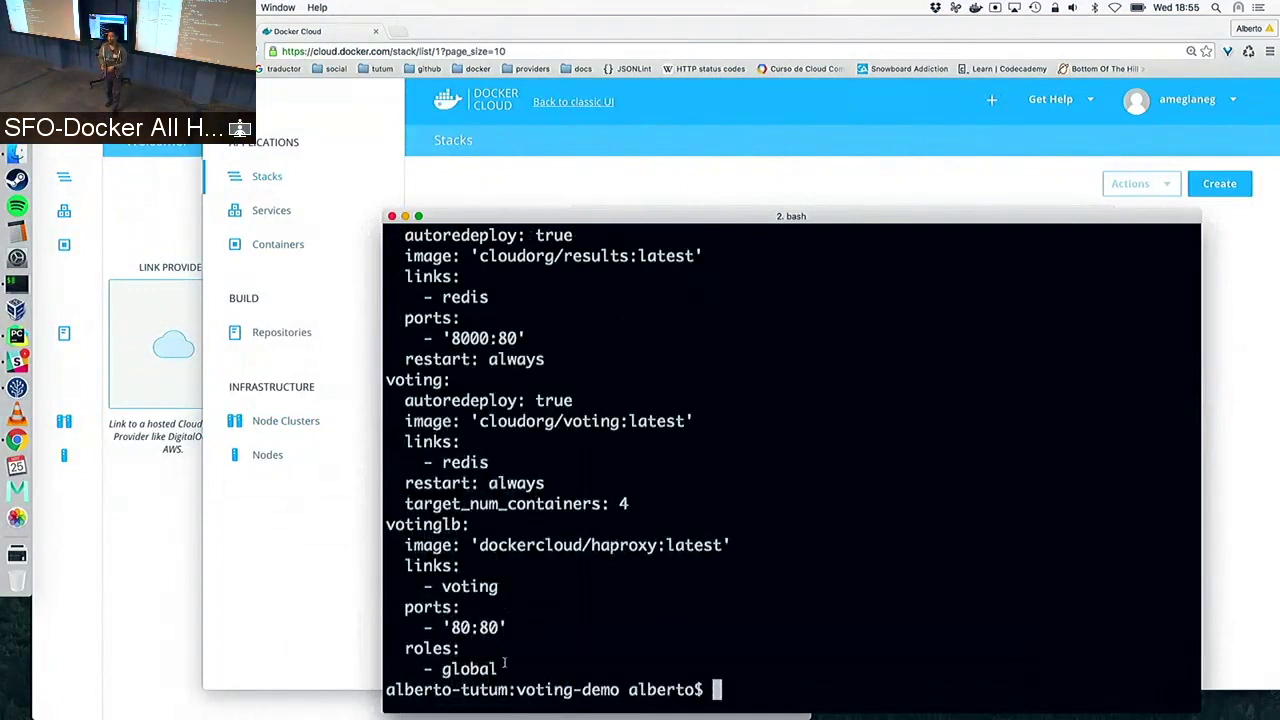
# Copy the printed stackfile, clear the terminal, and return to Docker Cloud
pyautogui.moveTo(497, 669); pyautogui.dragTo(383, 342)
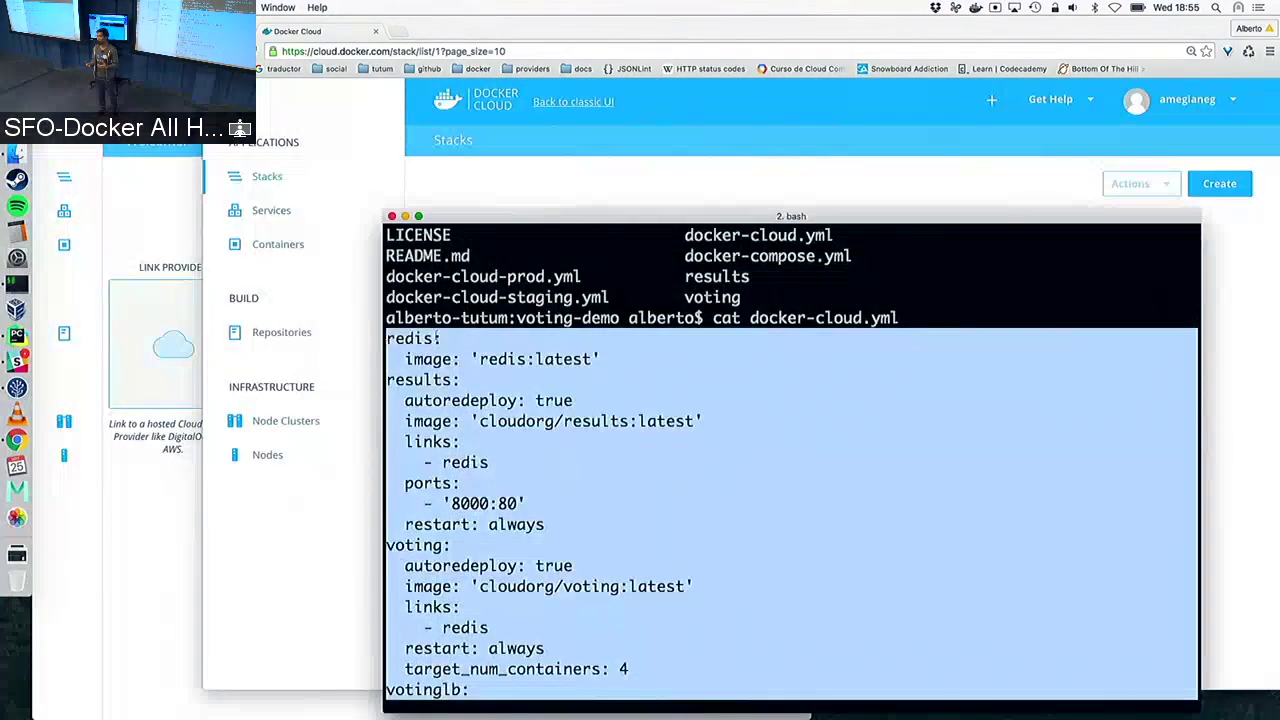
pyautogui.scroll(-5, 571, 346)
pyautogui.write('clear')
pyautogui.press('Return')
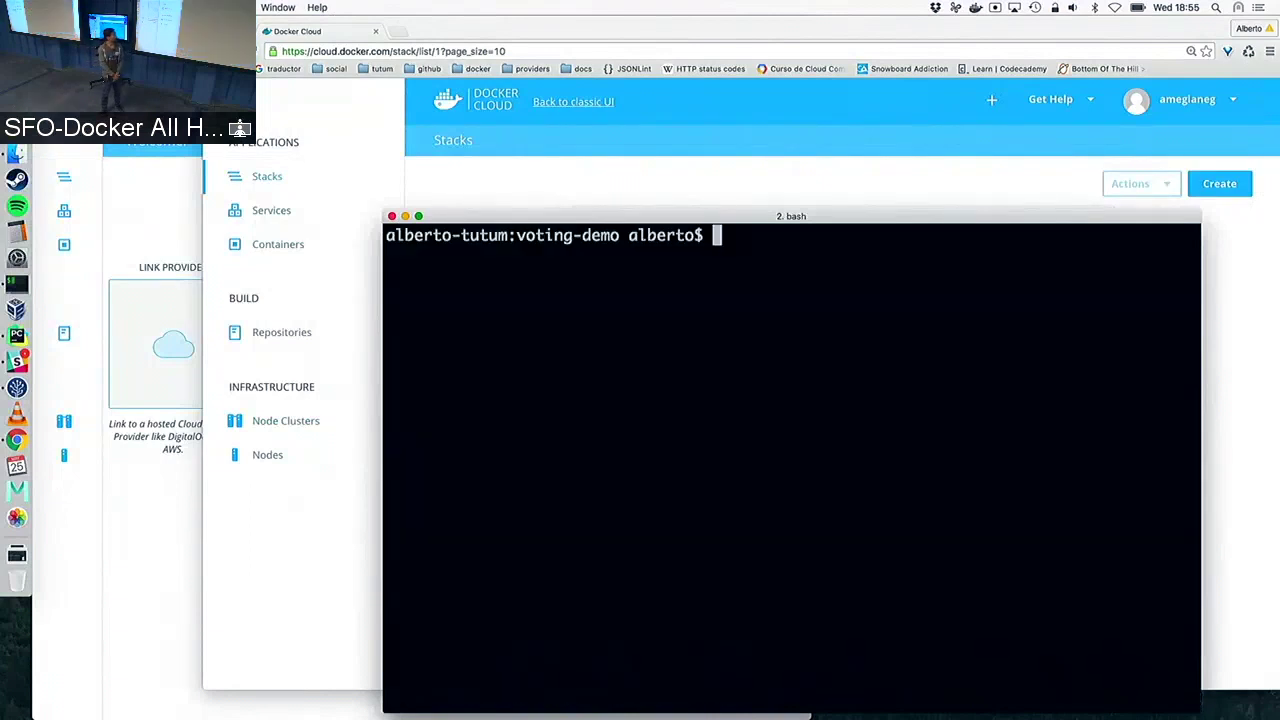
pyautogui.click(551, 160)
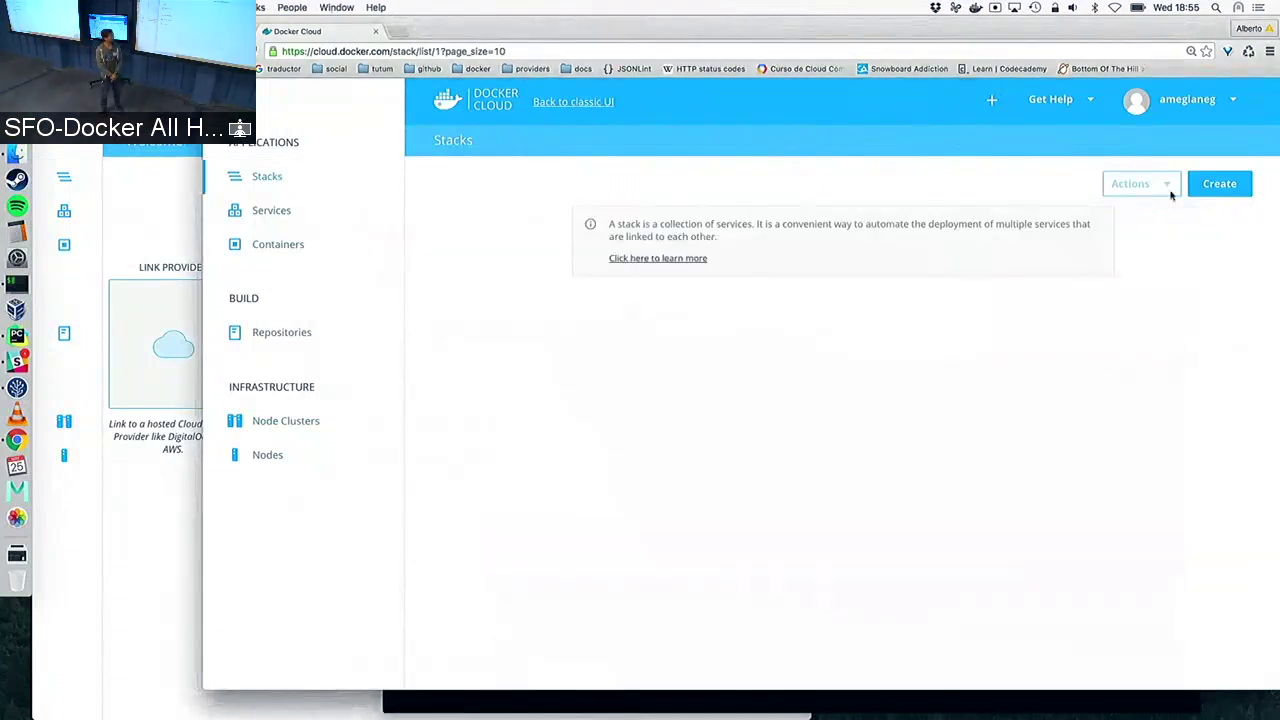
# Create a new stack named demo and paste the copied stackfile
pyautogui.click(1219, 184)
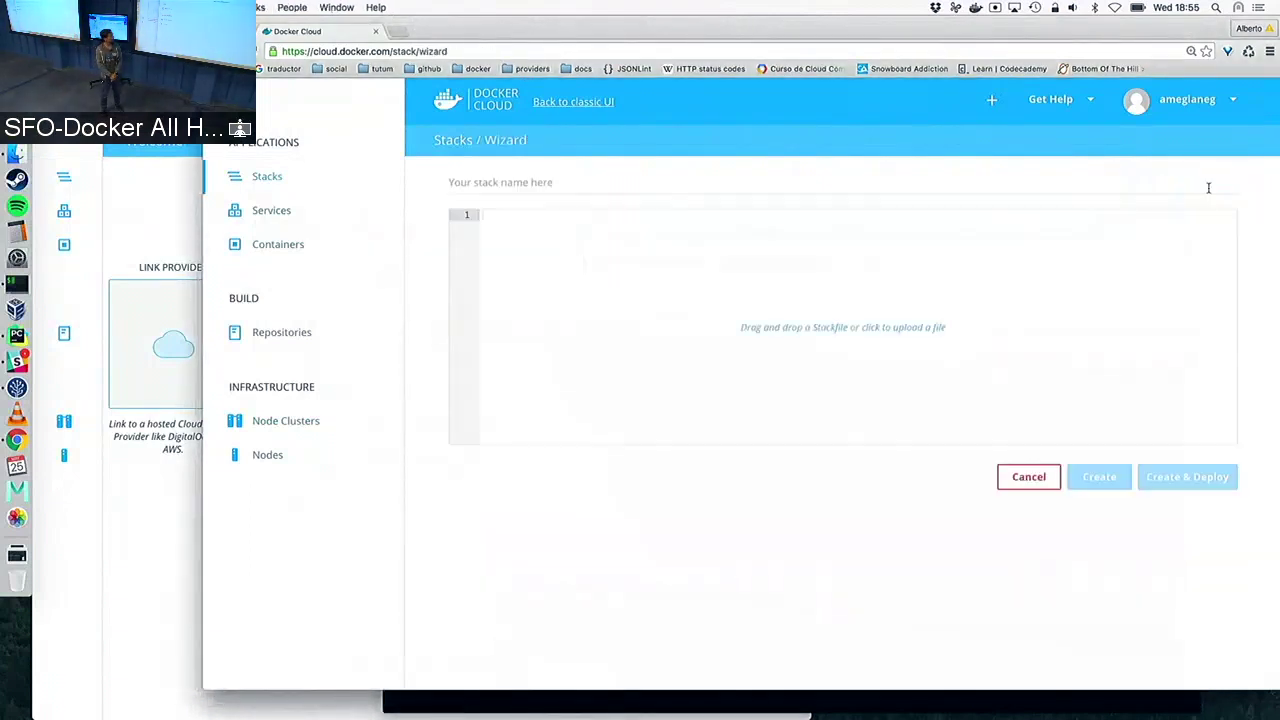
pyautogui.click(659, 189)
pyautogui.write('demo')
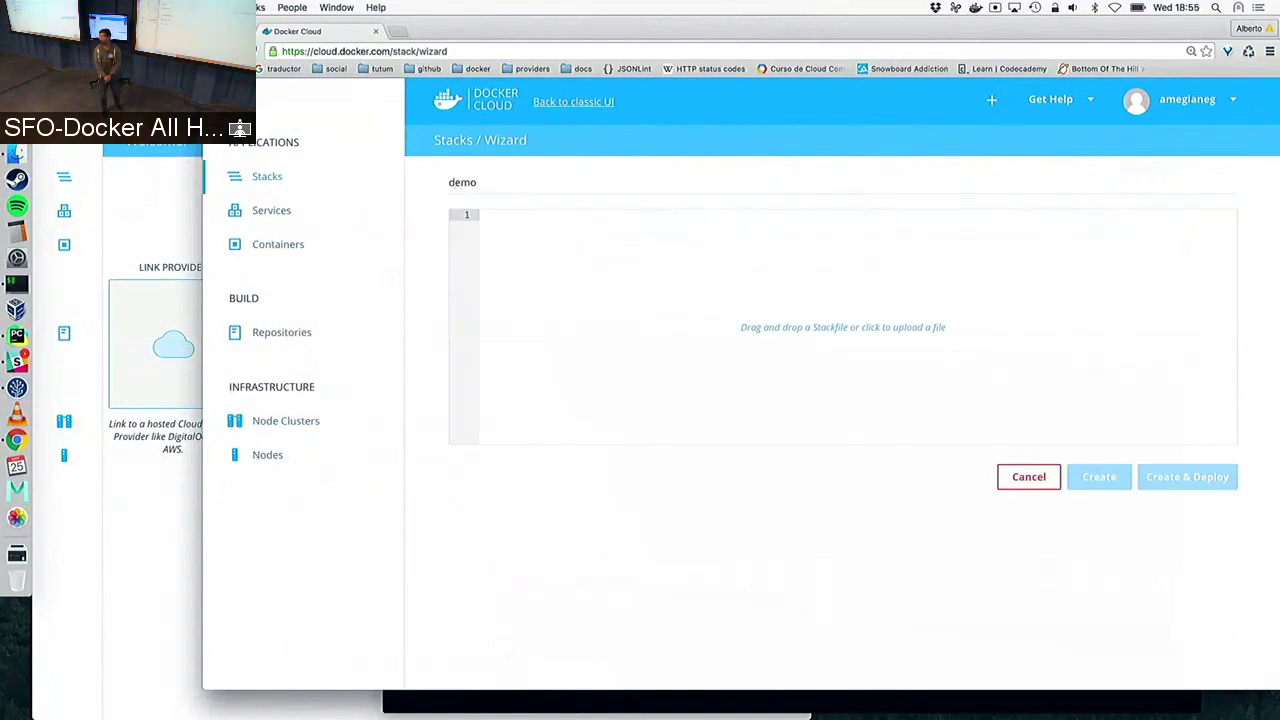
pyautogui.write("redis:   image: 'redis:latest' results:   autoredeploy: true   image: 'cloudorg/results:latest'   links:     - redis   ports:     - '8000:80'   restart: always voting:   autoredeploy: true   image: 'cloudorg/voting:latest'   links:     - redis   restart: always   target_num_containers: 4 votinglb:   image: 'dockercloud/haproxy:latest'   links:     - voting   ports:     - '80:80'   roles:     - global")
# Review the redis service and the results service's autoredeploy: true and image lines
pyautogui.scroll(2, 640, 287)
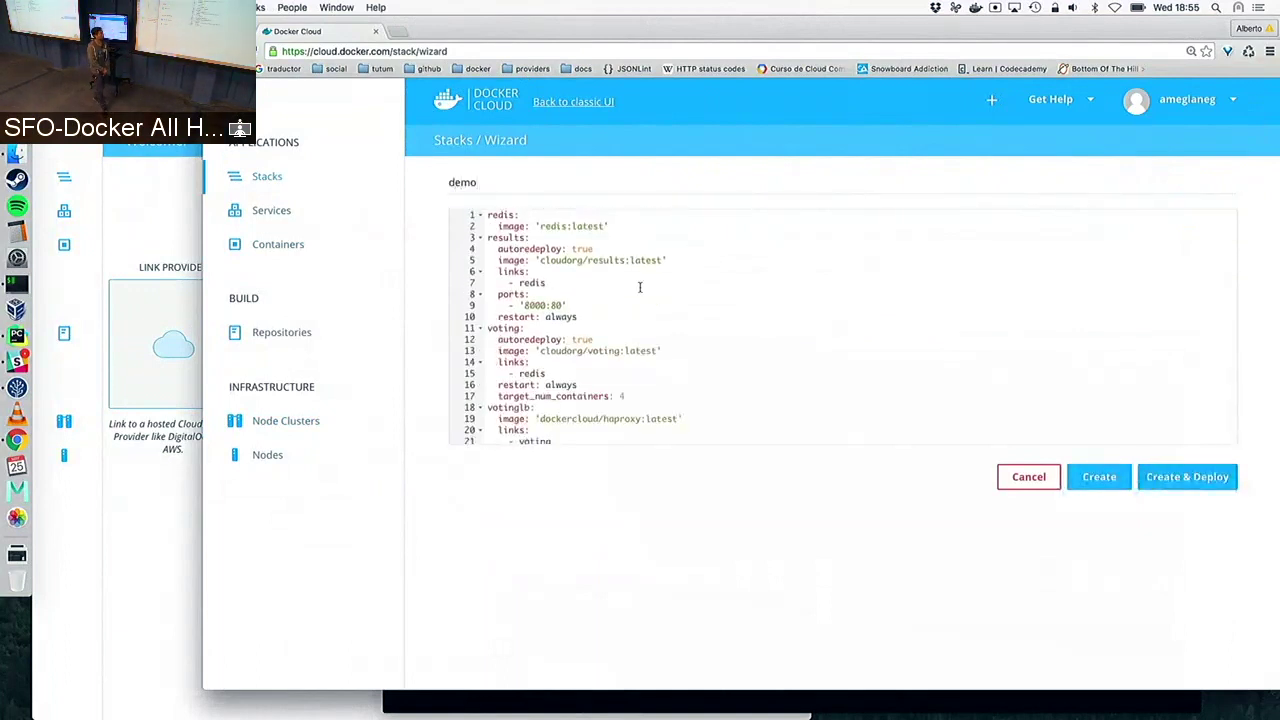
pyautogui.click(606, 215)
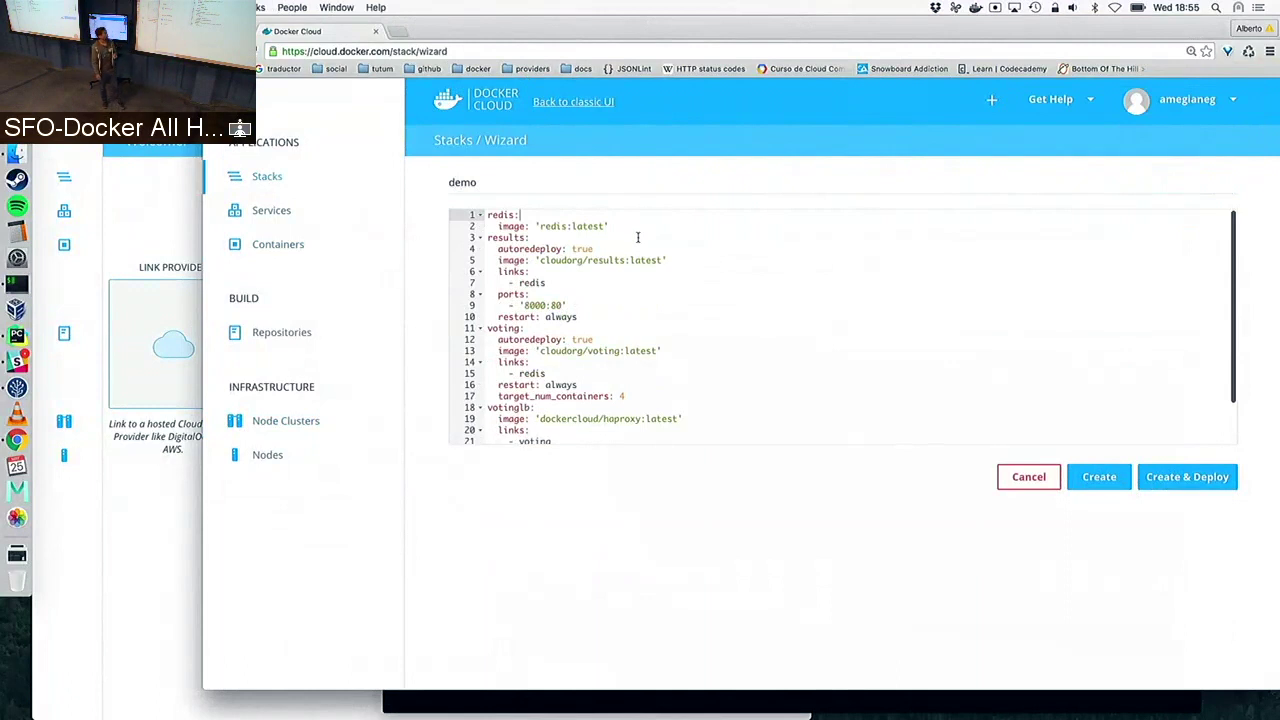
pyautogui.click(640, 246)
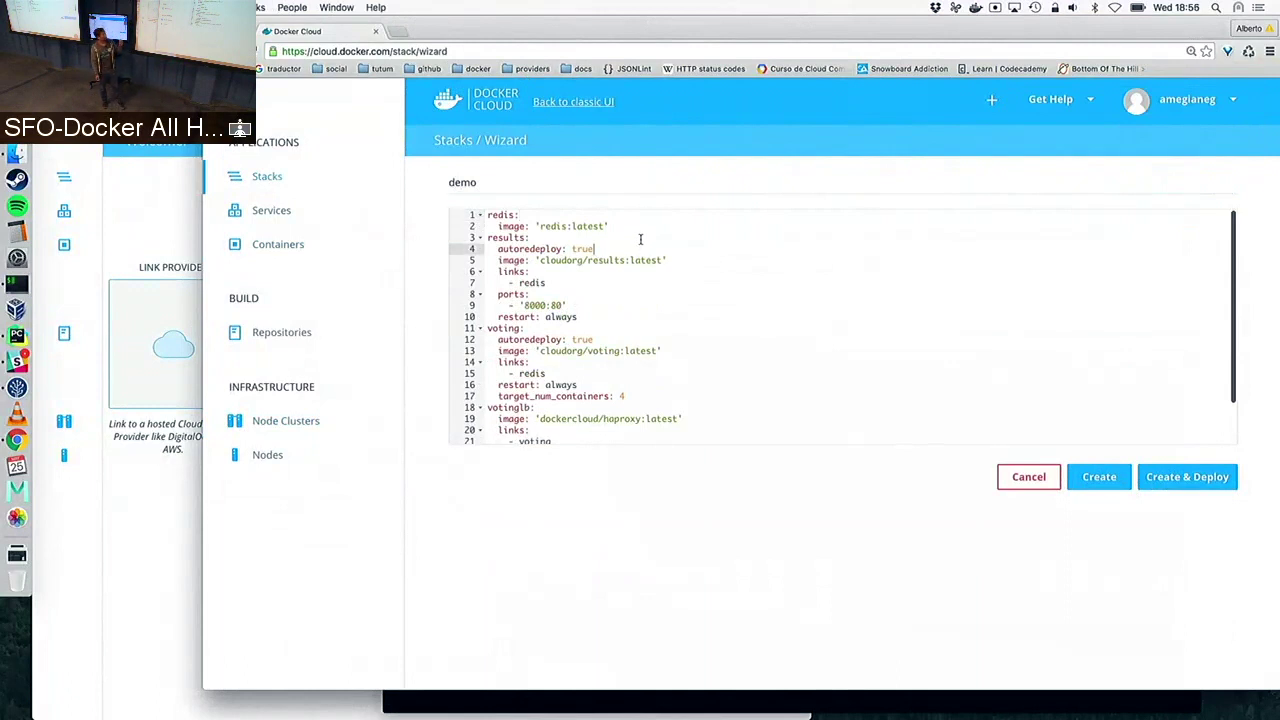
pyautogui.click(640, 239)
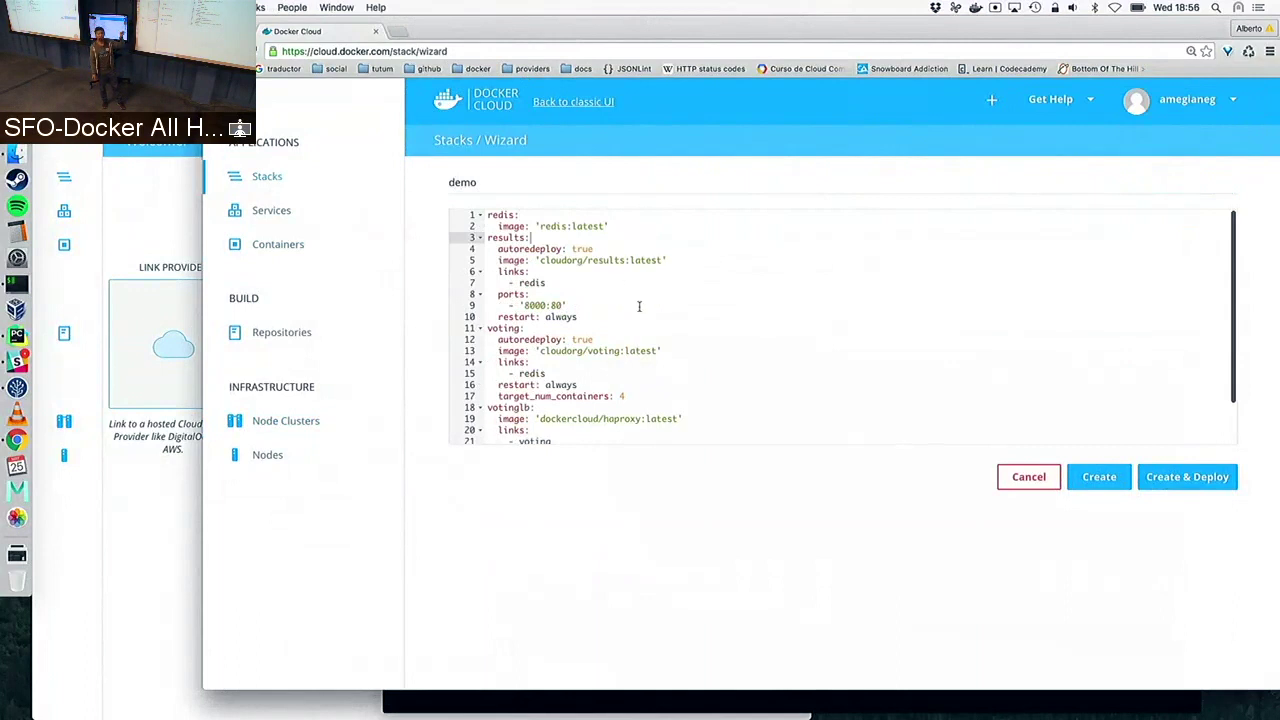
pyautogui.click(615, 250)
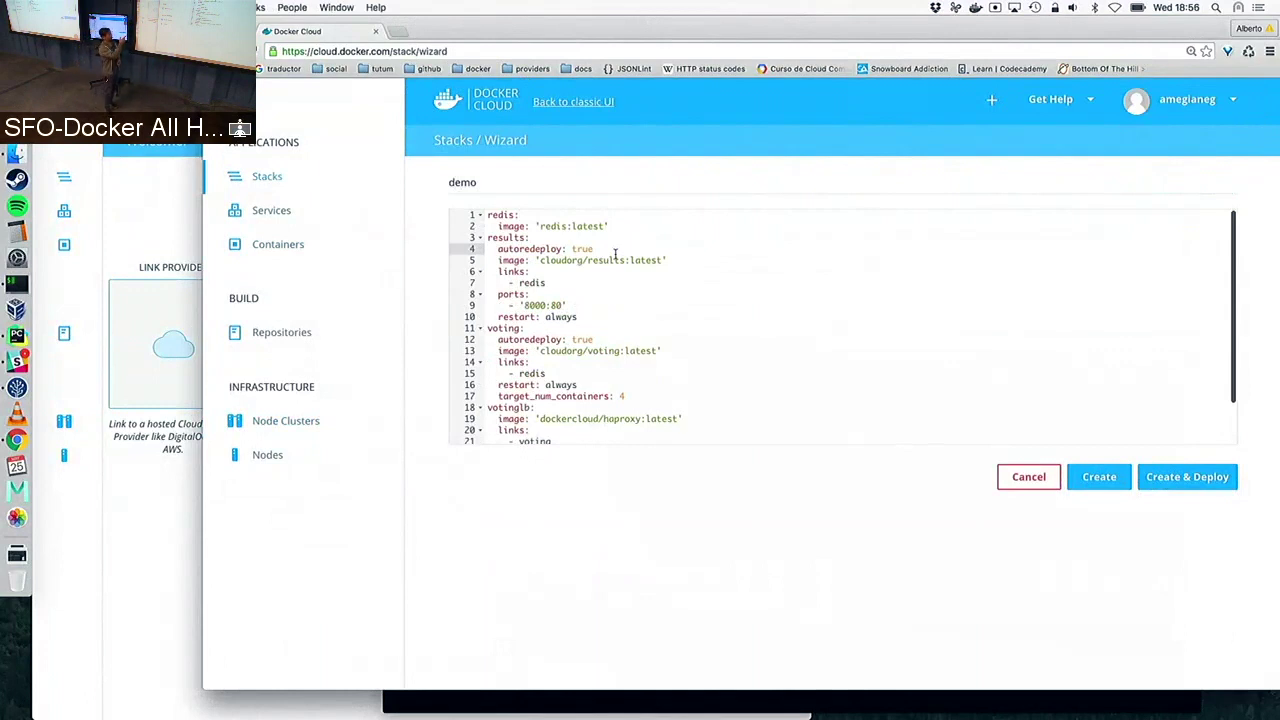
pyautogui.click(671, 260)
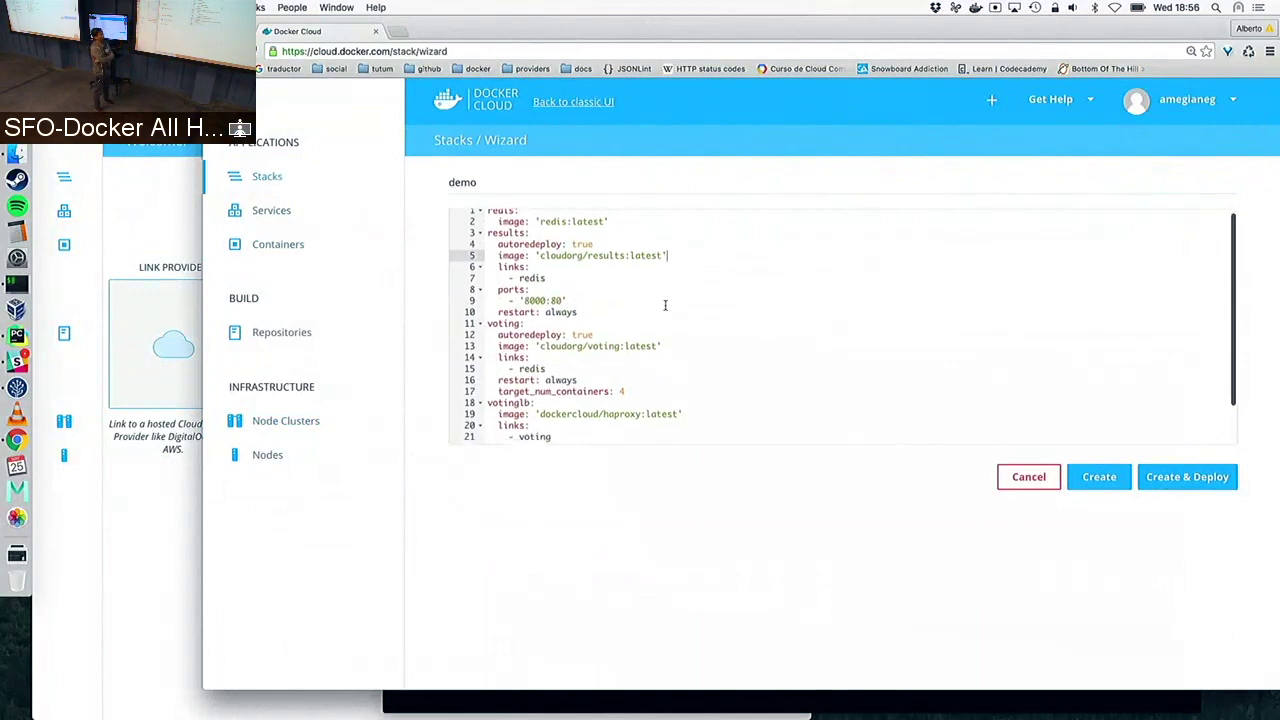
# Set target_num_containers: 4 under the voting service in the stackfile
pyautogui.scroll(-2, 665, 305)
pyautogui.scroll(-1, 665, 305)
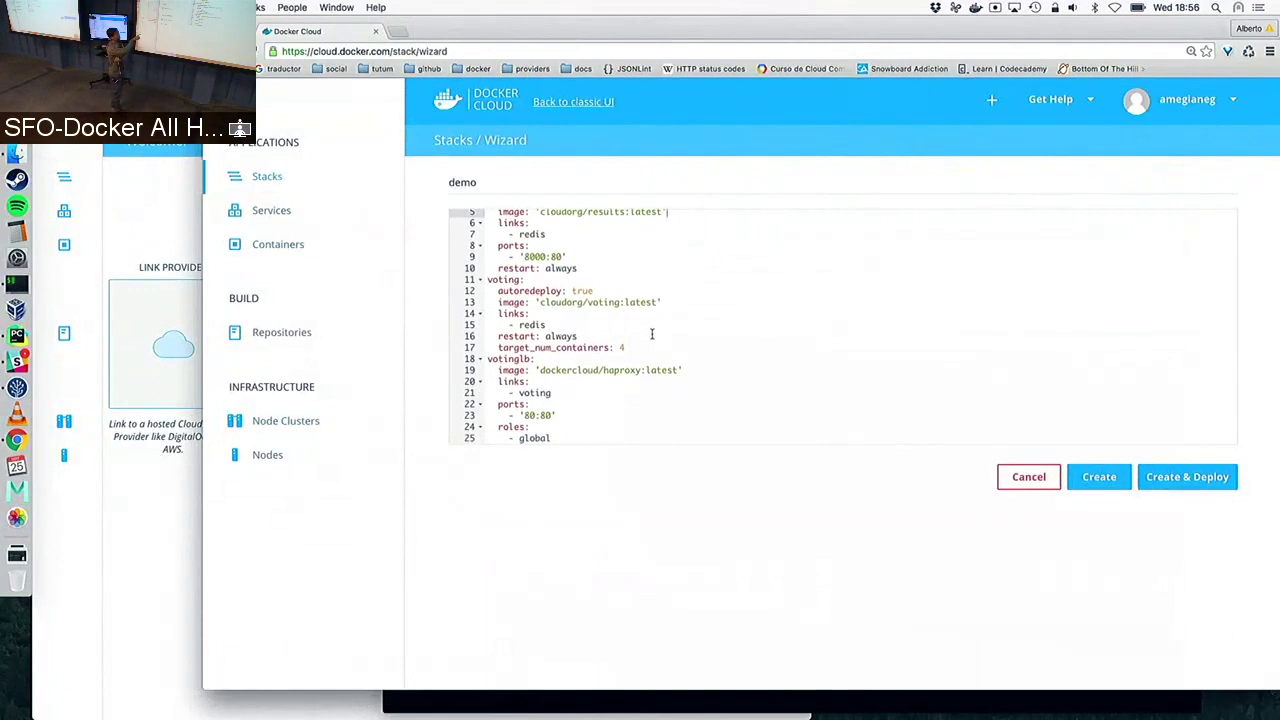
pyautogui.click(646, 347)
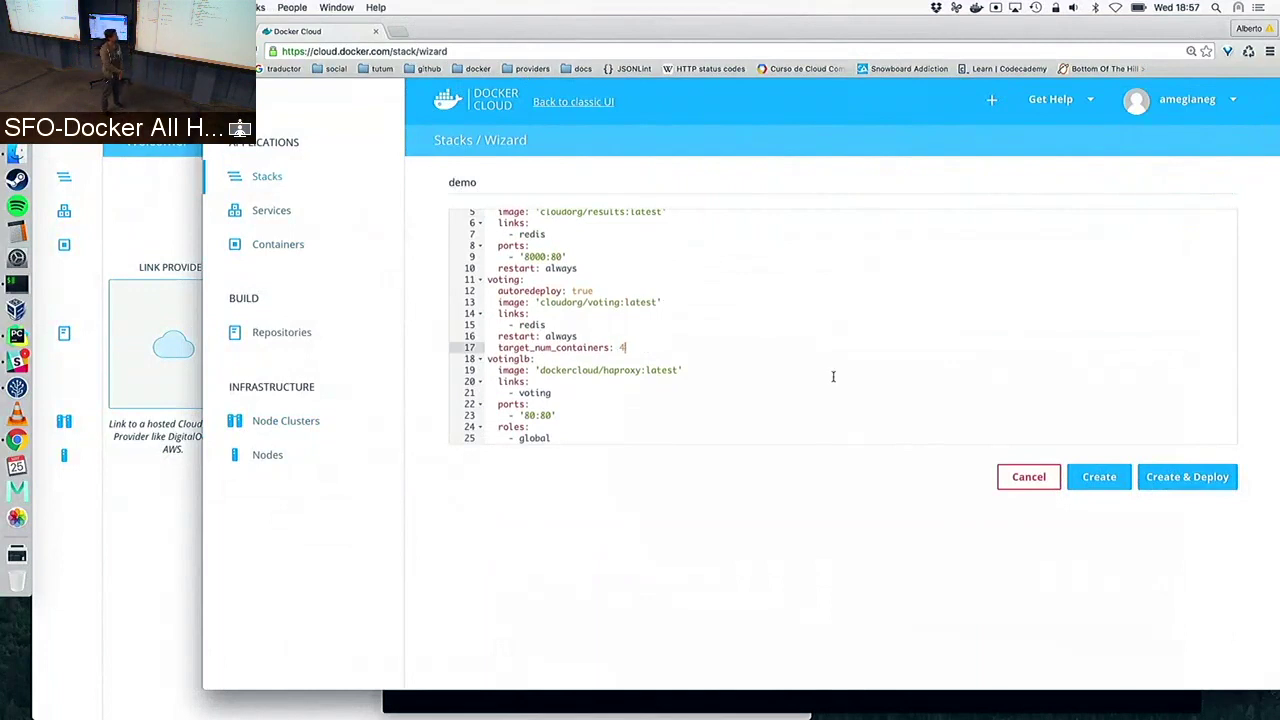
pyautogui.click(705, 373)
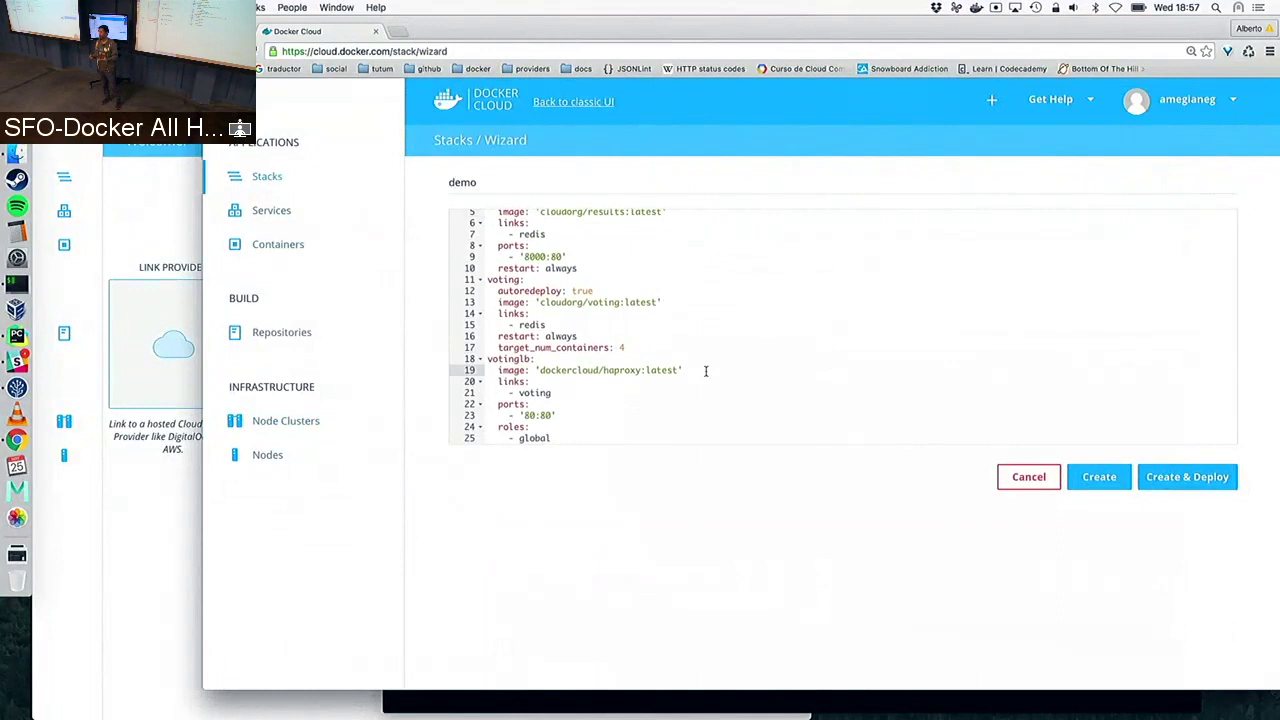
# Arrange the two Docker Cloud browser windows side by side
pyautogui.moveTo(213, 526); pyautogui.dragTo(707, 488)
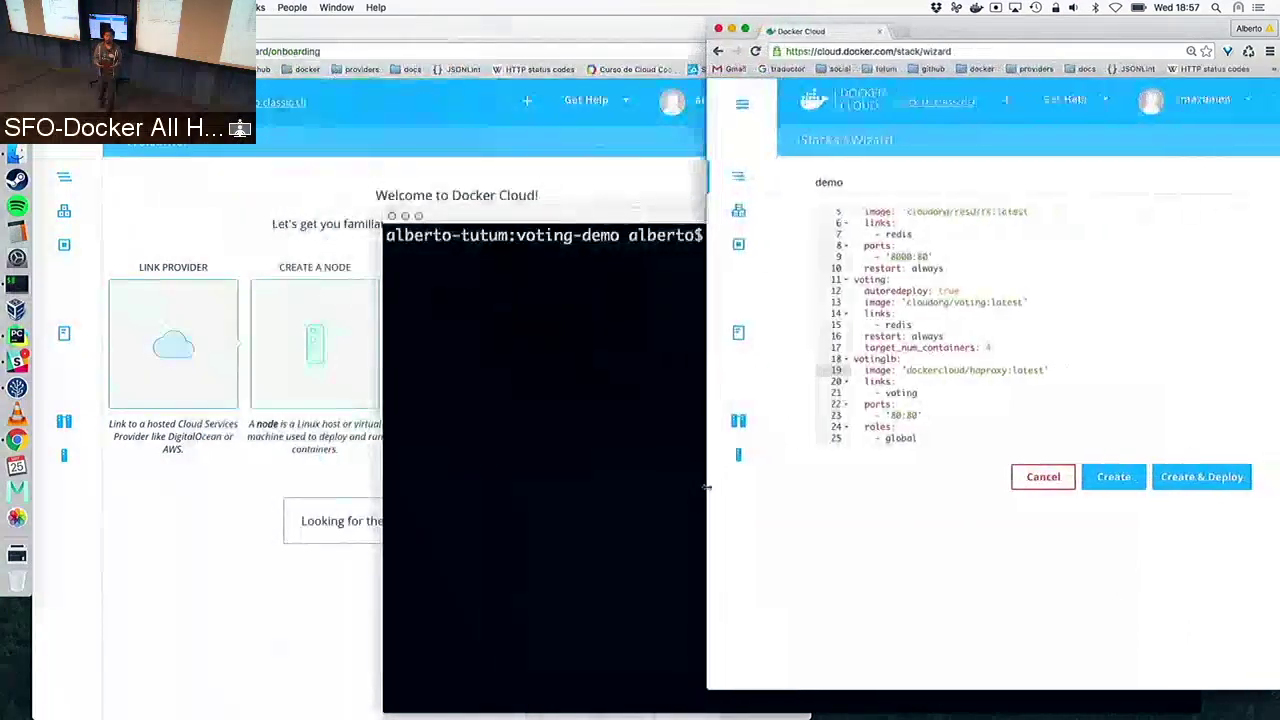
pyautogui.click(181, 211)
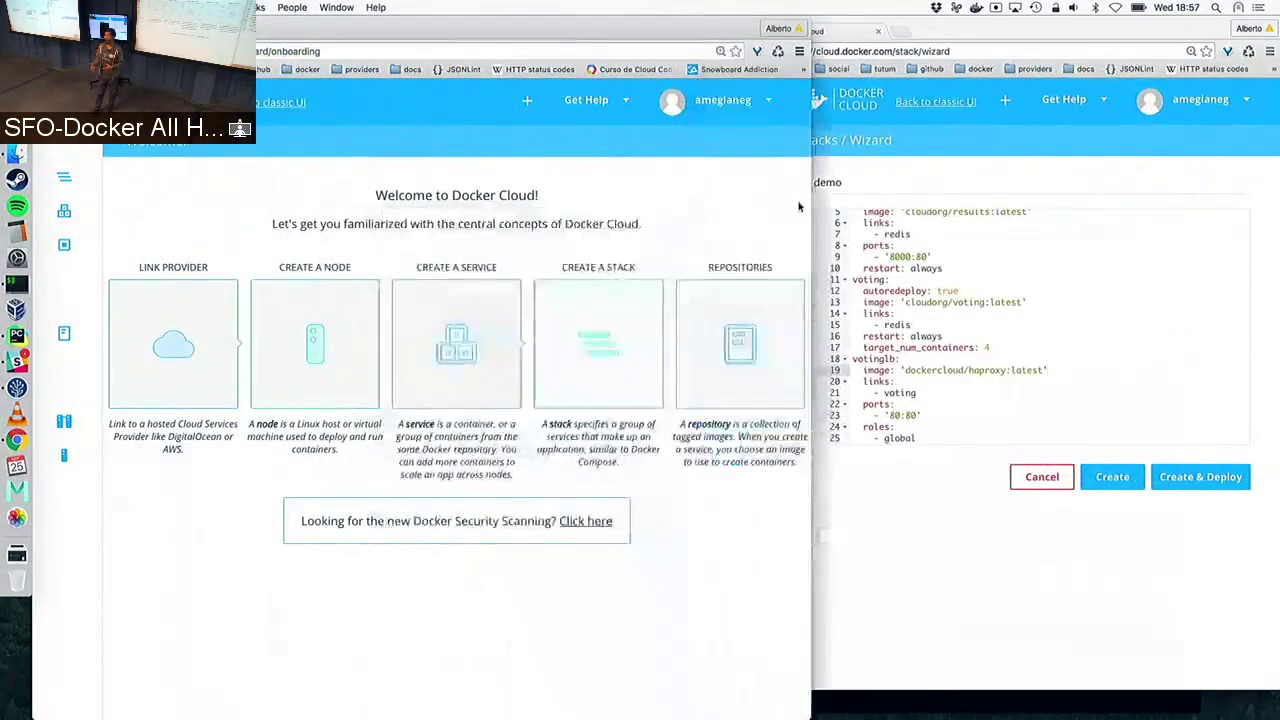
pyautogui.moveTo(810, 210); pyautogui.dragTo(703, 214)
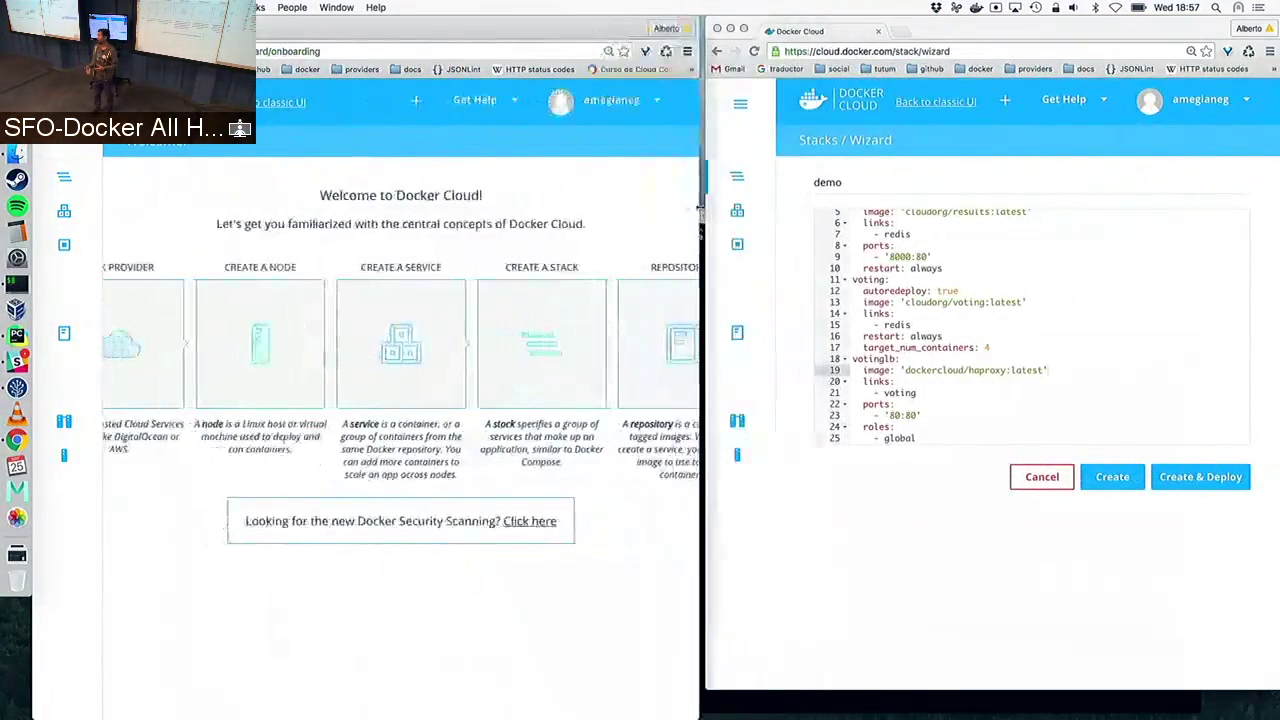
pyautogui.moveTo(940, 35); pyautogui.dragTo(939, 35)
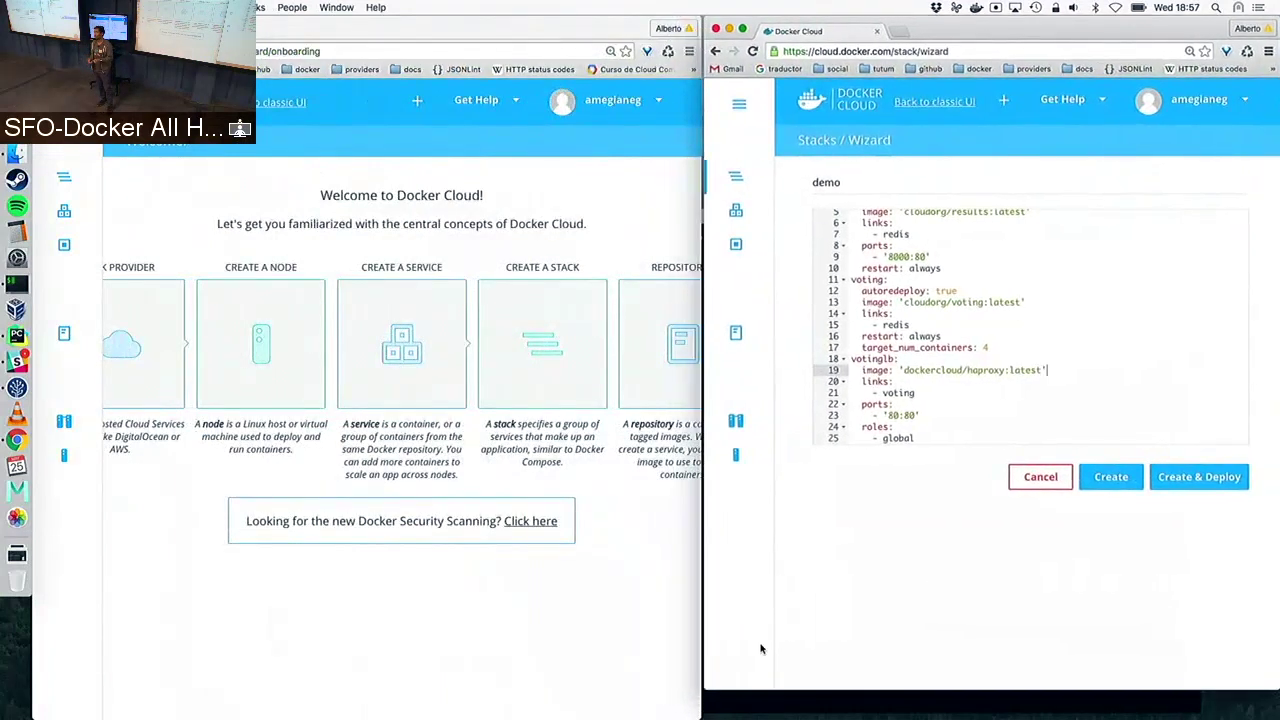
pyautogui.moveTo(705, 690); pyautogui.dragTo(690, 716)
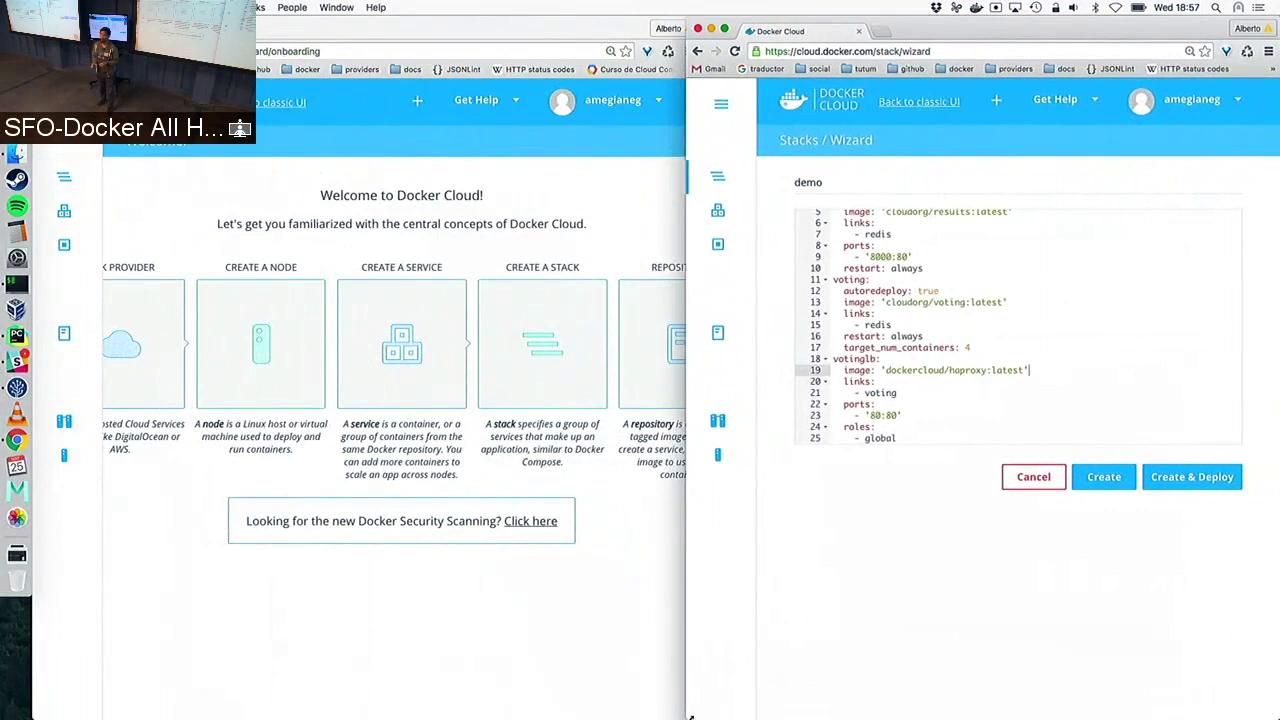
pyautogui.click(185, 220)
# In the left window, open the demo node cluster and check its Node Cluster Deploy entry
pyautogui.click(64, 421)
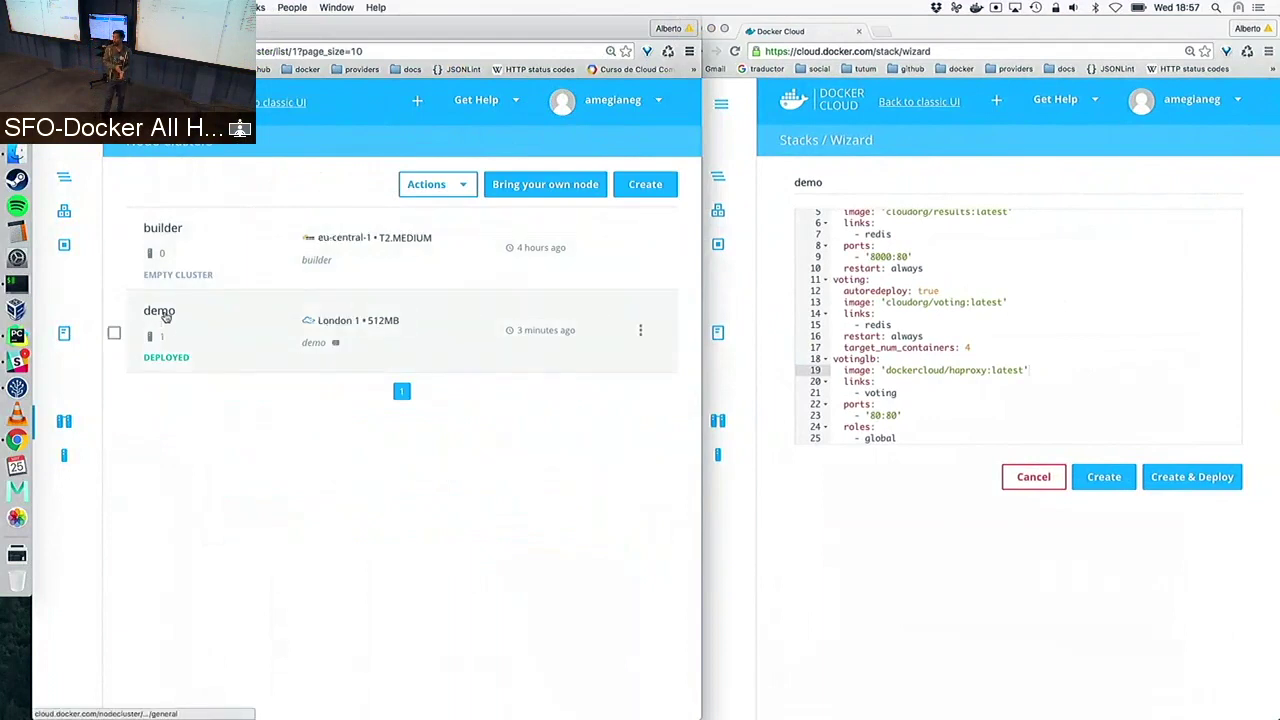
pyautogui.click(159, 311)
pyautogui.click(240, 176)
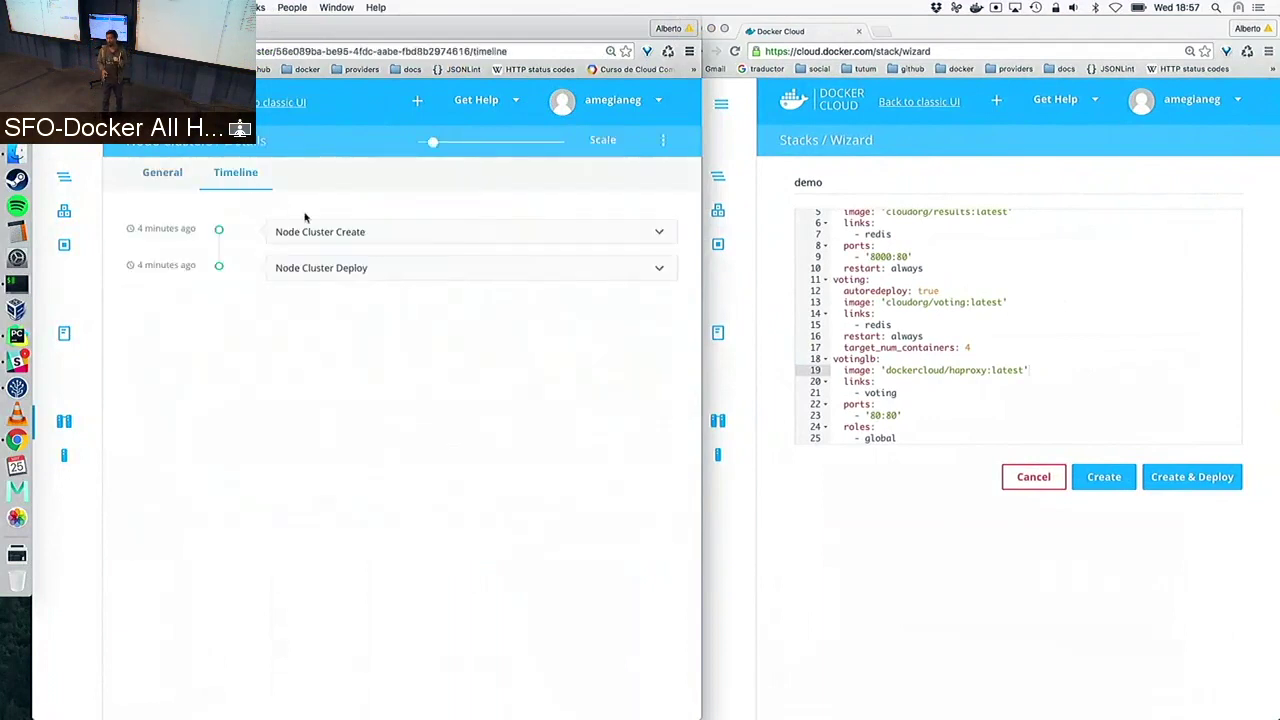
pyautogui.click(340, 270)
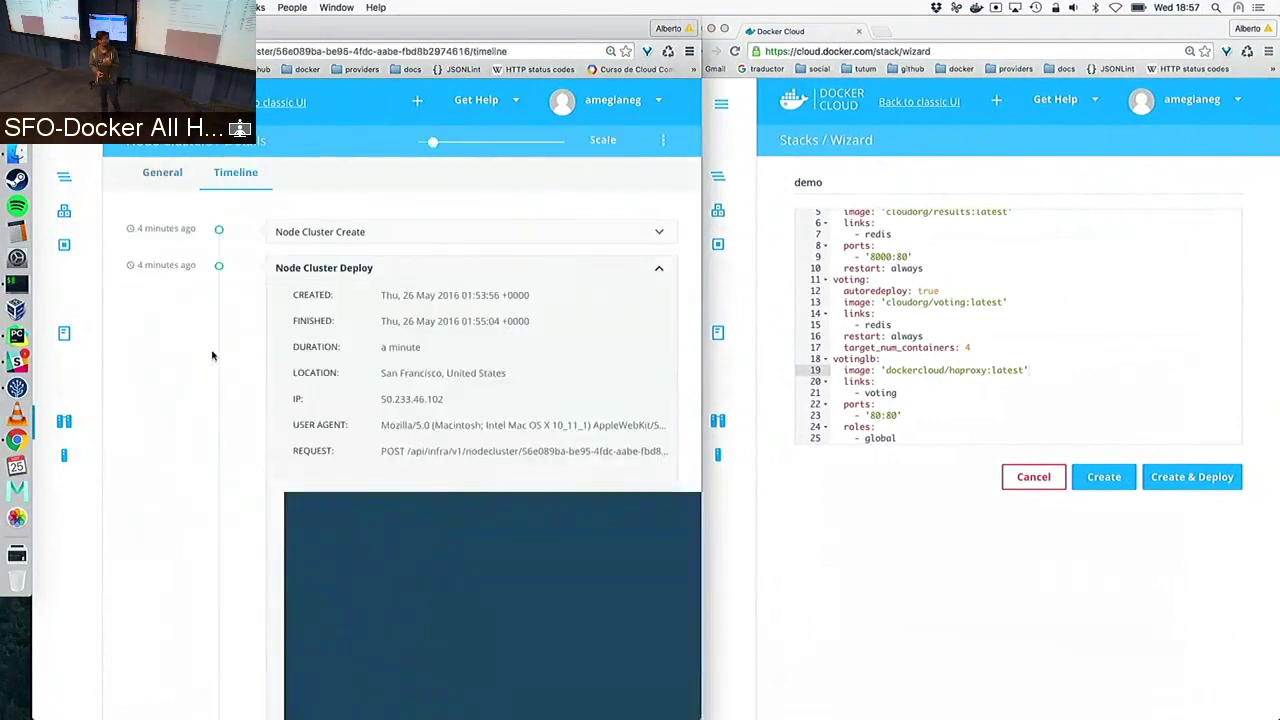
pyautogui.scroll(-2, 212, 355)
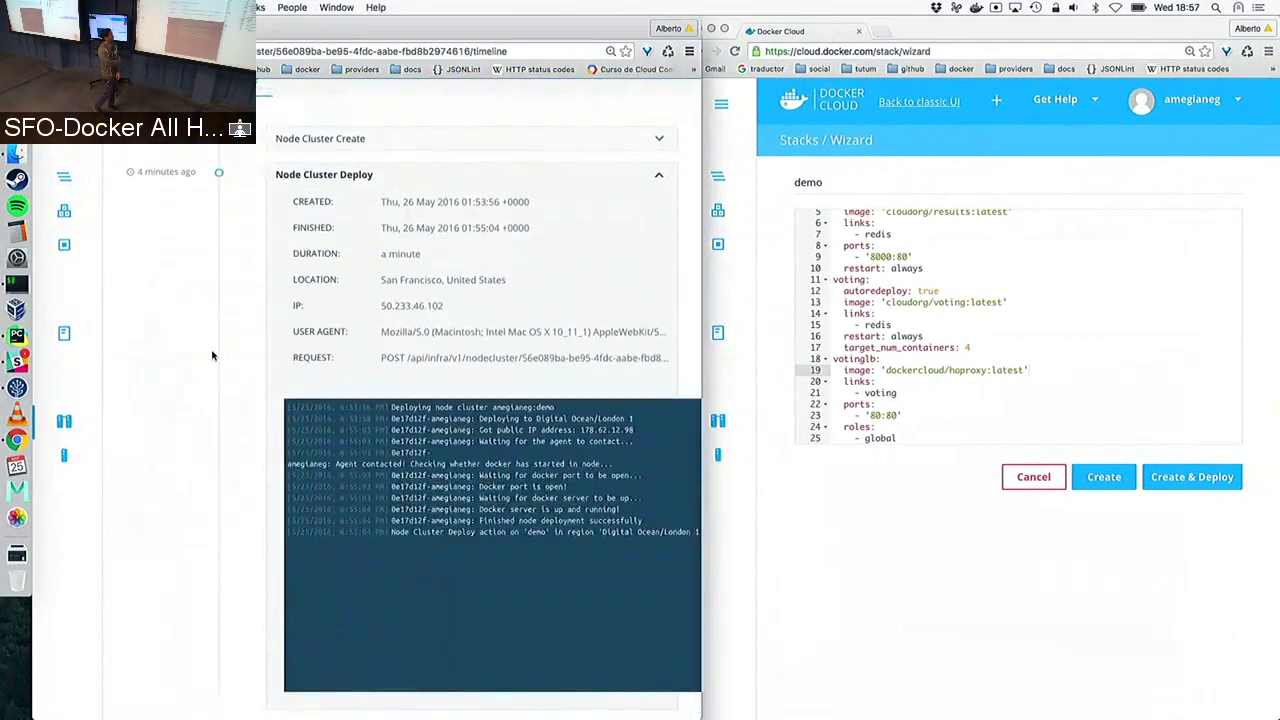
pyautogui.scroll(2, 211, 357)
# Create the demo stack and review its redis, results, voting and votinglb services
pyautogui.click(163, 172)
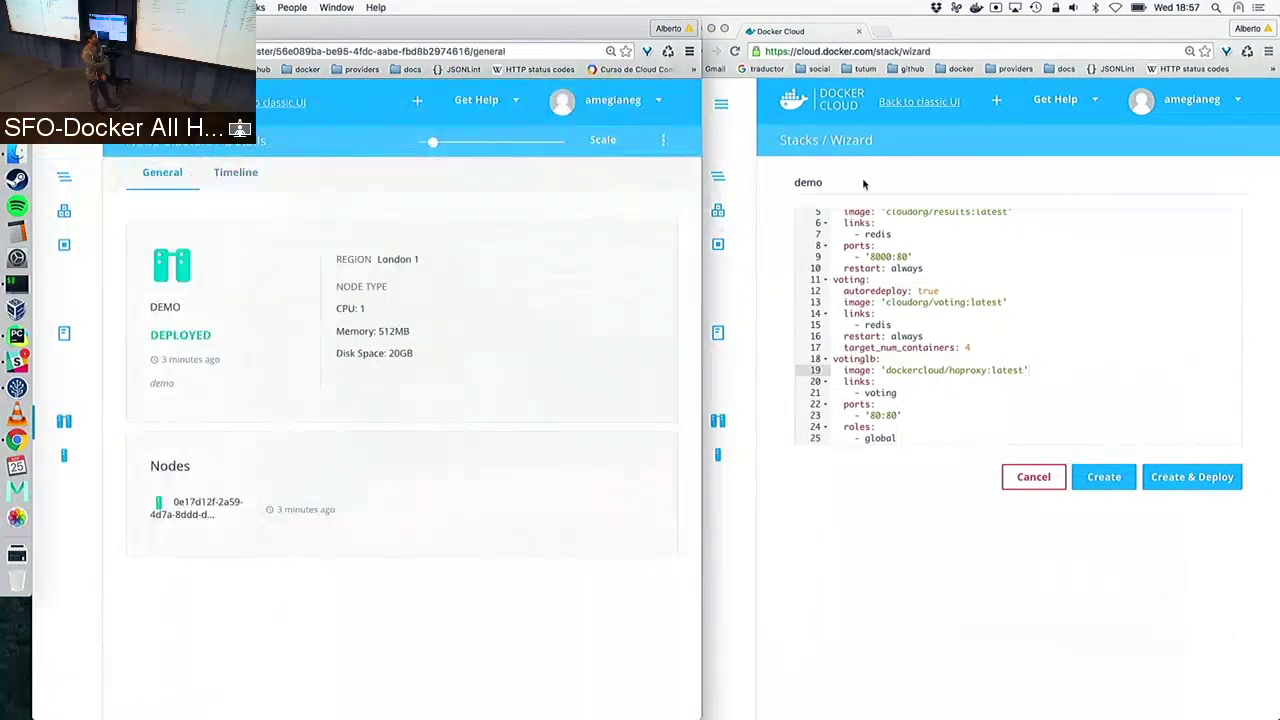
pyautogui.click(895, 545)
pyautogui.click(1100, 478)
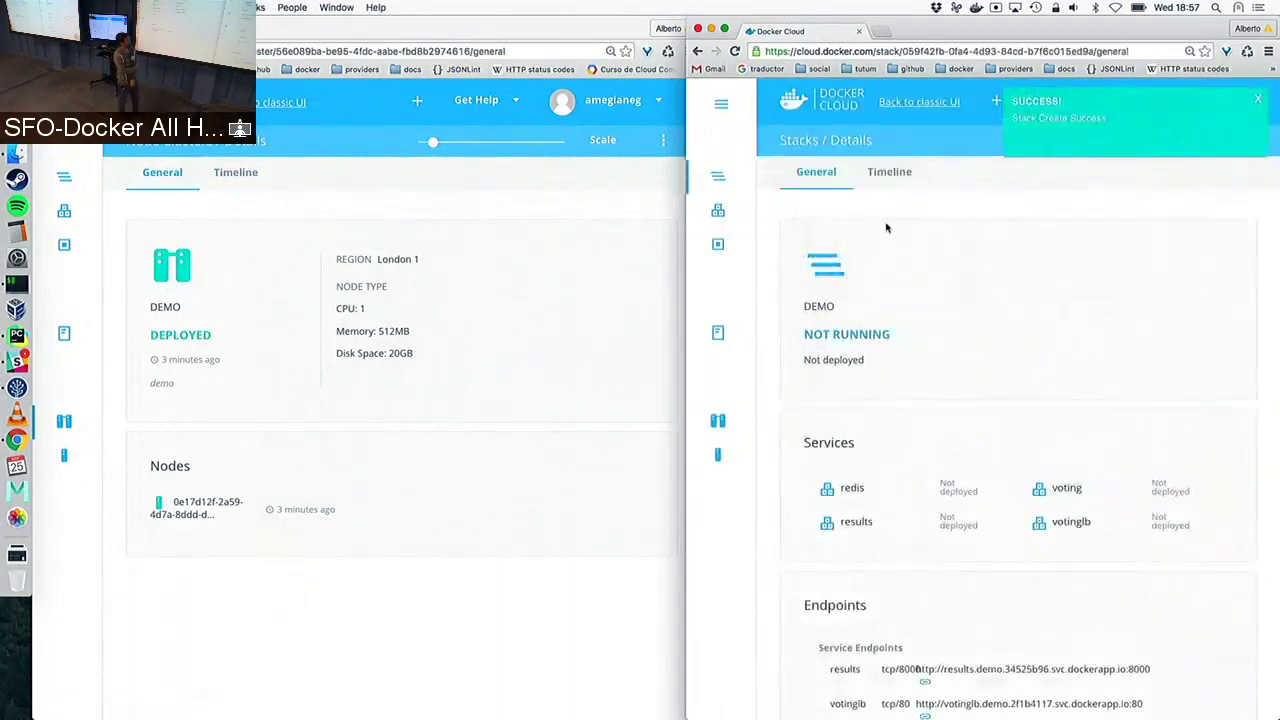
pyautogui.scroll(-4, 948, 306)
pyautogui.scroll(4, 948, 306)
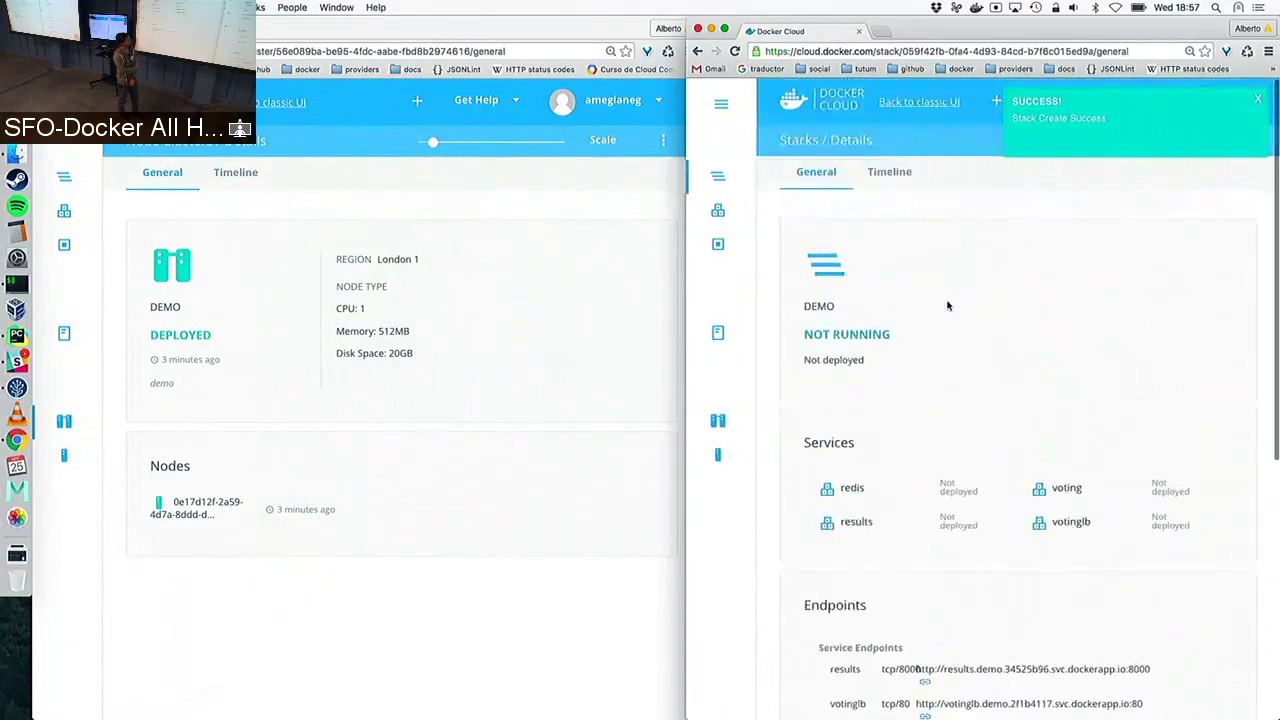
pyautogui.scroll(-5, 958, 250)
pyautogui.scroll(5, 958, 250)
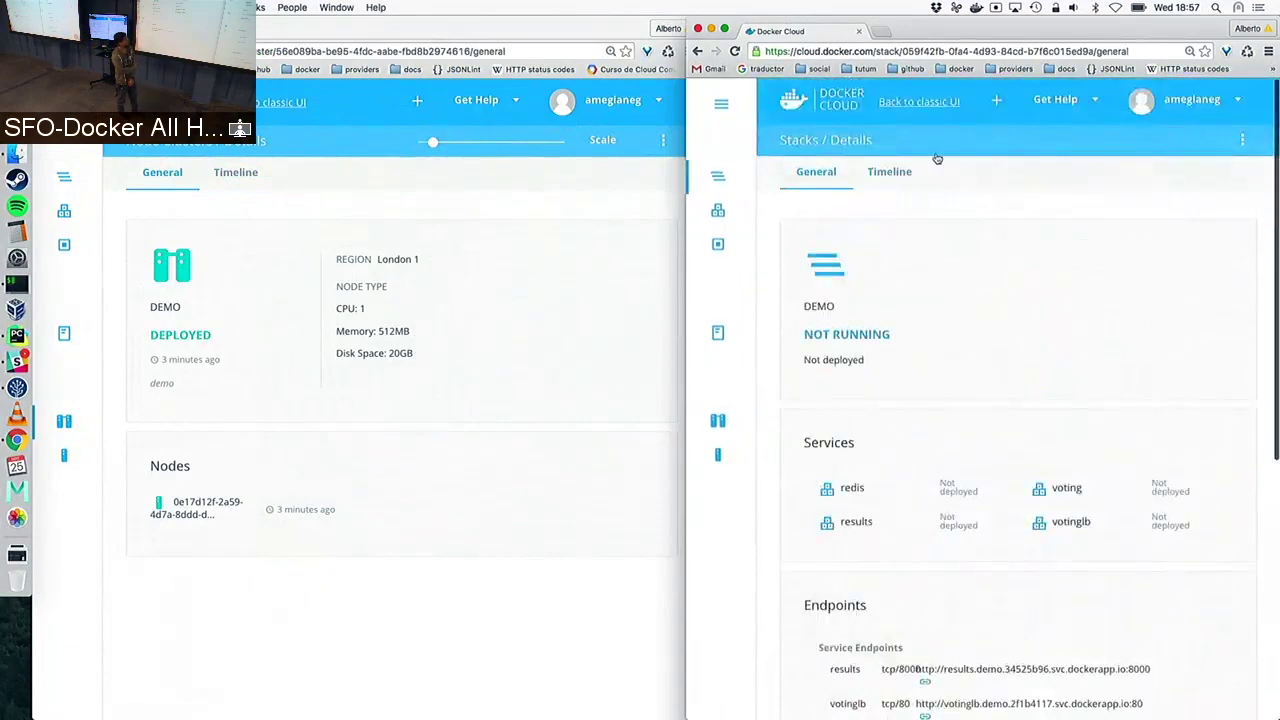
pyautogui.click(1244, 140)
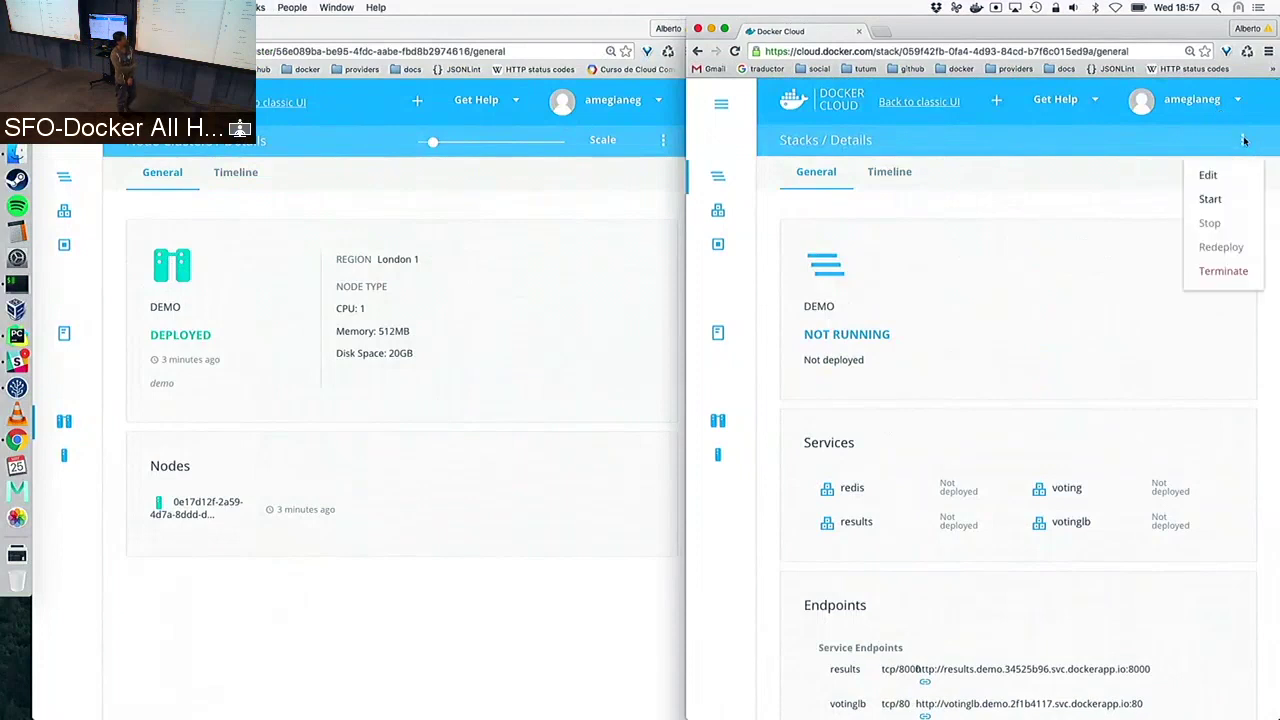
# Start redeploying the demo stack and expand the Stack Start event in its timeline
pyautogui.click(1230, 206)
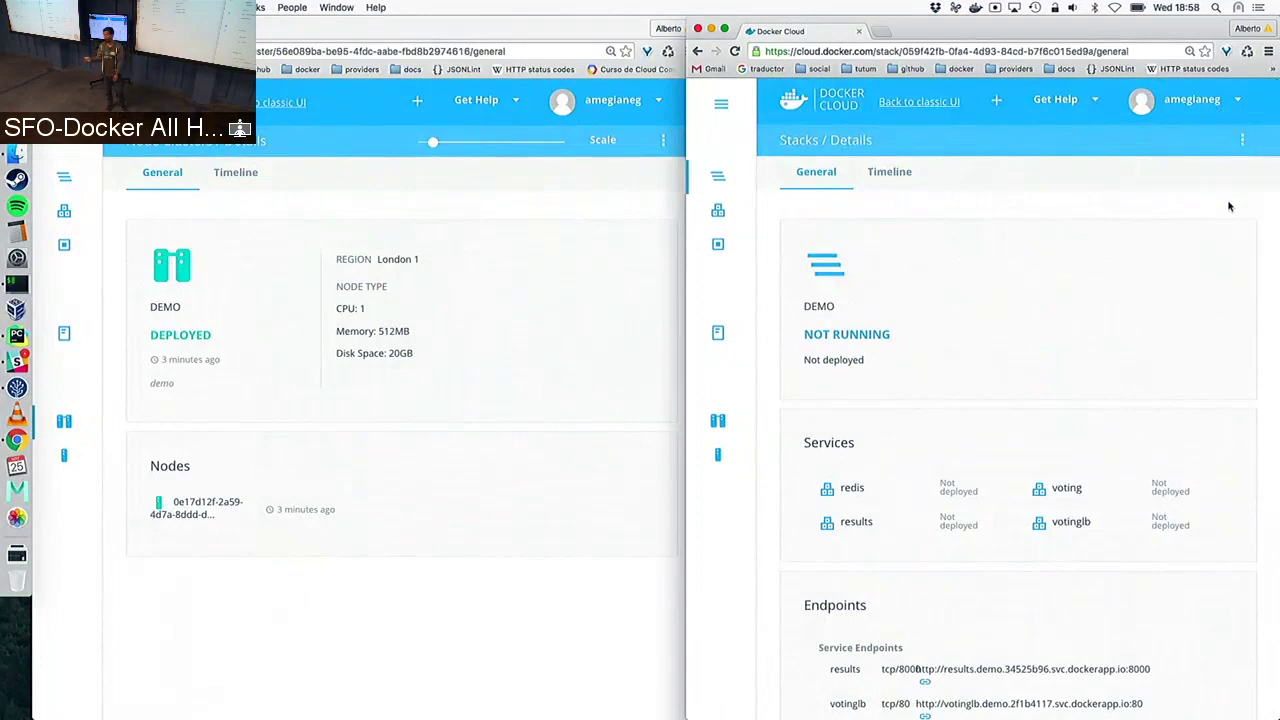
pyautogui.click(900, 178)
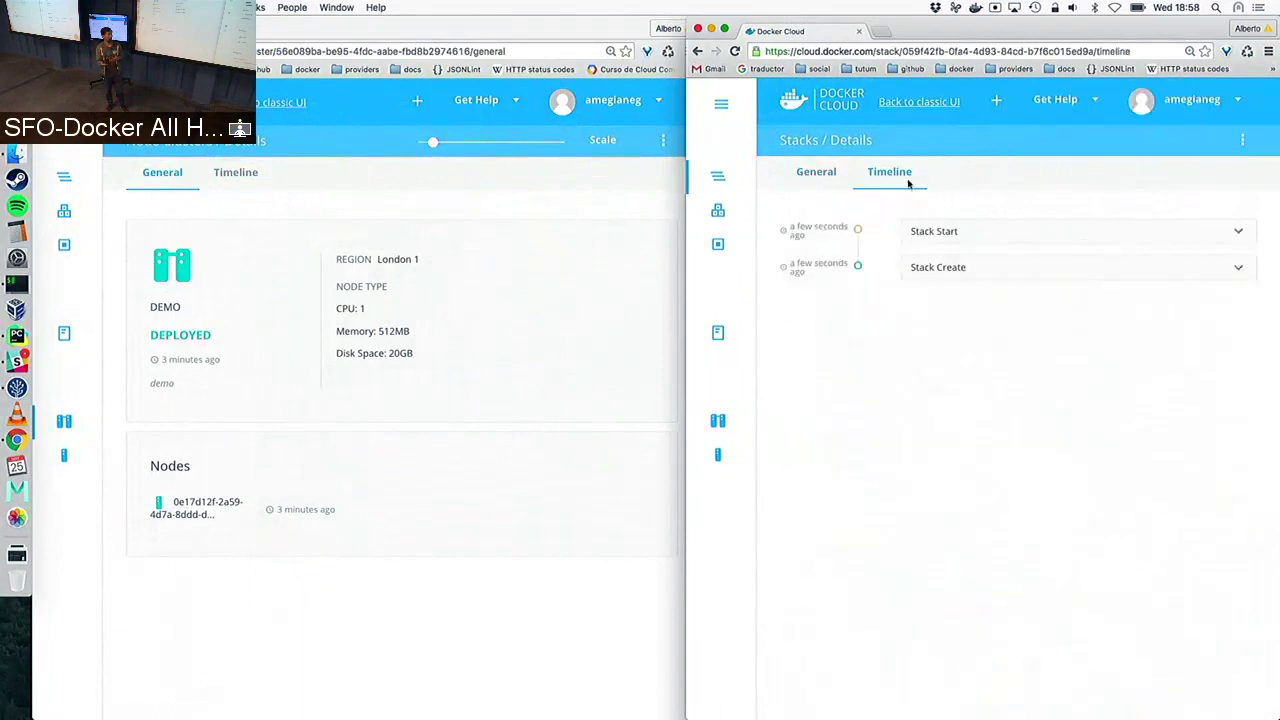
pyautogui.click(951, 244)
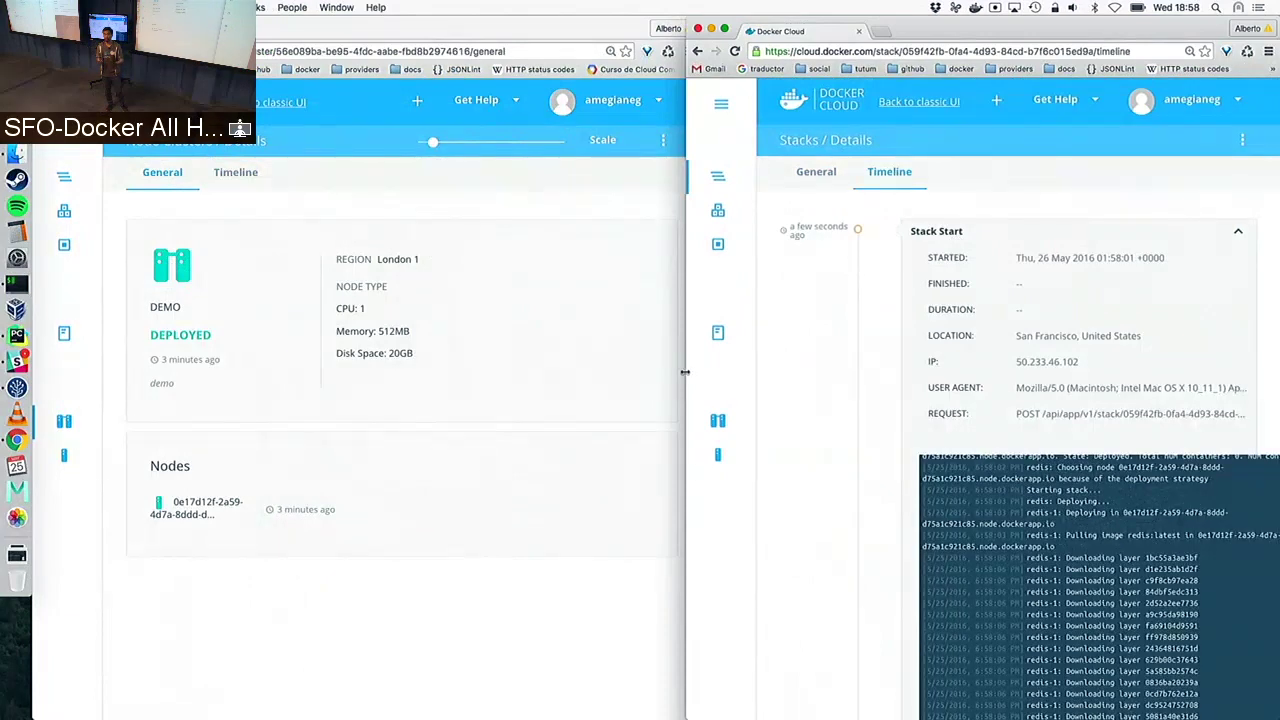
# Widen the stack window, scroll through the Stack Start log, and return to the General overview
pyautogui.moveTo(685, 372); pyautogui.dragTo(415, 372)
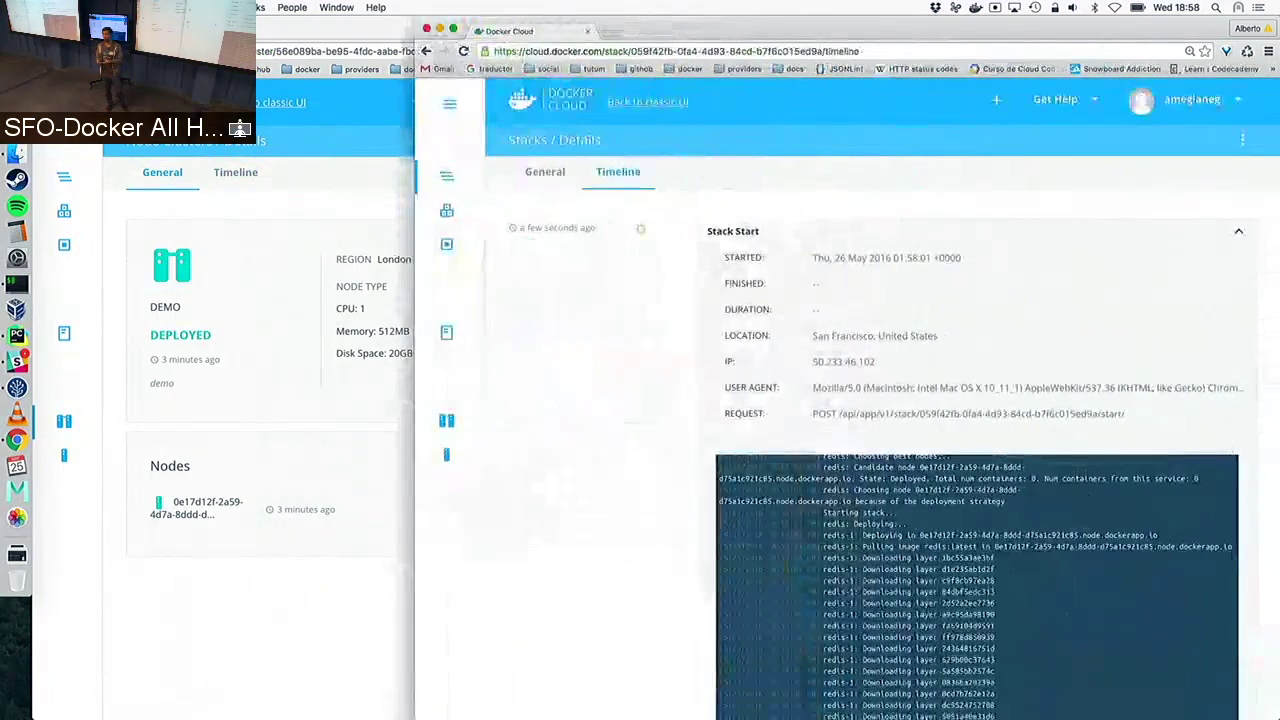
pyautogui.scroll(-2, 643, 420)
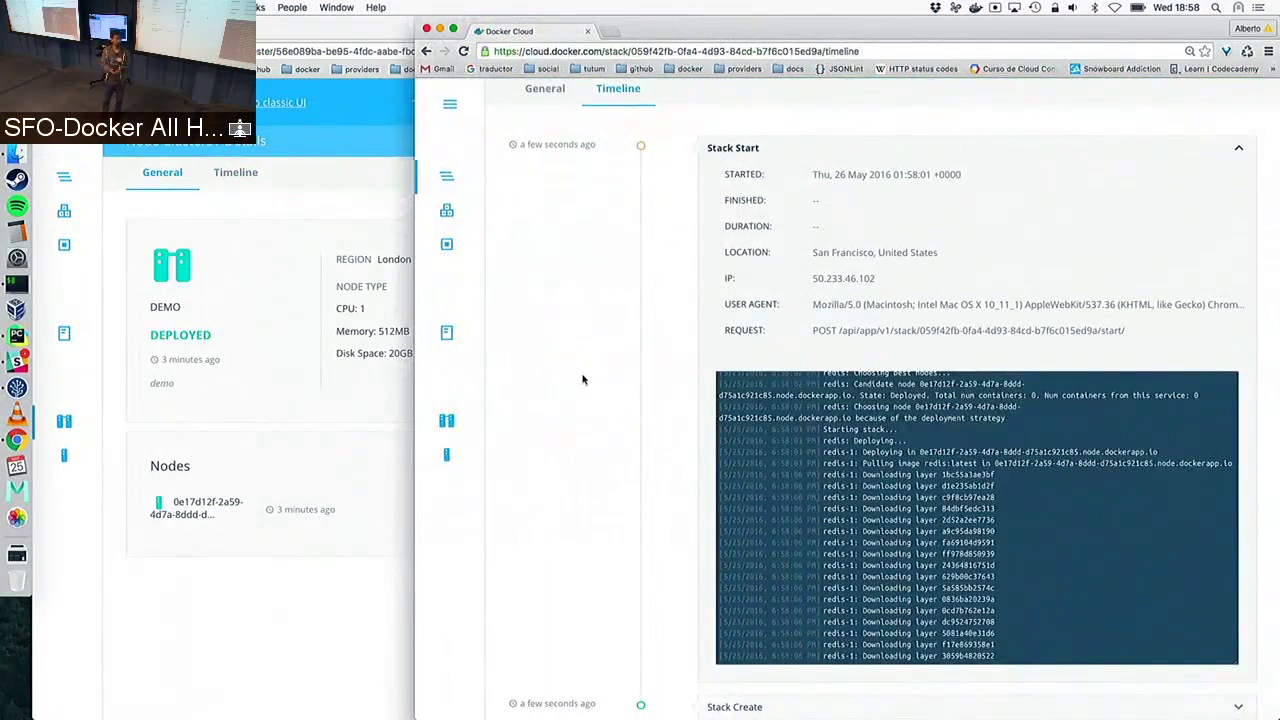
pyautogui.scroll(1, 586, 380)
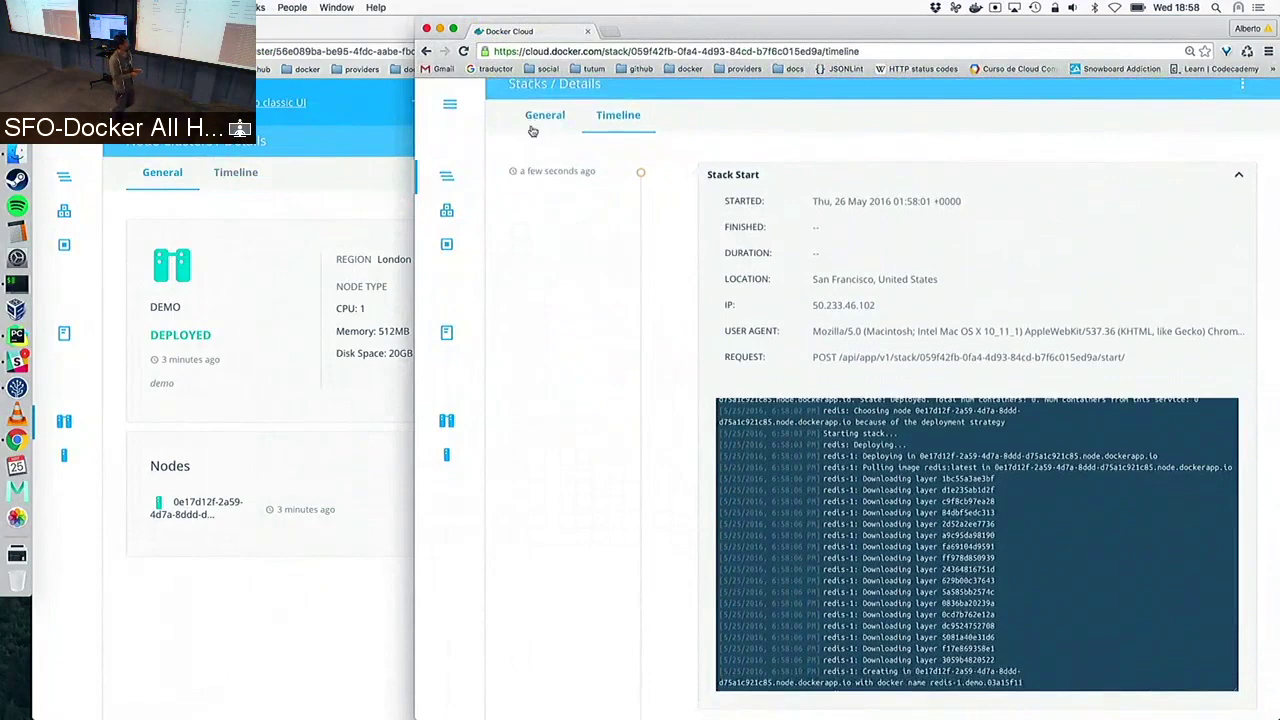
pyautogui.scroll(-1, 586, 400)
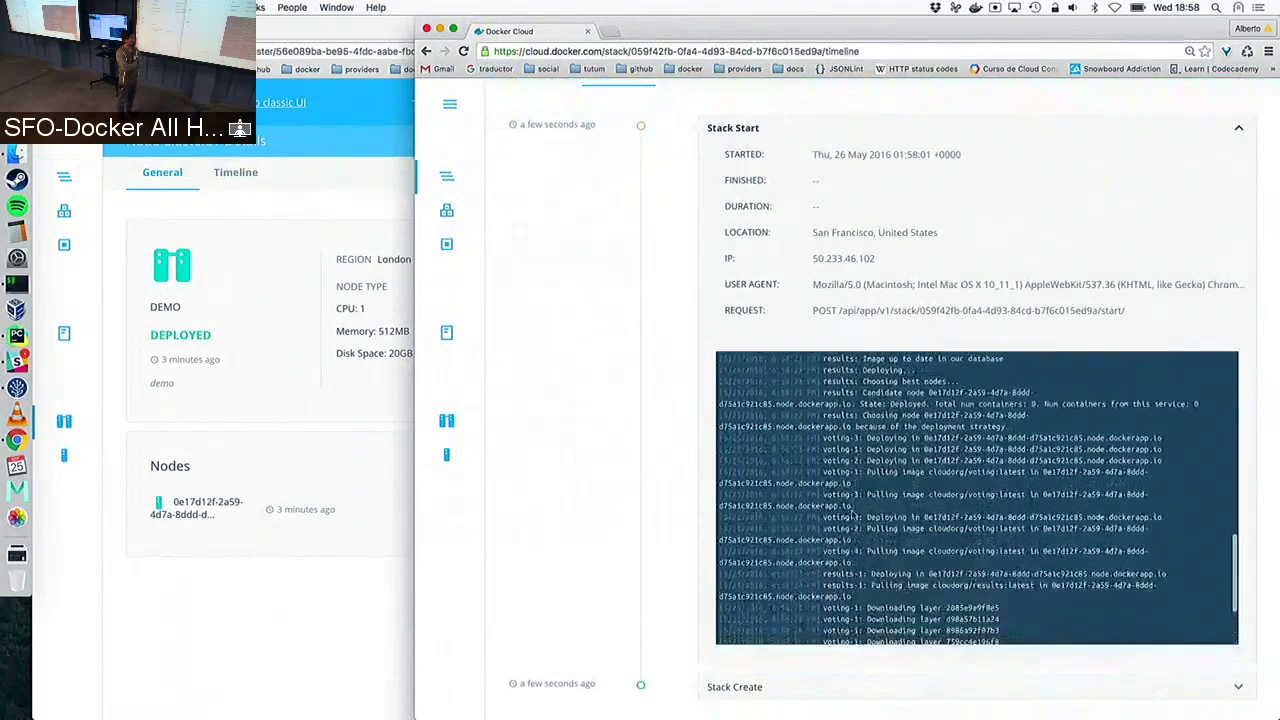
pyautogui.scroll(3, 647, 302)
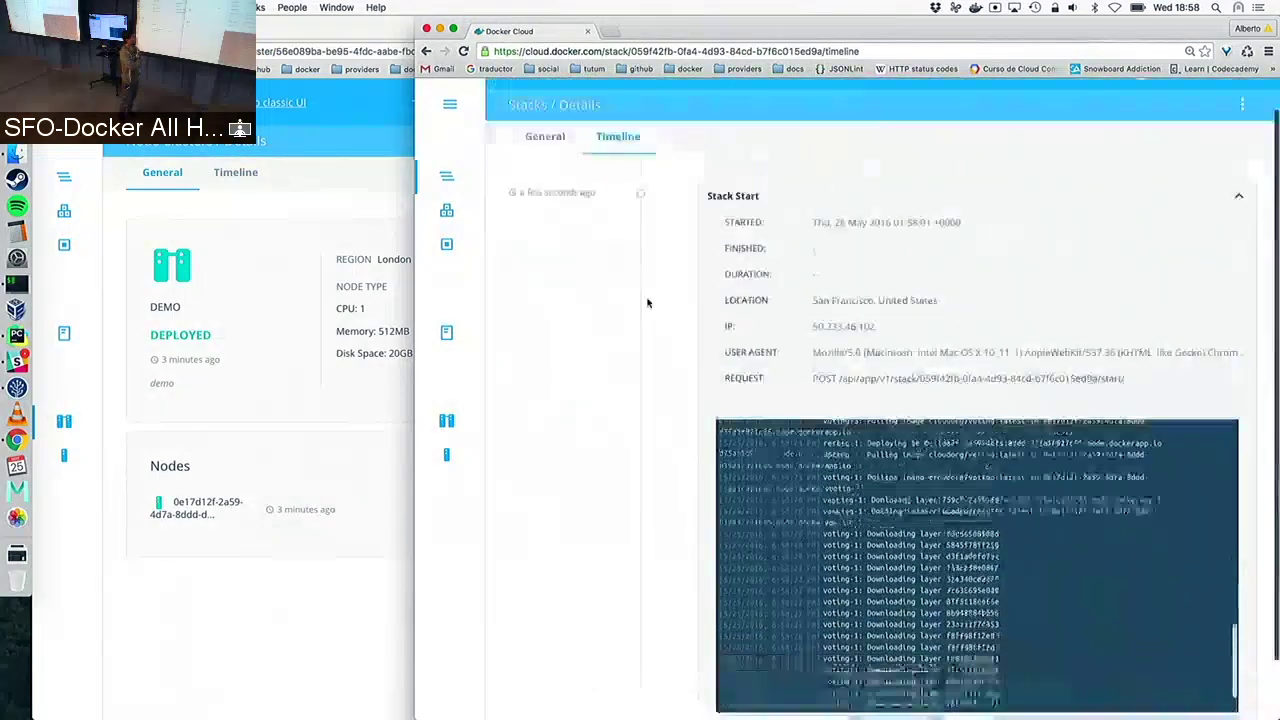
pyautogui.click(551, 185)
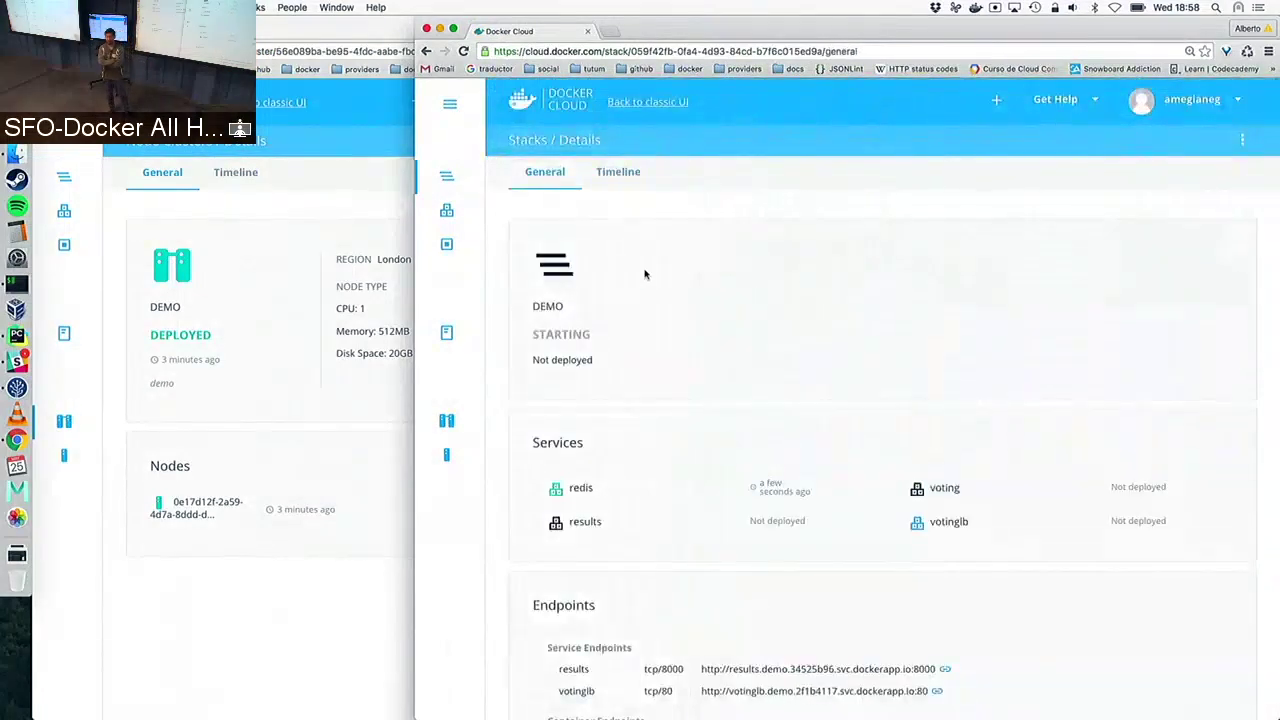
# Scroll the demo stack page while its services finish deploying and the status turns RUNNING
pyautogui.scroll(-3, 645, 275)
pyautogui.scroll(-1, 645, 275)
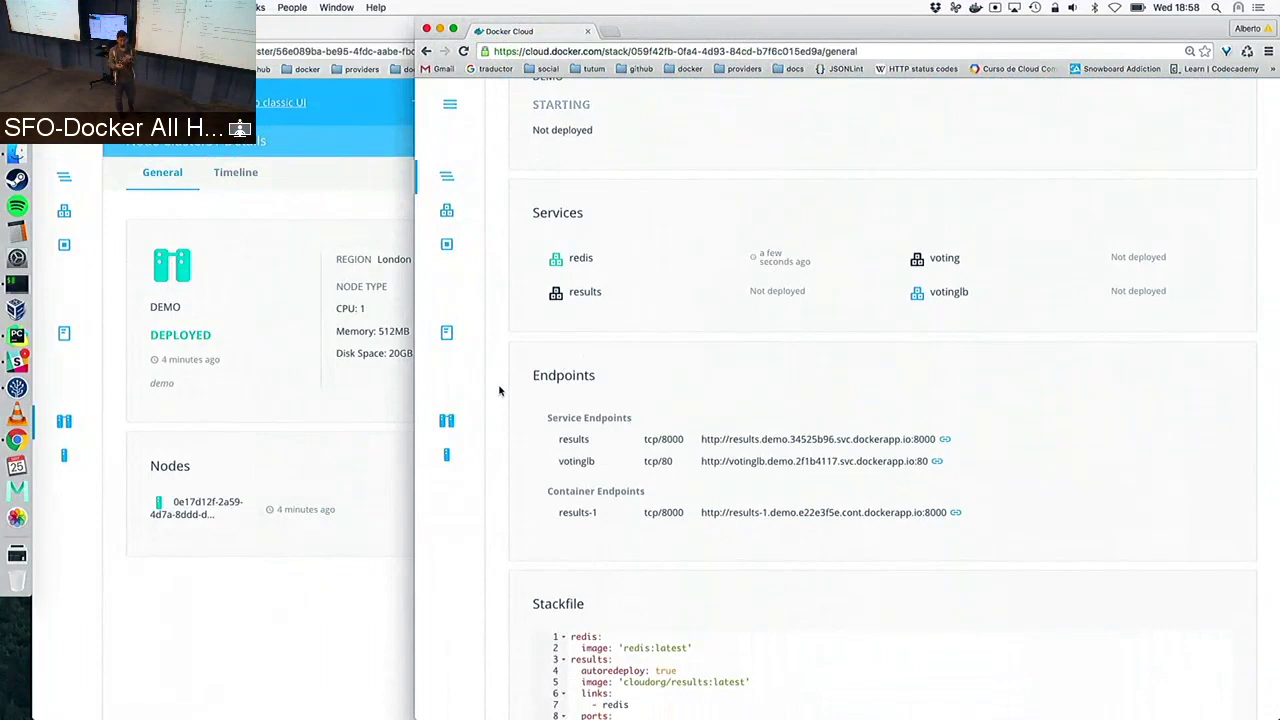
pyautogui.scroll(-3, 500, 390)
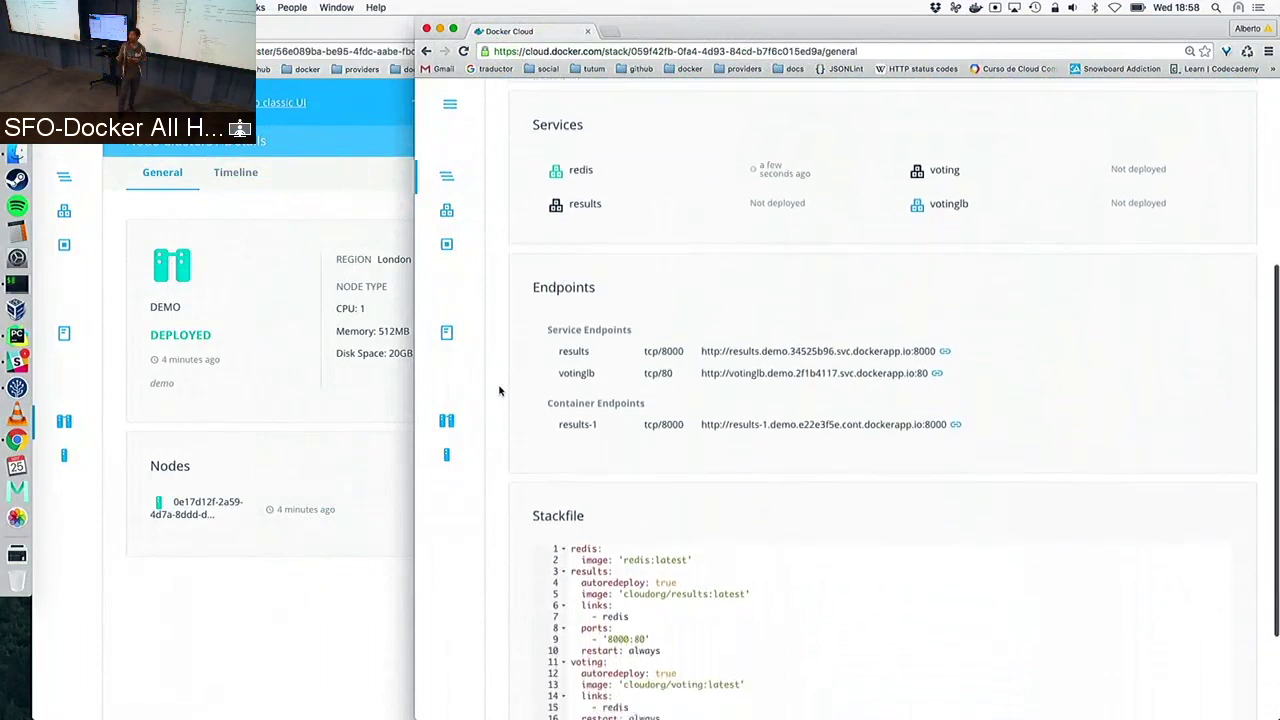
pyautogui.scroll(-3, 500, 390)
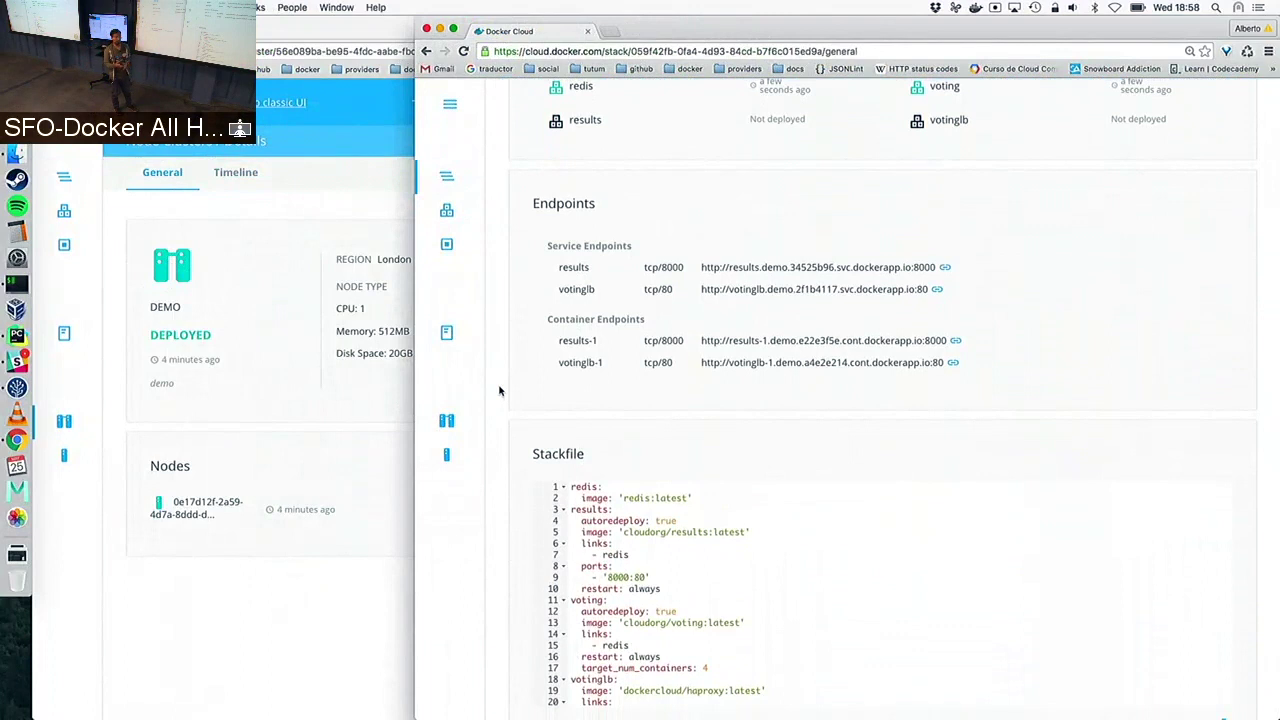
pyautogui.scroll(-1, 500, 390)
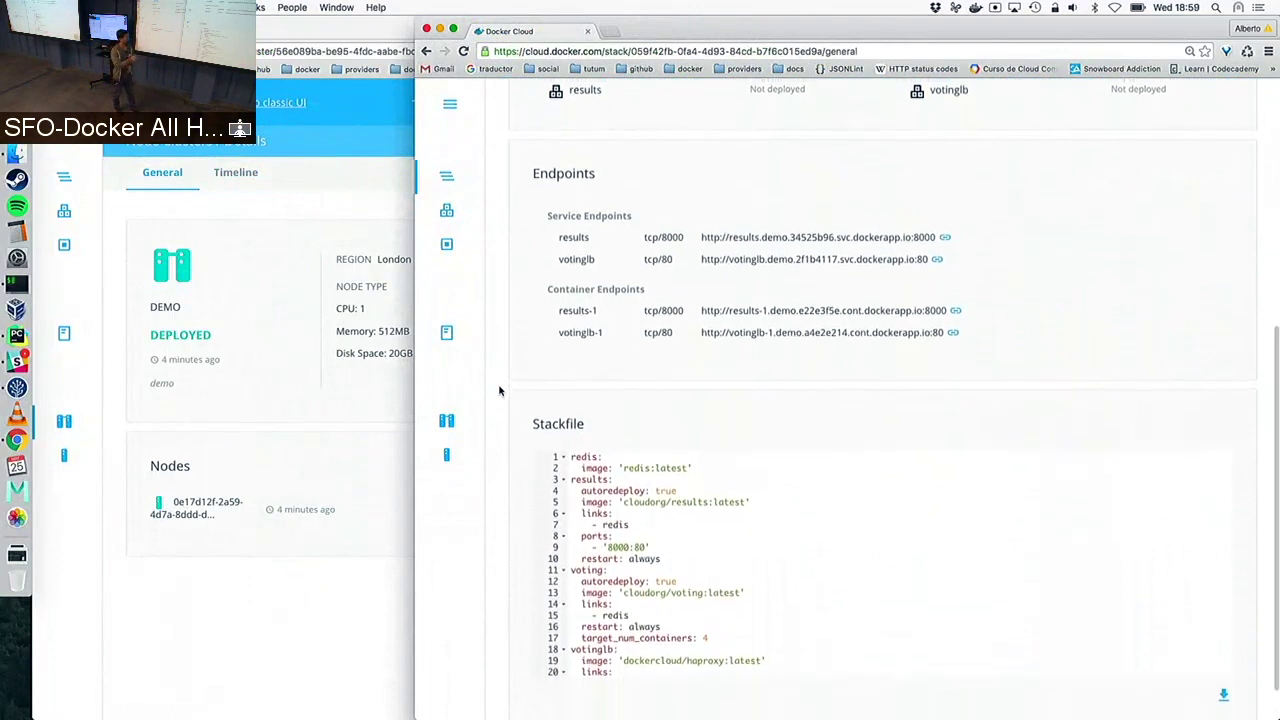
pyautogui.scroll(1, 500, 390)
pyautogui.scroll(2, 500, 390)
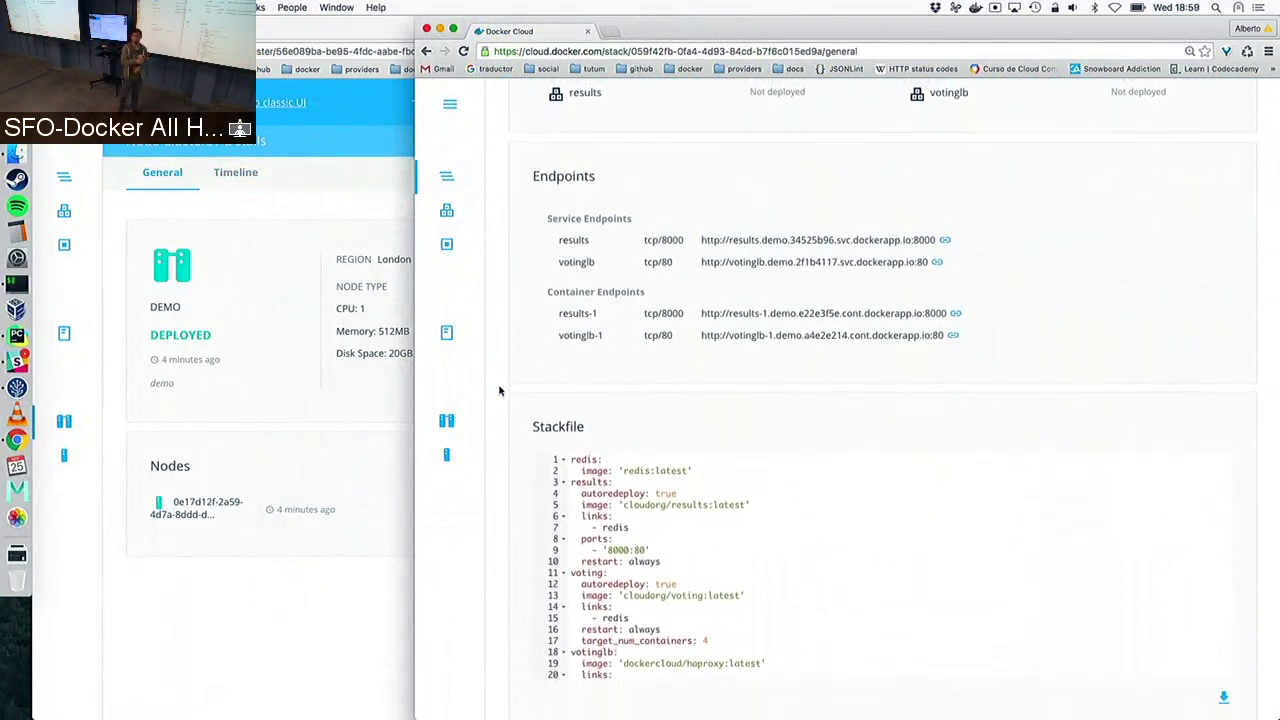
pyautogui.scroll(1, 500, 390)
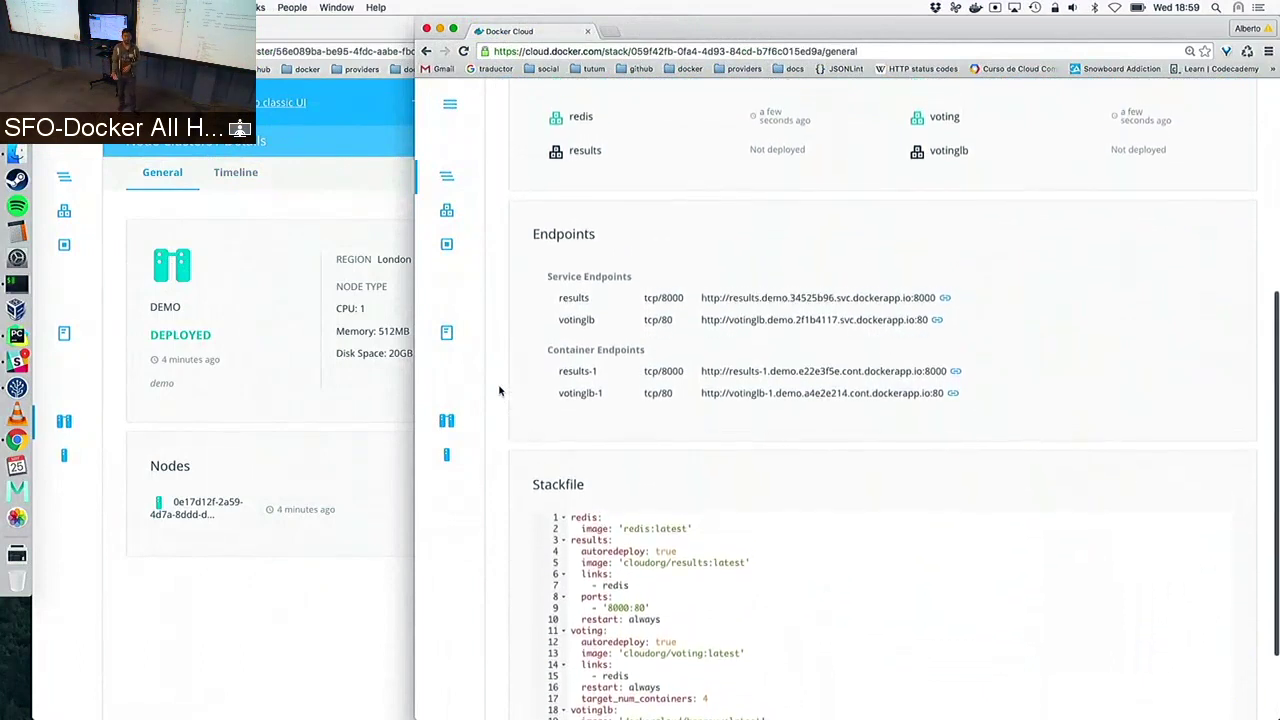
pyautogui.scroll(5, 500, 390)
pyautogui.scroll(2, 500, 390)
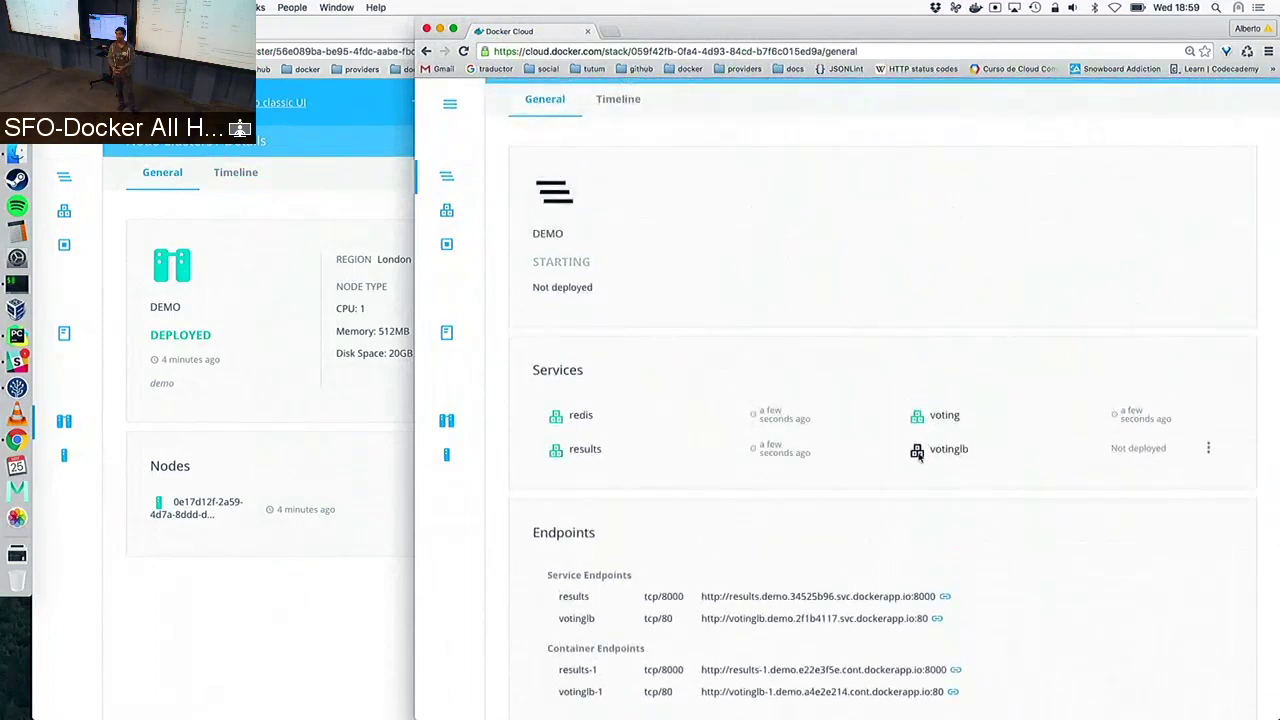
# Open the votinglb service endpoint in a new browser tab
pyautogui.moveTo(919, 456)
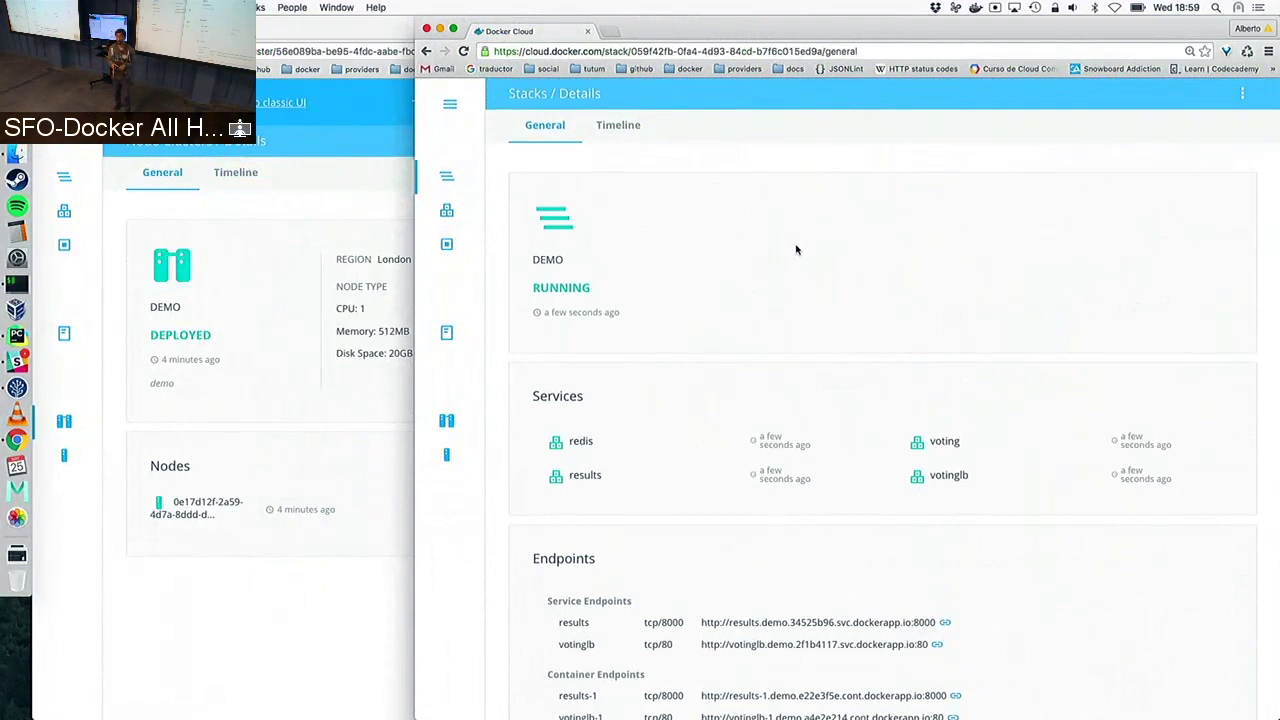
pyautogui.scroll(-1, 796, 250)
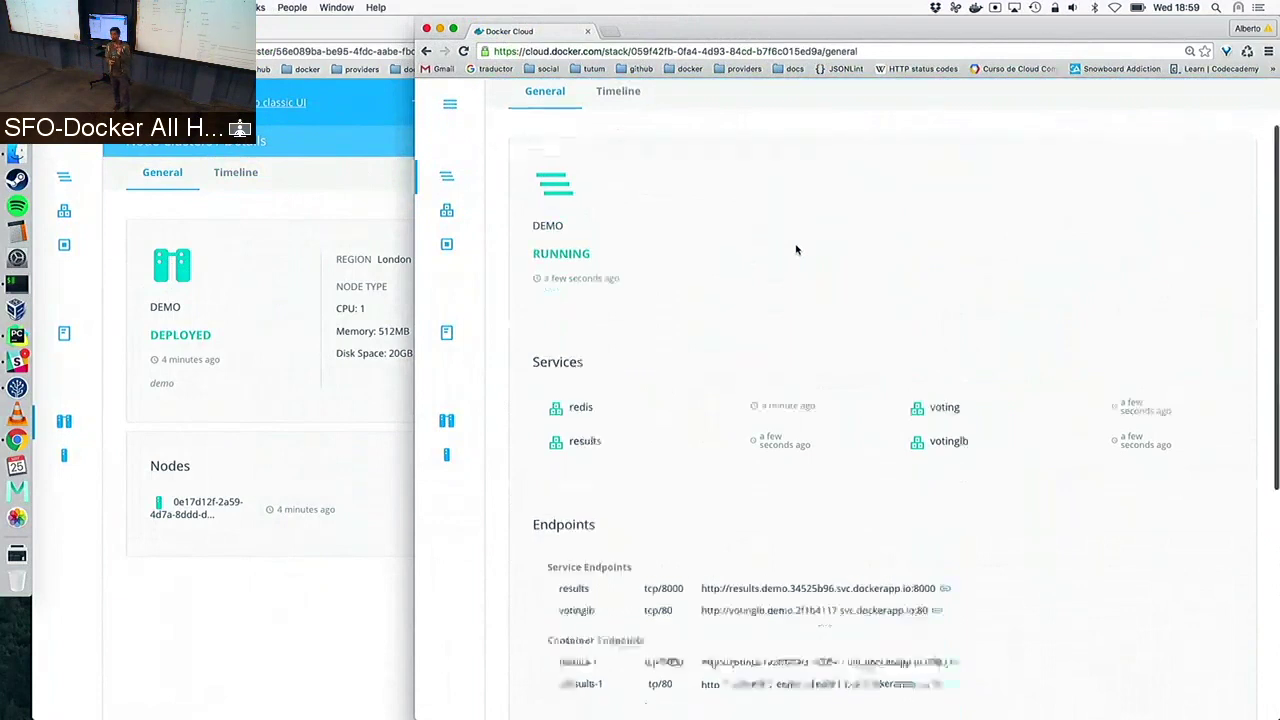
pyautogui.scroll(-2, 796, 250)
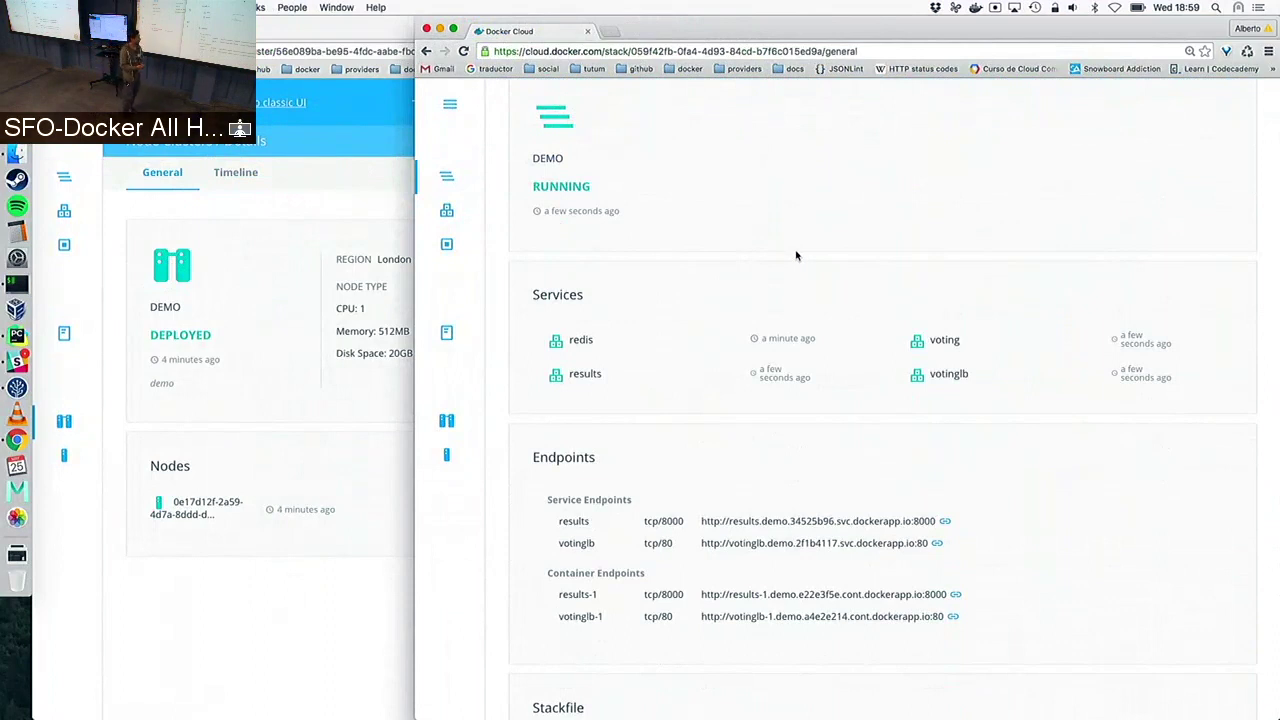
pyautogui.click(938, 544)
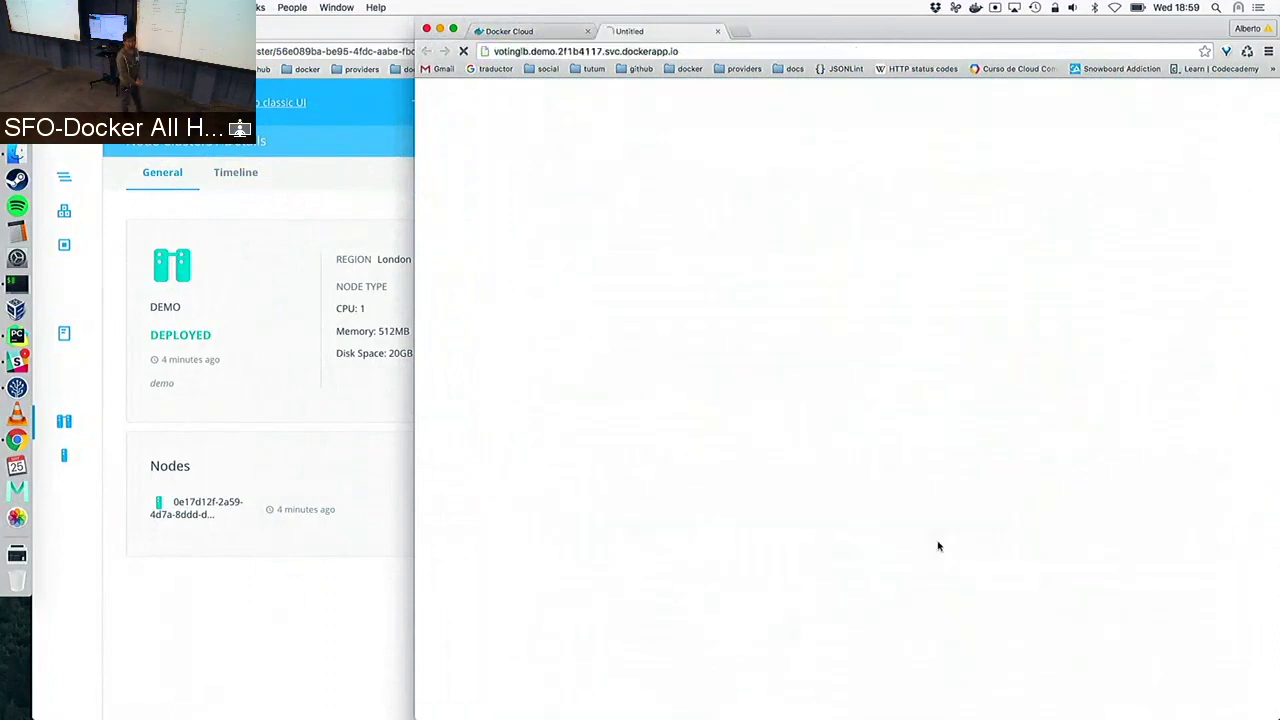
# Open the results endpoint in a new tab beside the Sharks VS Blues voting page
pyautogui.click(530, 31)
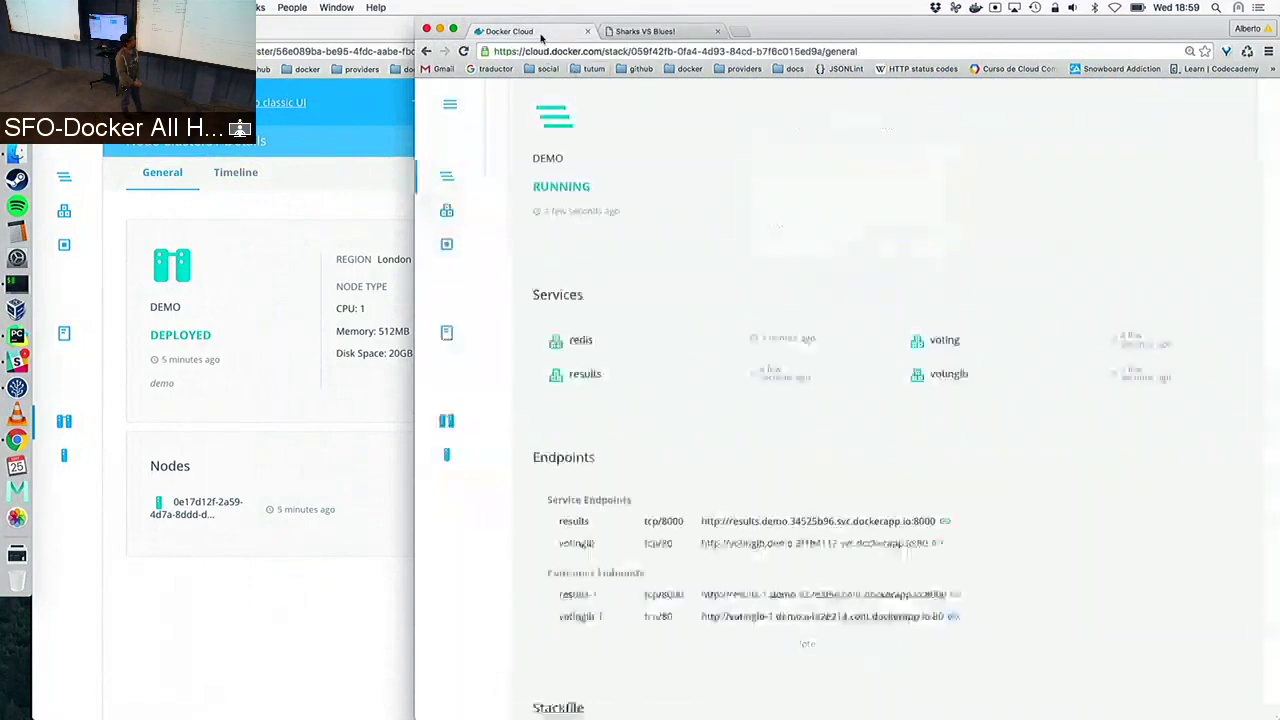
pyautogui.click(944, 521)
pyautogui.click(775, 31)
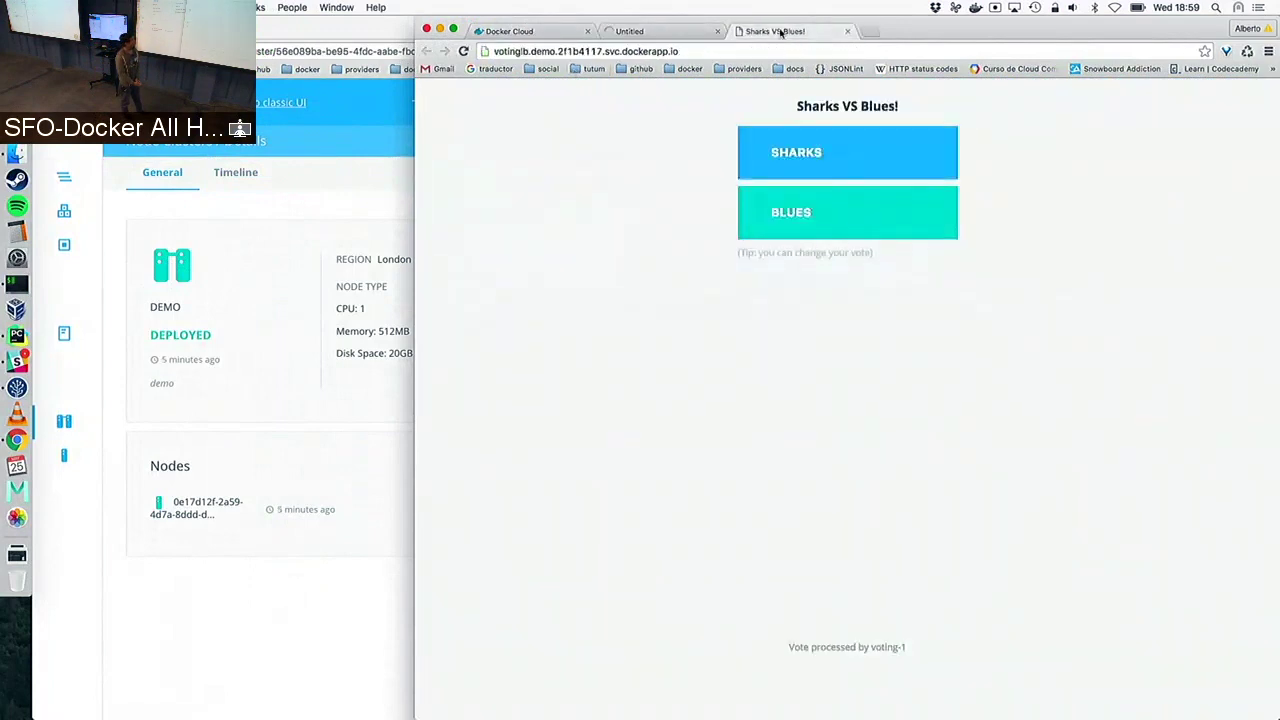
pyautogui.click(700, 34)
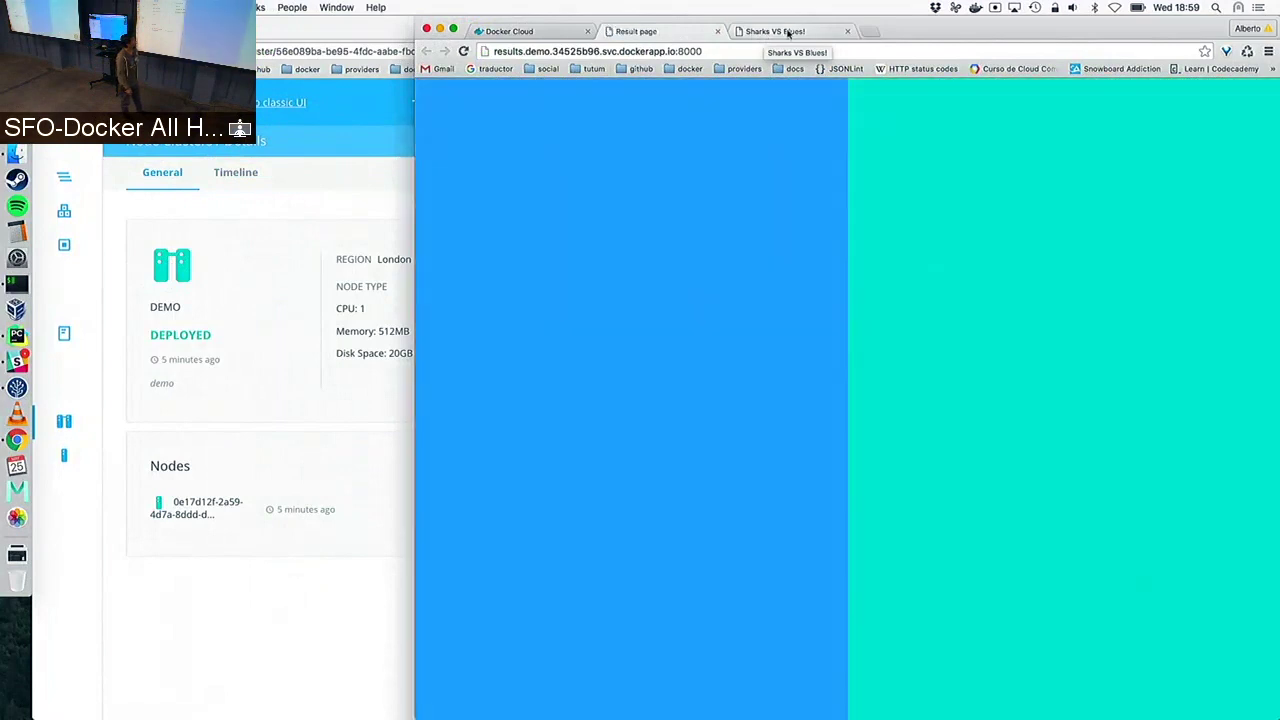
# Vote SHARKS, then change the vote to BLUES, checking the results tally after each
pyautogui.click(789, 33)
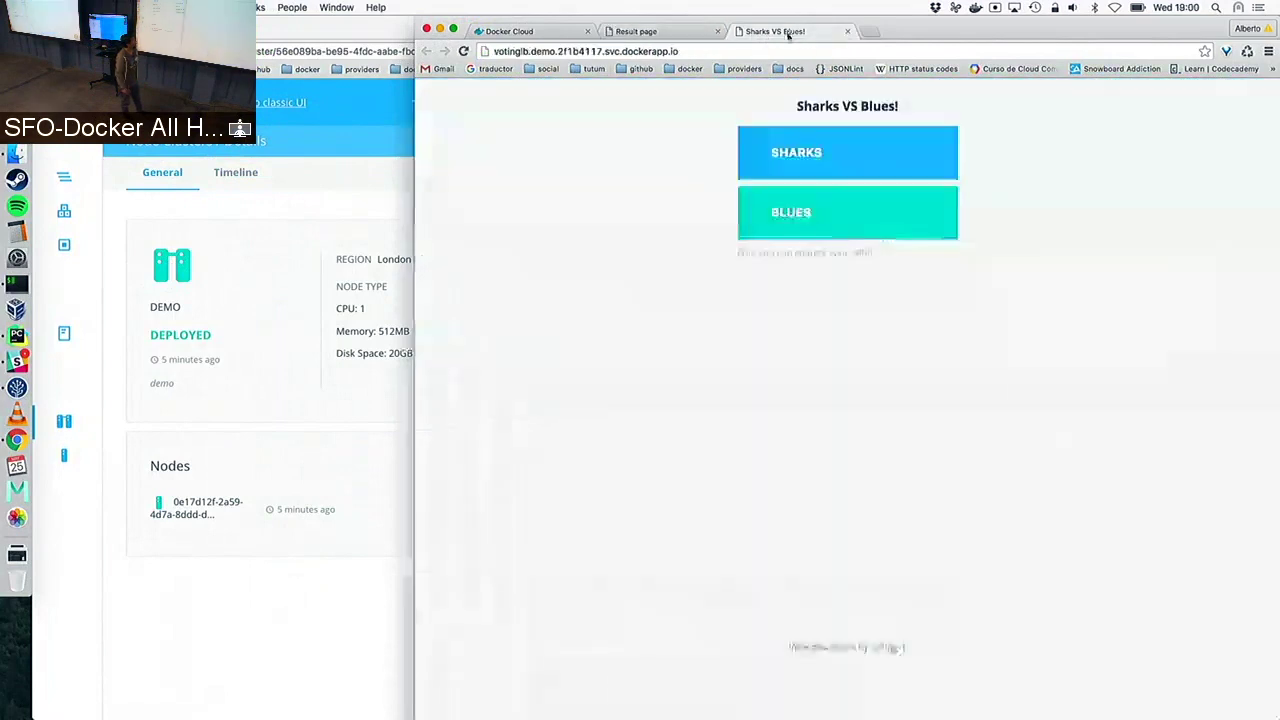
pyautogui.click(813, 160)
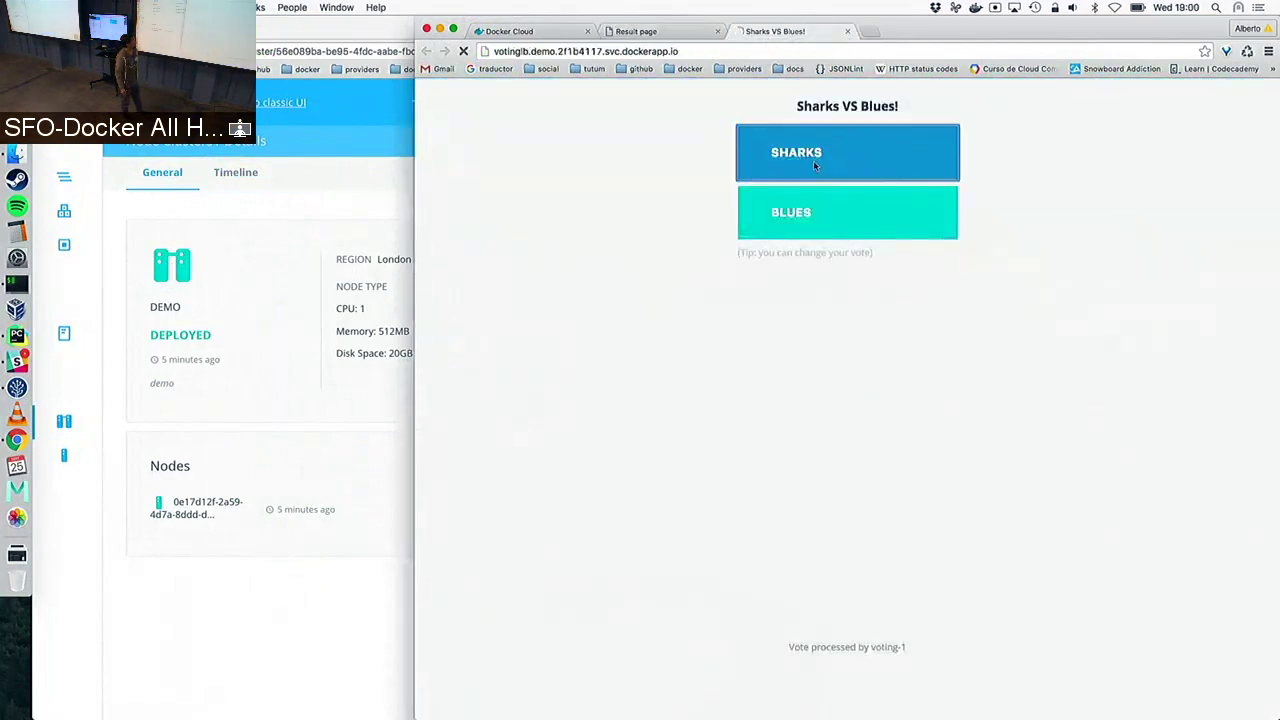
pyautogui.click(652, 32)
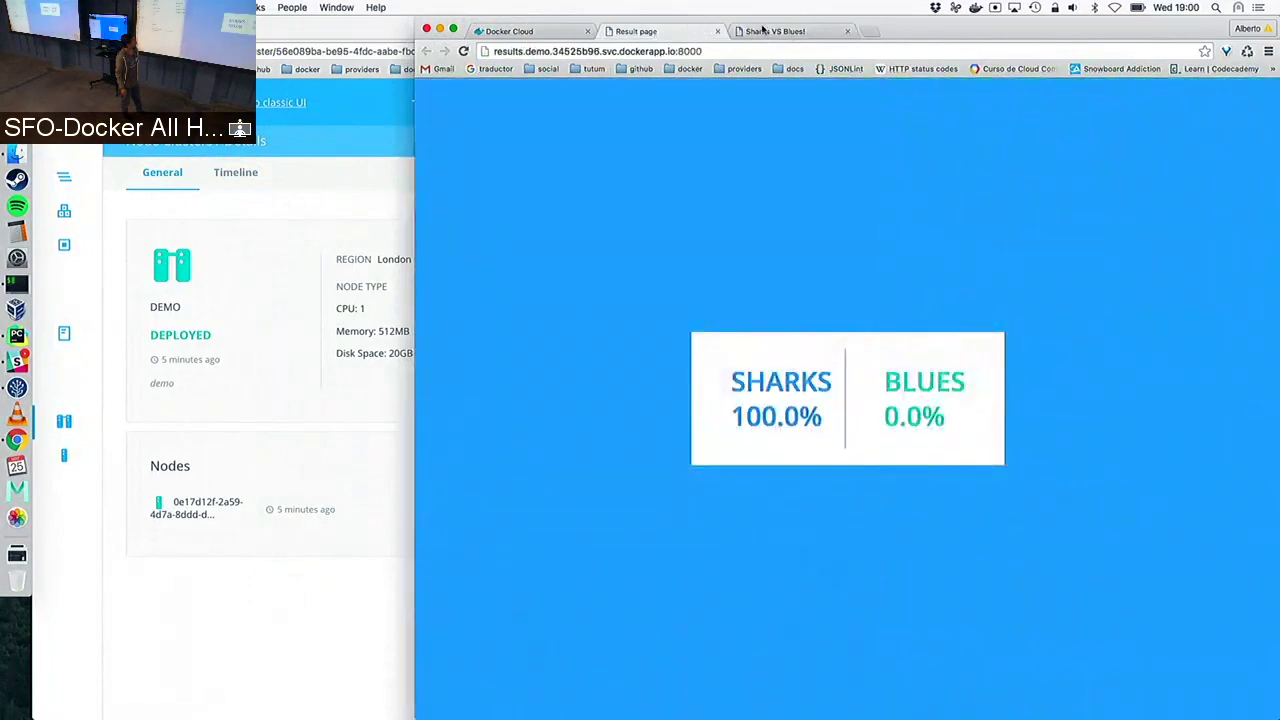
pyautogui.click(762, 31)
pyautogui.click(823, 200)
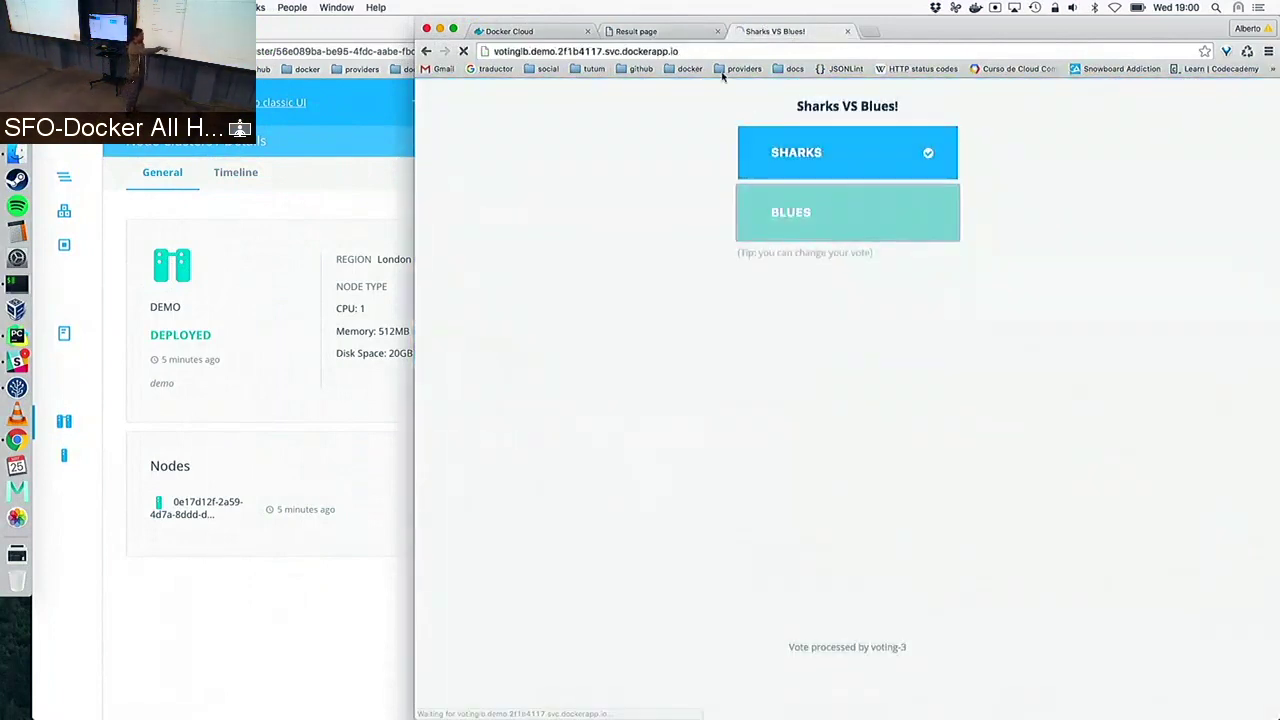
pyautogui.click(645, 31)
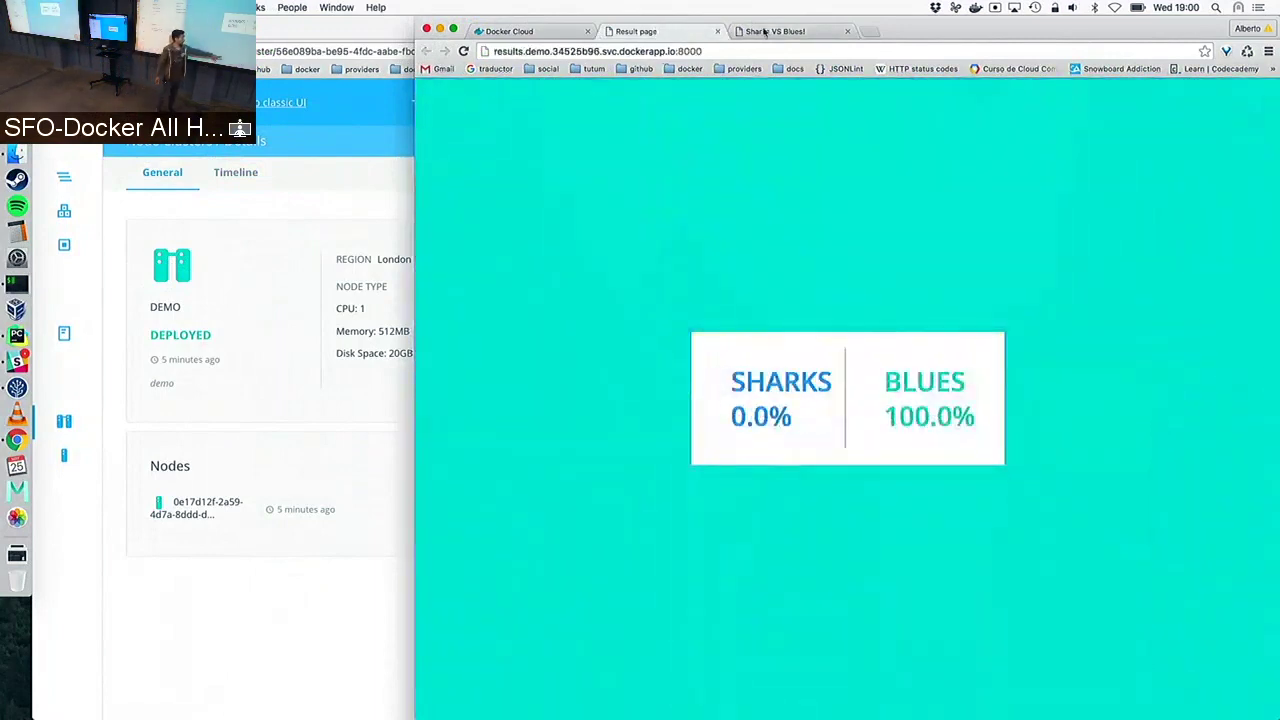
pyautogui.click(765, 31)
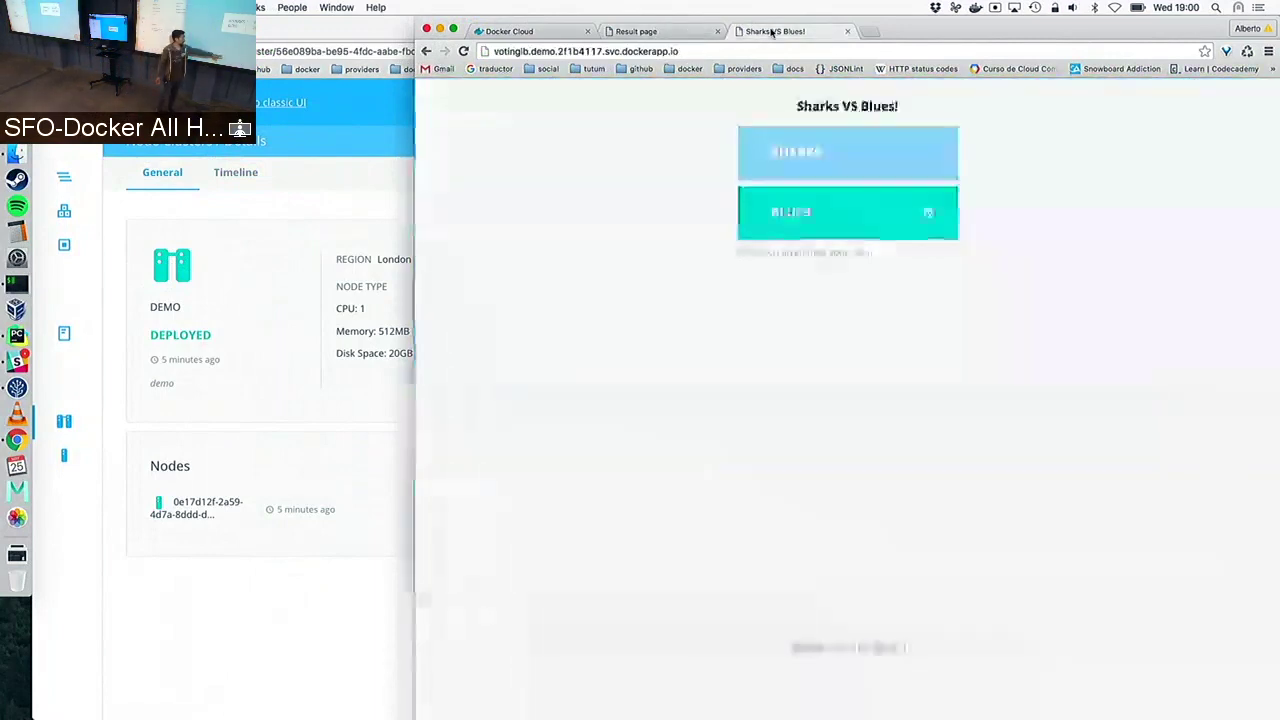
# Reload the voting page four times so different voting-N containers process the vote
pyautogui.click(701, 47)
pyautogui.press('Return')
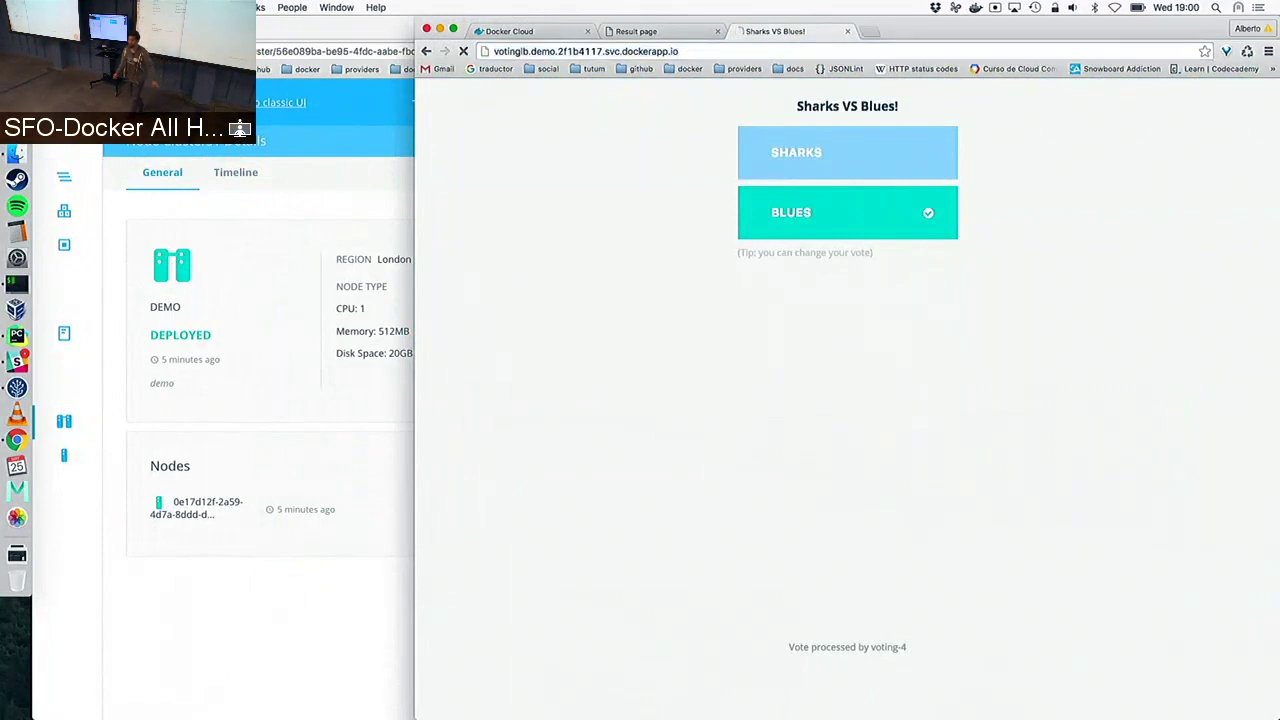
pyautogui.click(701, 51)
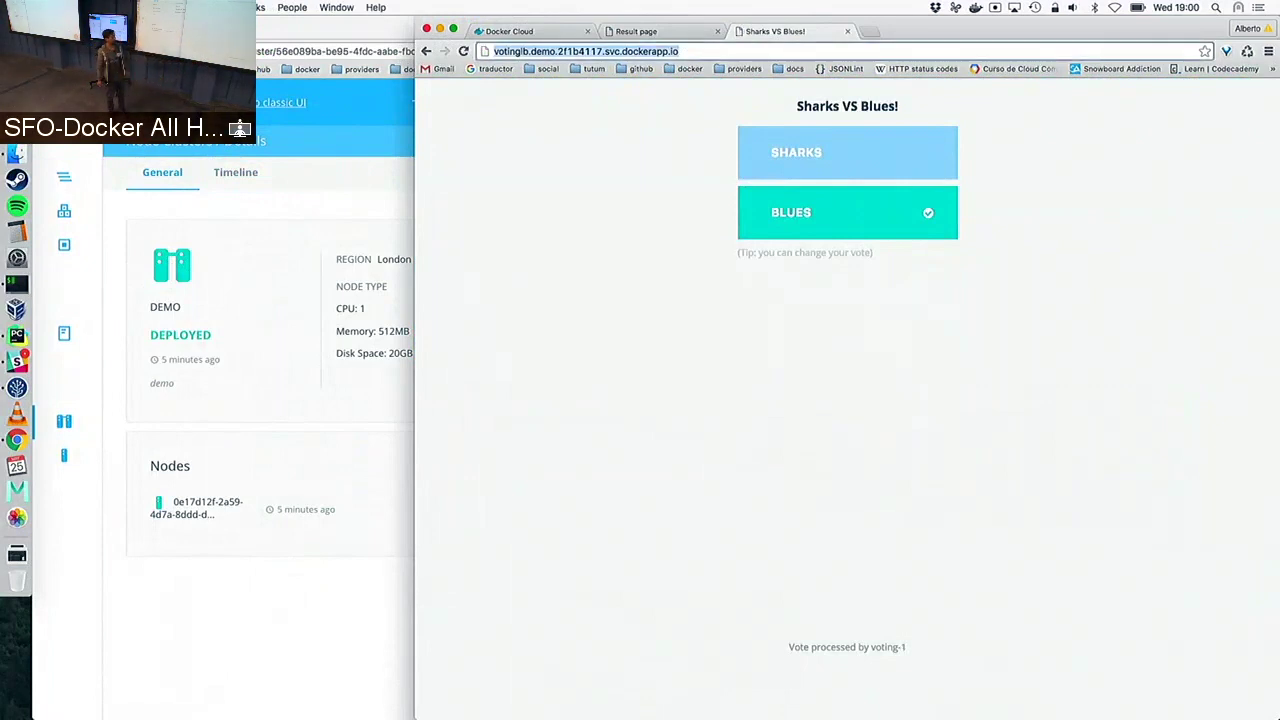
pyautogui.press('Return')
pyautogui.press('super+l')
pyautogui.press('Return')
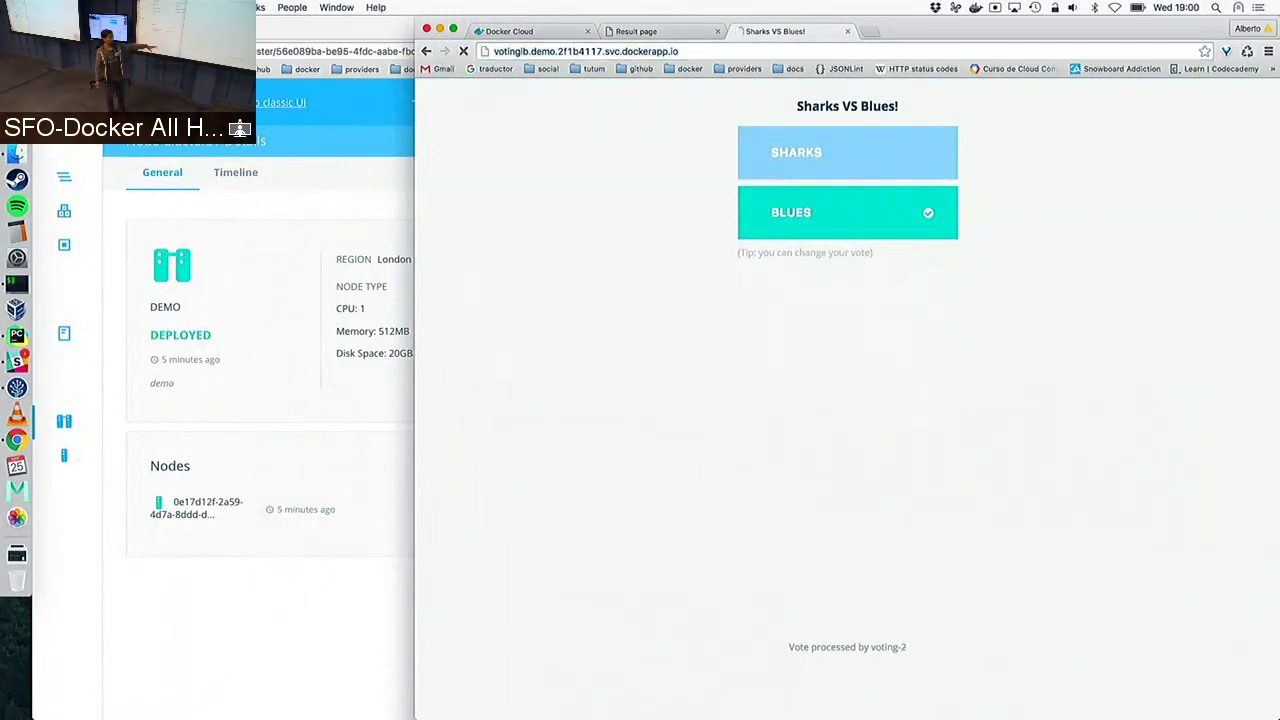
pyautogui.press('super+l')
pyautogui.press('Return')
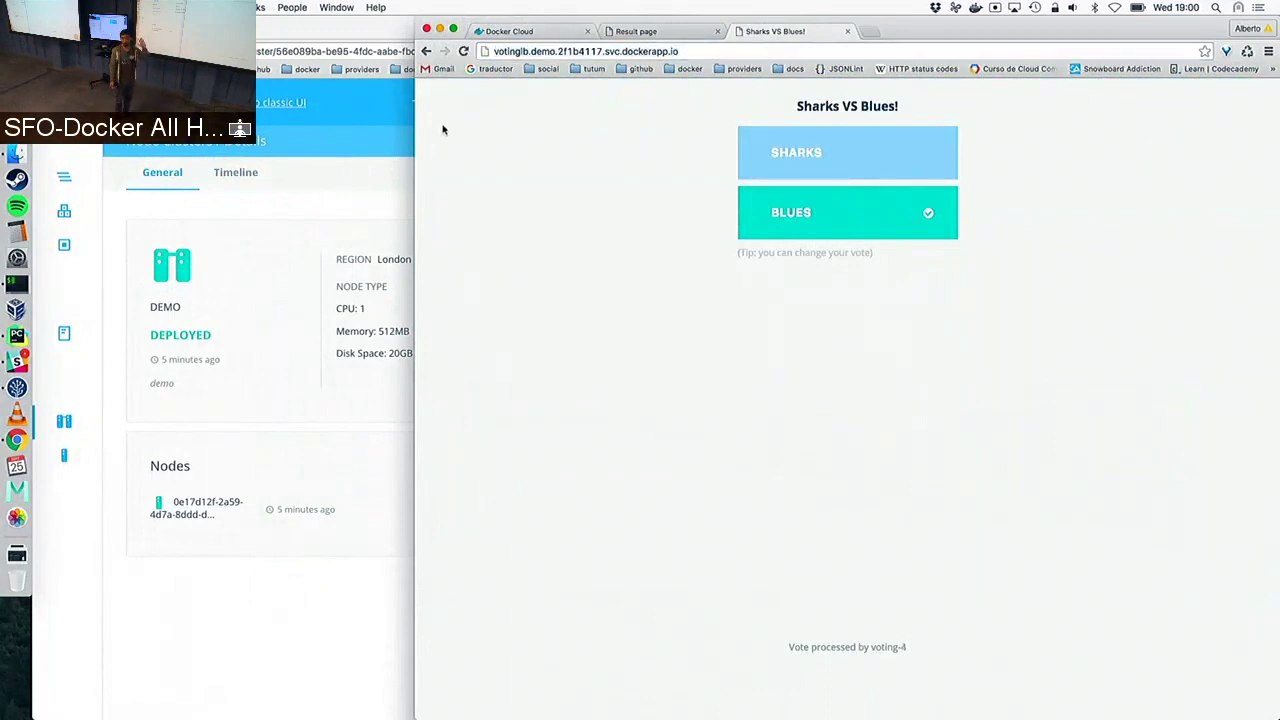
# Show the cloudorg/voting repository's build timeline in Docker Cloud
pyautogui.moveTo(415, 128); pyautogui.dragTo(704, 129)
pyautogui.click(795, 31)
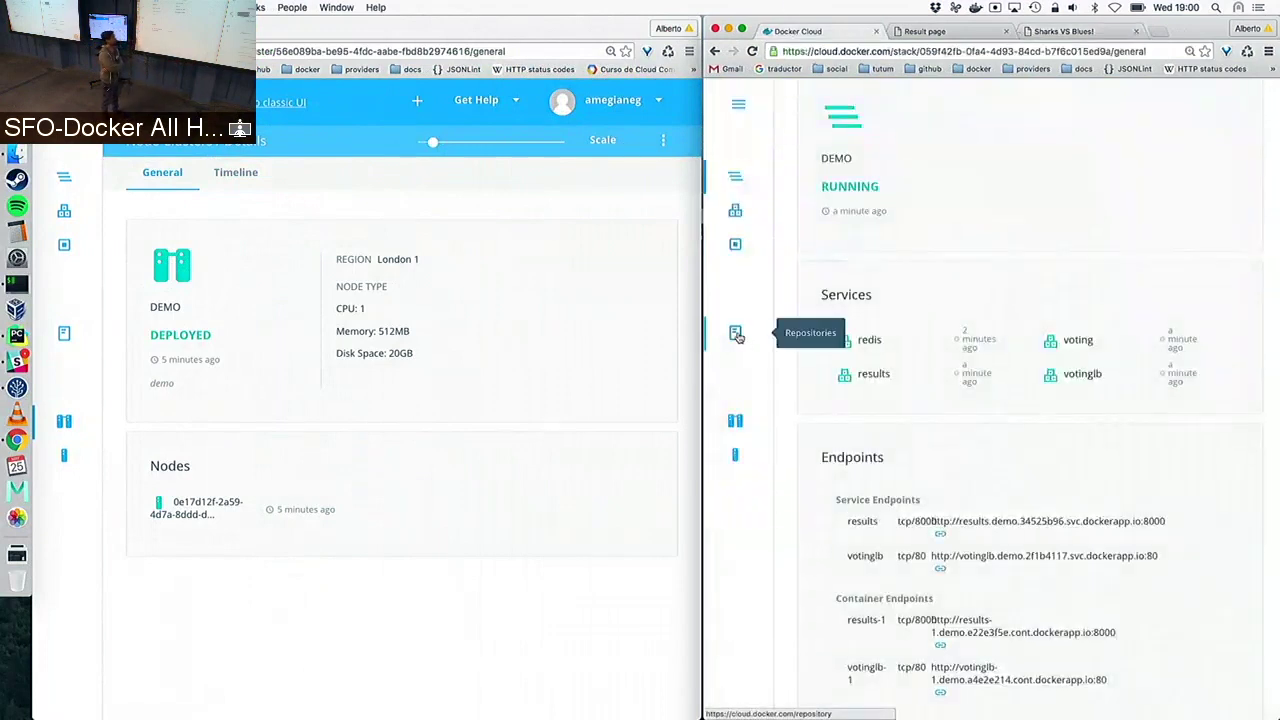
pyautogui.click(736, 332)
pyautogui.moveTo(701, 303); pyautogui.dragTo(671, 303)
pyautogui.click(950, 193)
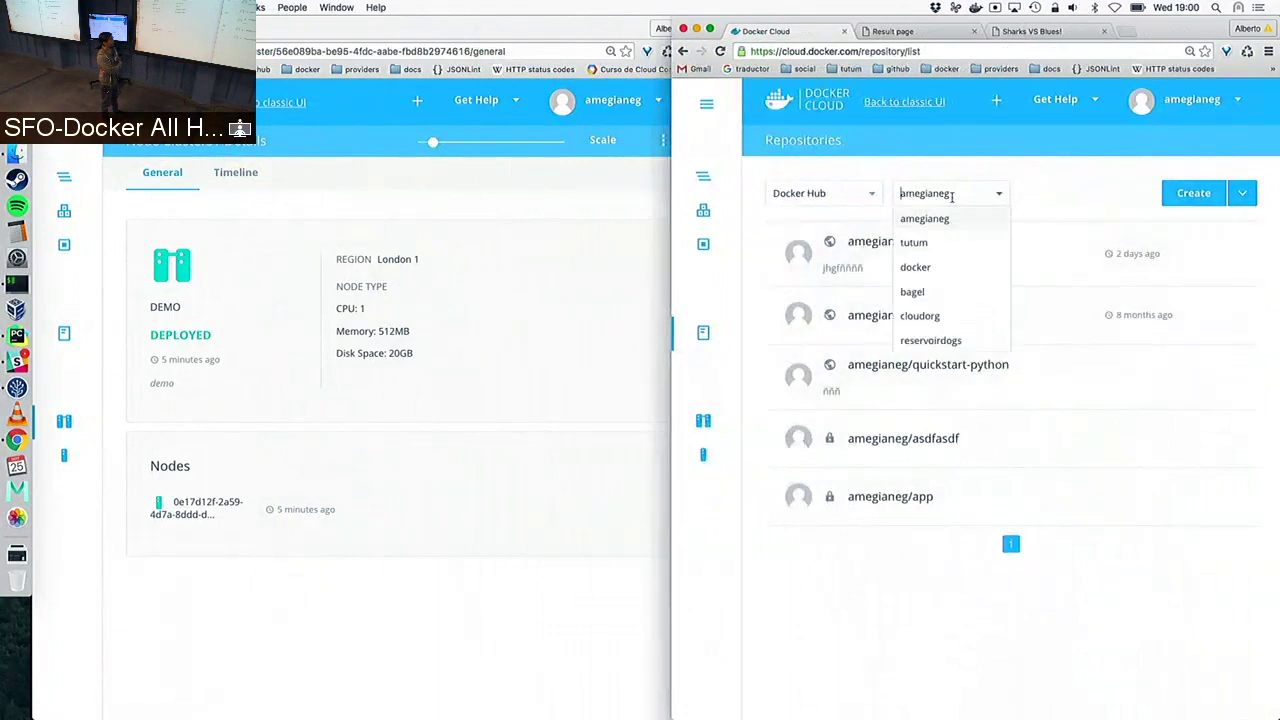
pyautogui.click(946, 314)
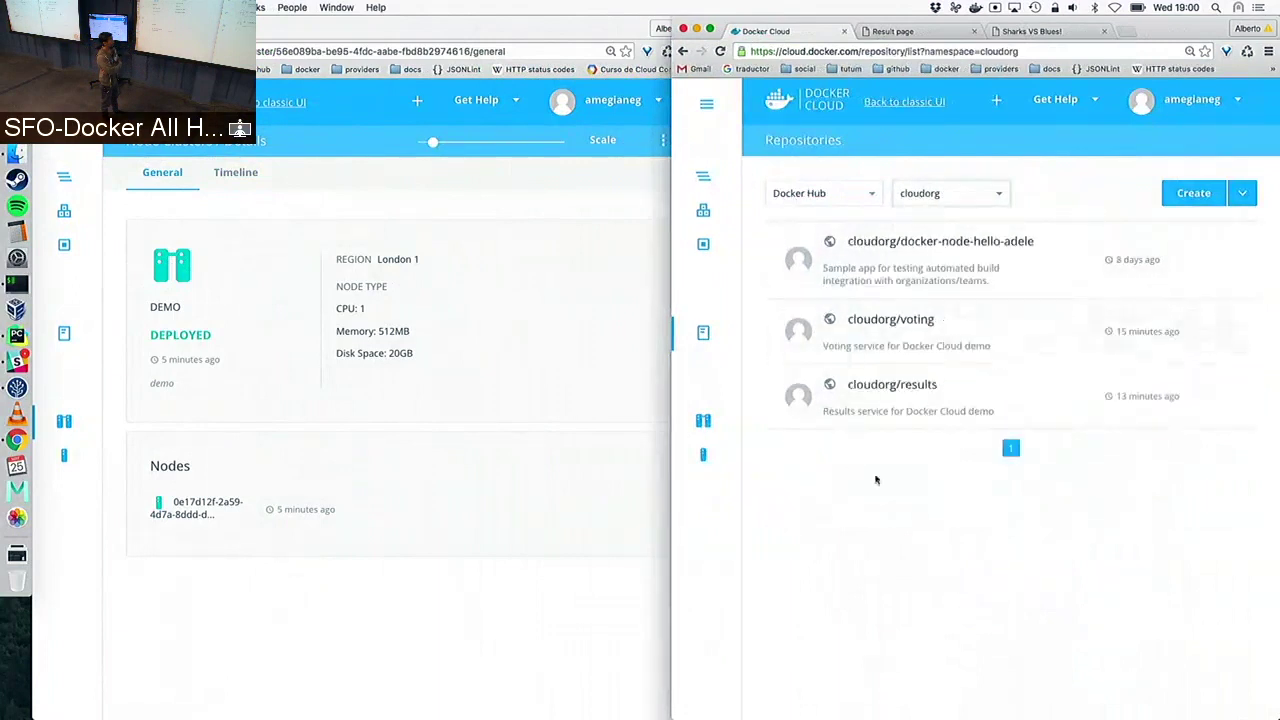
pyautogui.click(971, 334)
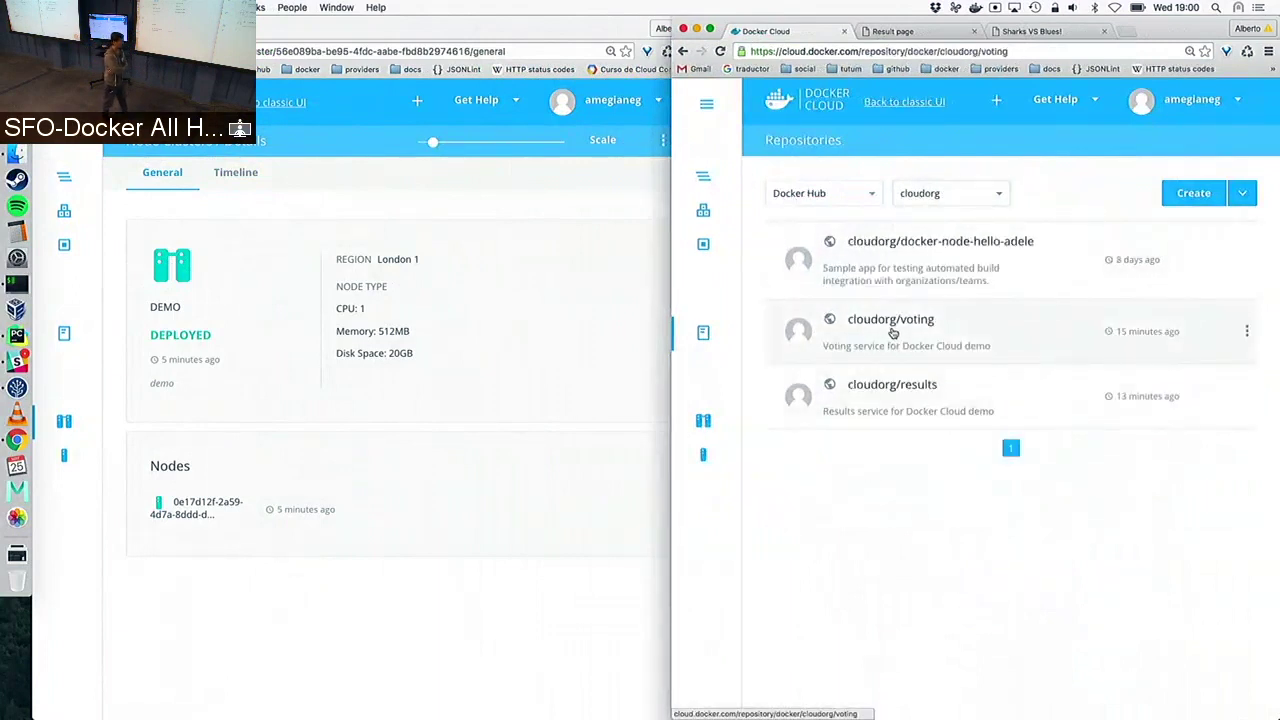
pyautogui.click(948, 173)
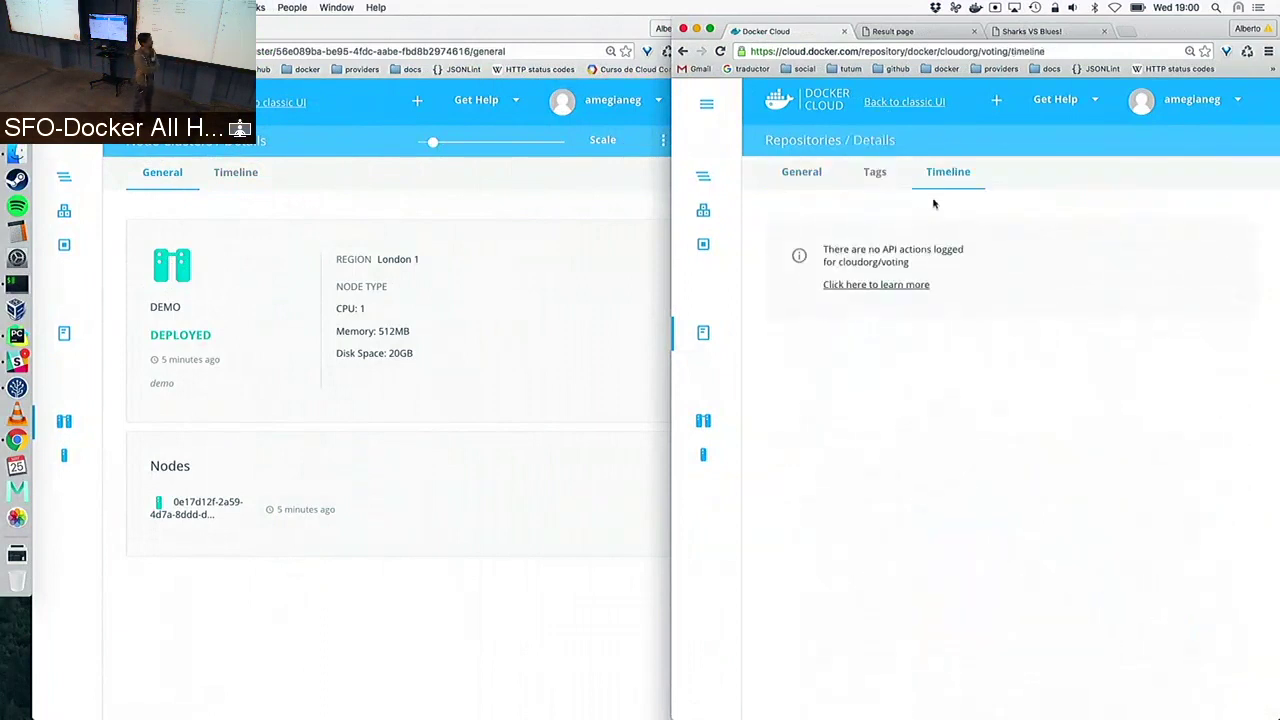
# Show the demo stack's services list in the other window, then bring the terminal forward
pyautogui.click(505, 390)
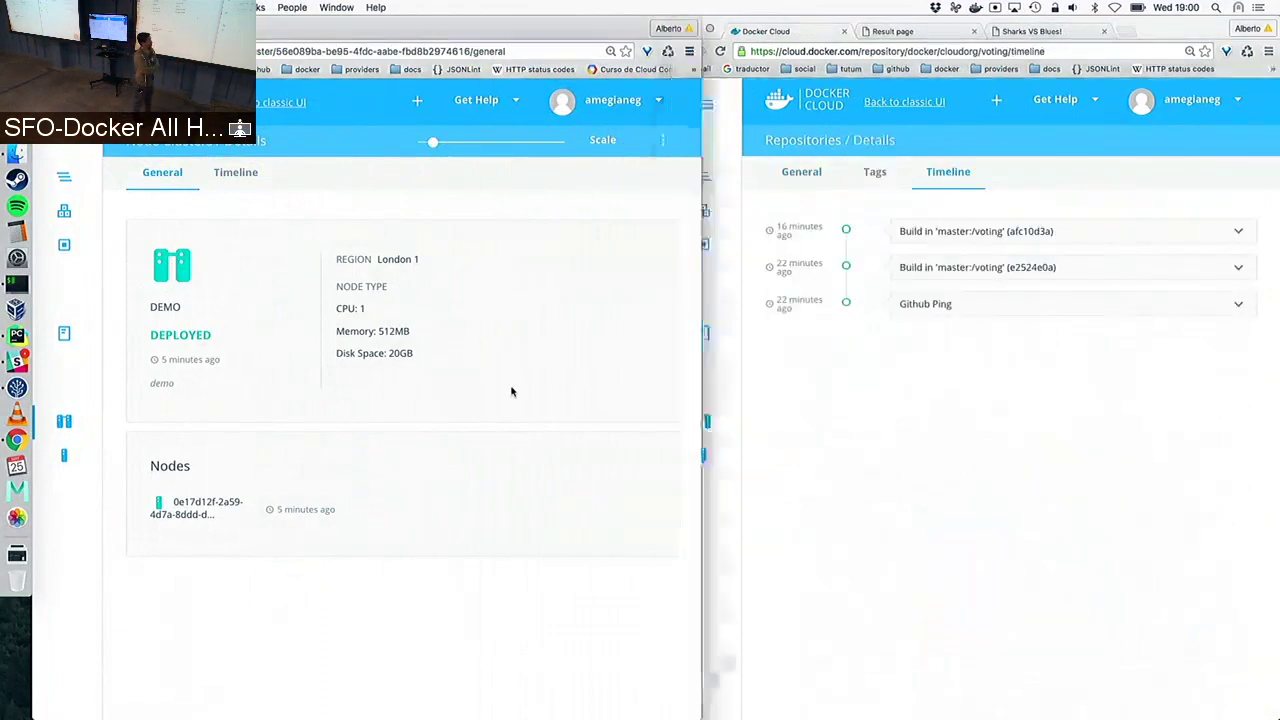
pyautogui.click(64, 211)
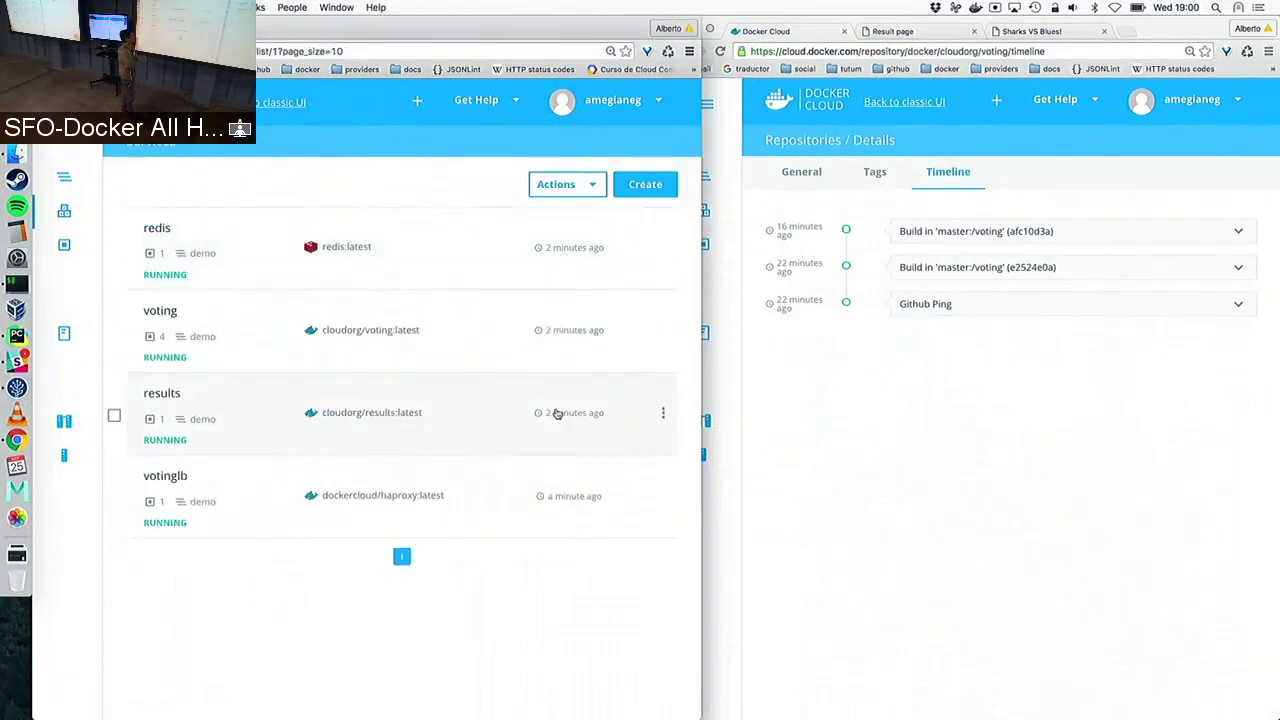
pyautogui.hotkey('ctrl', 'Up')
pyautogui.click(715, 580)
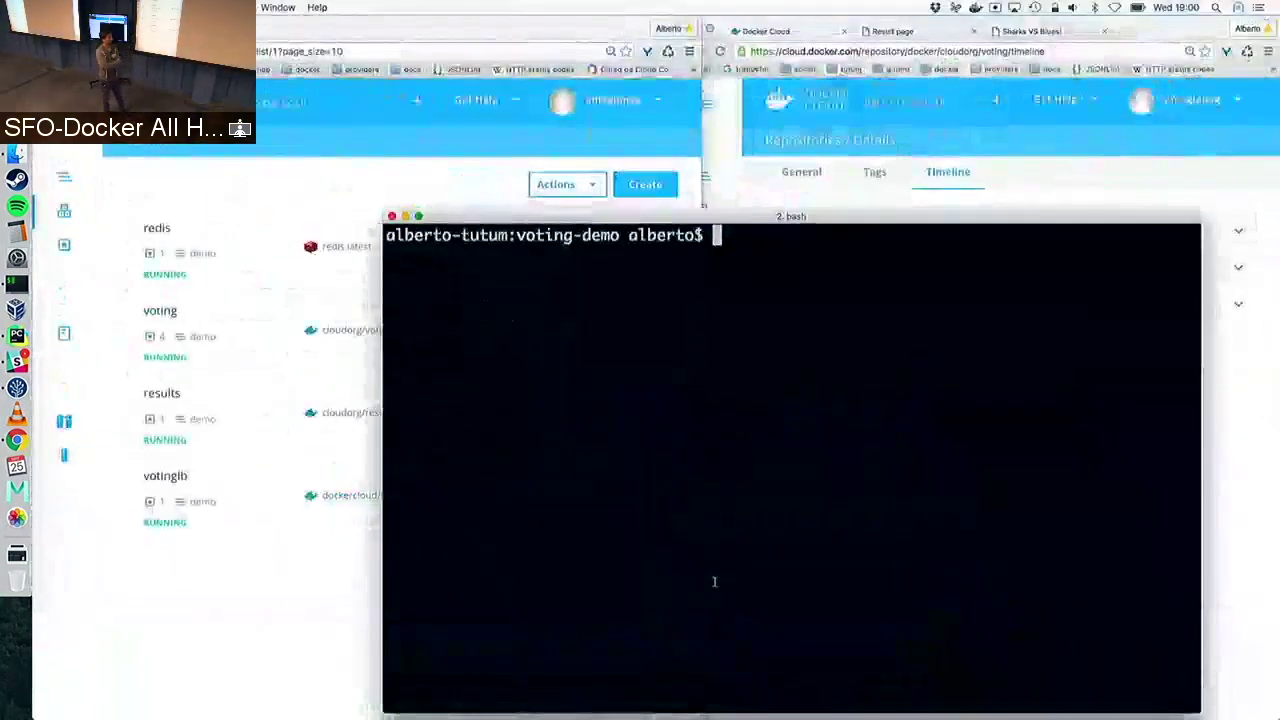
# Check the working directory with pwd and open voting/app.py in vim
pyautogui.write('pwd')
pyautogui.press('Return')
pyautogui.write('vim')
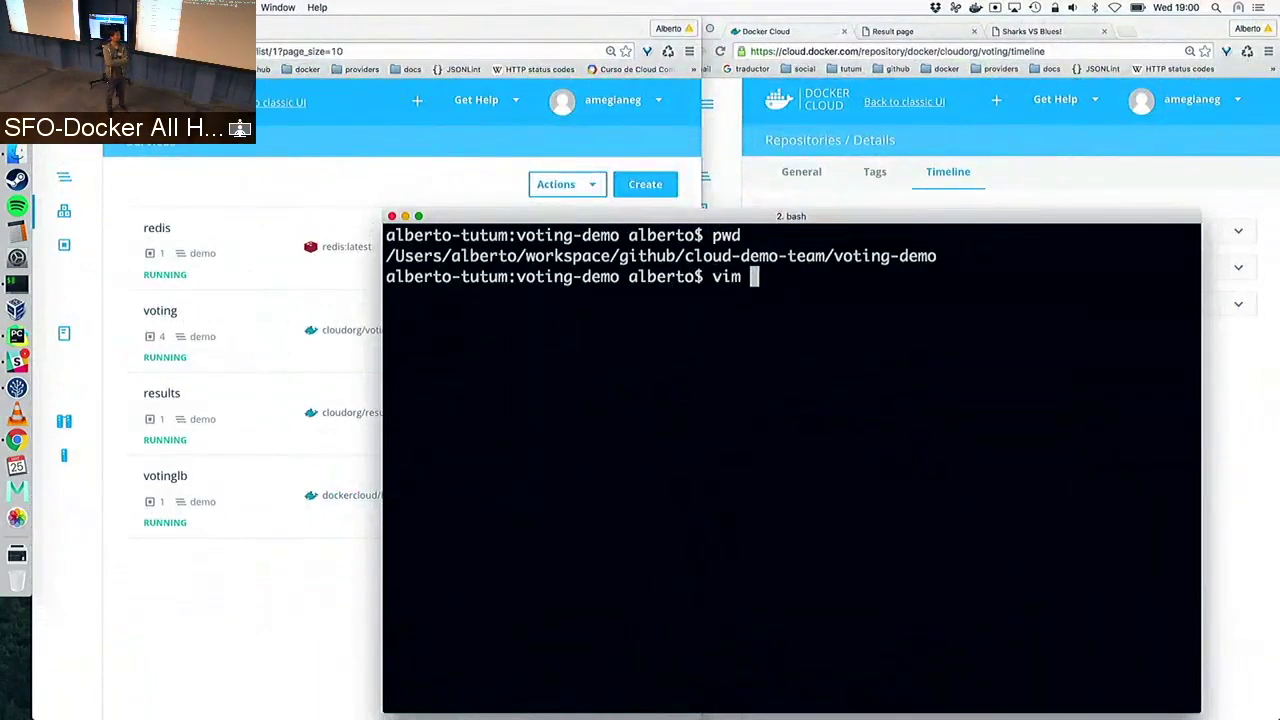
pyautogui.write(' voting/app.py')
pyautogui.press('Return')
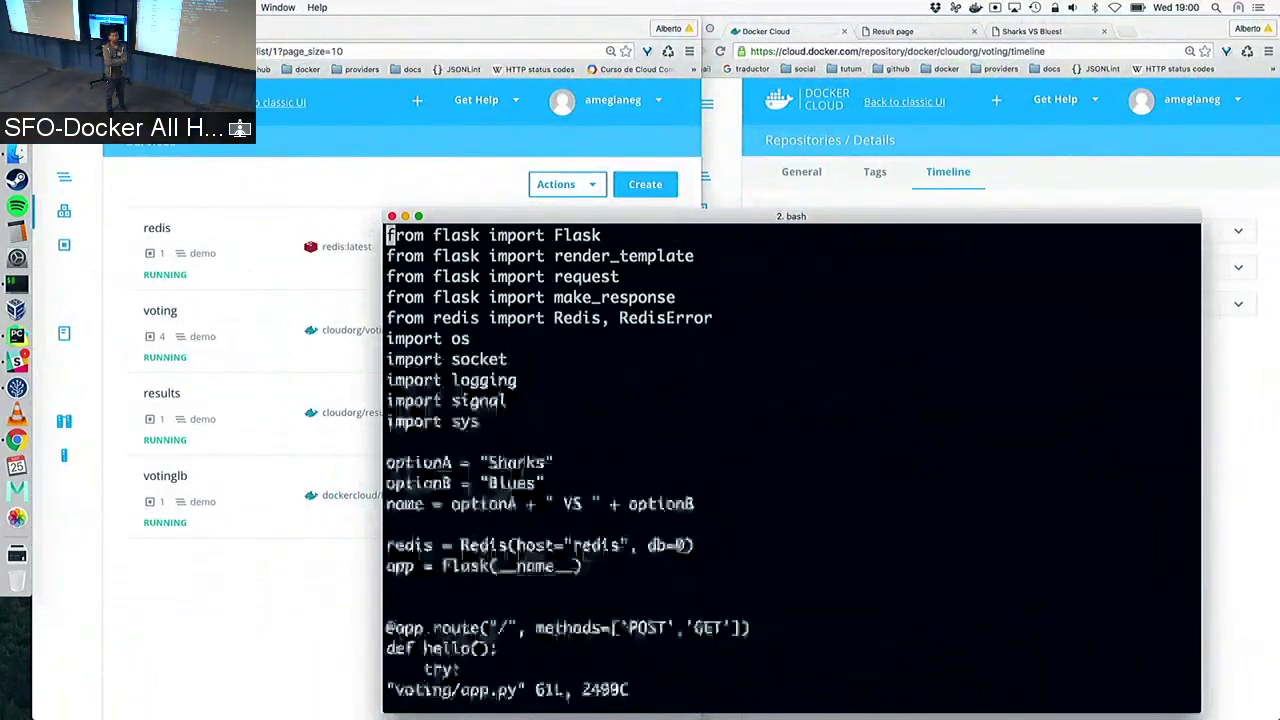
# Replace optionA's value Sharks with "Dev"
pyautogui.press('Down')
pyautogui.press('Down')
pyautogui.press('Down')
pyautogui.press('Down')
pyautogui.press('Down')
pyautogui.press('Down')
pyautogui.press('Down')
pyautogui.press('Down')
pyautogui.press('Down')
pyautogui.press('Down')
pyautogui.press('Down')
pyautogui.press('Right')
pyautogui.press('Right')
pyautogui.press('Right')
pyautogui.press('Right')
pyautogui.press('Right')
pyautogui.press('Right')
pyautogui.press('Right')
pyautogui.press('Right')
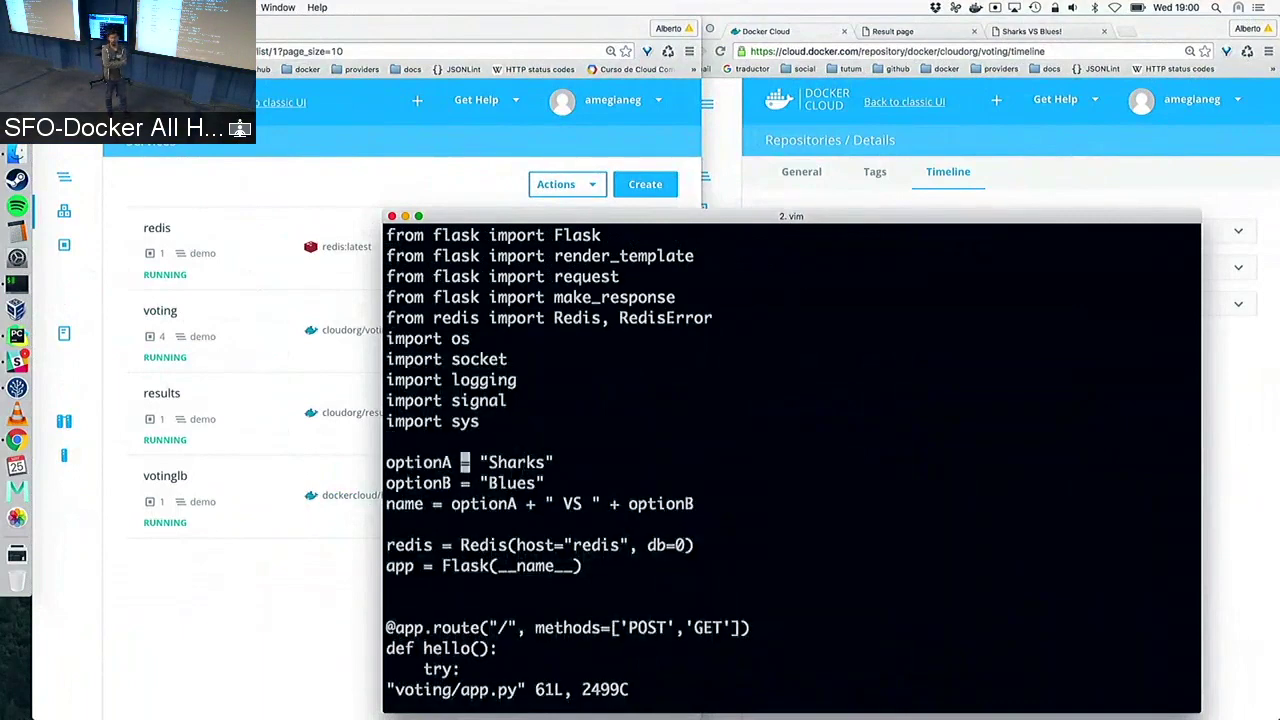
pyautogui.press('Right')
pyautogui.press('Right')
pyautogui.press('Right')
pyautogui.hotkey('shift', 'c')
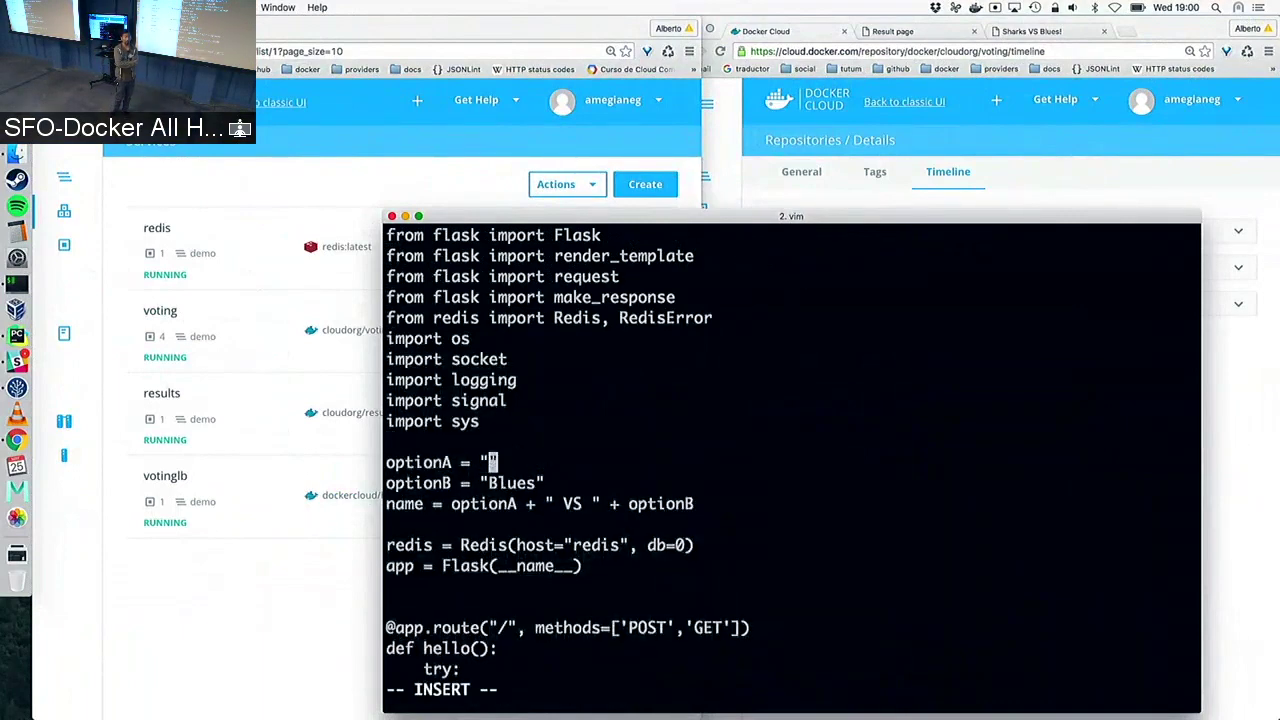
pyautogui.write('SF')
pyautogui.press('BackSpace')
pyautogui.press('BackSpace')
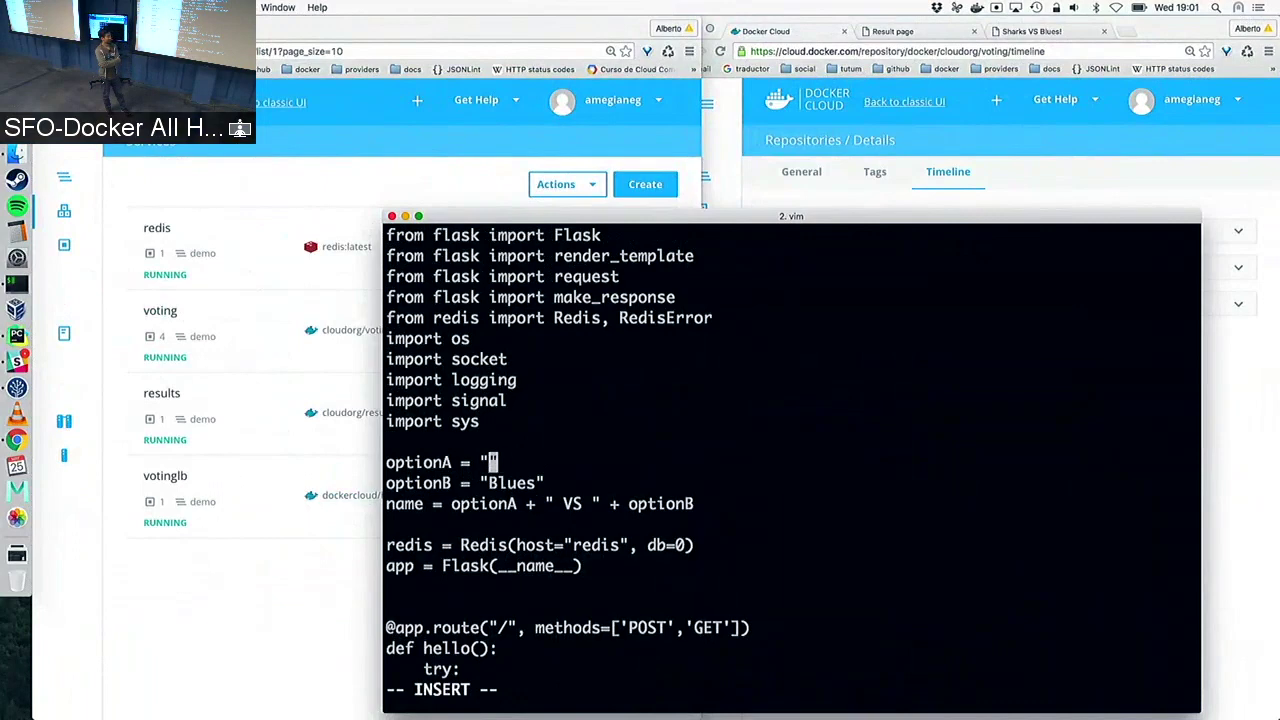
pyautogui.write('Dev"')
pyautogui.press('Escape')
# Replace optionB's value Blues with "Ops" and save and quit with :wq!
pyautogui.press('Down')
pyautogui.press('Left')
pyautogui.press('Left')
pyautogui.press('Left')
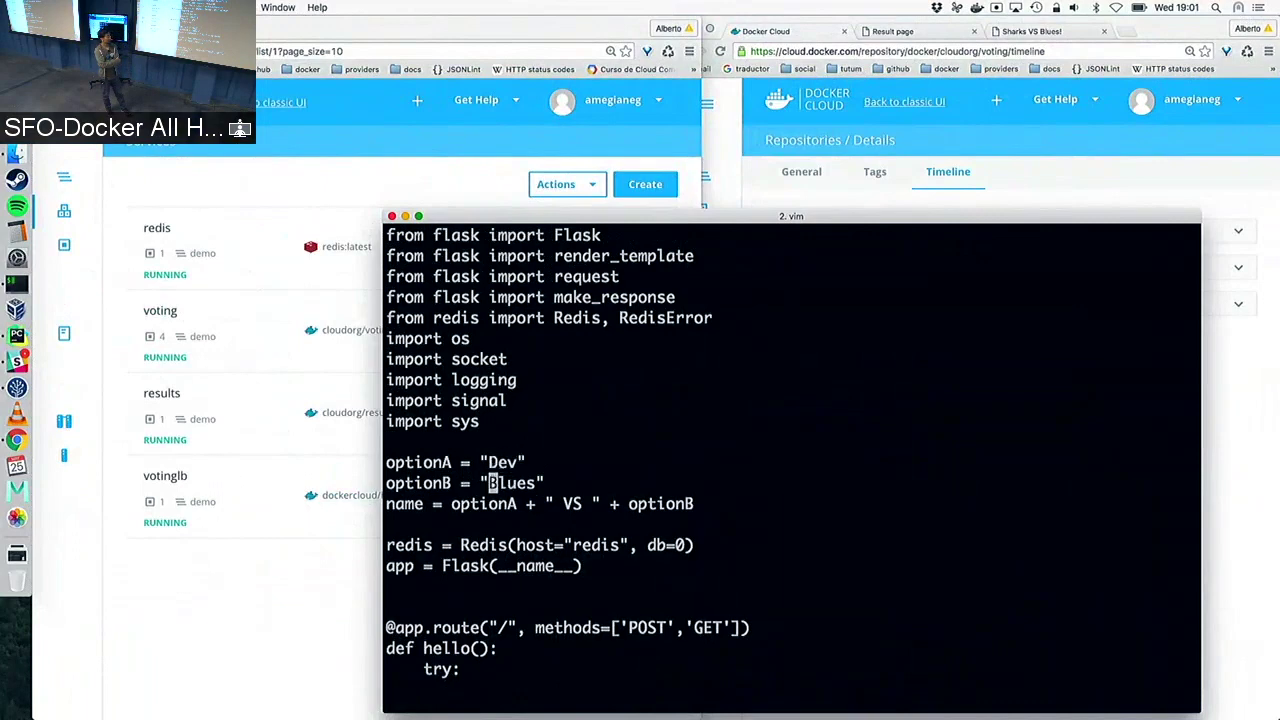
pyautogui.hotkey('shift', 'c')
pyautogui.write('Ops"')
pyautogui.press('Escape')
pyautogui.write(':wq!')
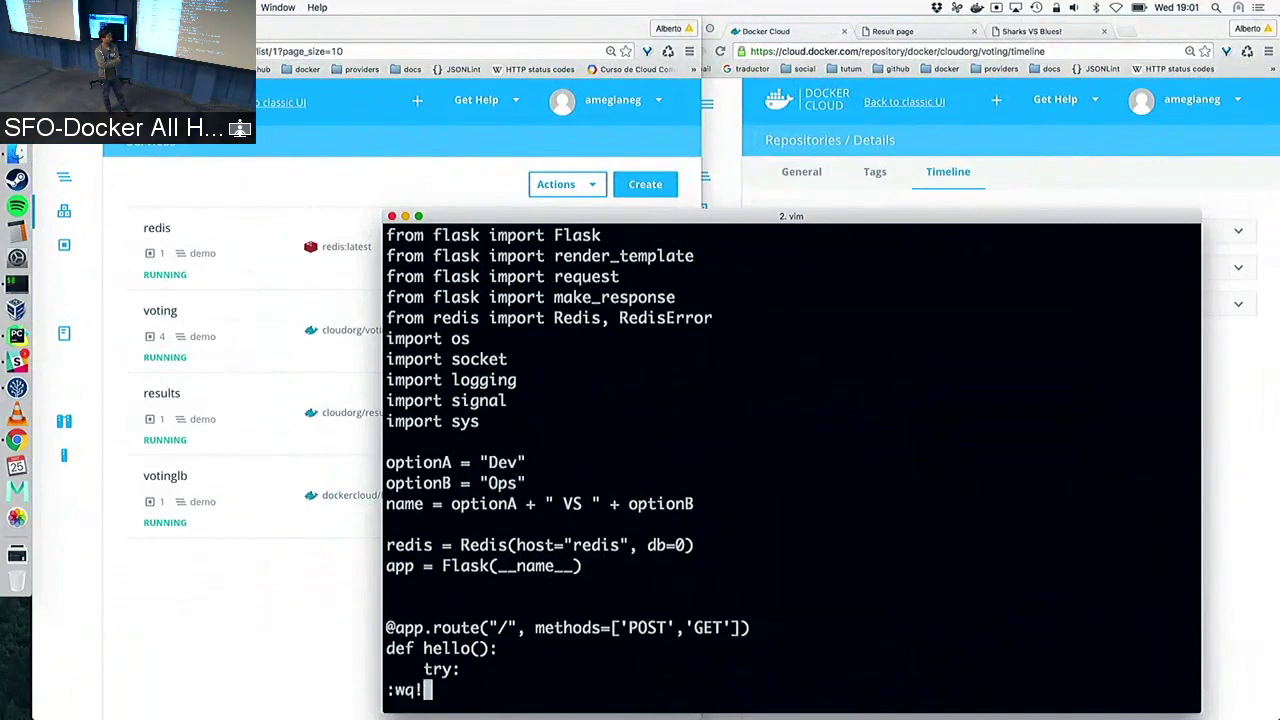
pyautogui.press('Return')
# Check git status and stage all changed files with git aa
pyautogui.write('git s')
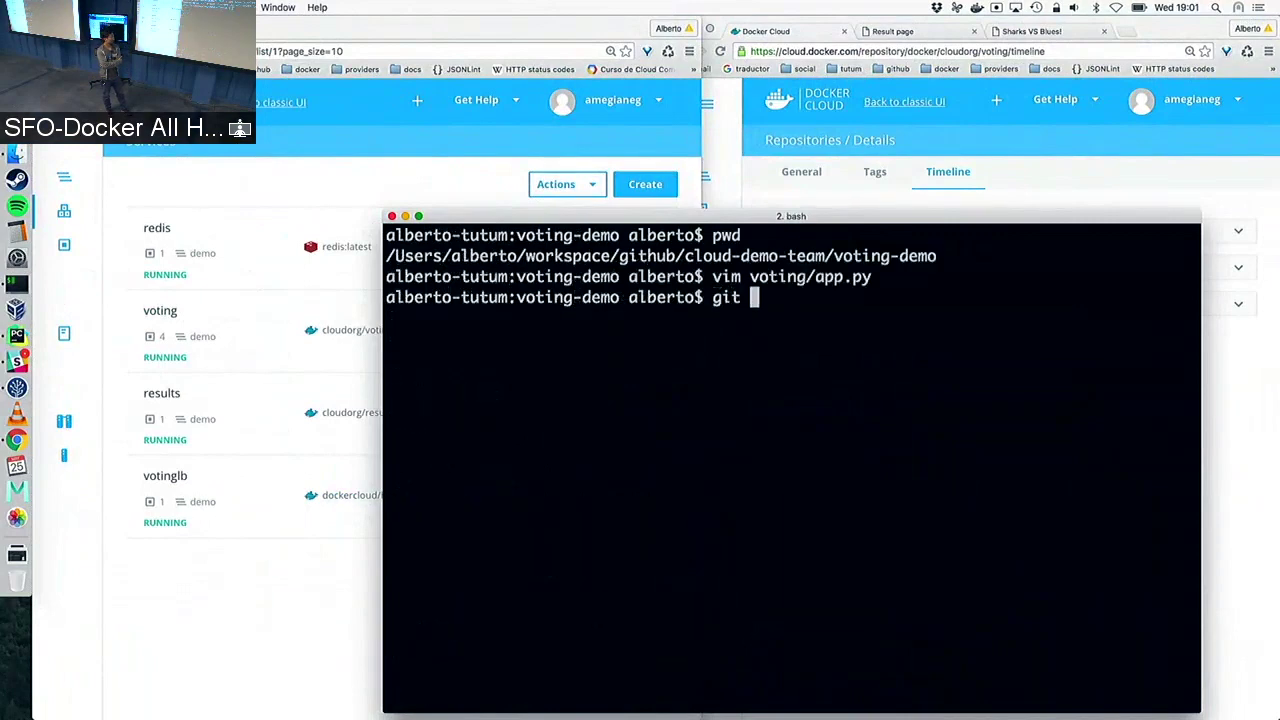
pyautogui.press('Return')
pyautogui.write('cd')
pyautogui.press('BackSpace')
pyautogui.press('BackSpace')
pyautogui.press('BackSpace')
pyautogui.press('BackSpace')
pyautogui.press('BackSpace')
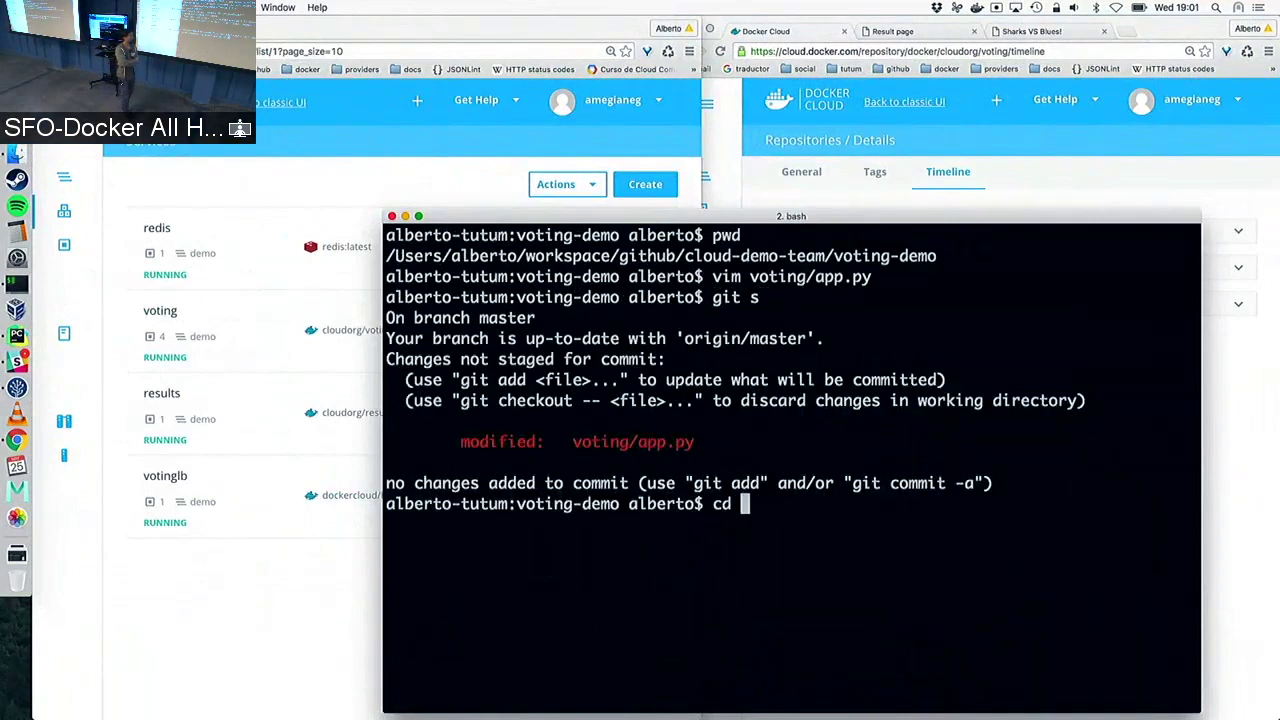
pyautogui.write('git aa')
pyautogui.press('Return')
# Commit the change as "Devs vs ops" and git push it to the remote
pyautogui.write('gi')
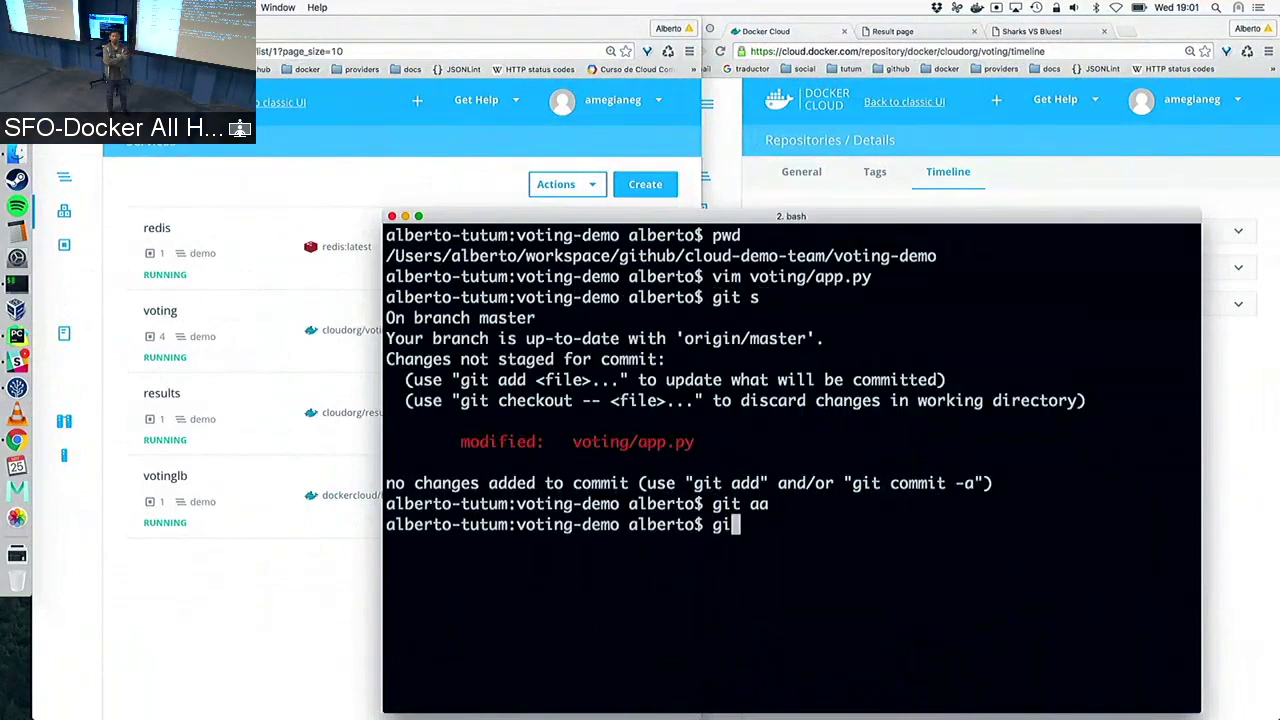
pyautogui.write('t cmm "Dev')
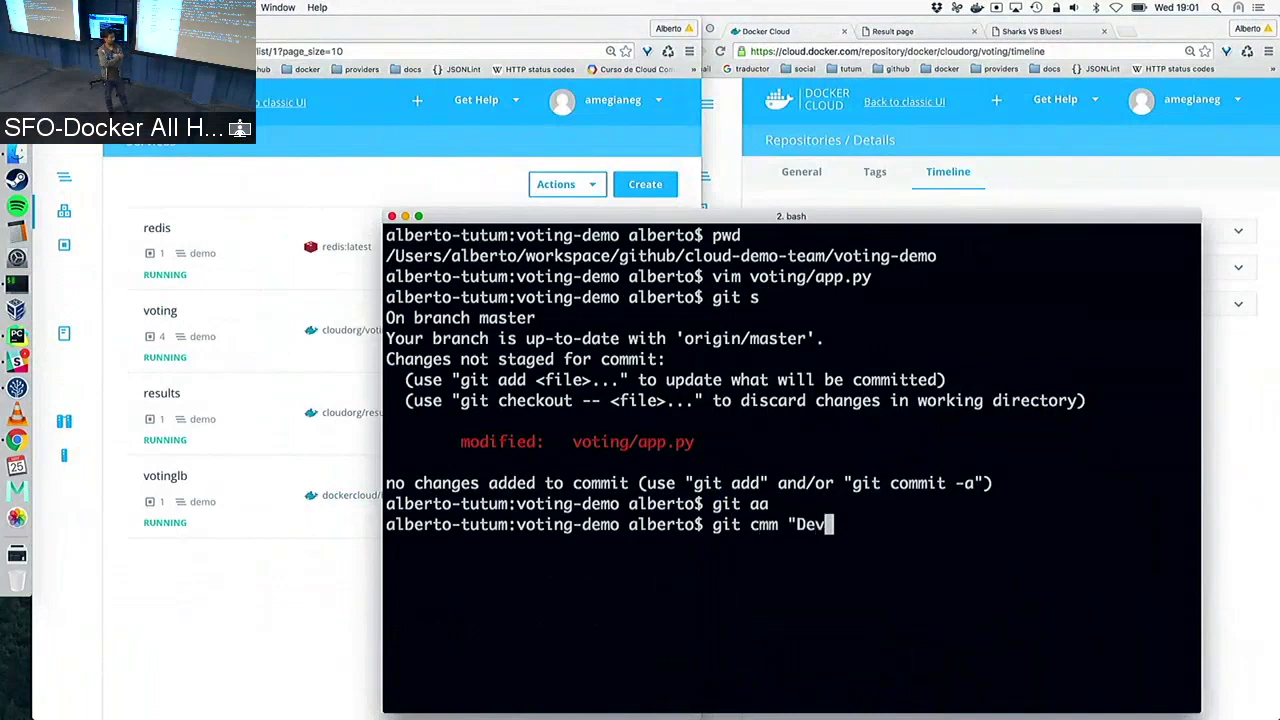
pyautogui.write('s vs ops"')
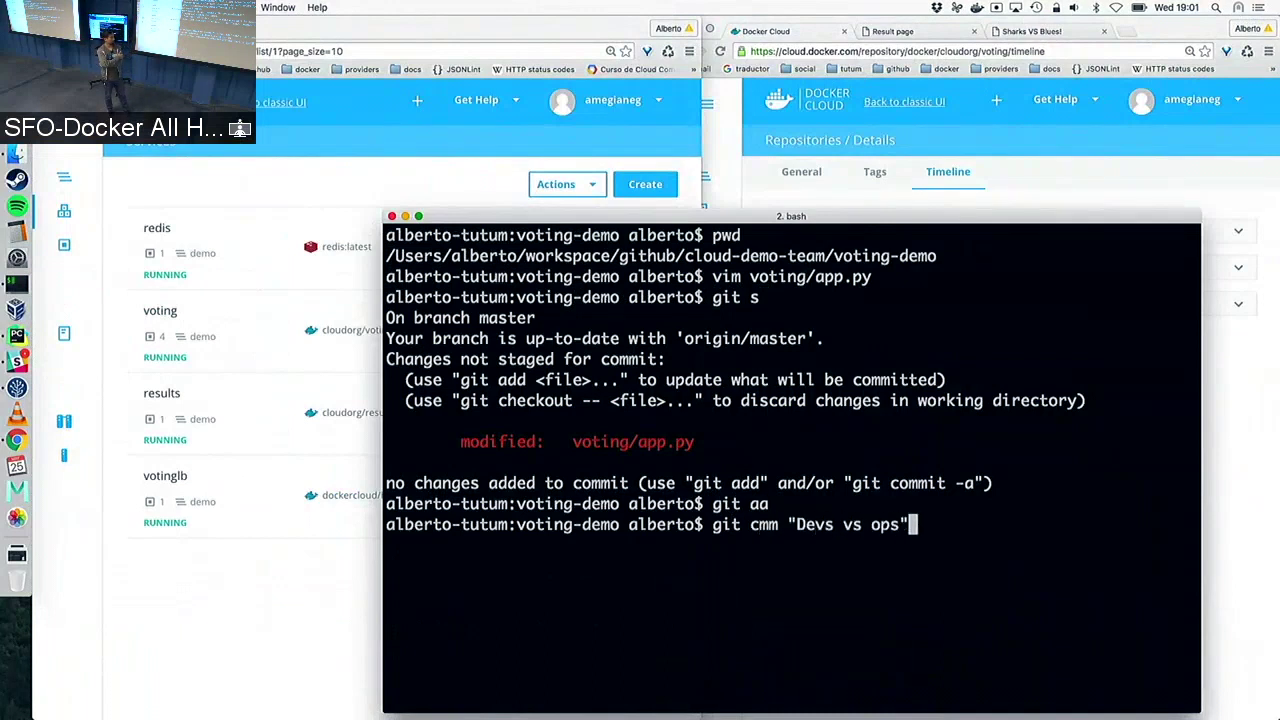
pyautogui.press('Return')
pyautogui.write('git push')
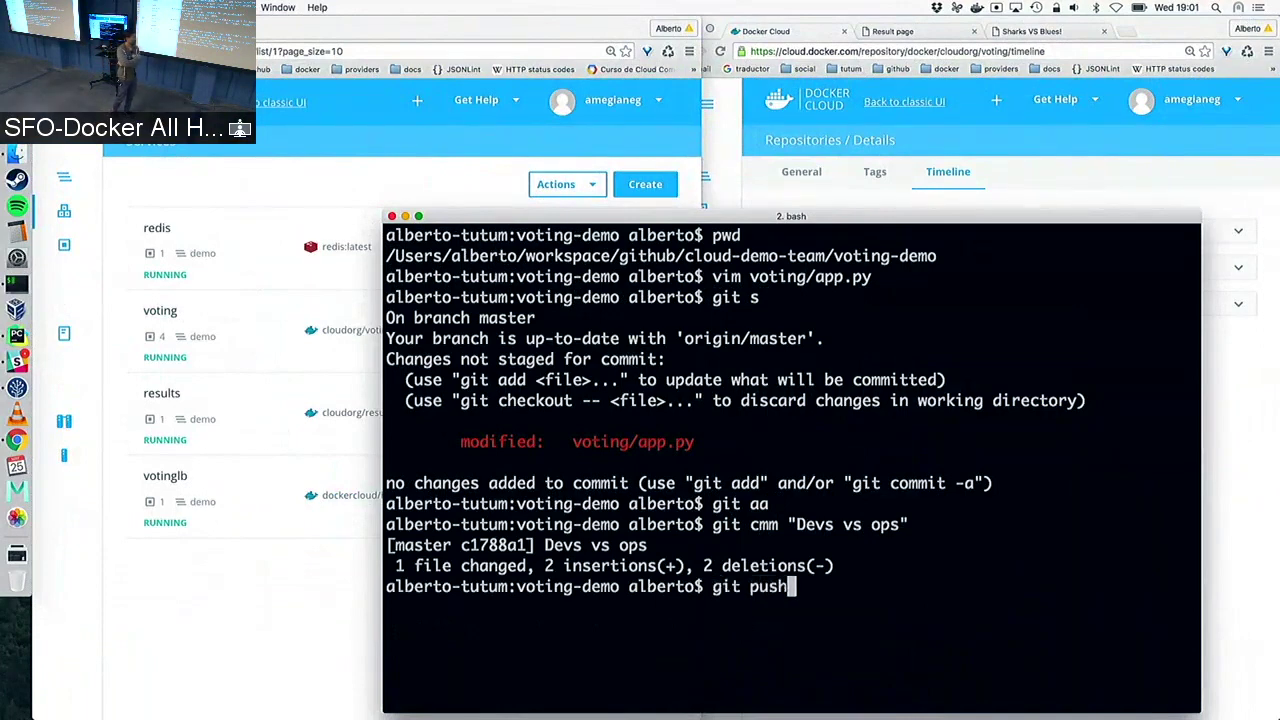
pyautogui.press('Return')
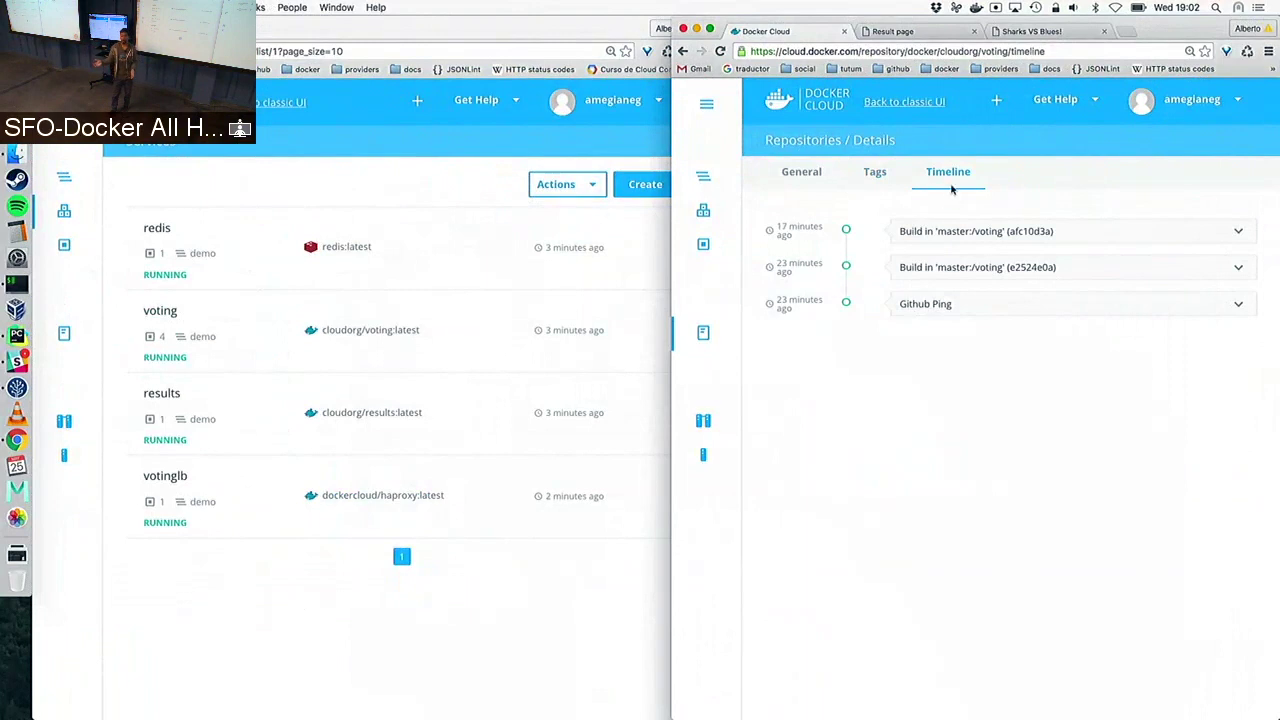
# Refresh the cloudorg/voting timeline to reveal new build c1788a1d, then bring the services list forward
pyautogui.click(872, 184)
pyautogui.click(937, 178)
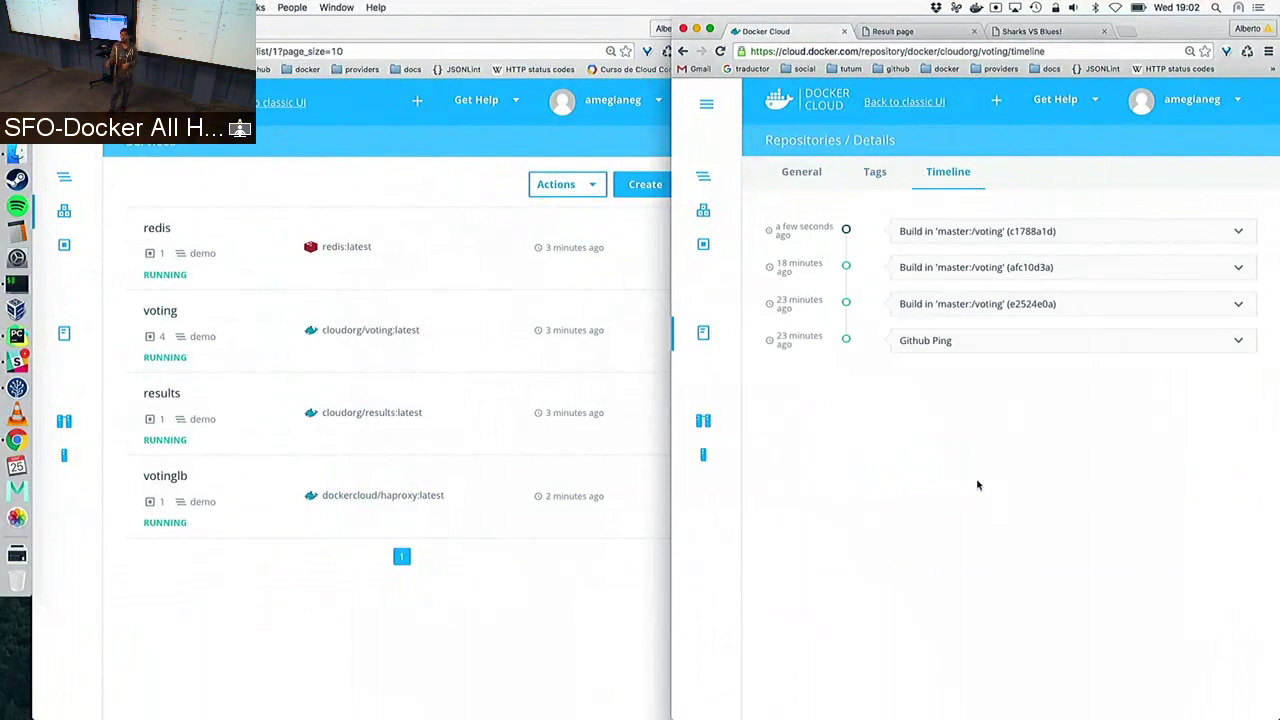
pyautogui.click(200, 640)
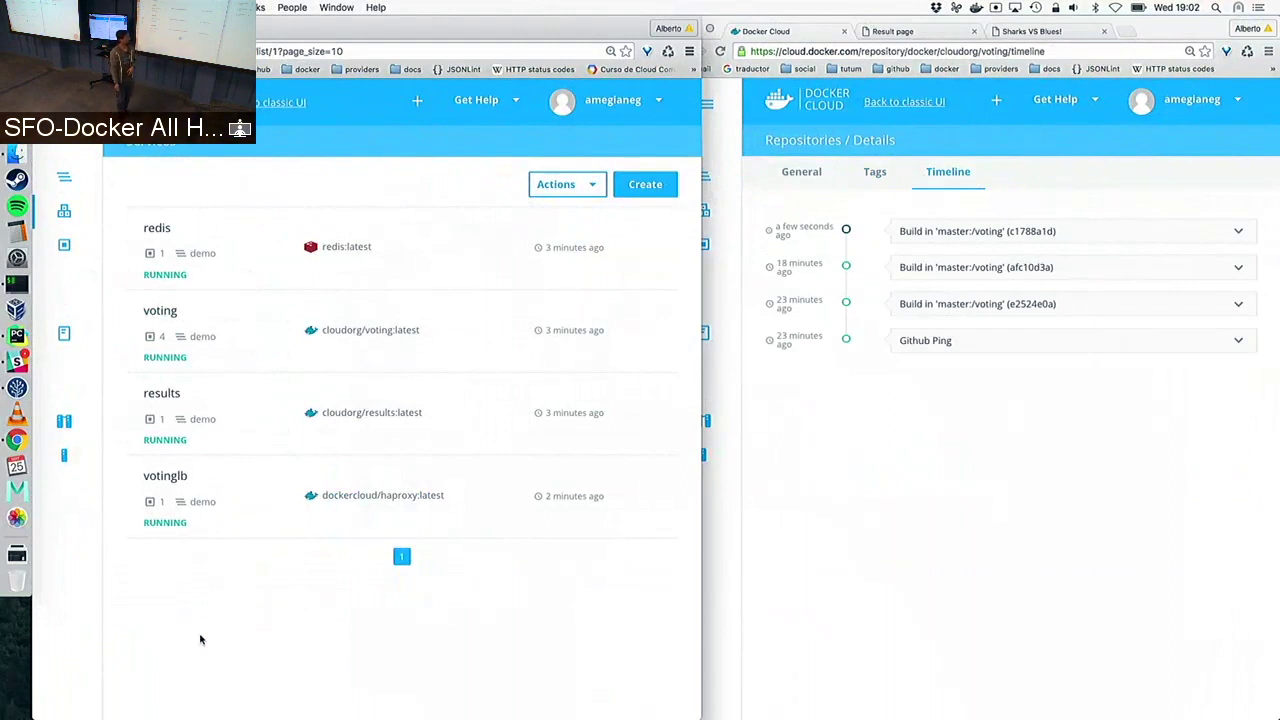
pyautogui.click(853, 277)
pyautogui.click(958, 231)
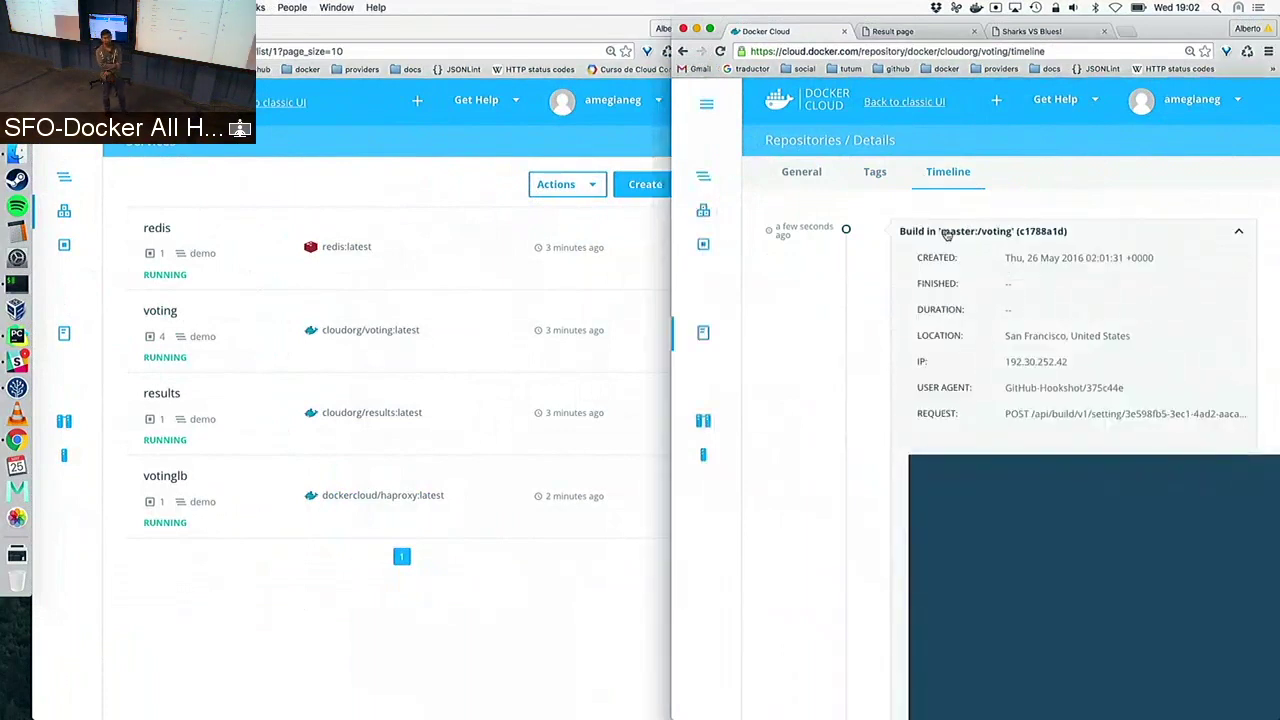
pyautogui.click(947, 233)
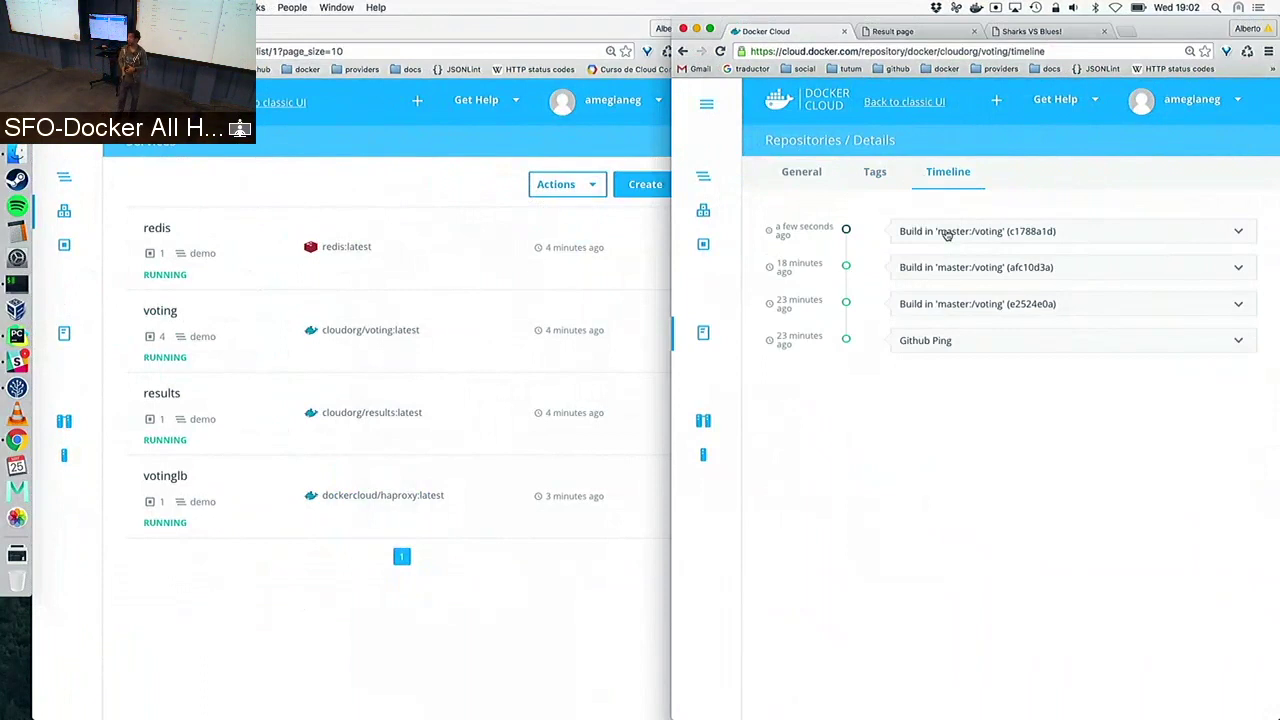
pyautogui.click(277, 591)
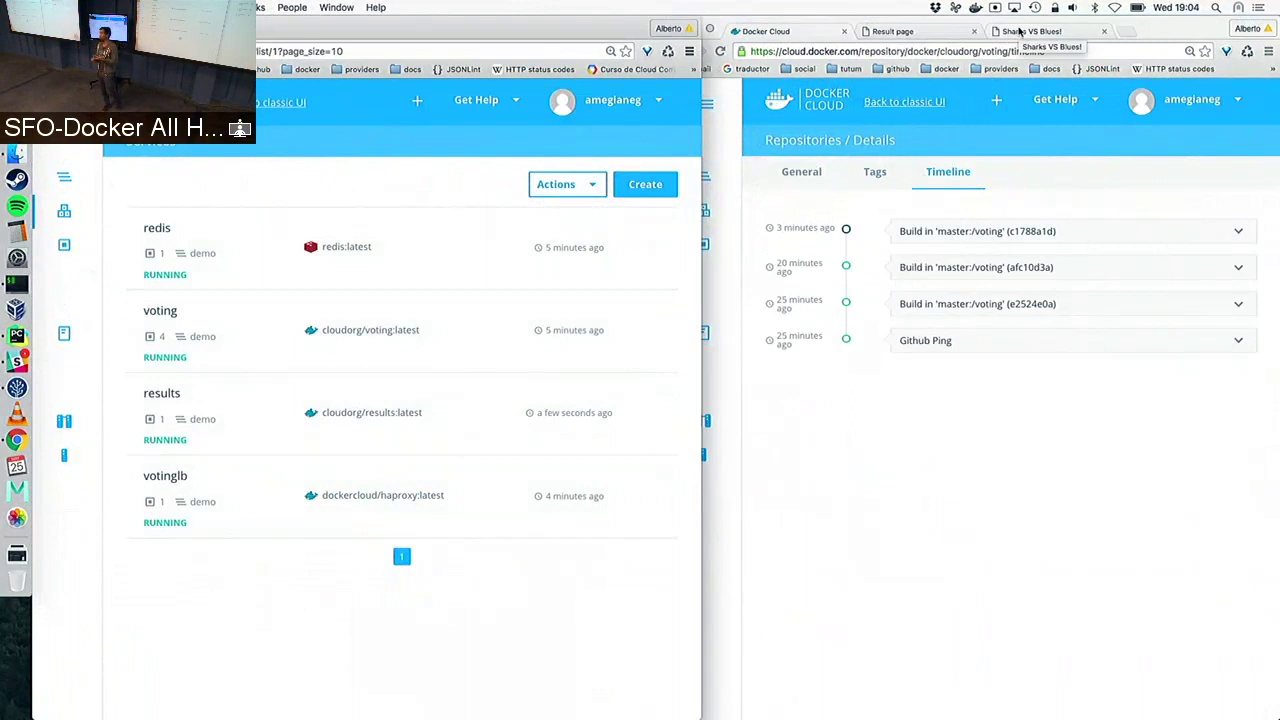
# Switch to the voting tab and reload it so it shows Dev VS Ops! with DEV and OPS
pyautogui.click(1020, 32)
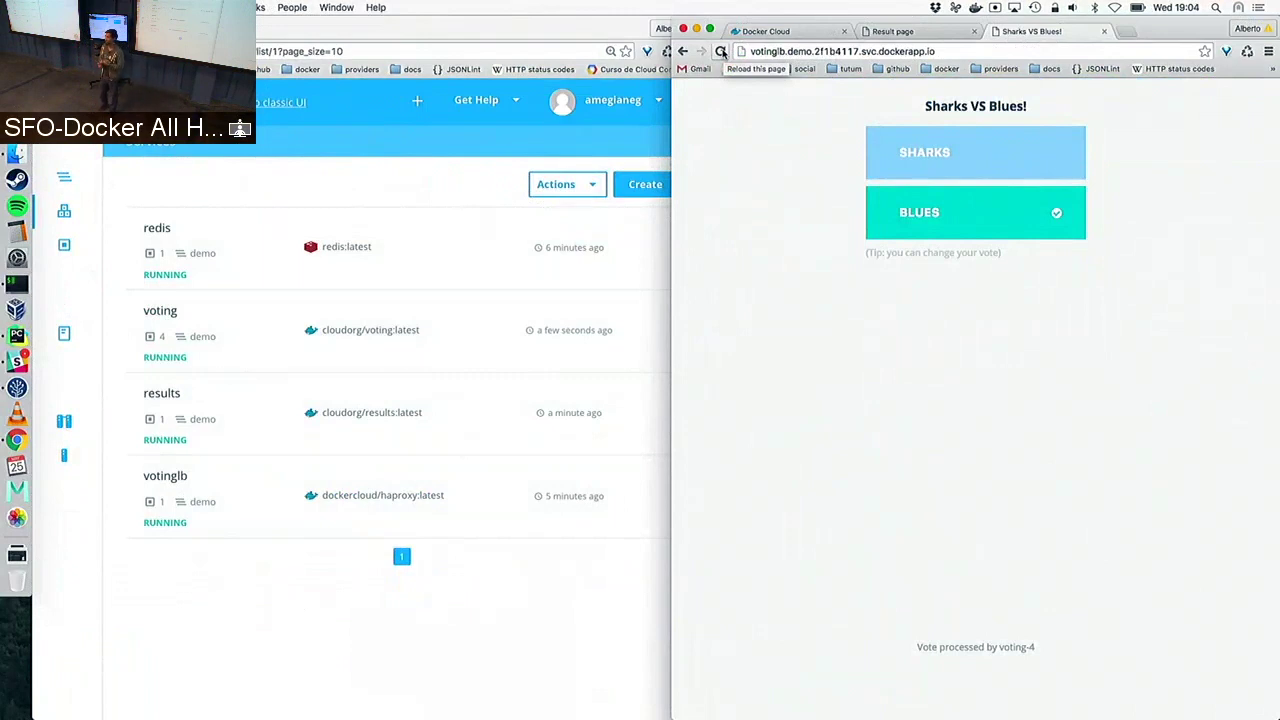
pyautogui.click(722, 52)
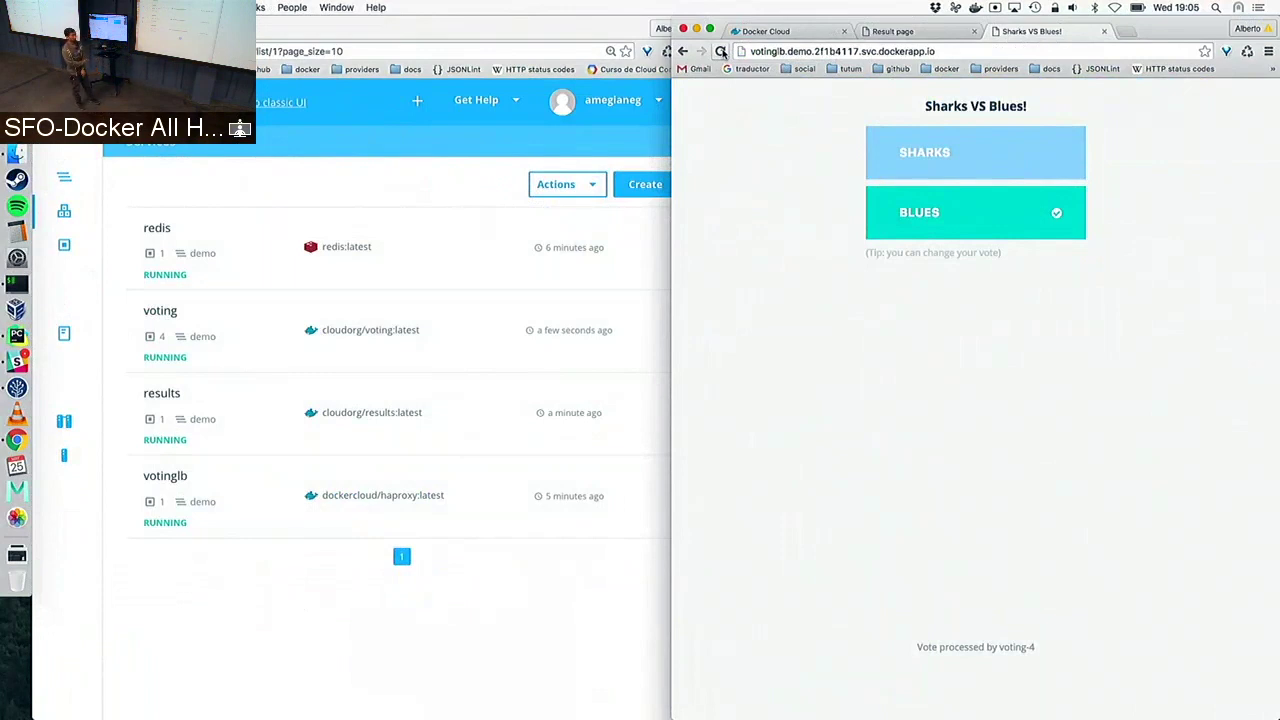
pyautogui.click(721, 52)
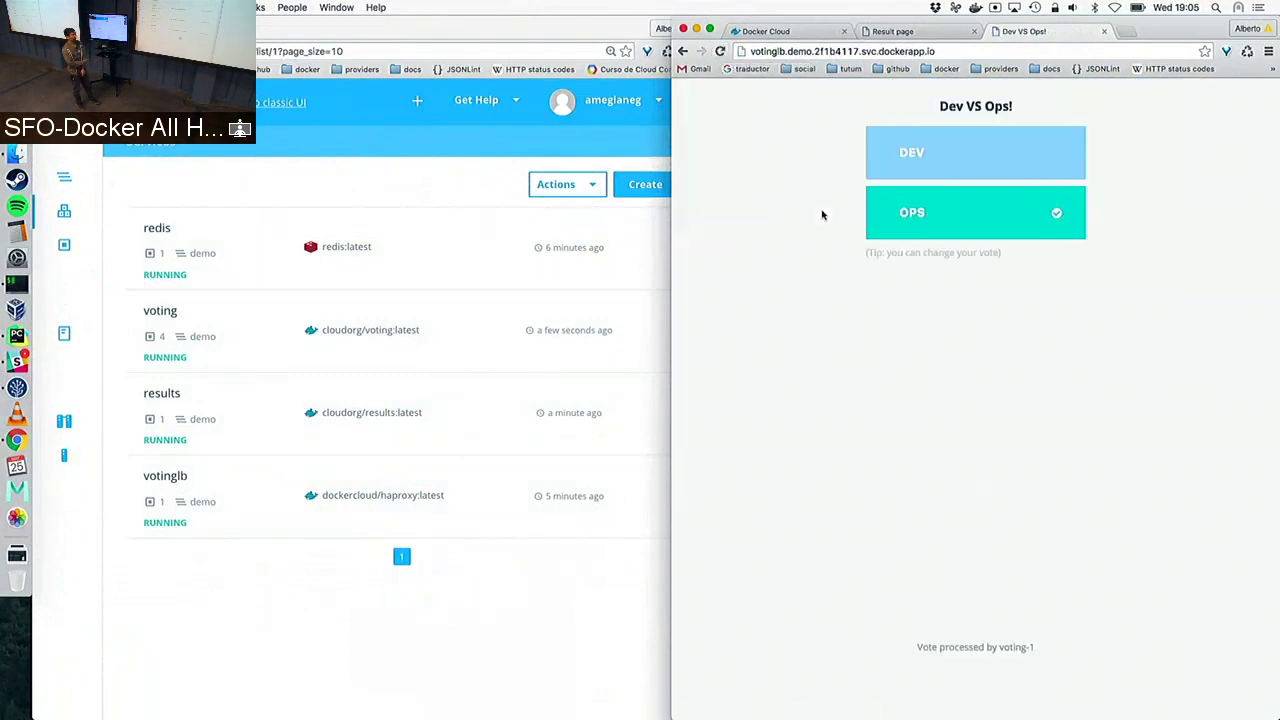
# Vote DEV then OPS, confirm OPS at 100.0% on the results page, and return to Docker Cloud
pyautogui.click(944, 154)
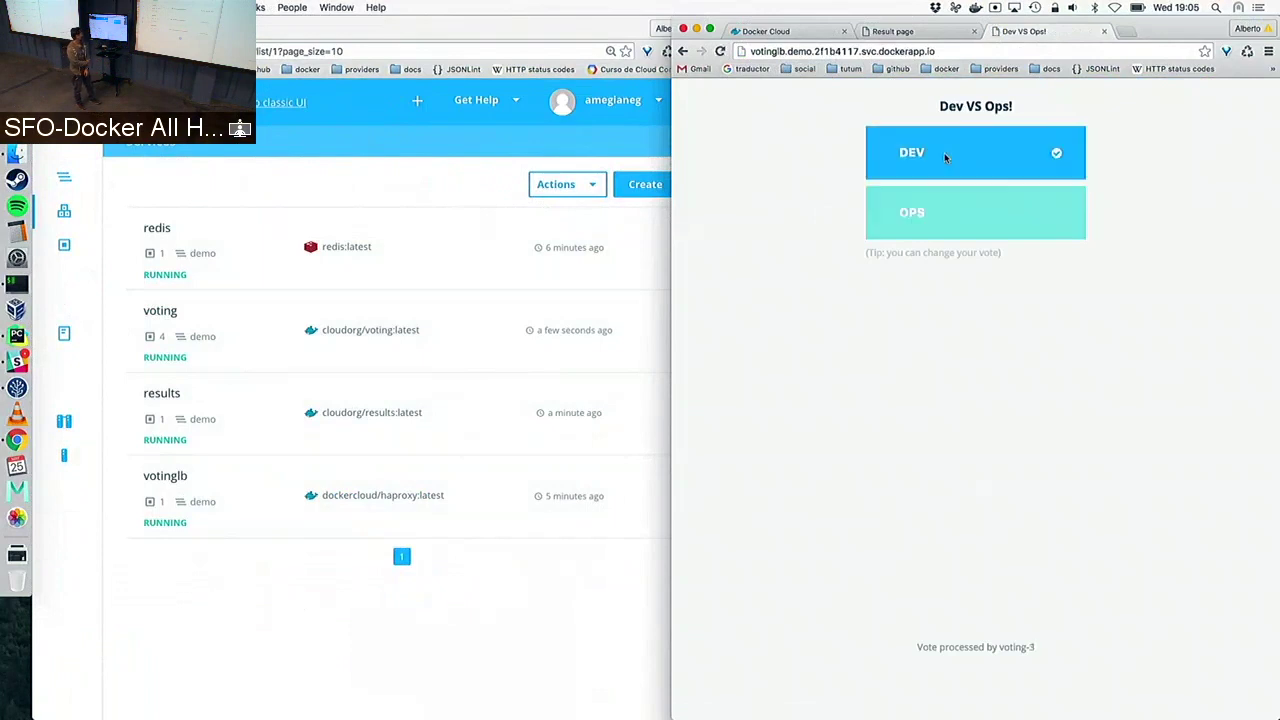
pyautogui.click(995, 212)
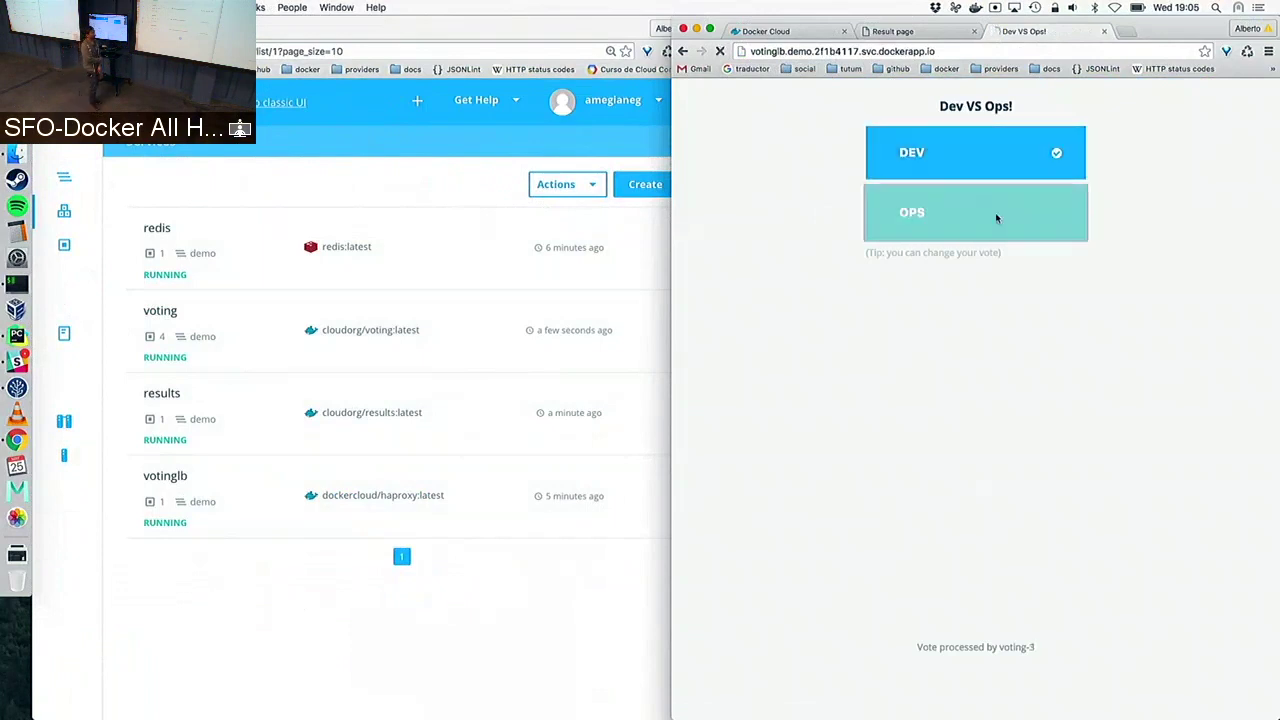
pyautogui.click(913, 32)
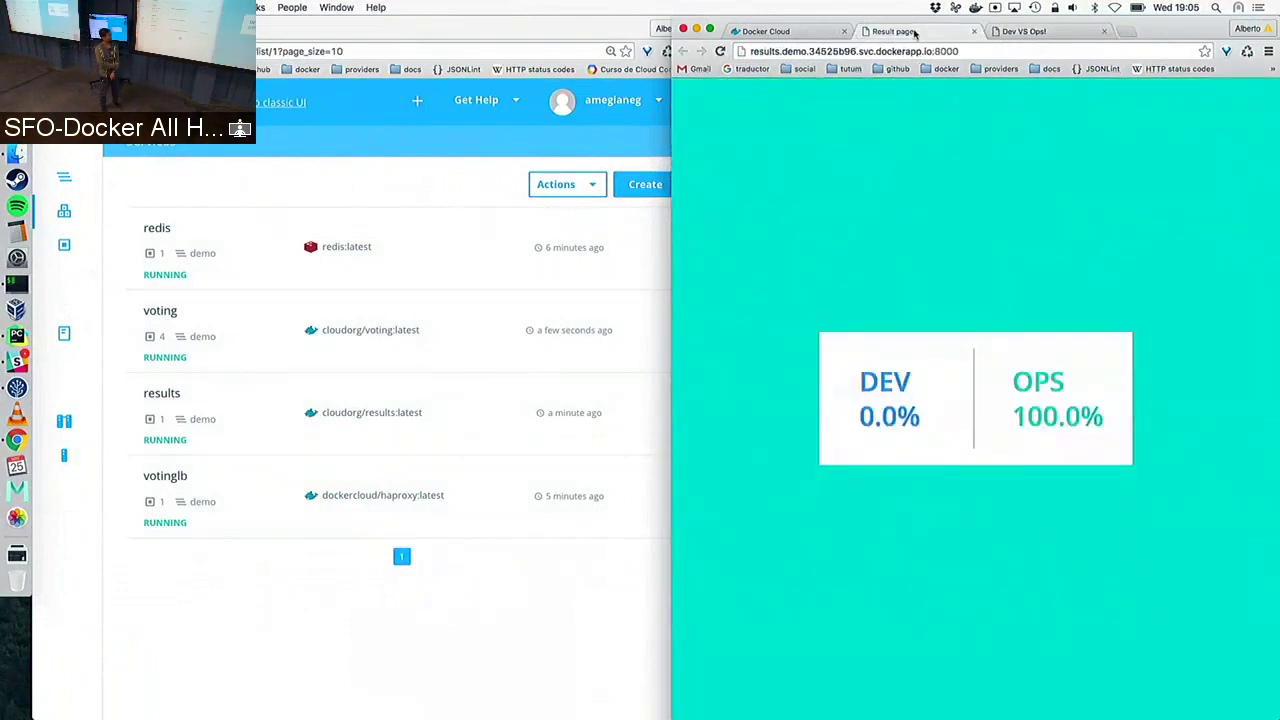
pyautogui.click(1020, 32)
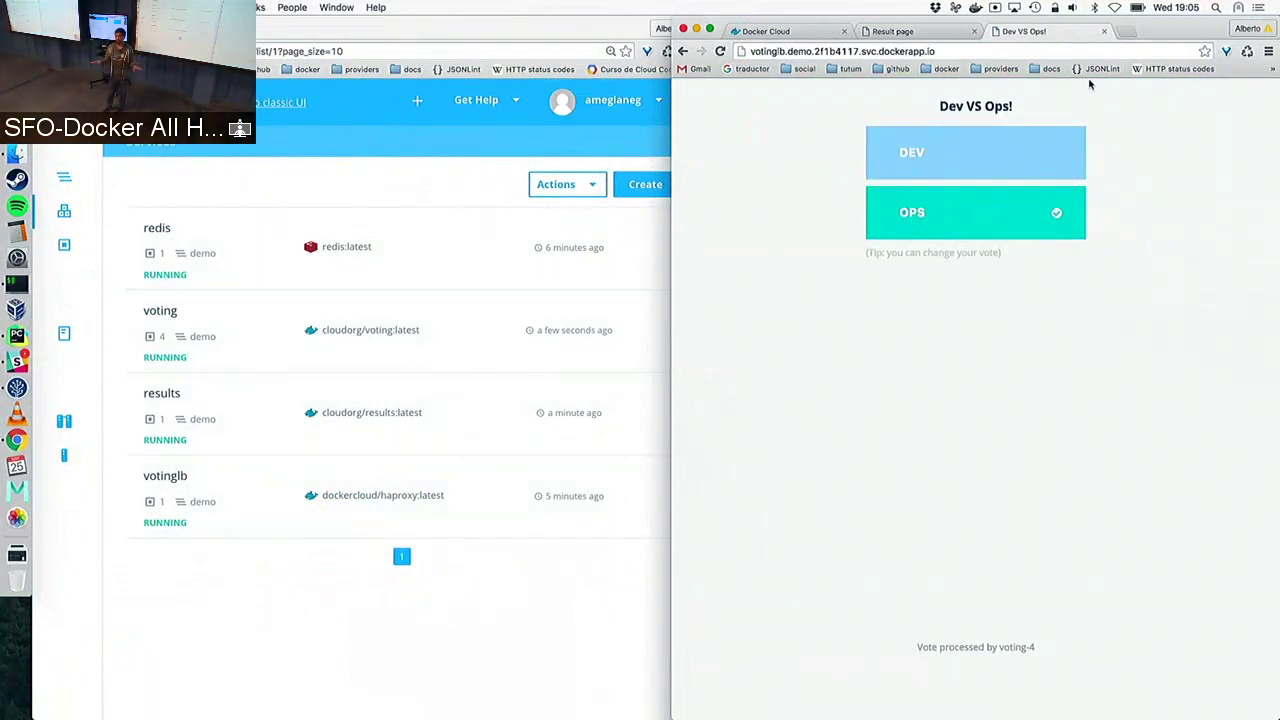
pyautogui.click(790, 31)
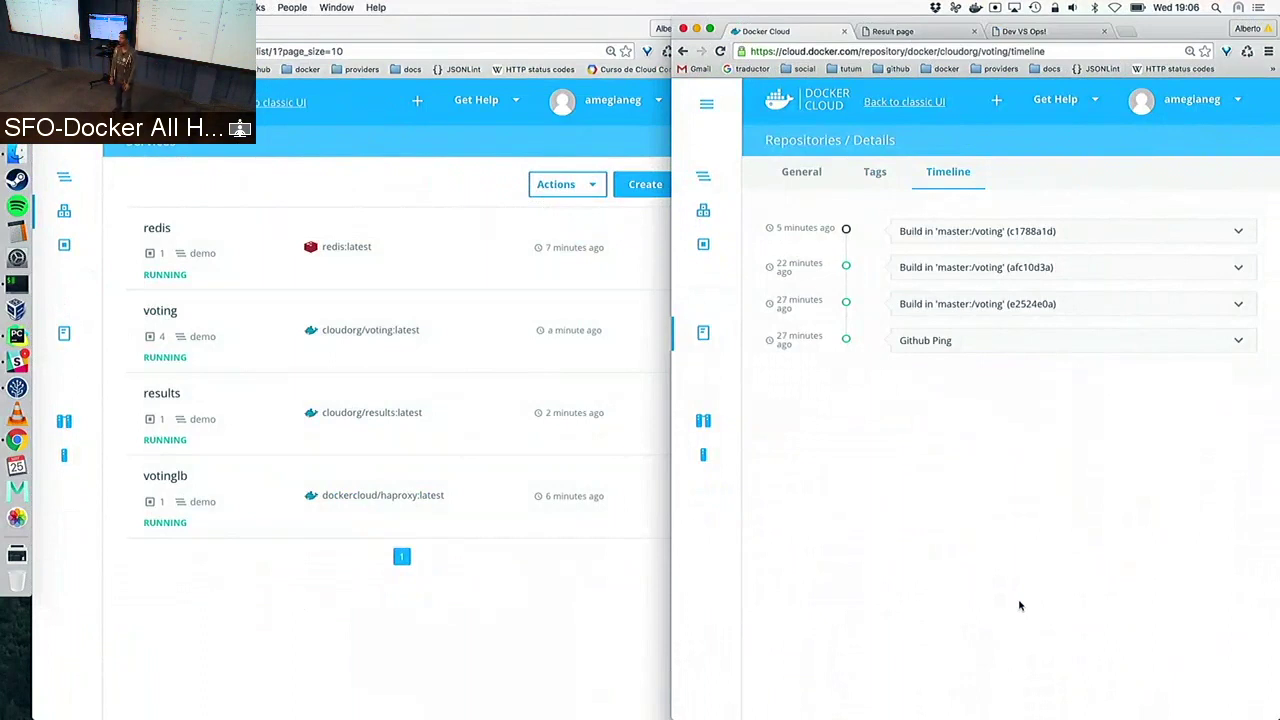
# Bring the demo stack's services list forward, then the cloudorg/voting build timeline
pyautogui.click(250, 627)
pyautogui.click(783, 646)
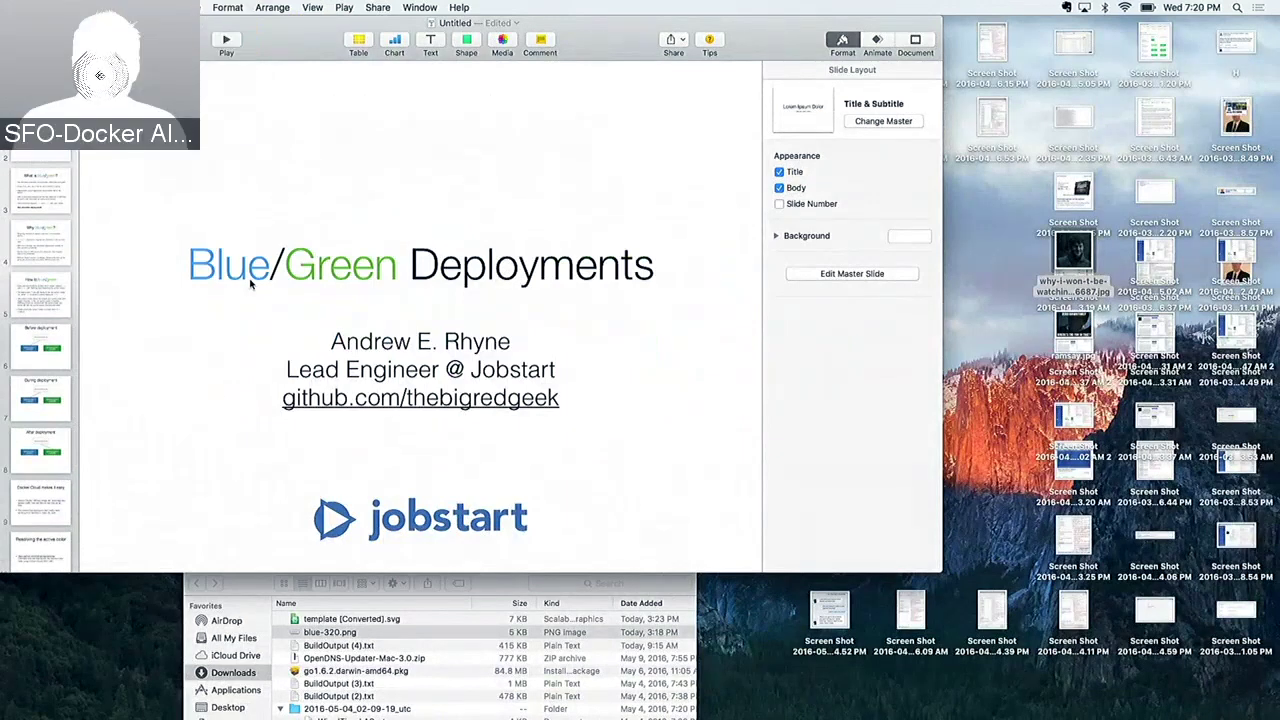
# Launch Google Chrome from Spotlight and load the circleci.com site
pyautogui.press('super+space')
pyautogui.write('chrome')
pyautogui.press('Return')
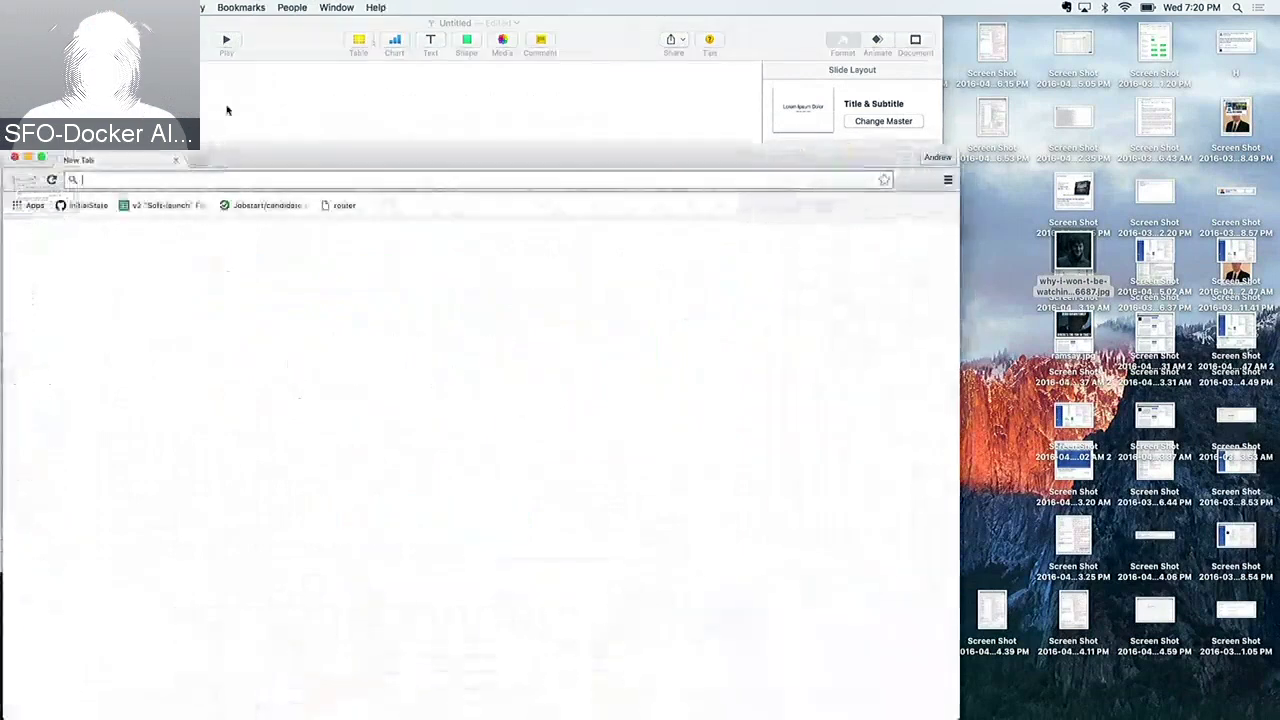
pyautogui.write('c')
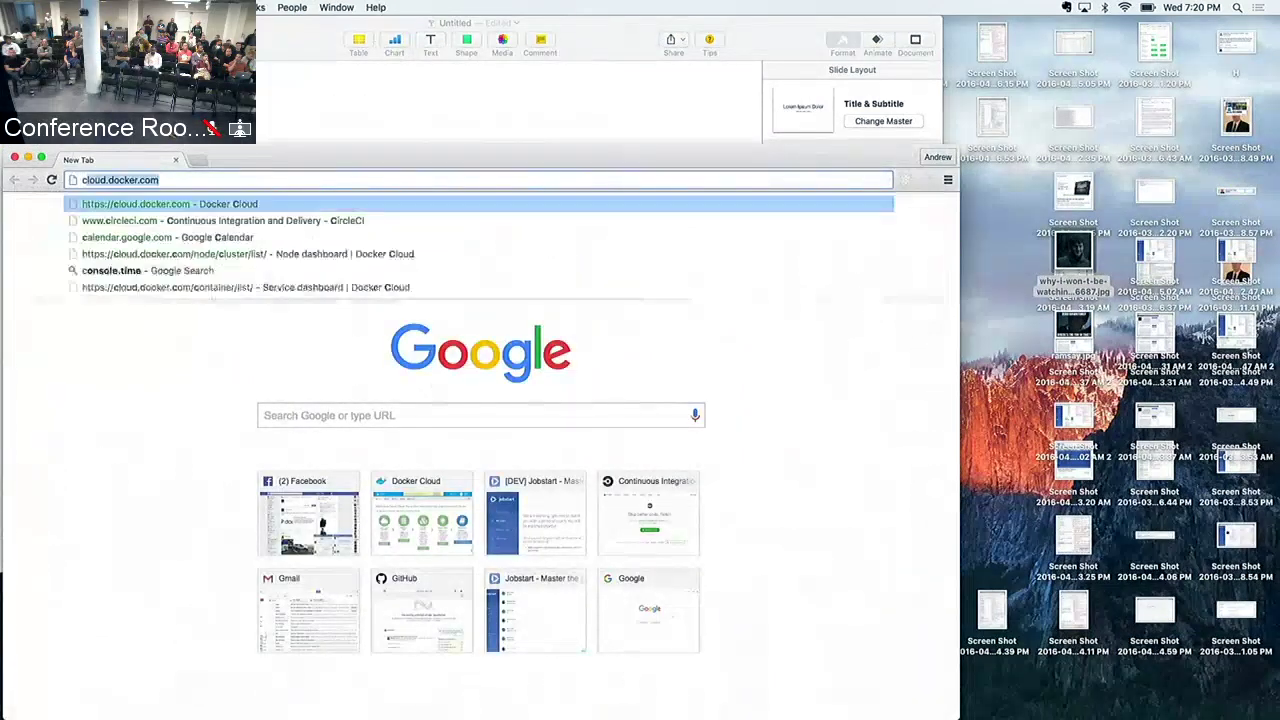
pyautogui.write('i')
pyautogui.press('Return')
# Switch to Atom showing dcbg's package.json and README.md preview
pyautogui.press('super+space')
pyautogui.write('a')
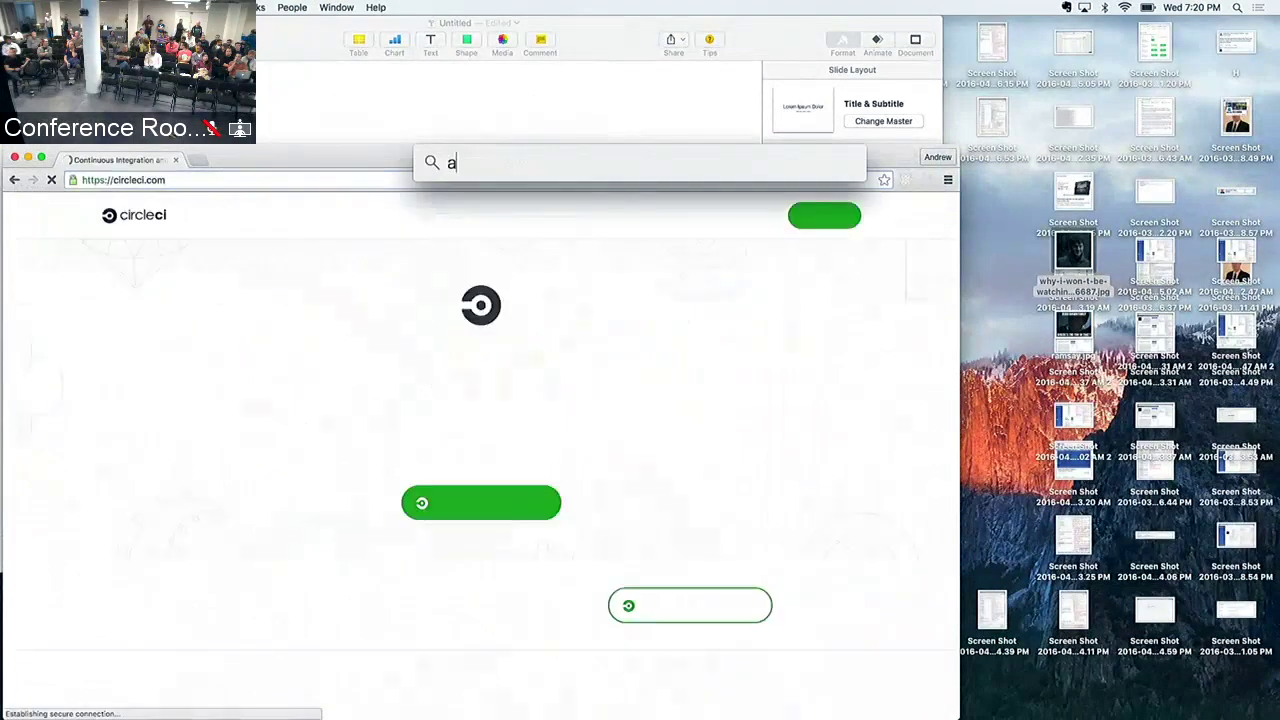
pyautogui.press('Return')
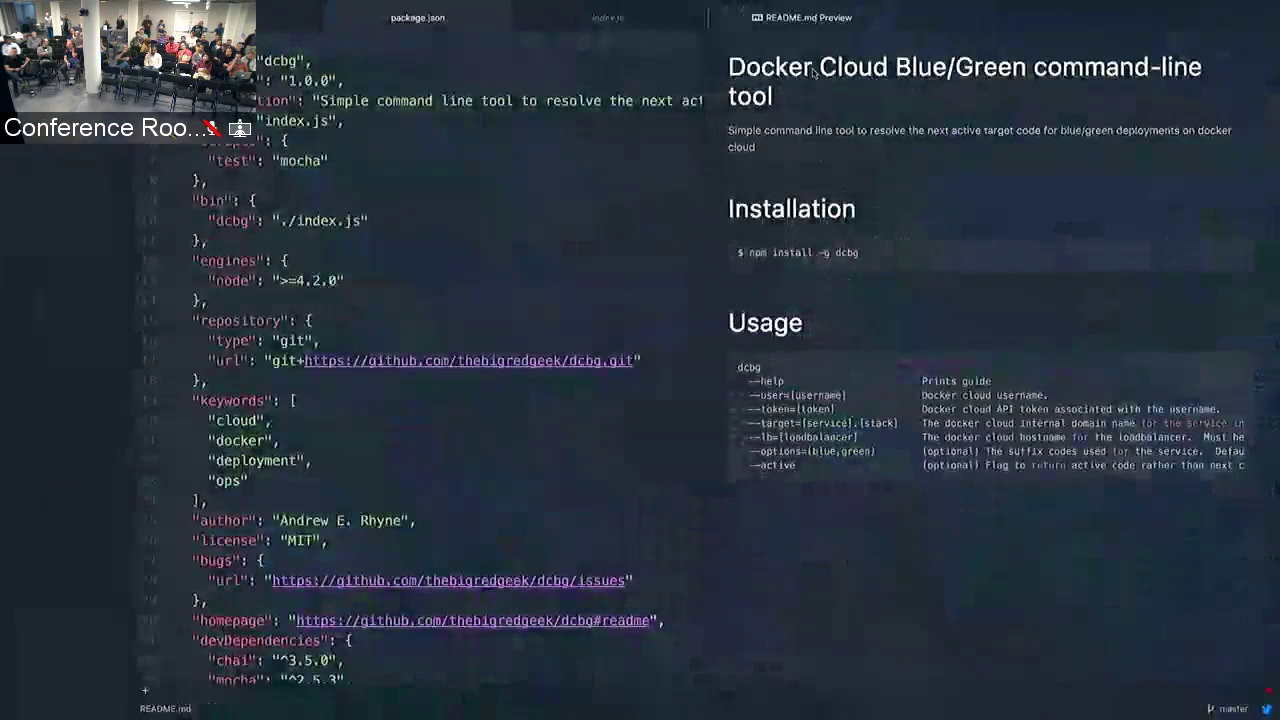